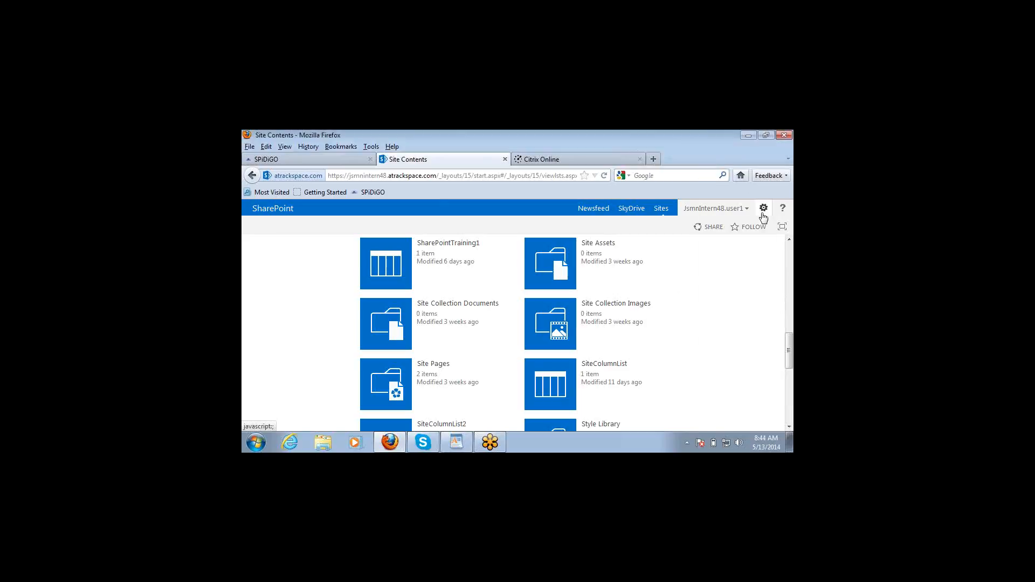
Step: Go to the Rackspace SharePoint 2013 Demo site's Site Contents page from the Settings gear menu
click(764, 209)
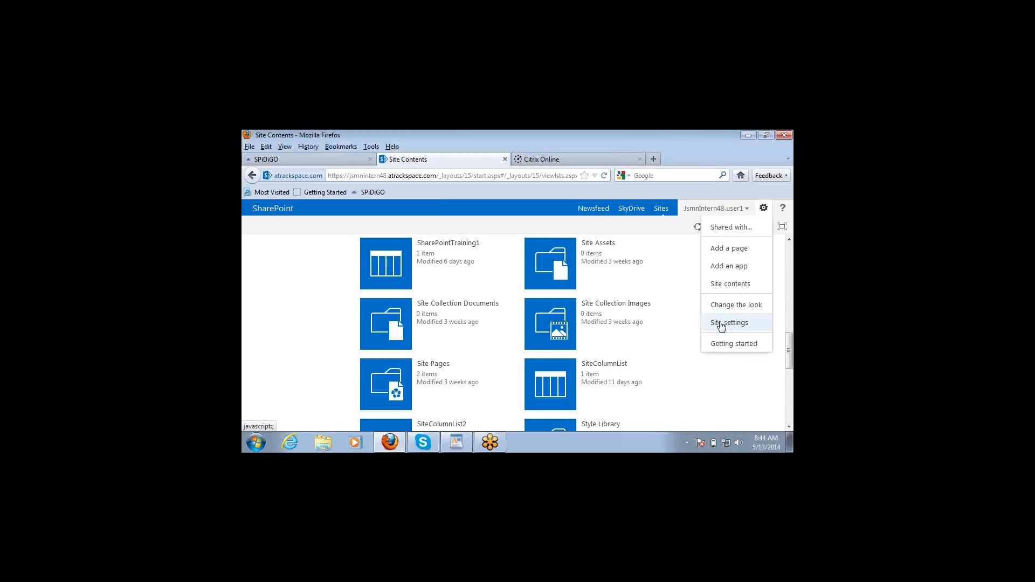
click(733, 285)
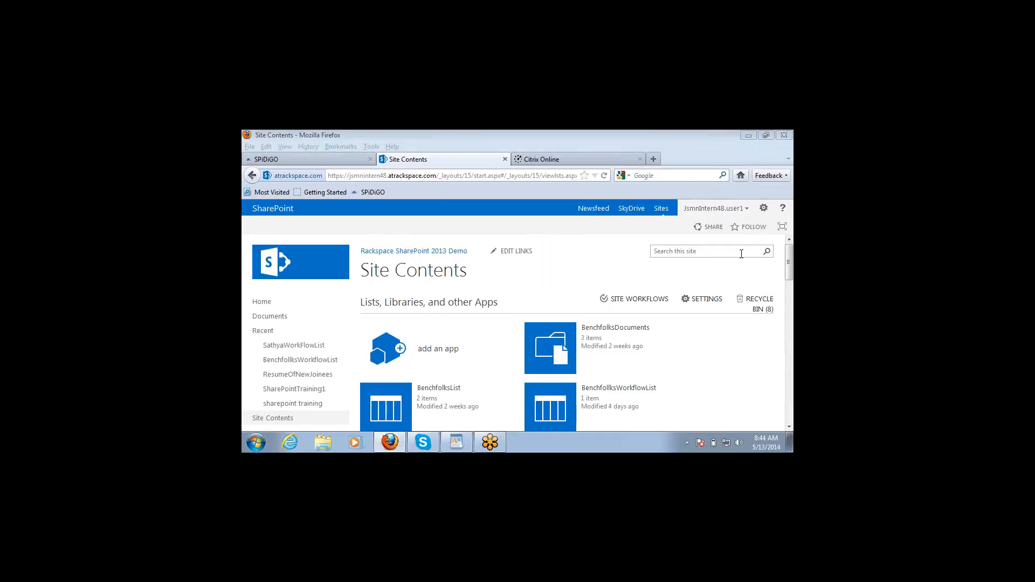
click(764, 209)
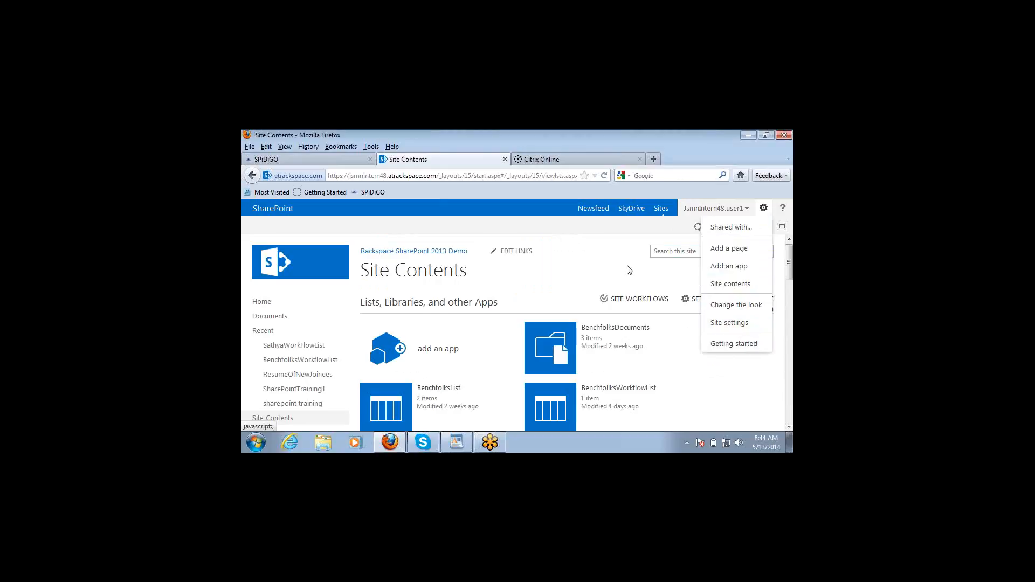
click(602, 251)
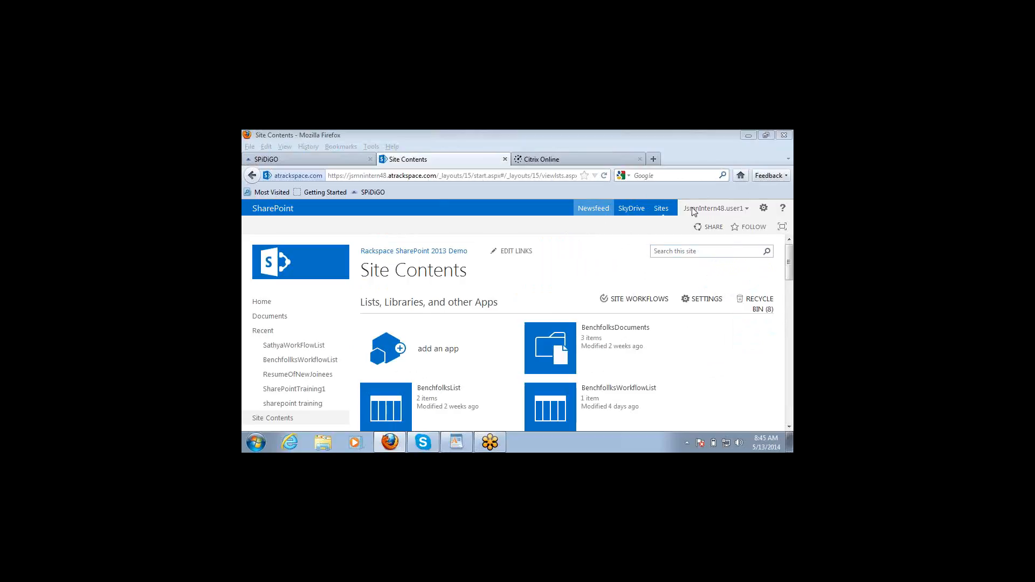
click(762, 208)
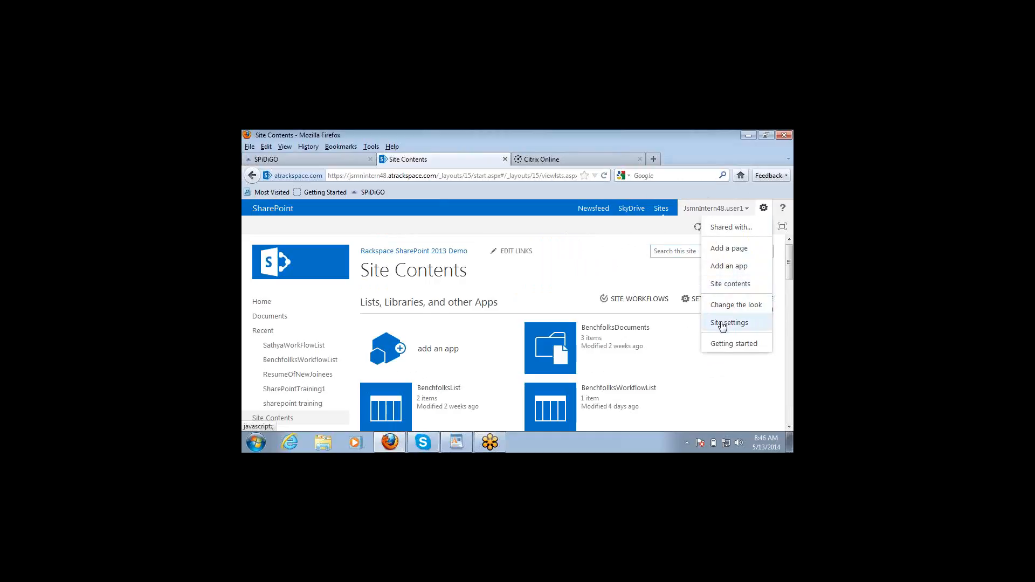
click(606, 242)
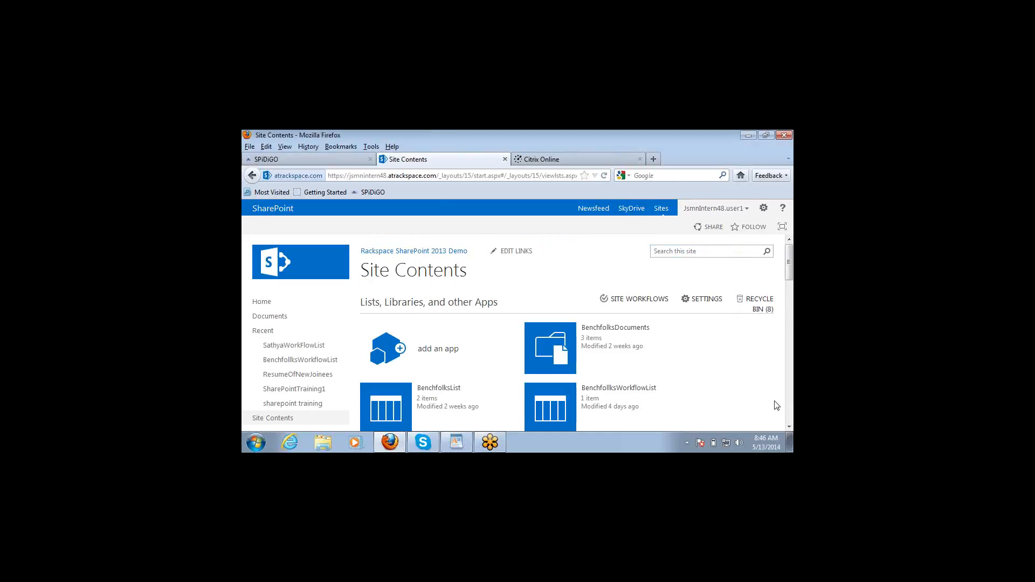
Step: Scroll down Site Contents past the app tiles to reach the empty Subsites section
click(789, 427)
click(789, 427)
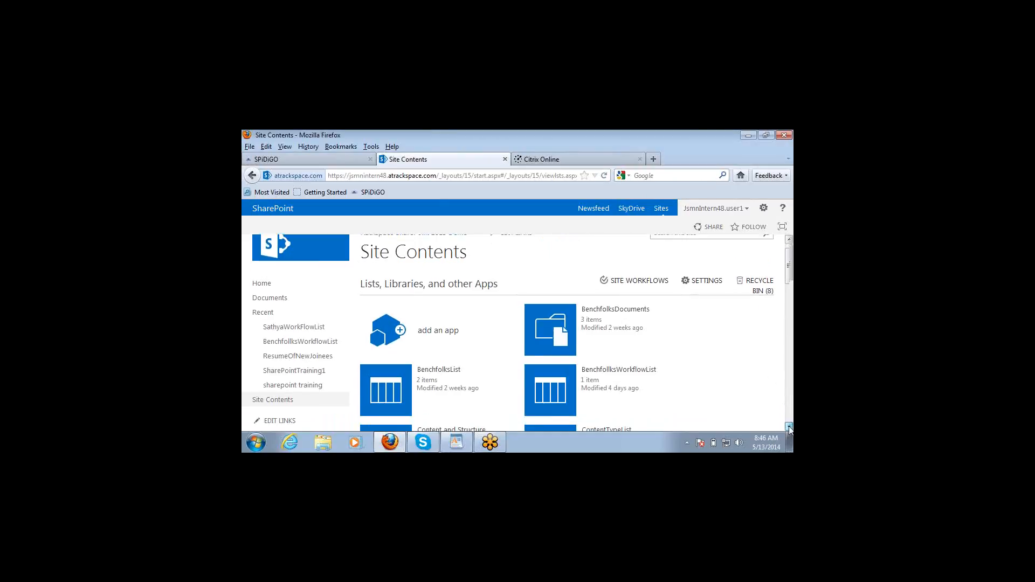
click(789, 427)
click(789, 428)
click(789, 427)
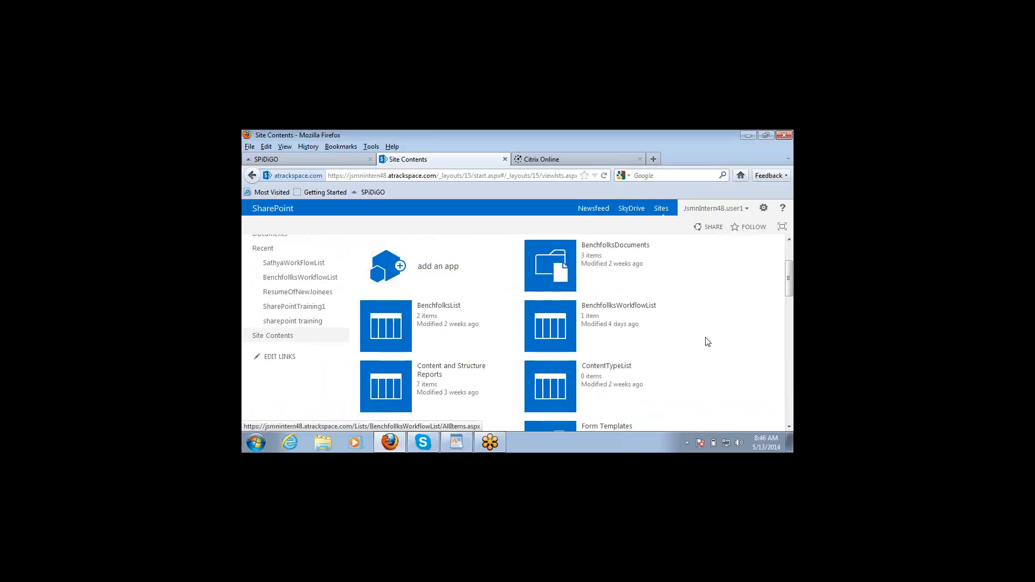
scroll(724, 356, up, 2)
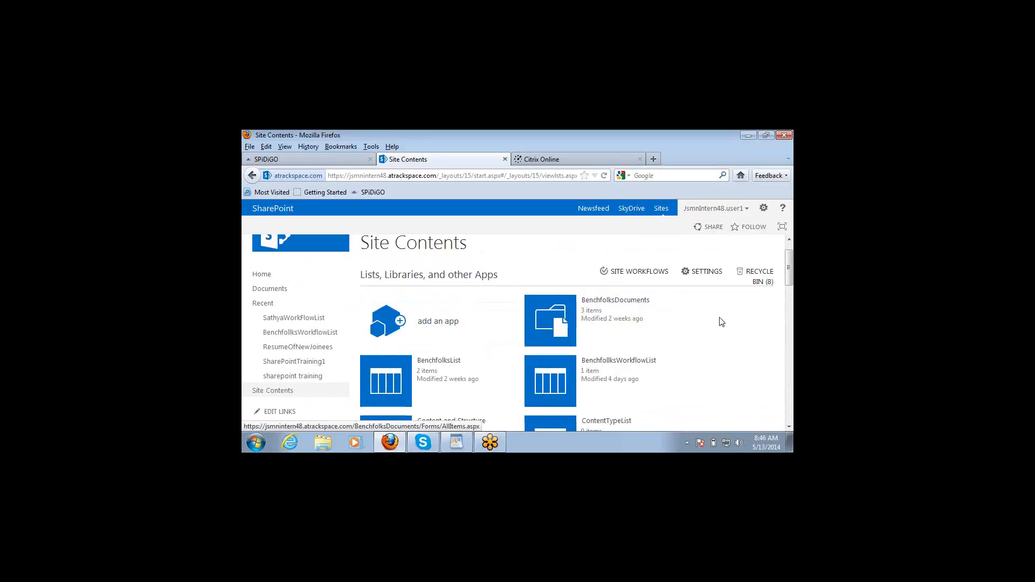
scroll(743, 349, down, 3)
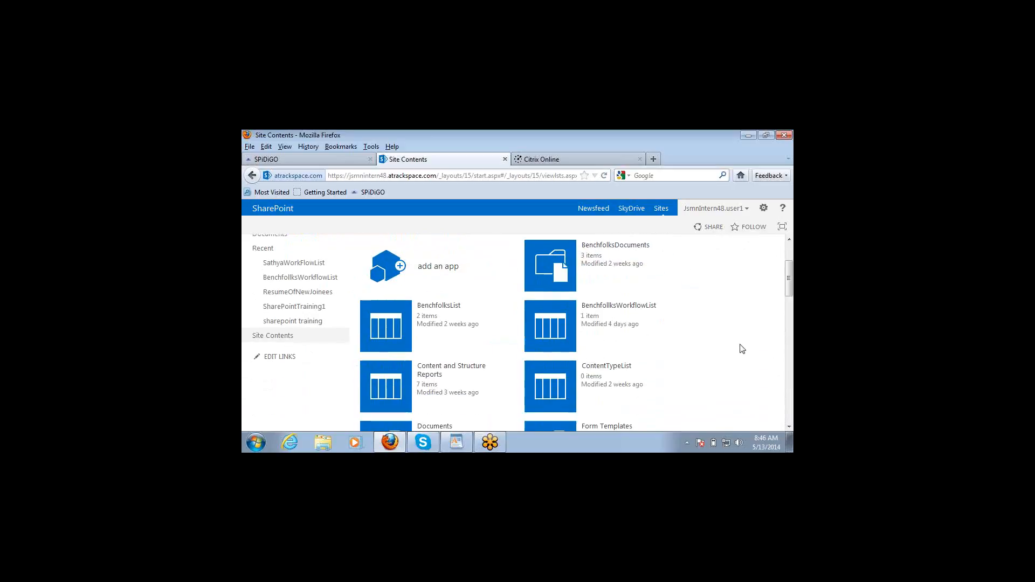
scroll(743, 349, down, 6)
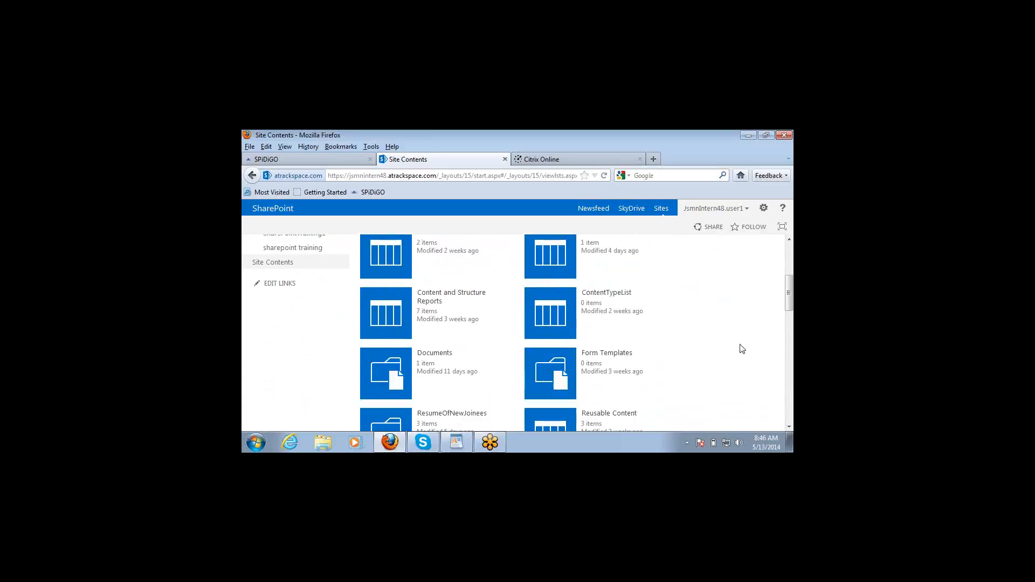
scroll(743, 349, down, 2)
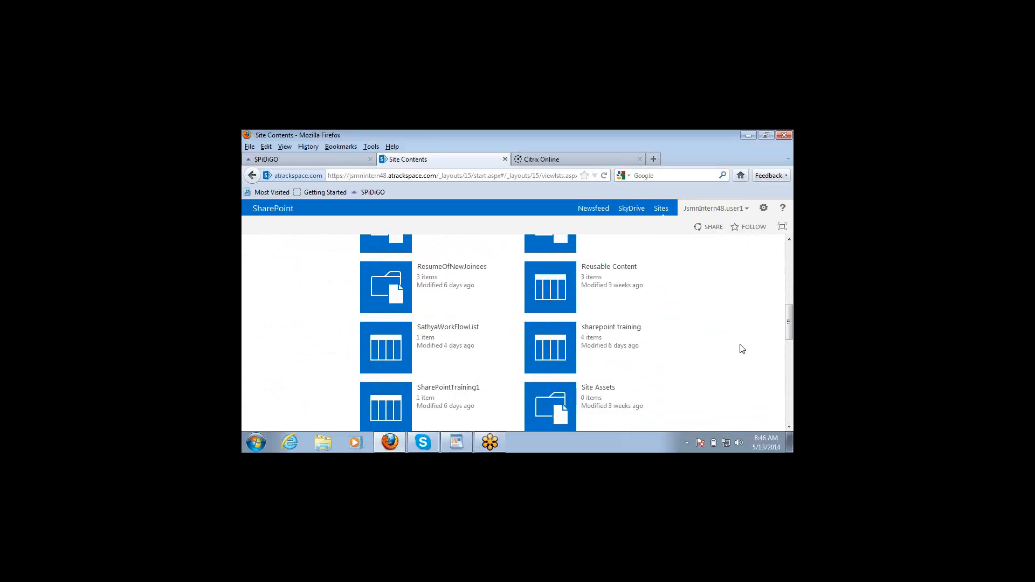
scroll(743, 349, down, 4)
scroll(743, 349, down, 10)
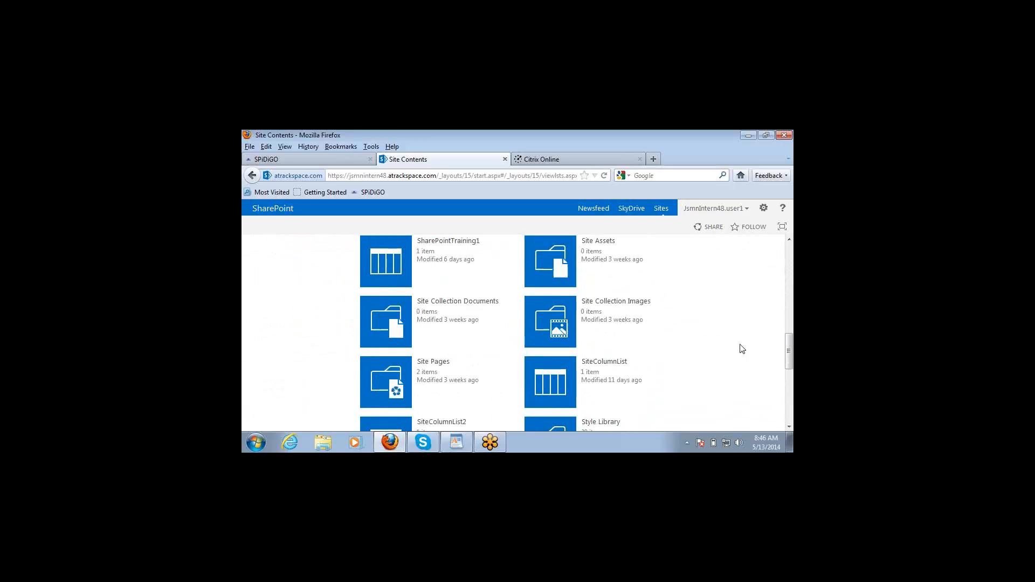
scroll(742, 349, down, 3)
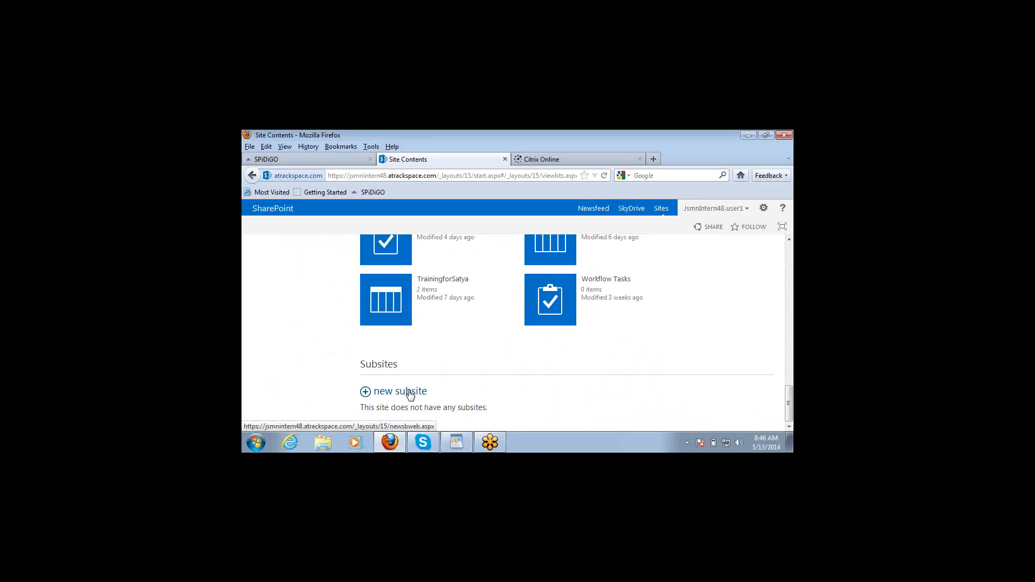
Step: Note 'Farm-> Web Application -> Site Collection -> Site' and 'Web, Subsite' in a new Notepad file, then return to Firefox
click(256, 444)
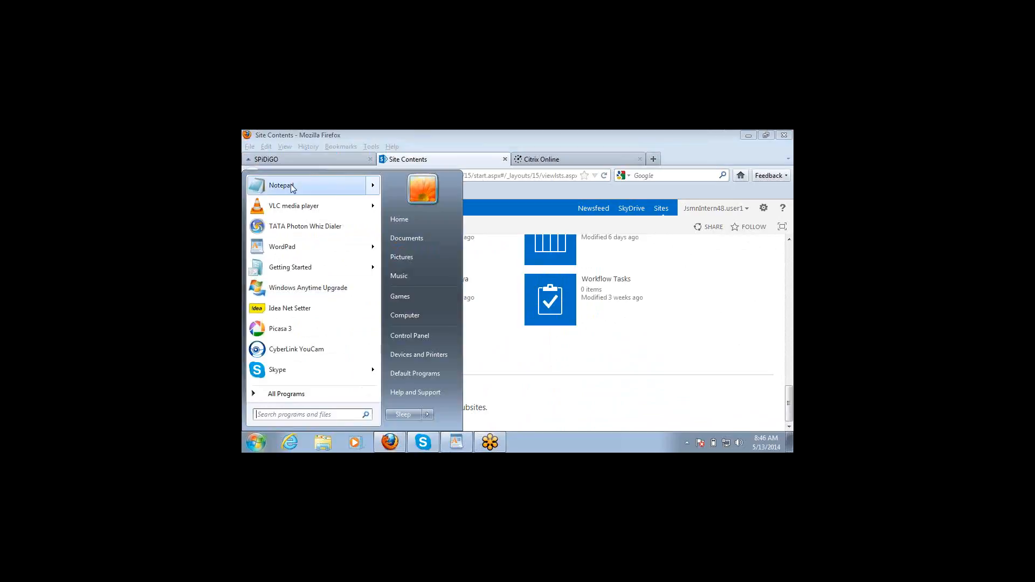
click(281, 186)
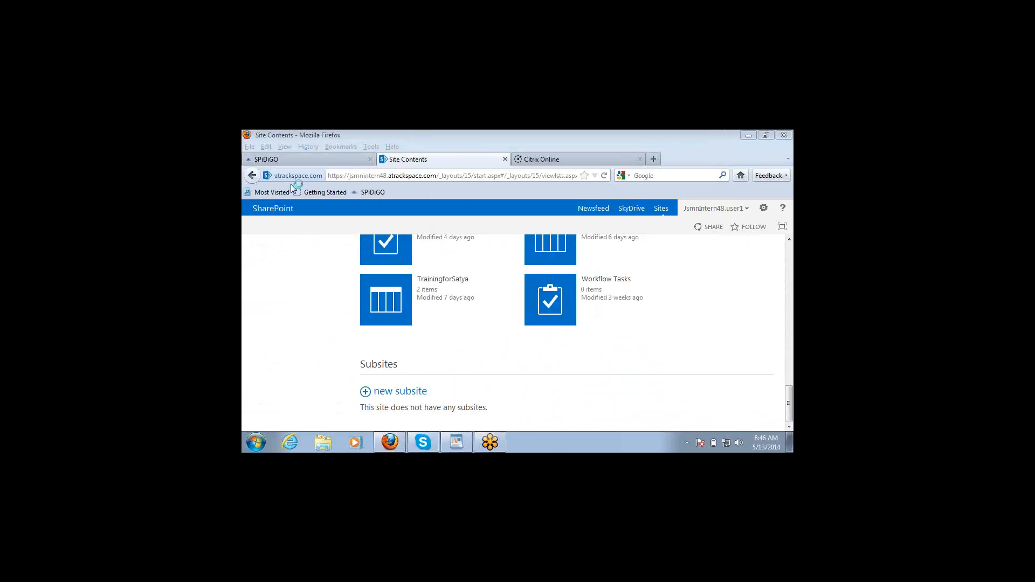
text(Far)
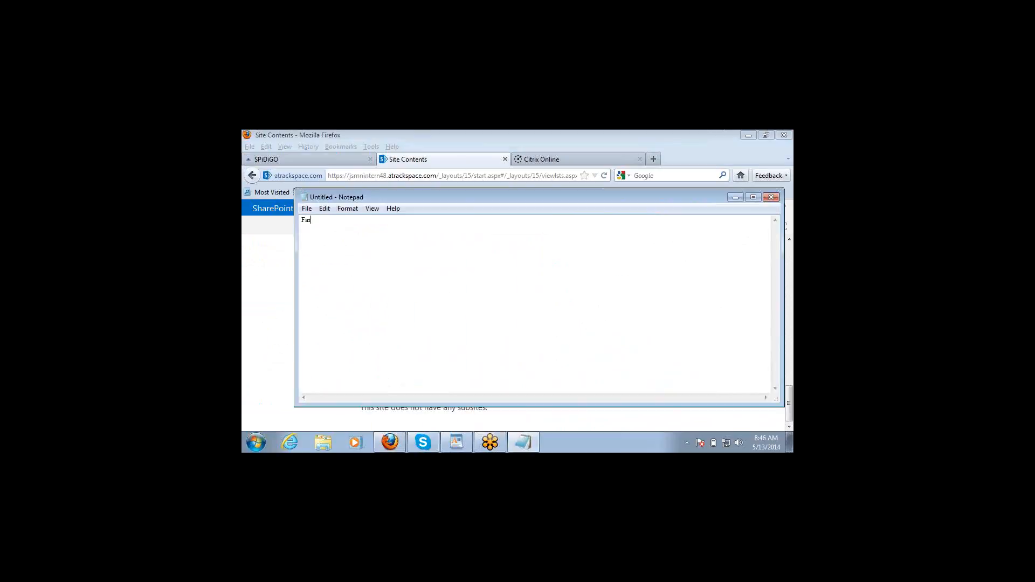
text(m-> Web Application -> Site Collection -> Site)
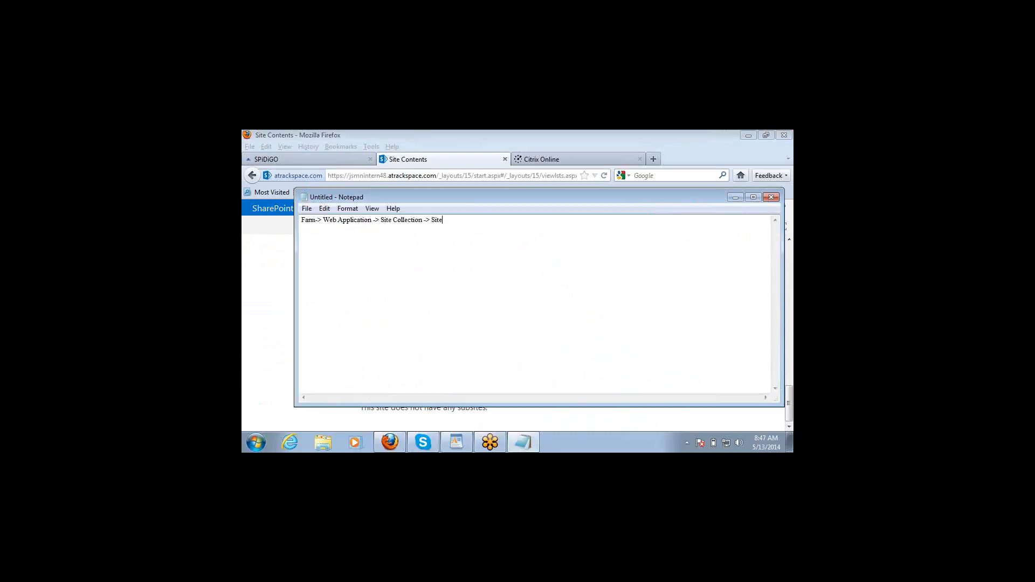
text(())
text(Web)
text(, Subsit)
text(e)
double_click(470, 220)
click(432, 224)
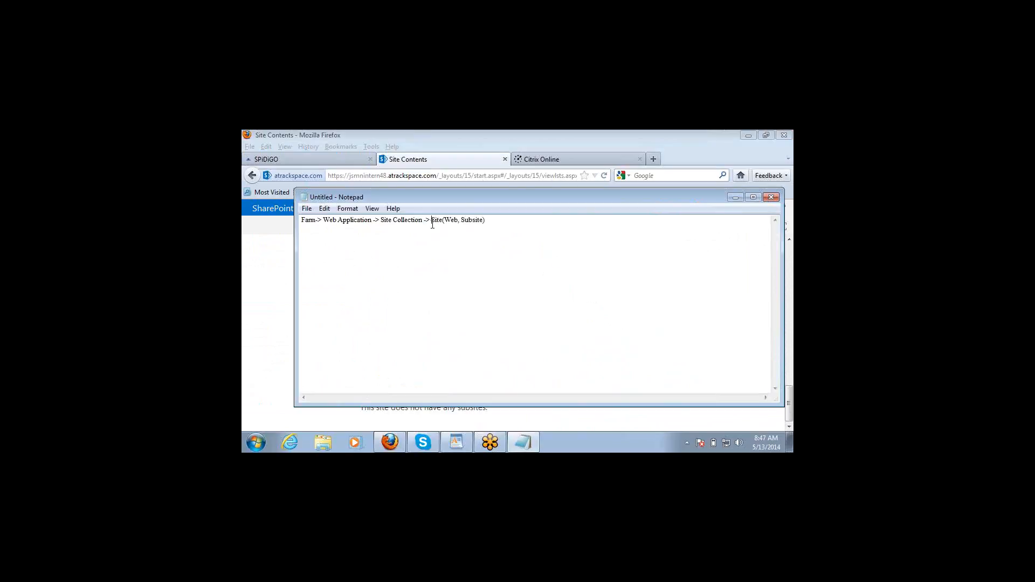
click(531, 132)
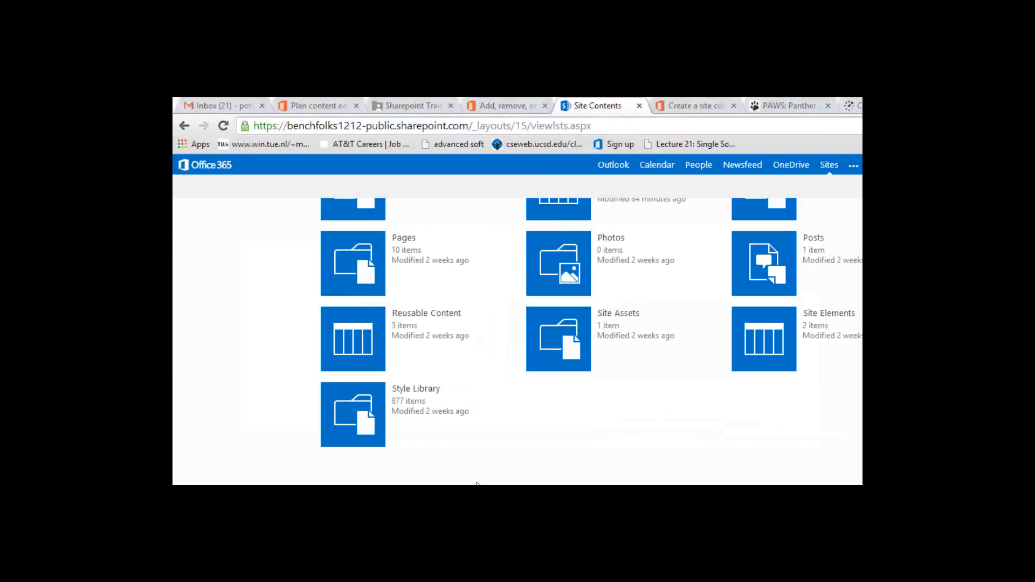
scroll(477, 484, up, 4)
scroll(477, 484, down, 3)
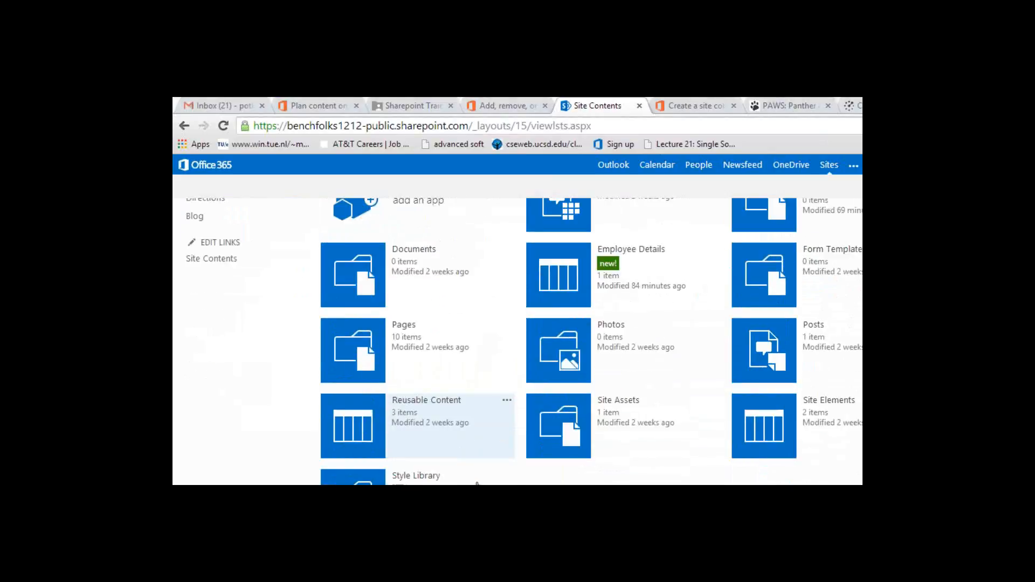
scroll(478, 483, down, 2)
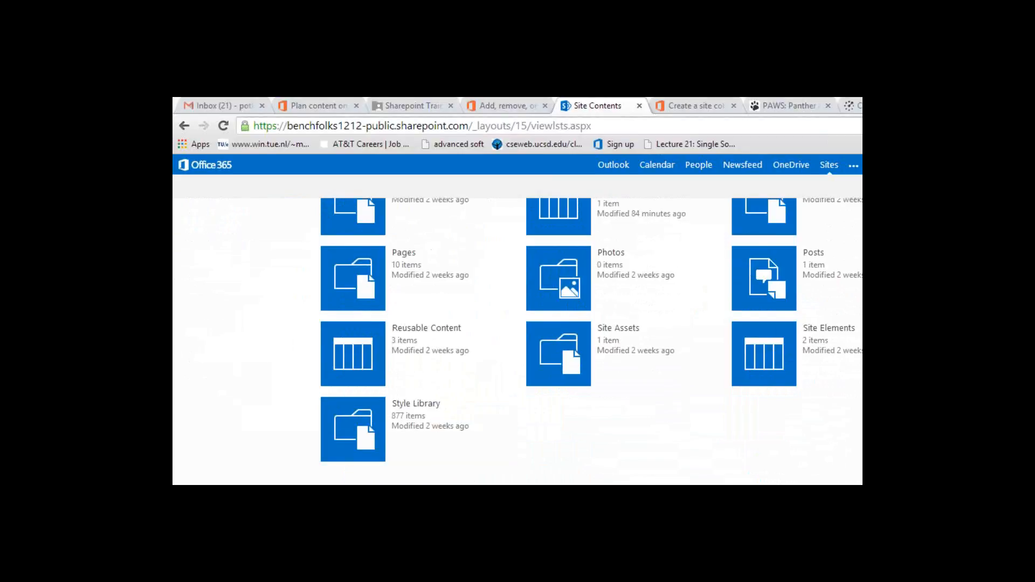
scroll(477, 469, up, 5)
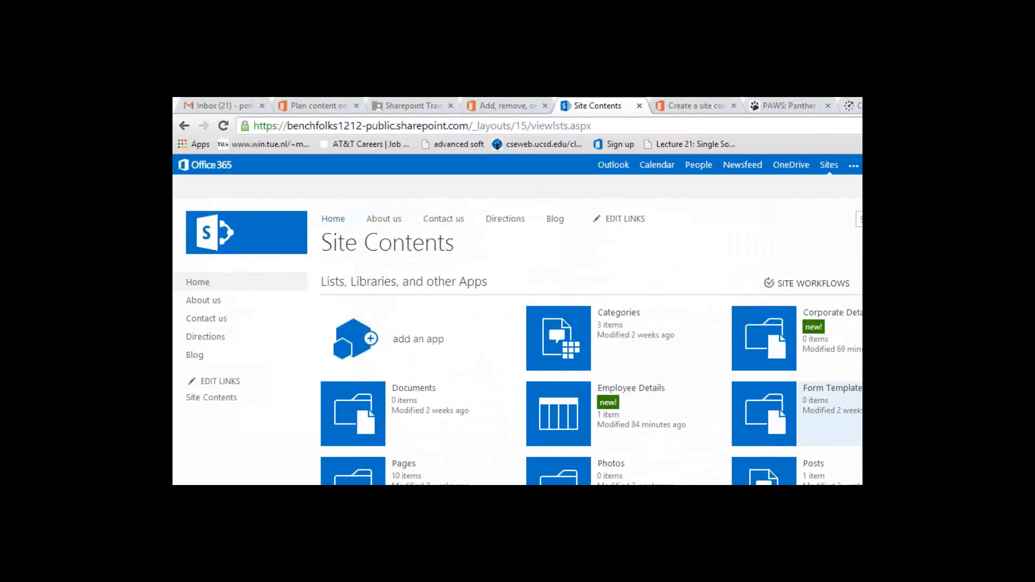
scroll(517, 340, down, 4)
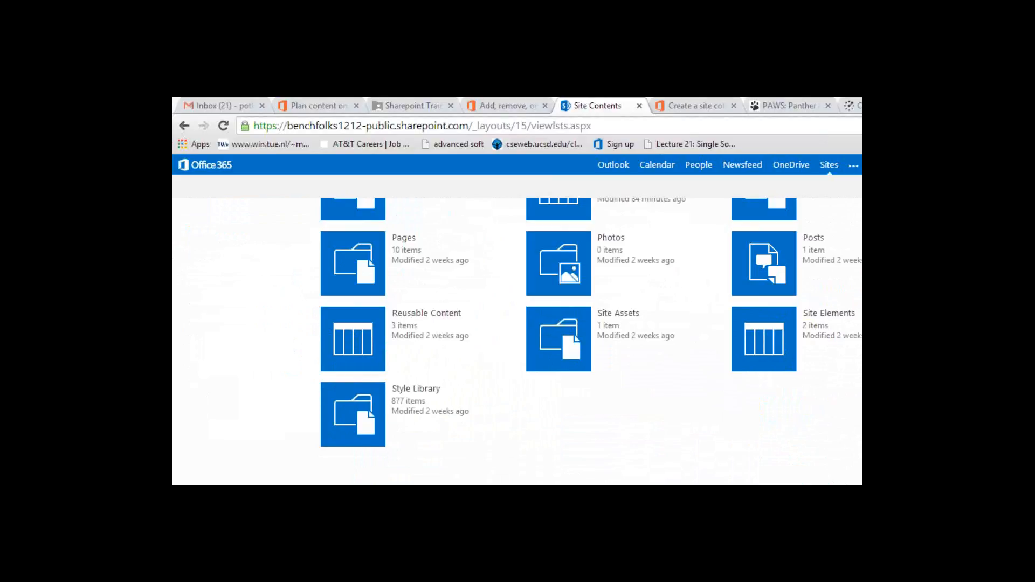
scroll(517, 340, up, 4)
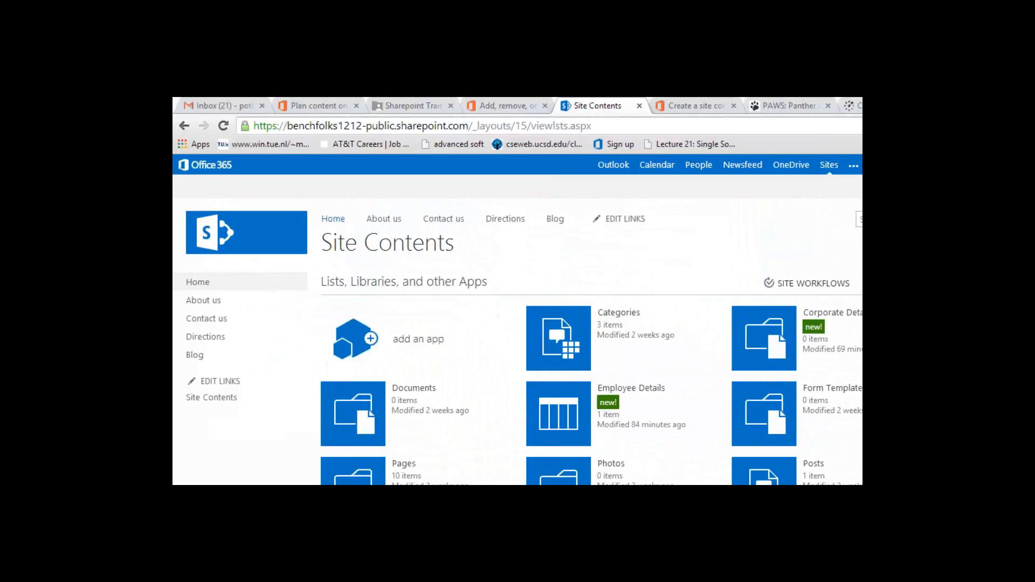
scroll(517, 340, down, 3)
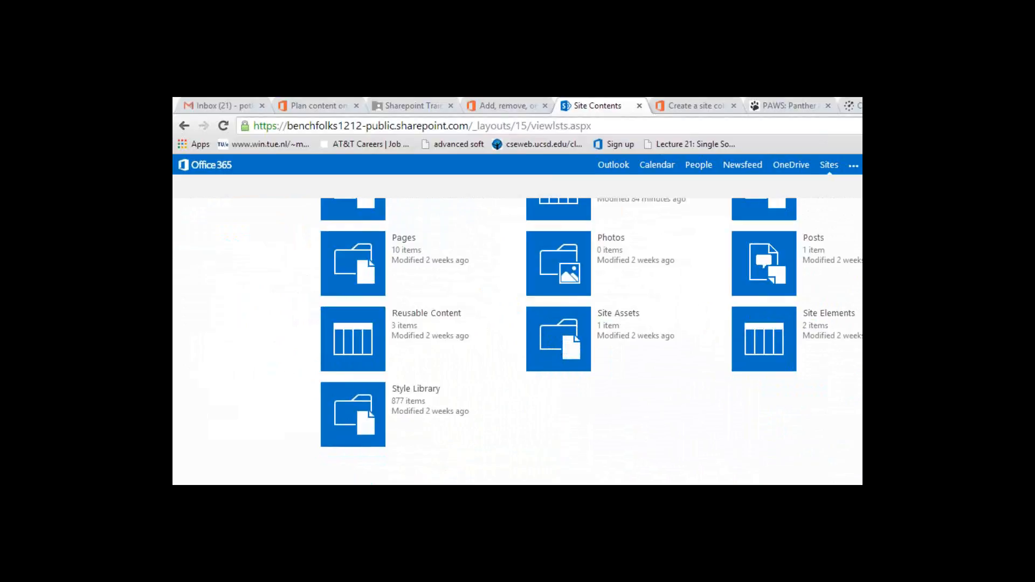
scroll(591, 322, up, 5)
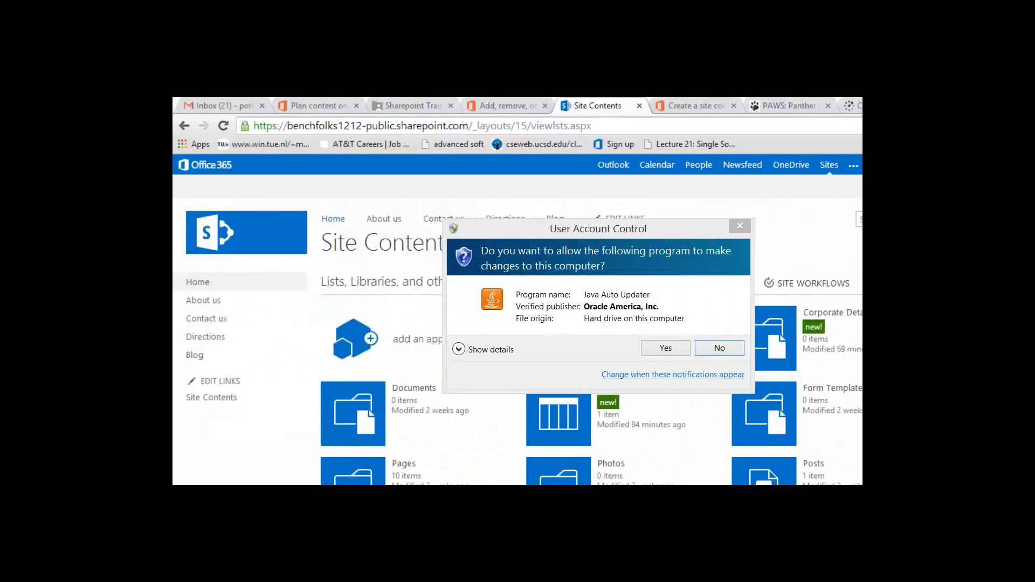
click(678, 348)
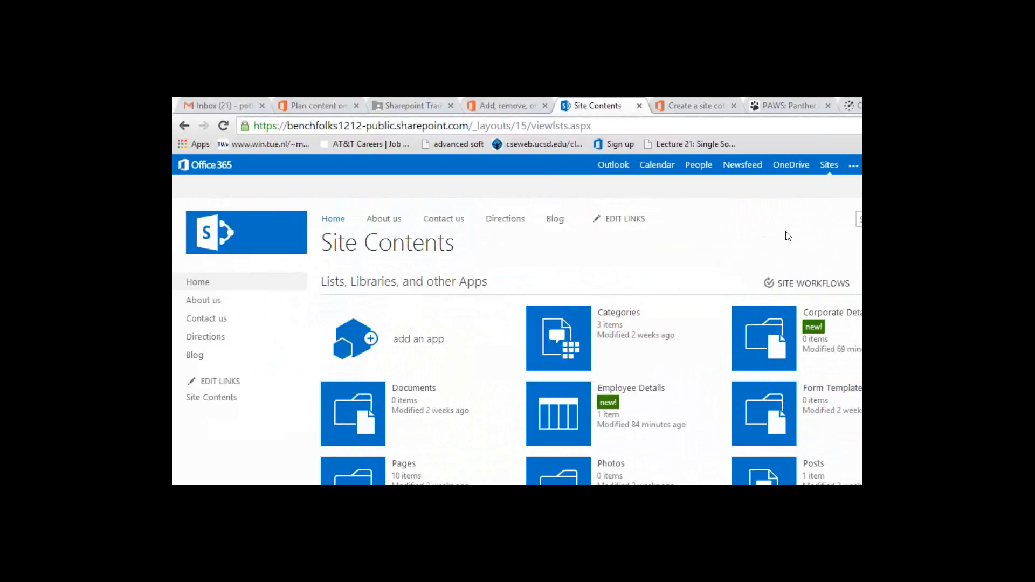
scroll(787, 237, down, 4)
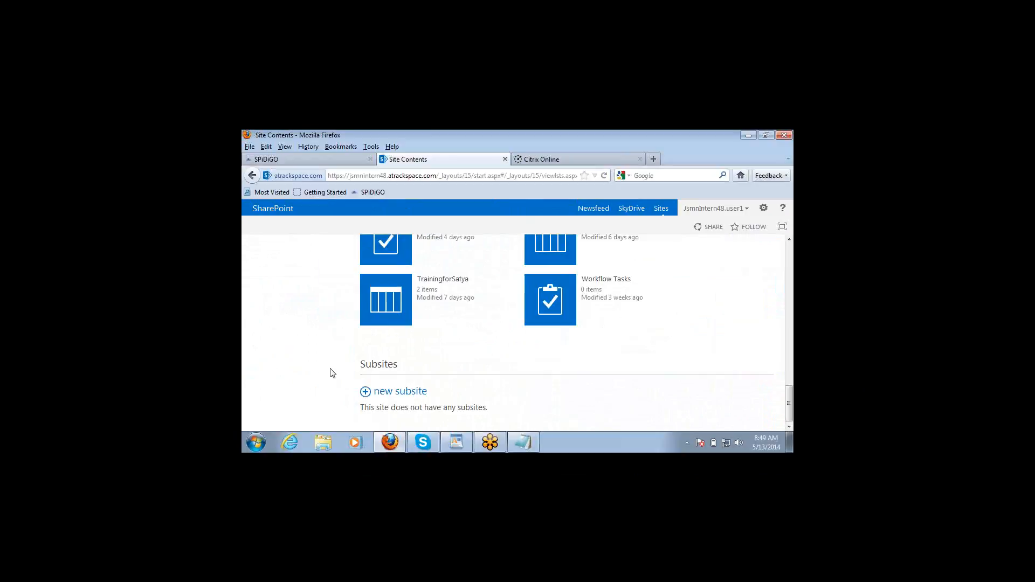
click(641, 156)
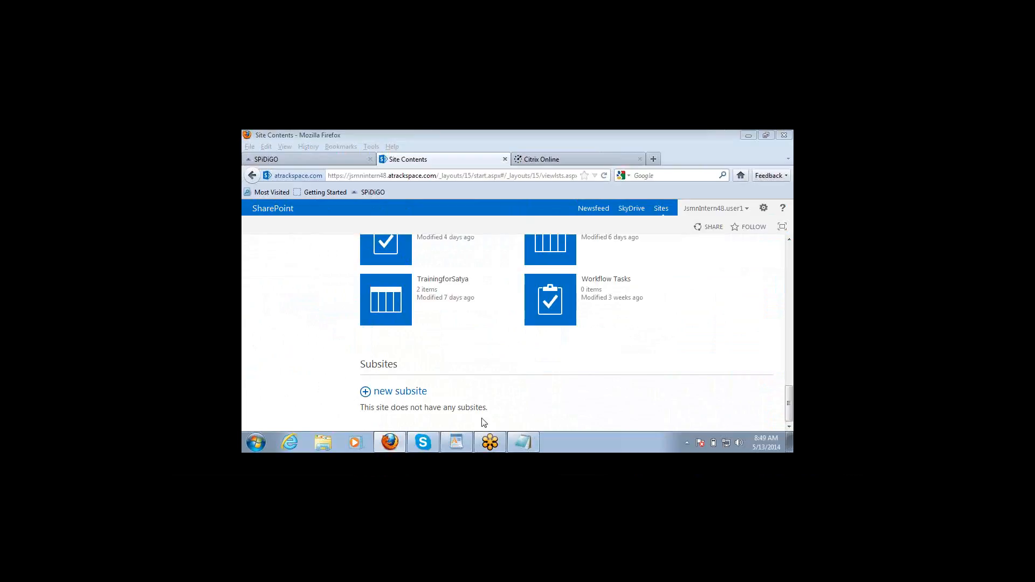
click(517, 443)
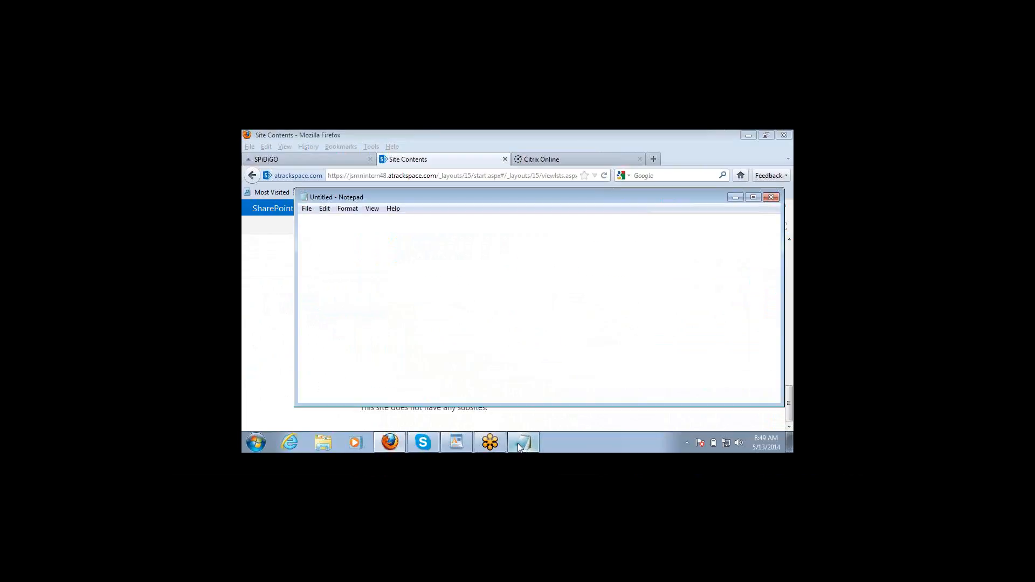
double_click(483, 220)
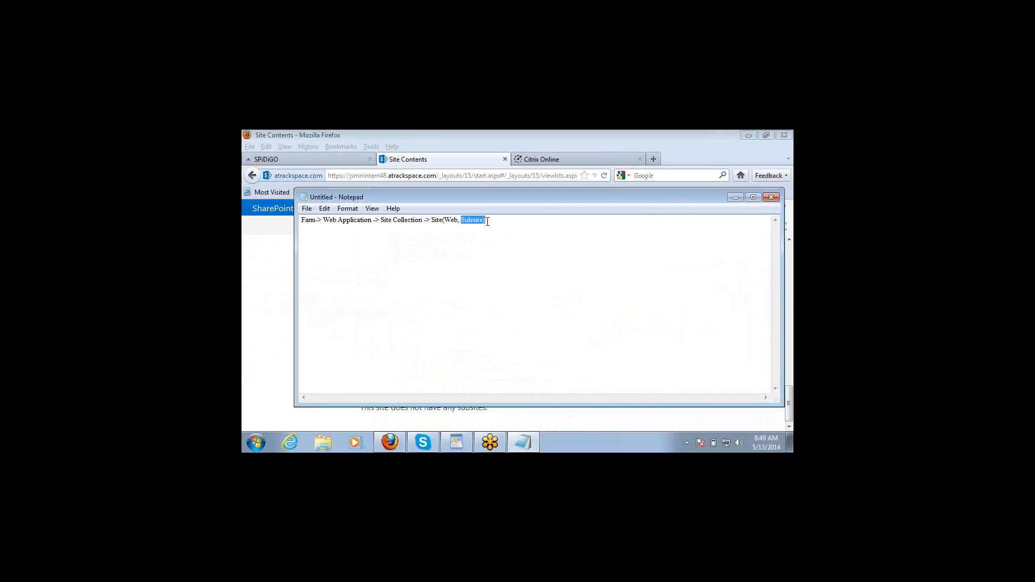
double_click(434, 222)
click(310, 223)
double_click(353, 221)
double_click(386, 221)
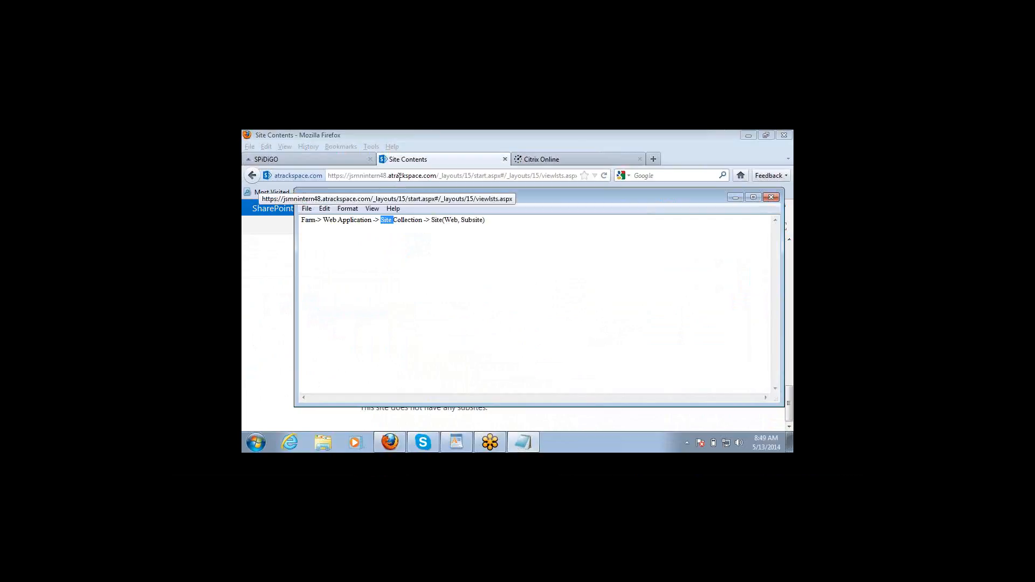
key(alt+Tab)
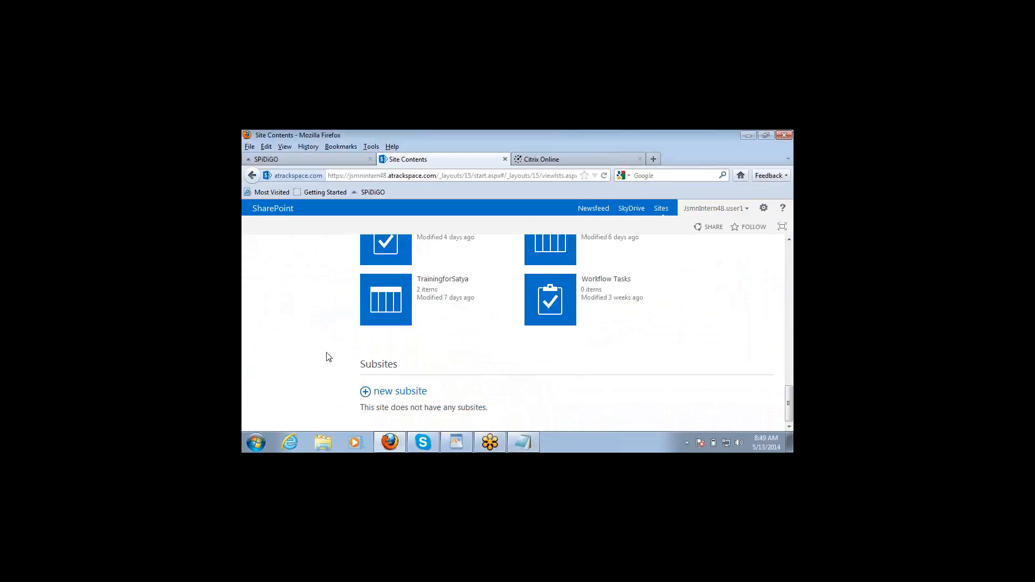
Step: Start a new subsite titled BenchfolksSharePoint with the description SharePoint Training
click(407, 396)
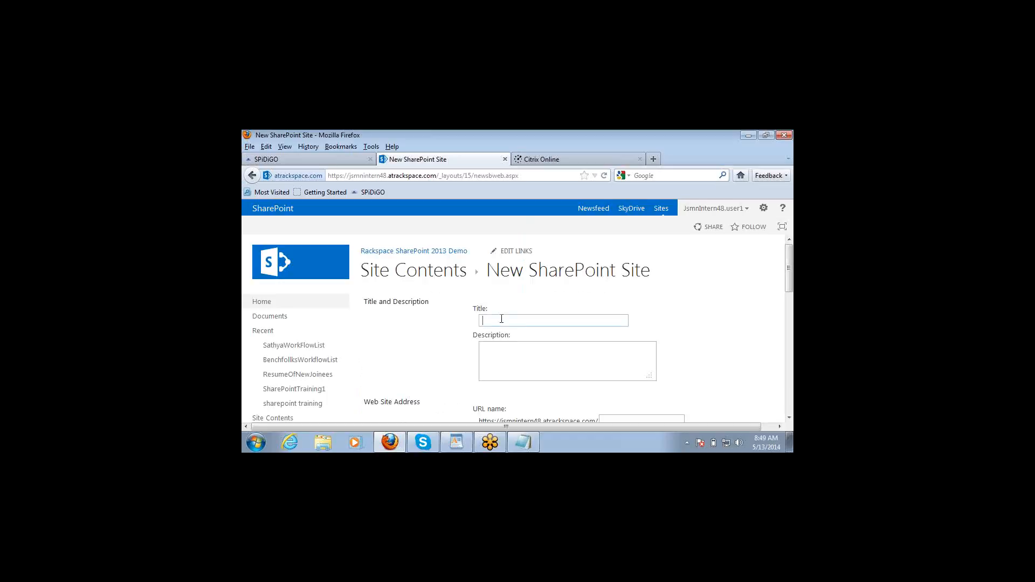
text(BenchfolksSharePoint)
click(504, 351)
text(SharePoint Training)
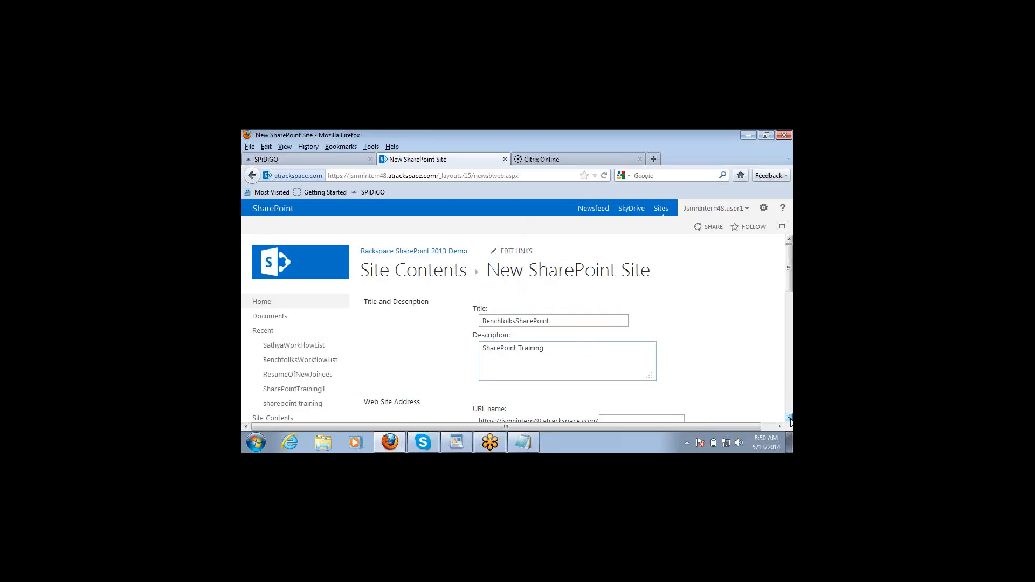
Step: Paste BenchfolksSharePoint into the subsite's URL name box
click(790, 419)
click(610, 411)
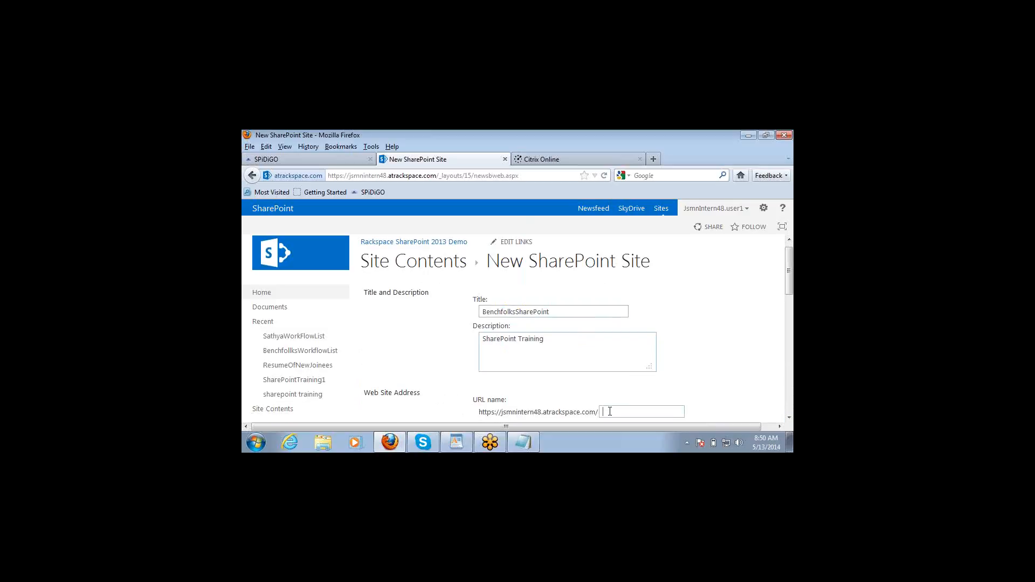
text(BenchfolksSharePoint)
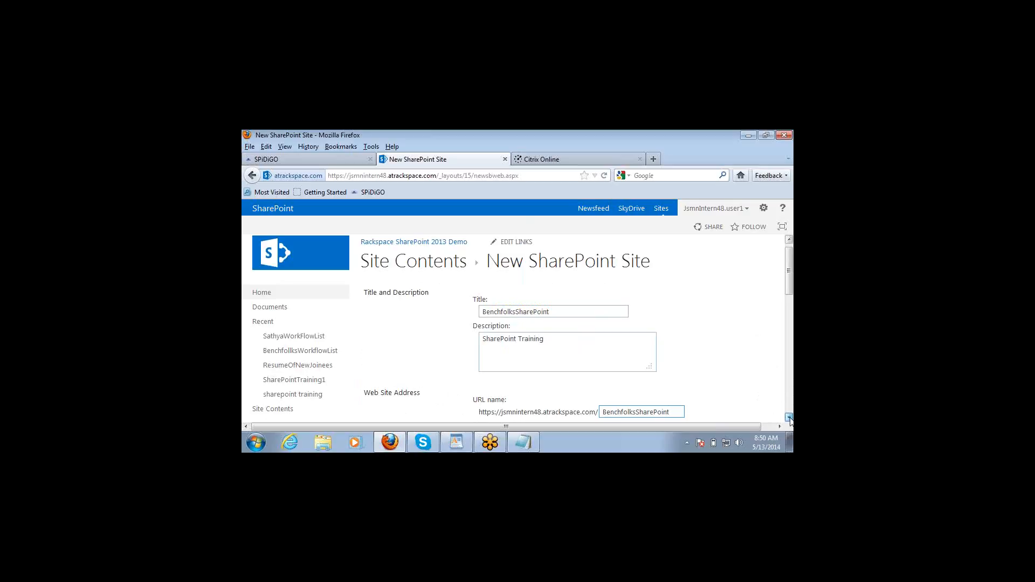
click(789, 418)
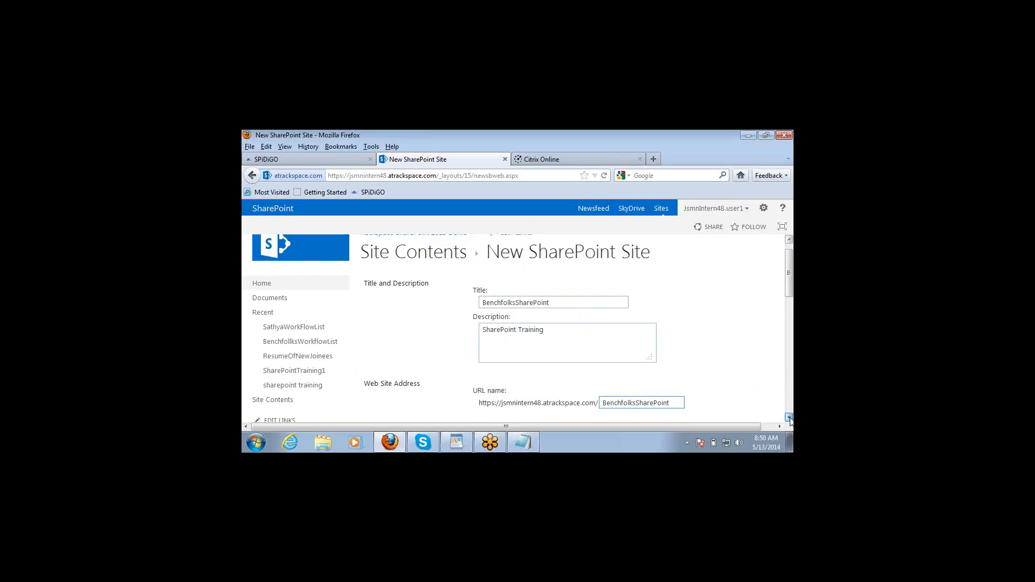
scroll(745, 403, down, 2)
double_click(664, 350)
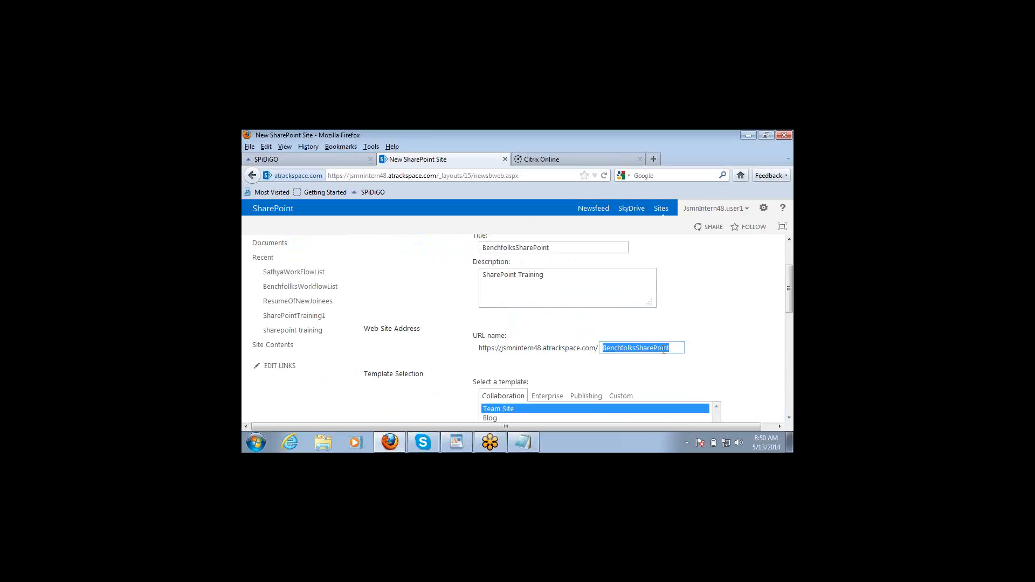
click(708, 341)
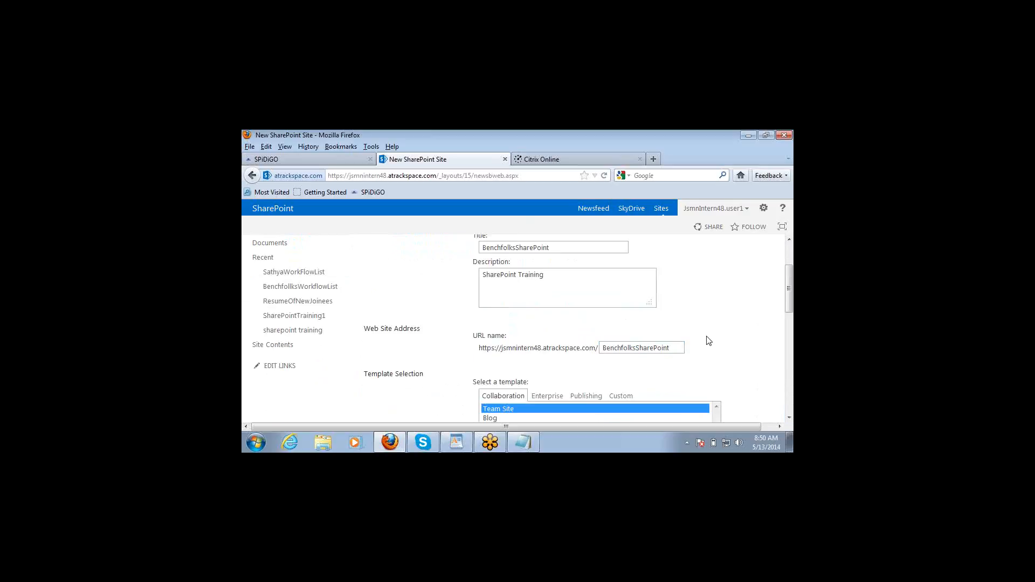
click(789, 419)
scroll(790, 422, down, 2)
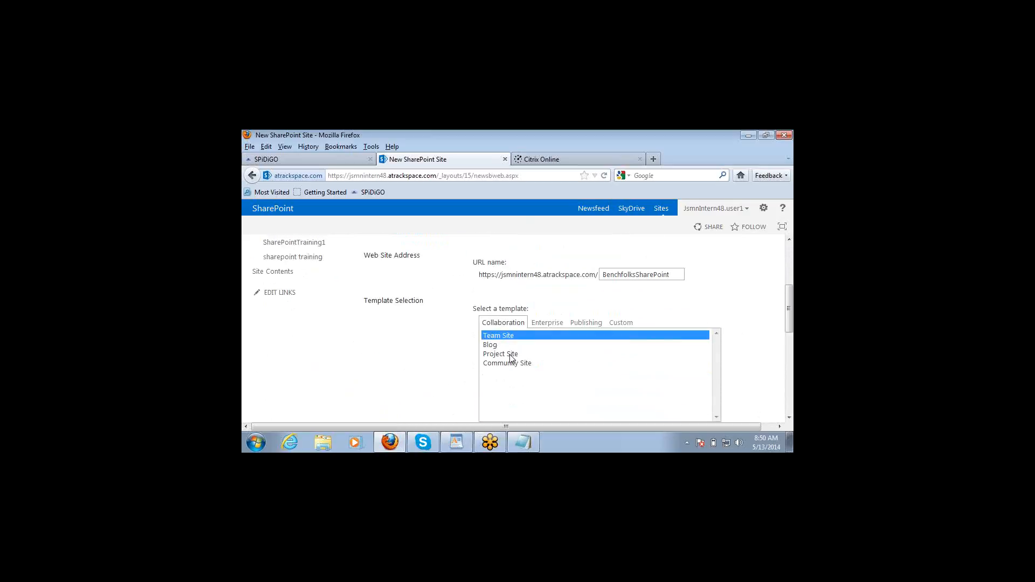
triple_click(511, 313)
click(443, 318)
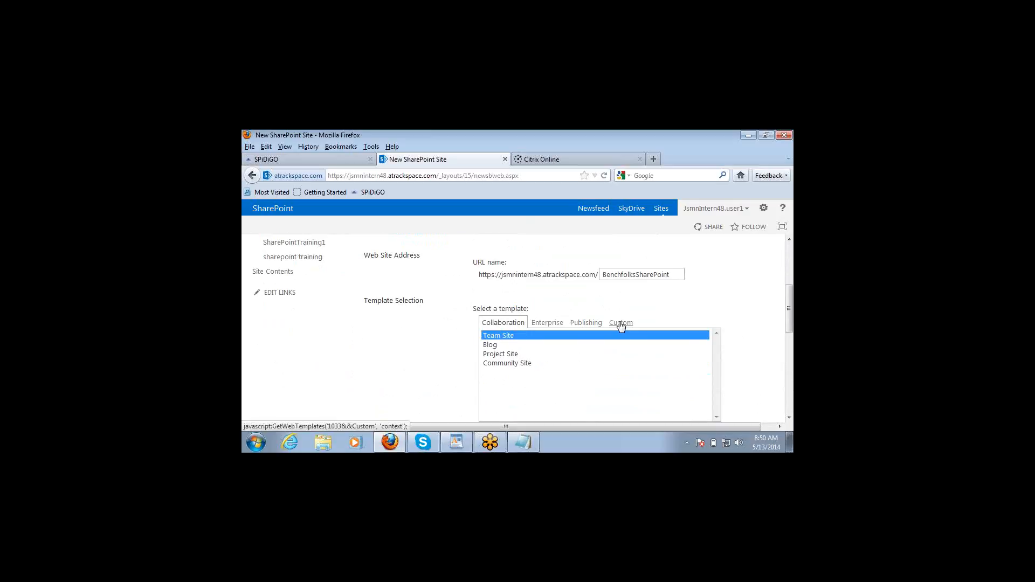
click(621, 323)
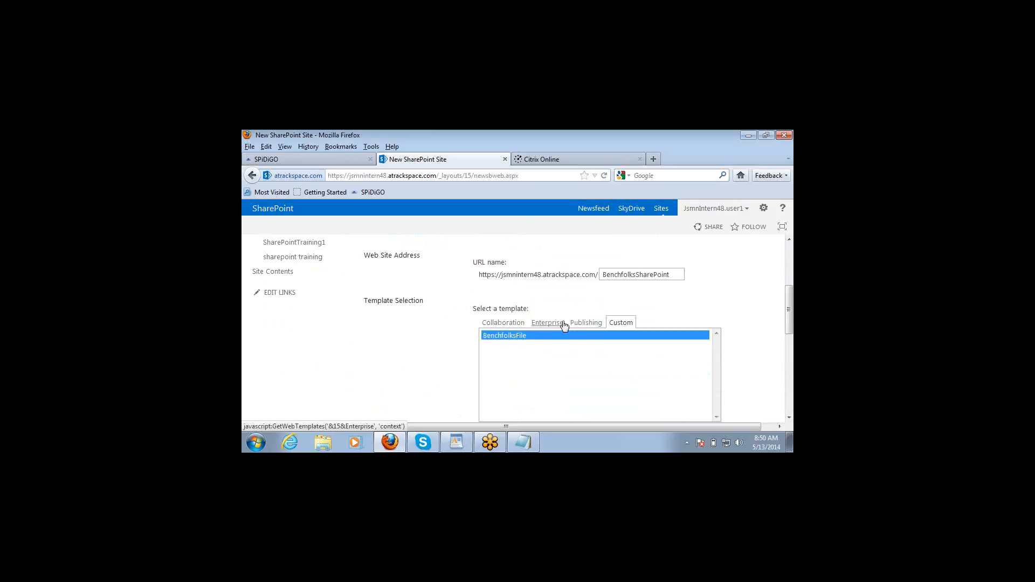
click(496, 328)
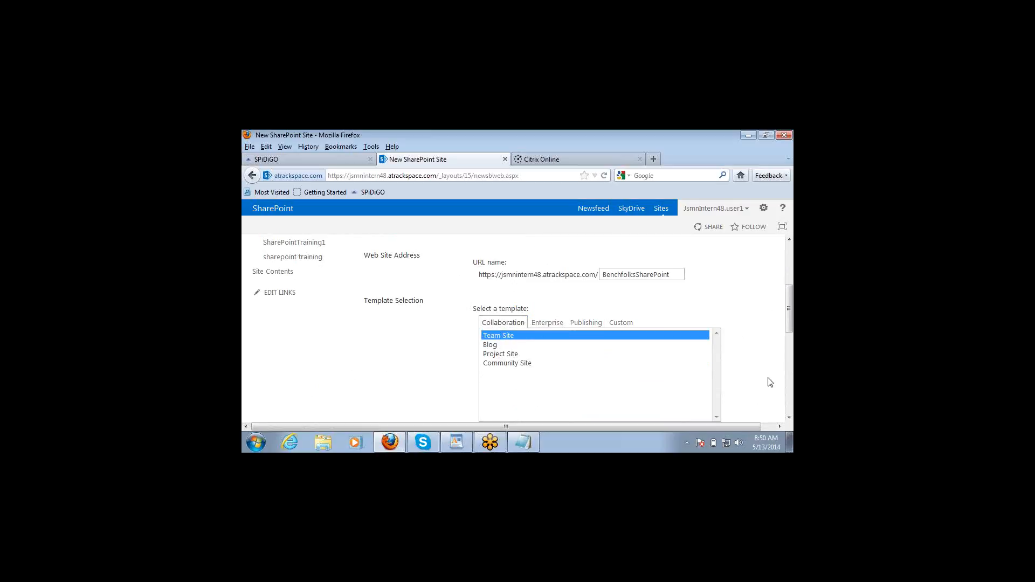
click(788, 417)
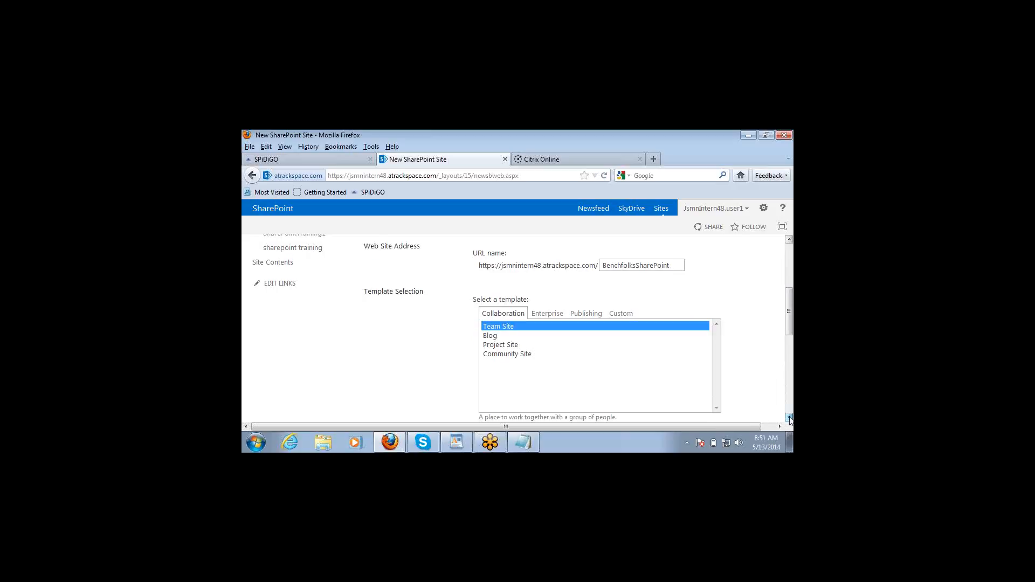
scroll(548, 342, down, 3)
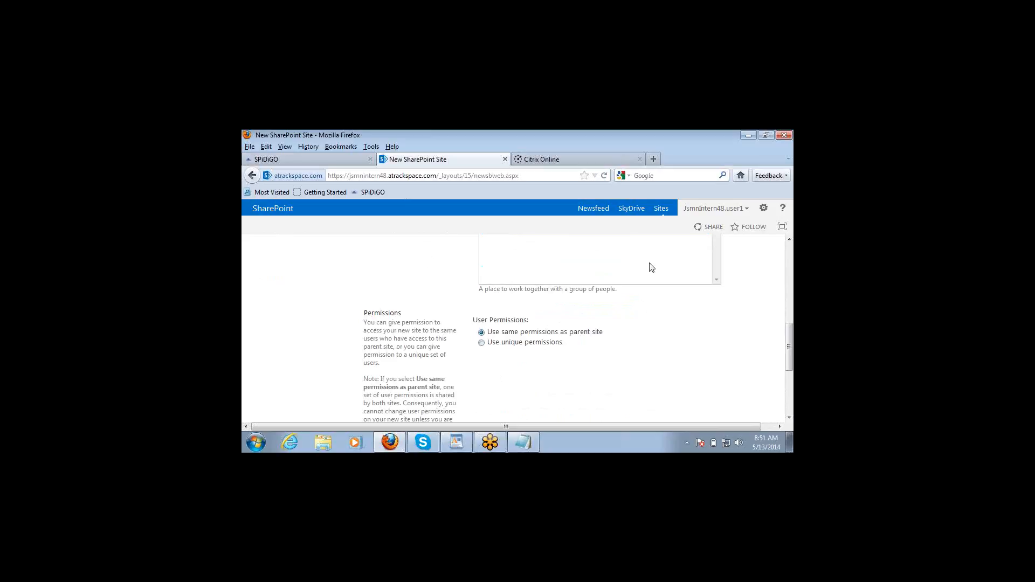
scroll(651, 267, right, 1)
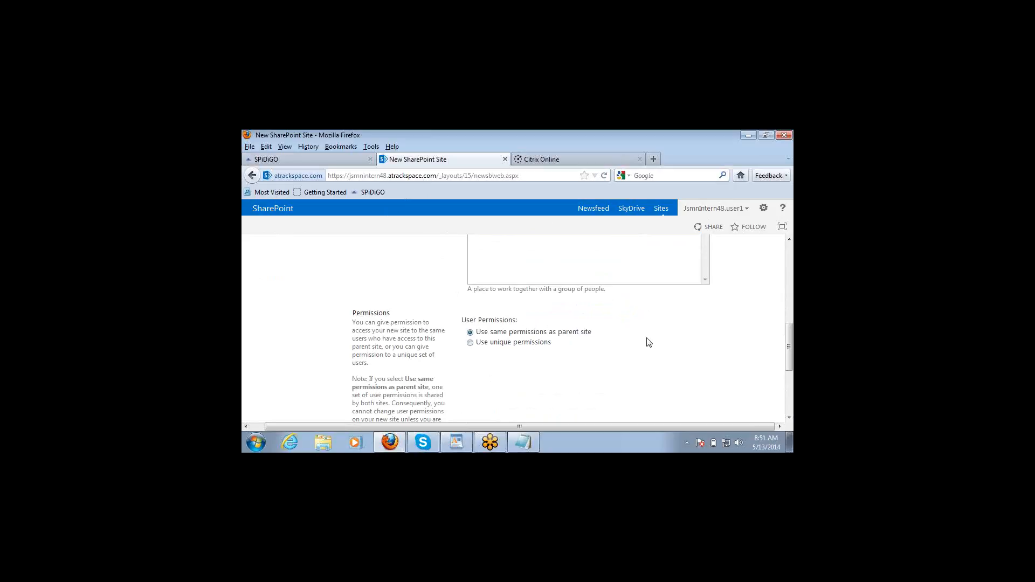
click(790, 418)
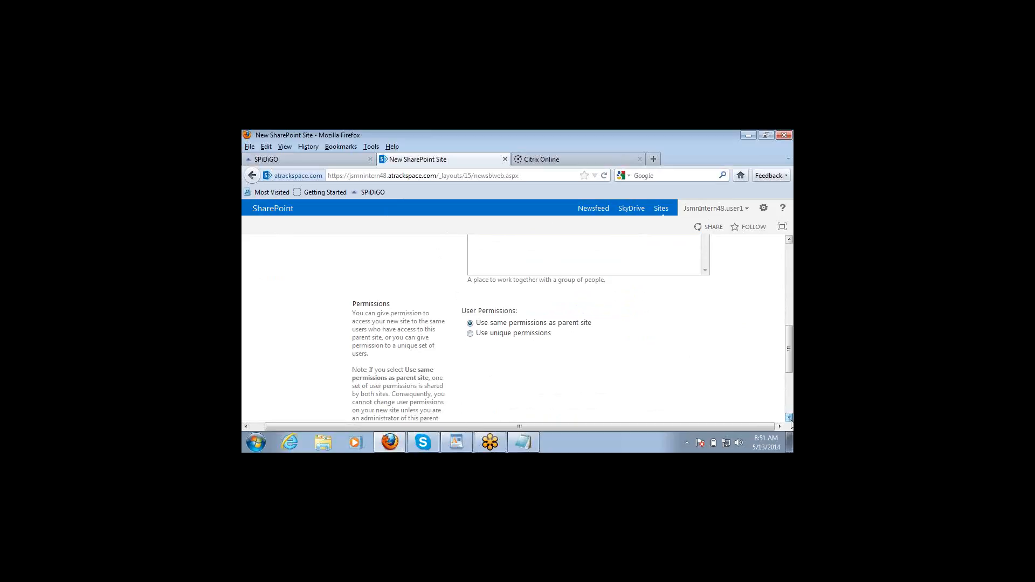
click(790, 418)
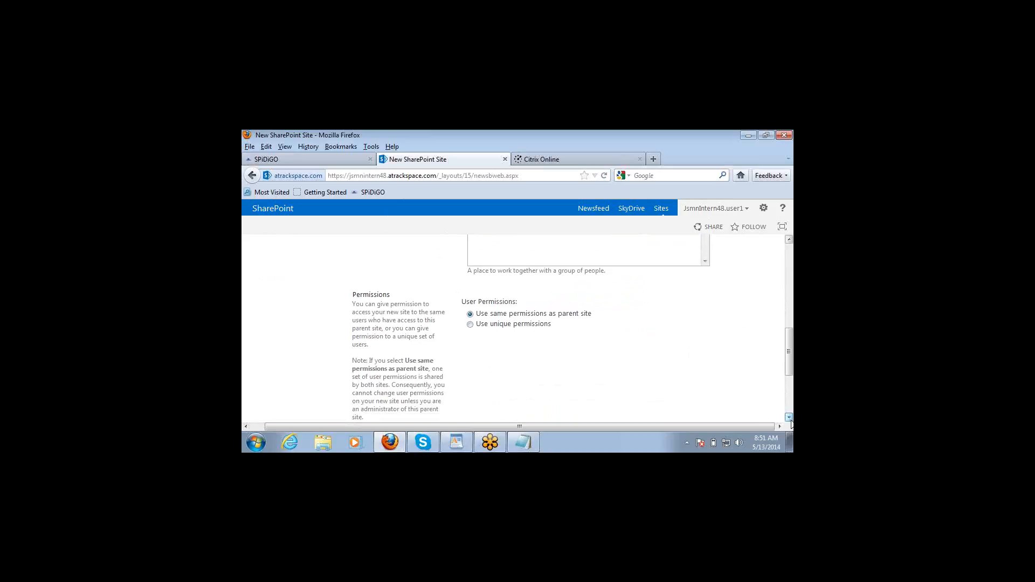
click(790, 419)
click(789, 419)
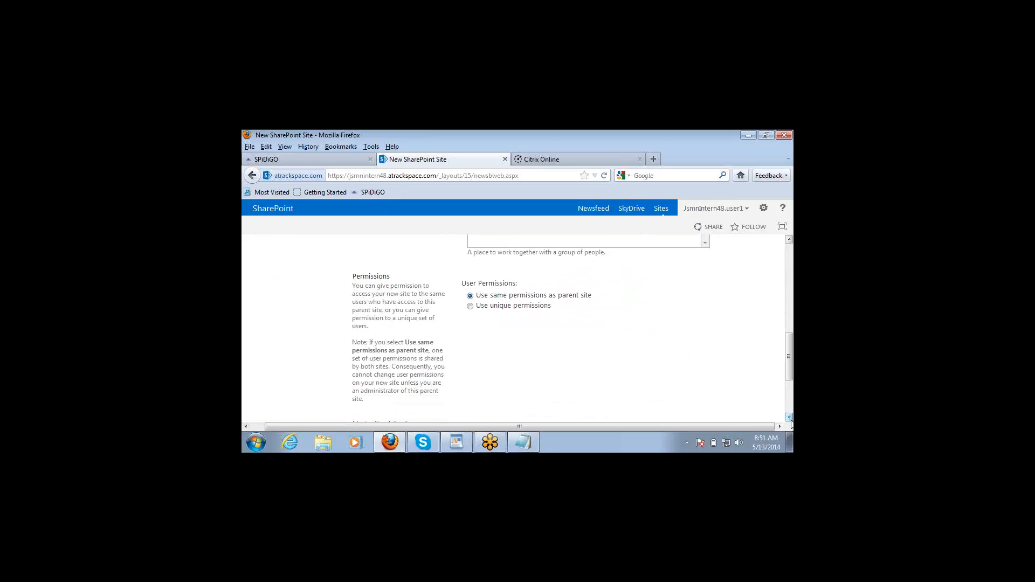
scroll(791, 424, down, 4)
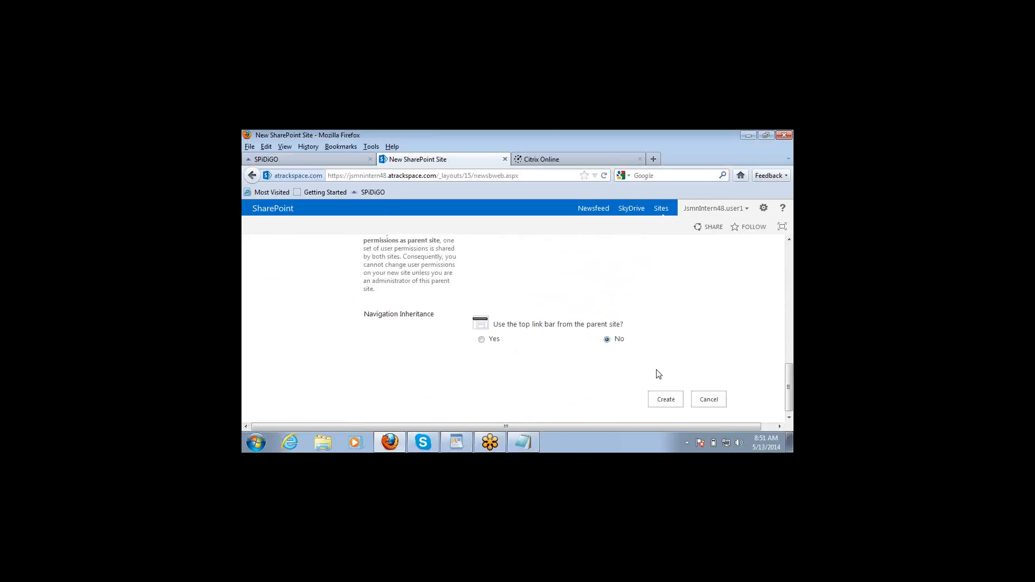
Step: Create the BenchfolksSharePoint subsite and show the PAGE ribbon on its new home page
click(665, 401)
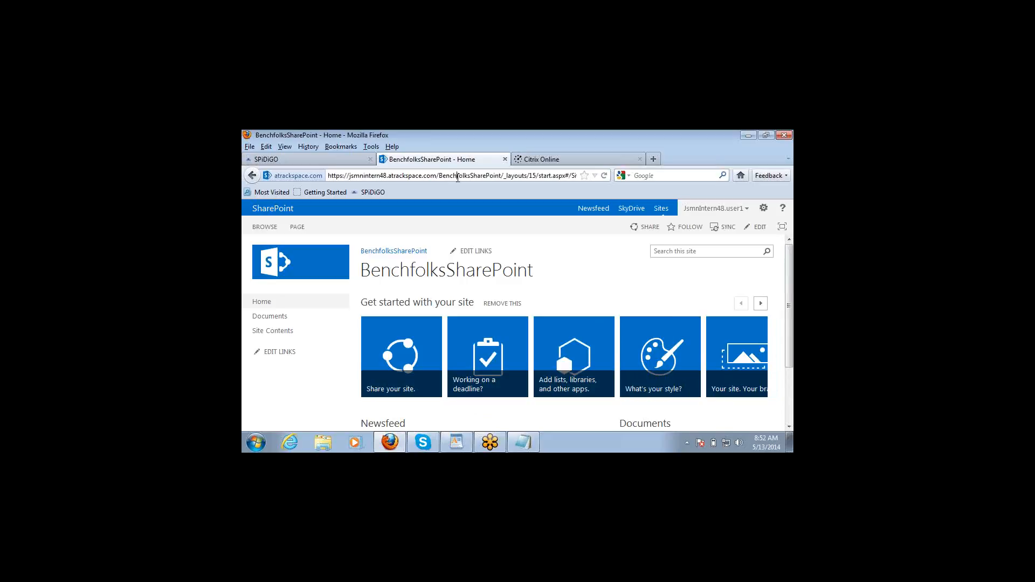
double_click(458, 177)
click(789, 428)
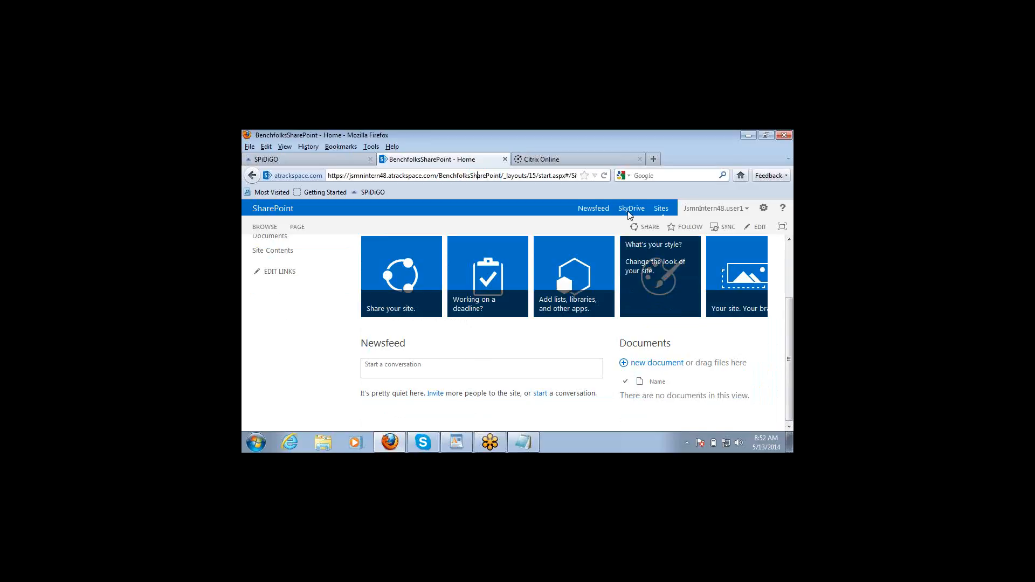
click(302, 227)
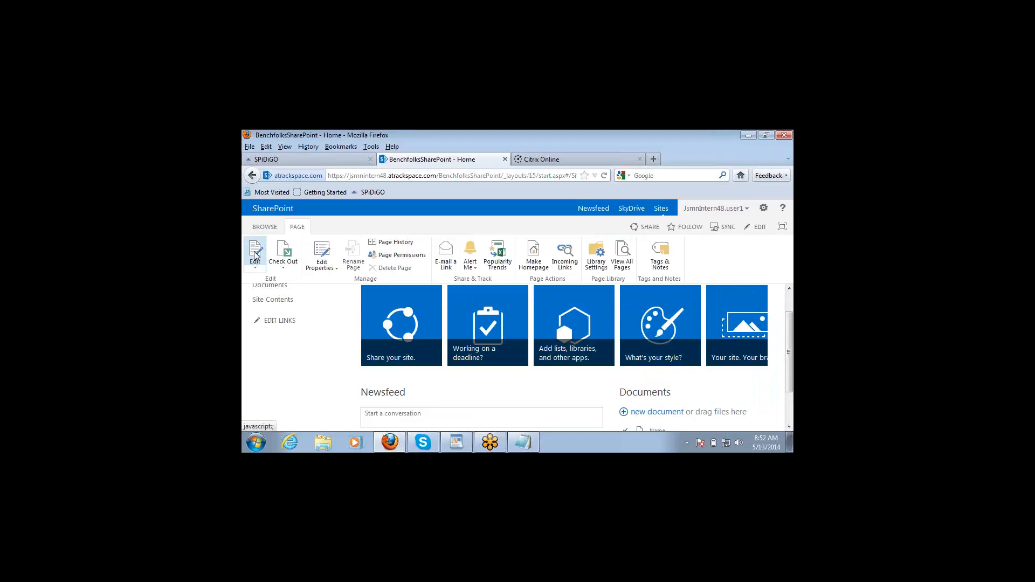
Step: Switch the BenchfolksSharePoint home page to edit mode, bringing the Site Feed and Documents web parts into view
click(256, 256)
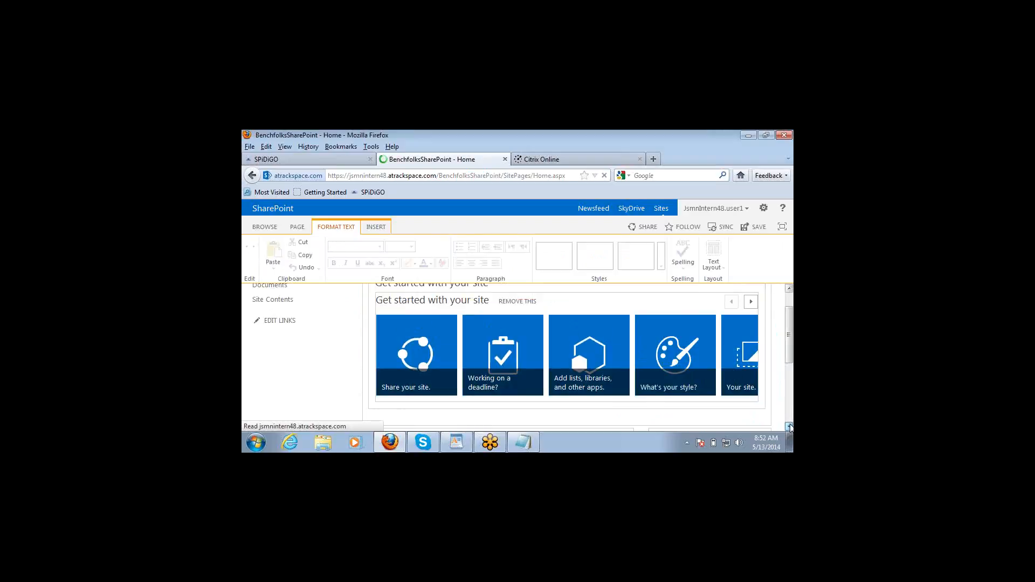
click(789, 427)
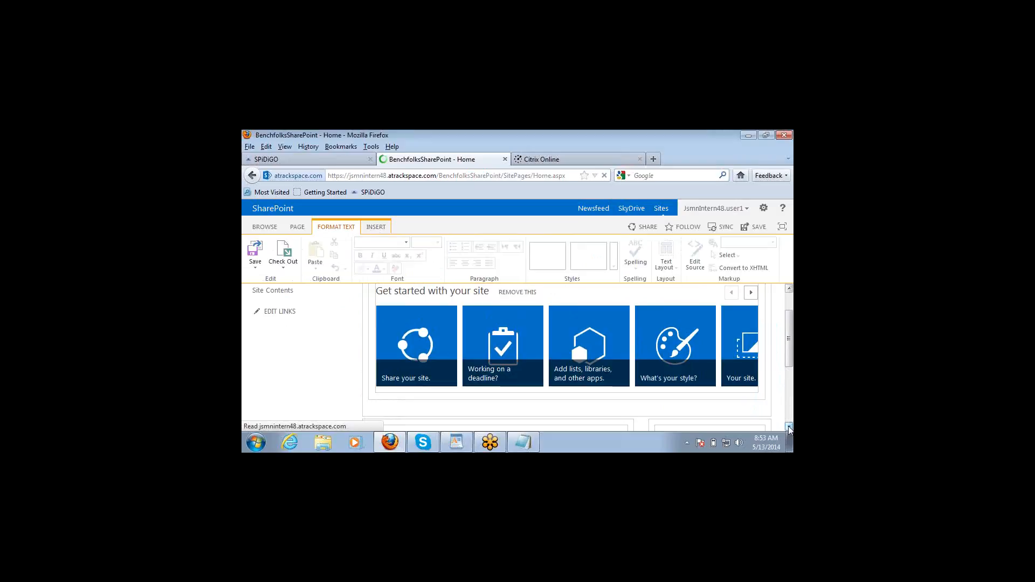
click(789, 428)
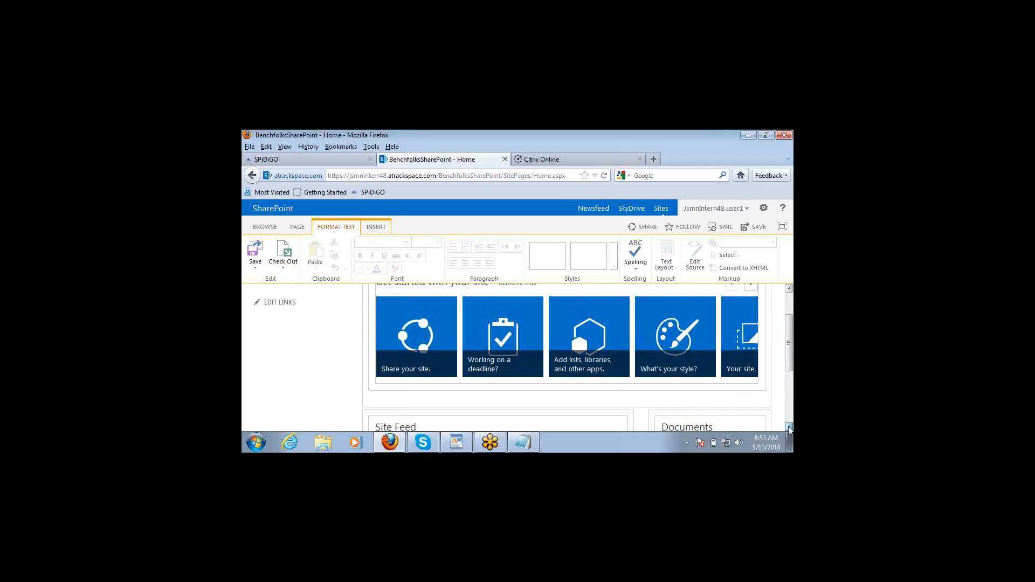
click(789, 428)
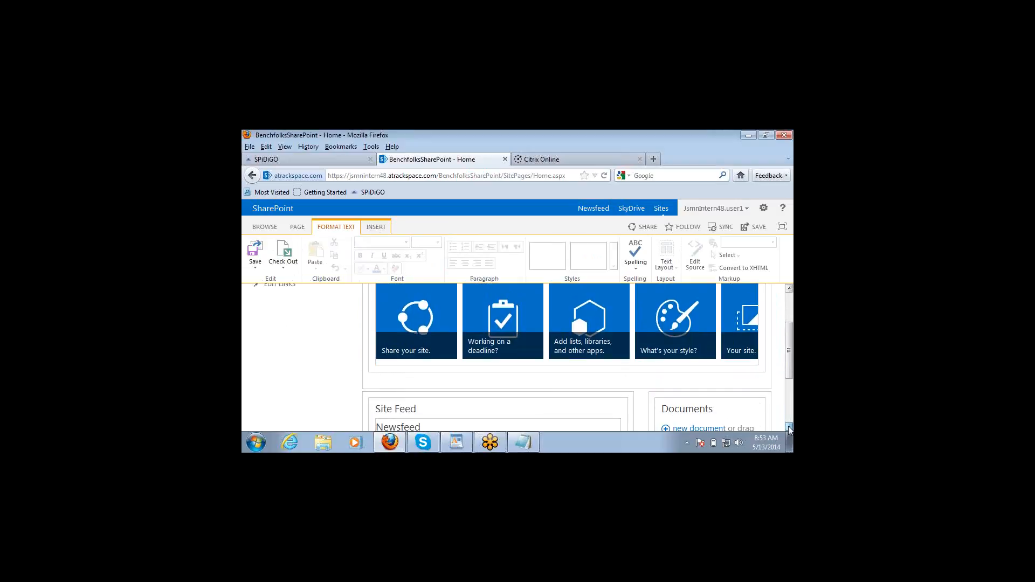
click(789, 429)
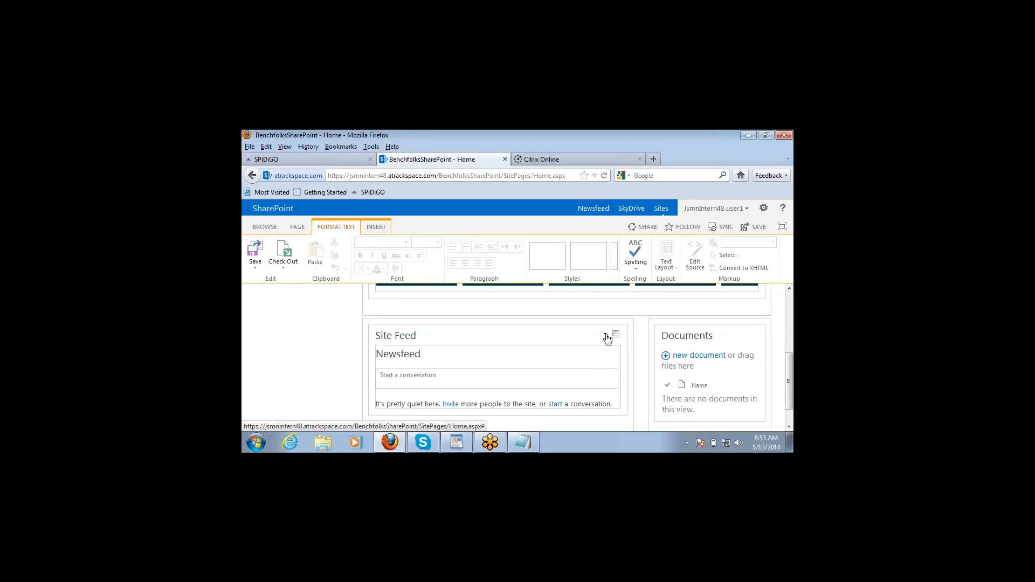
Step: Delete the Site Feed web part from its menu and confirm with OK
click(607, 337)
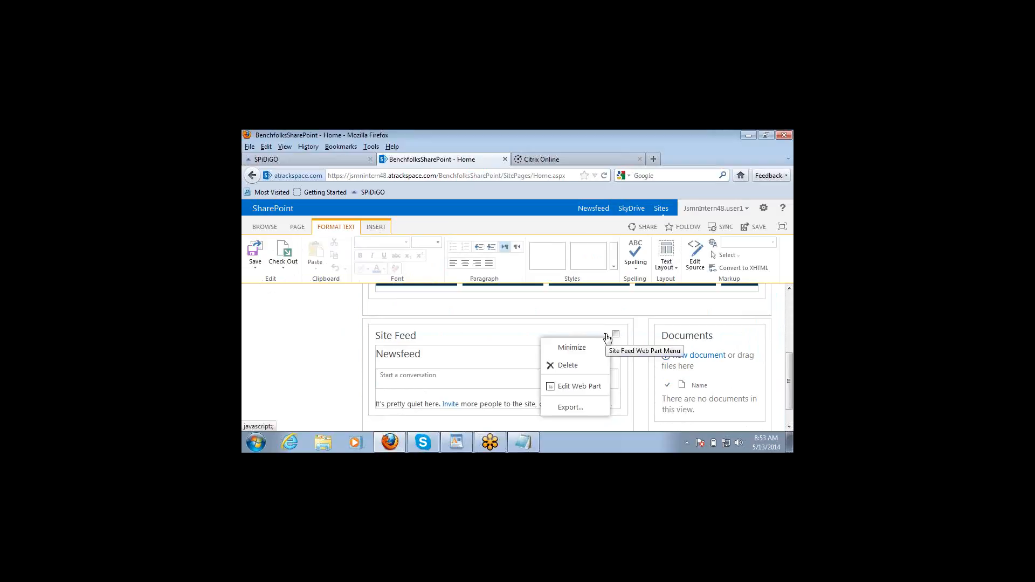
click(573, 366)
click(572, 310)
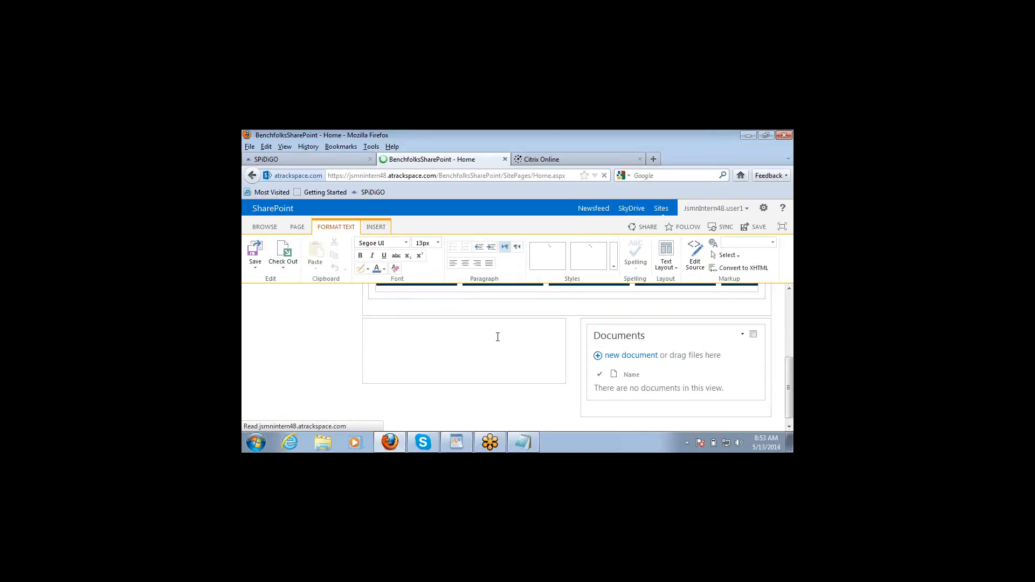
Step: Insert the Content Editor web part from Media and Content into the empty zone beside Documents
click(419, 335)
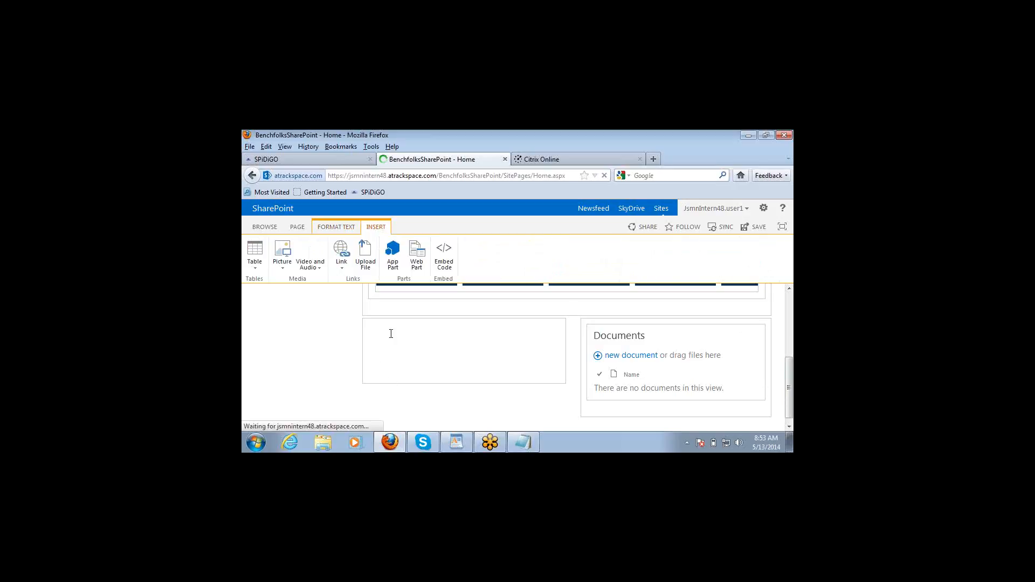
click(392, 260)
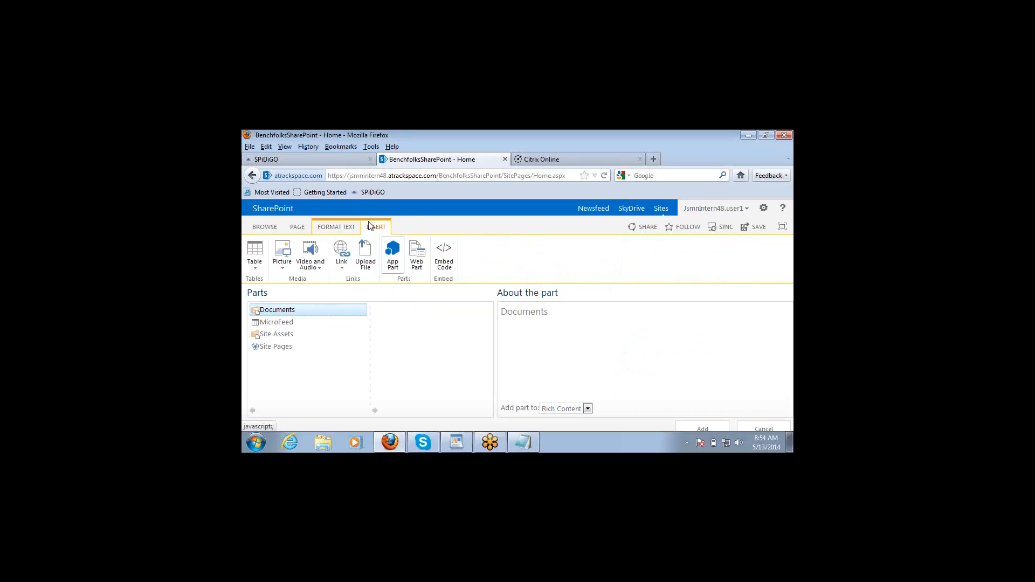
click(418, 255)
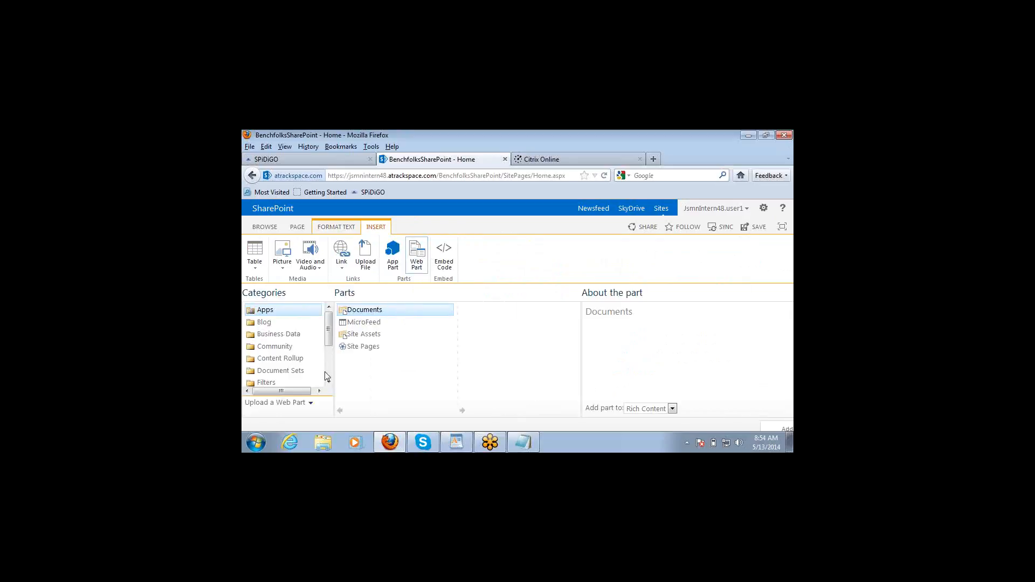
scroll(329, 382, down, 3)
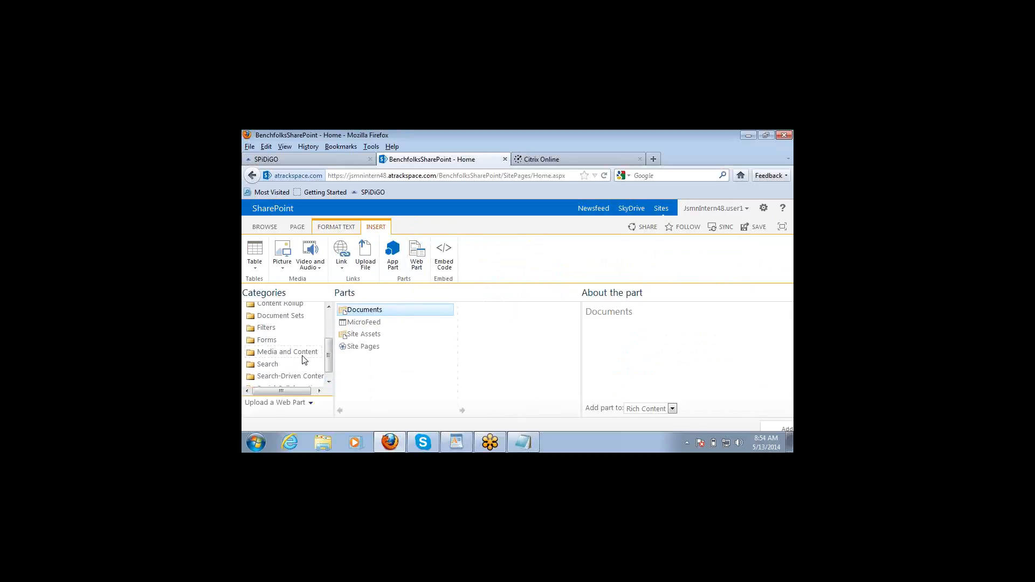
click(302, 357)
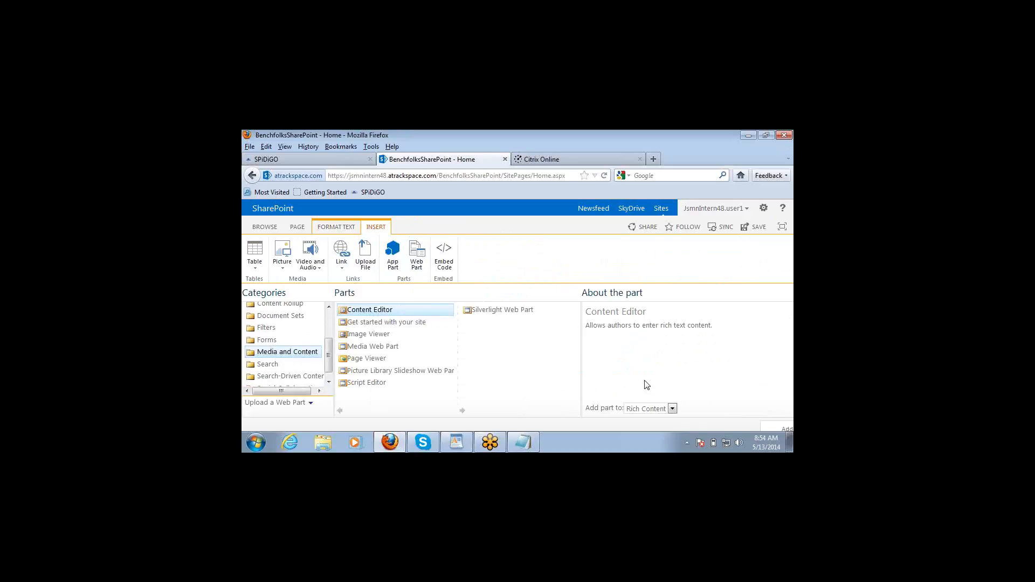
click(774, 426)
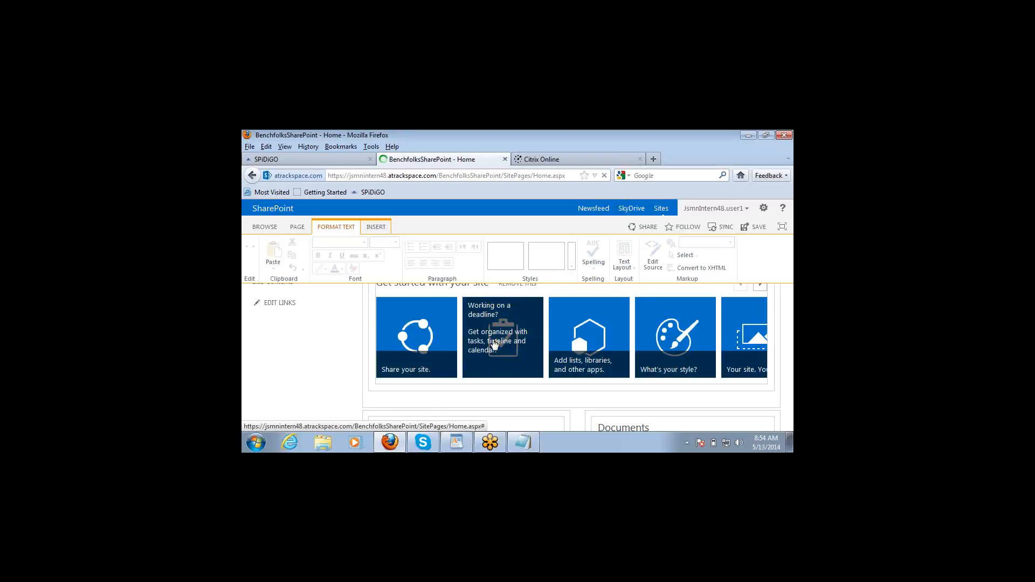
scroll(494, 344, down, 3)
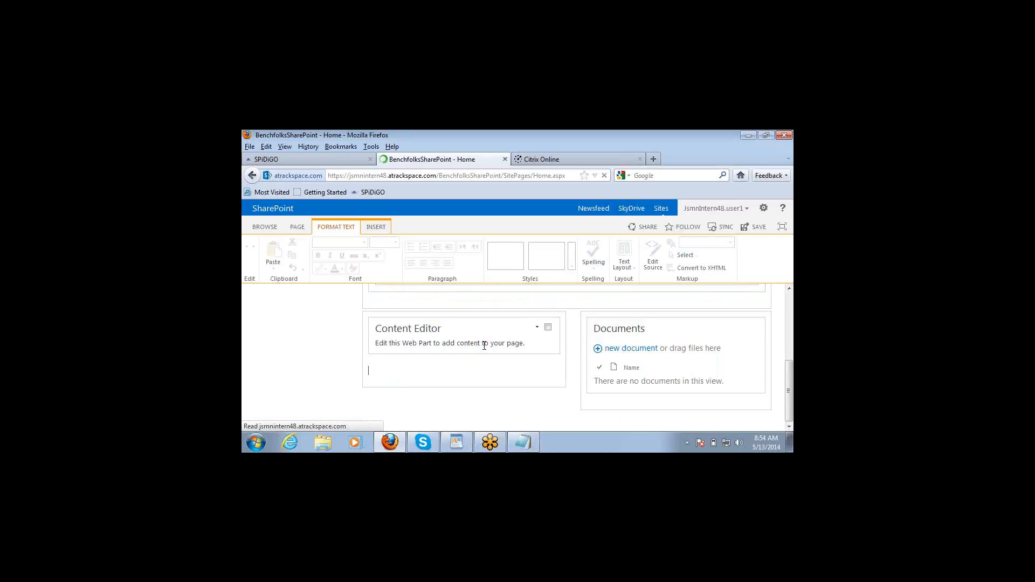
Step: Select the new Content Editor web part and open its dropdown menu
click(484, 346)
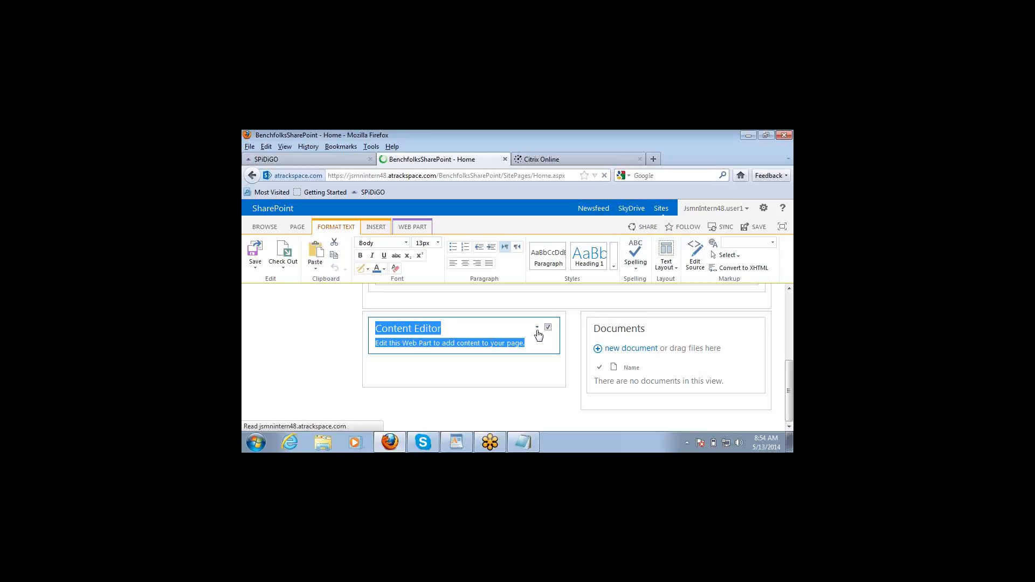
click(538, 330)
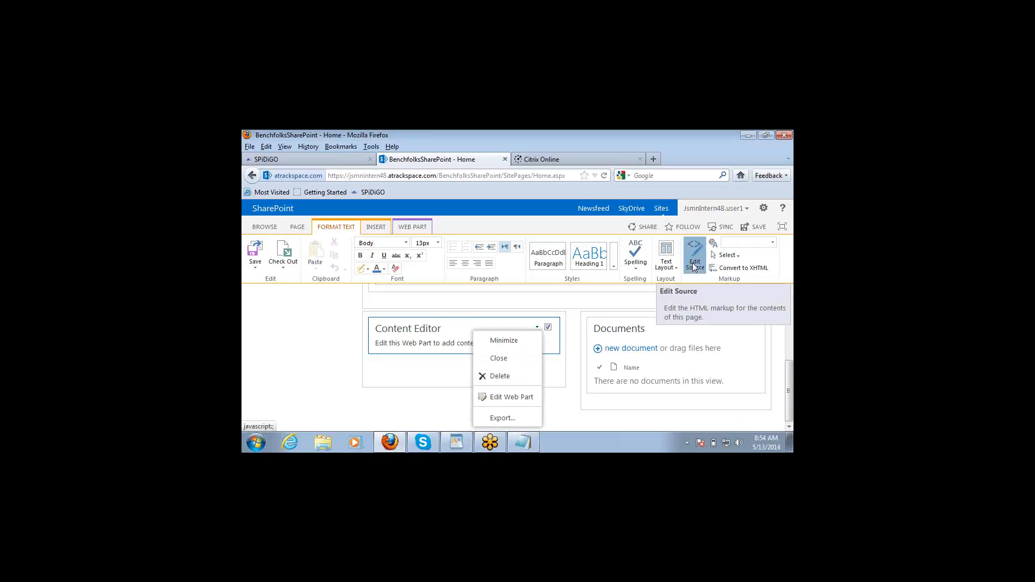
click(694, 266)
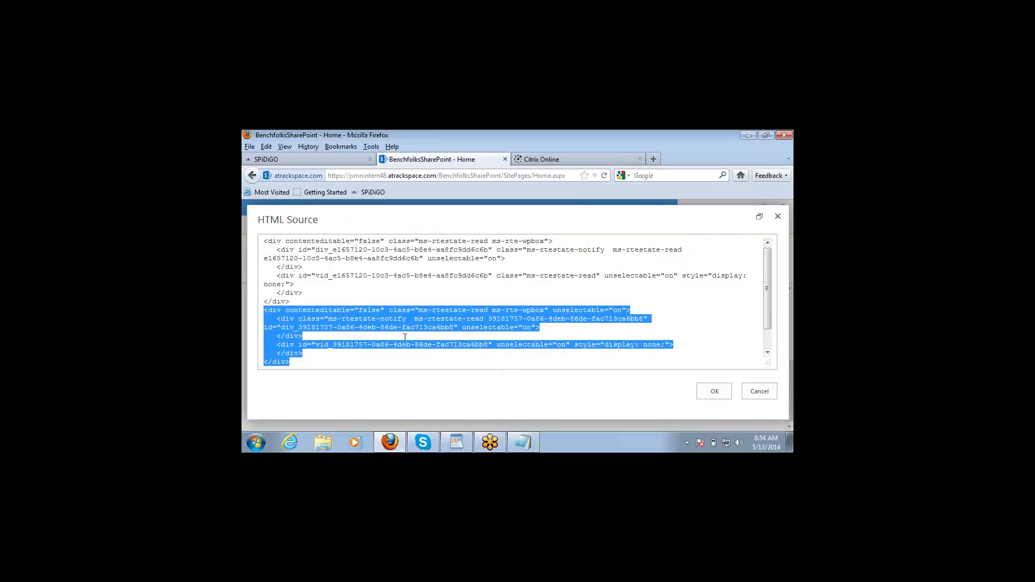
click(760, 393)
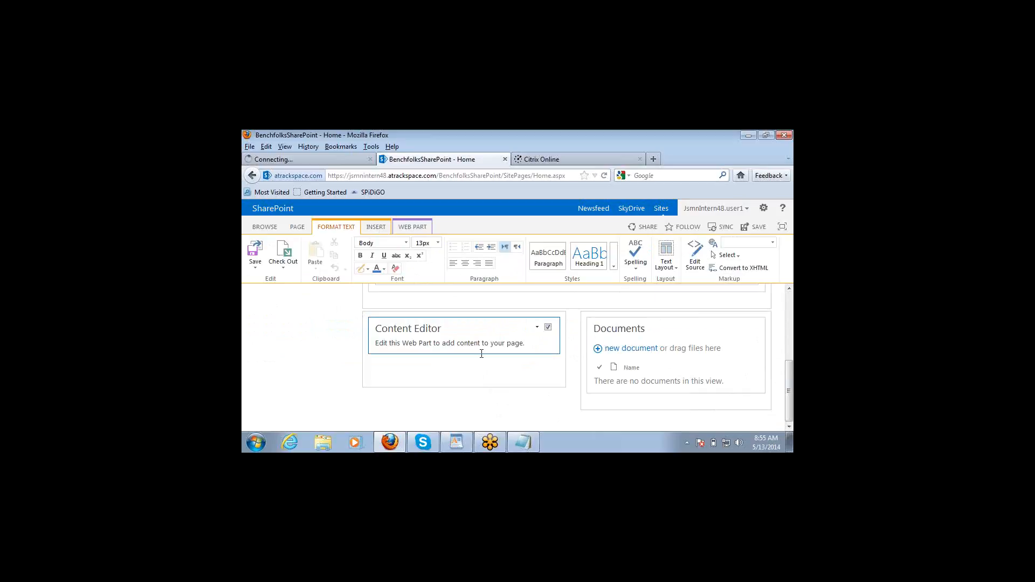
click(538, 329)
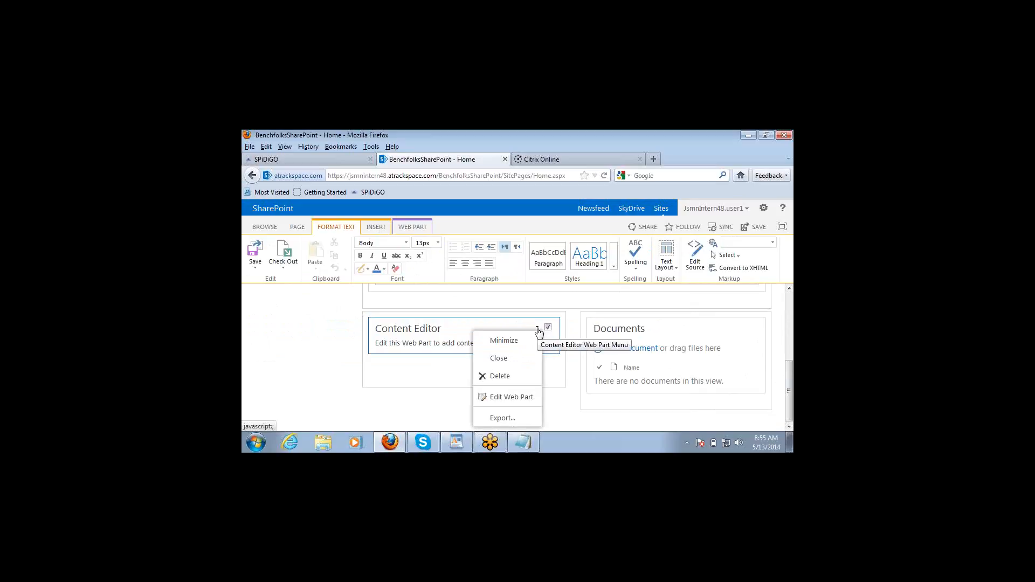
Step: Open Edit Web Part for the Content Editor and expand its Appearance category in the tool pane
click(508, 399)
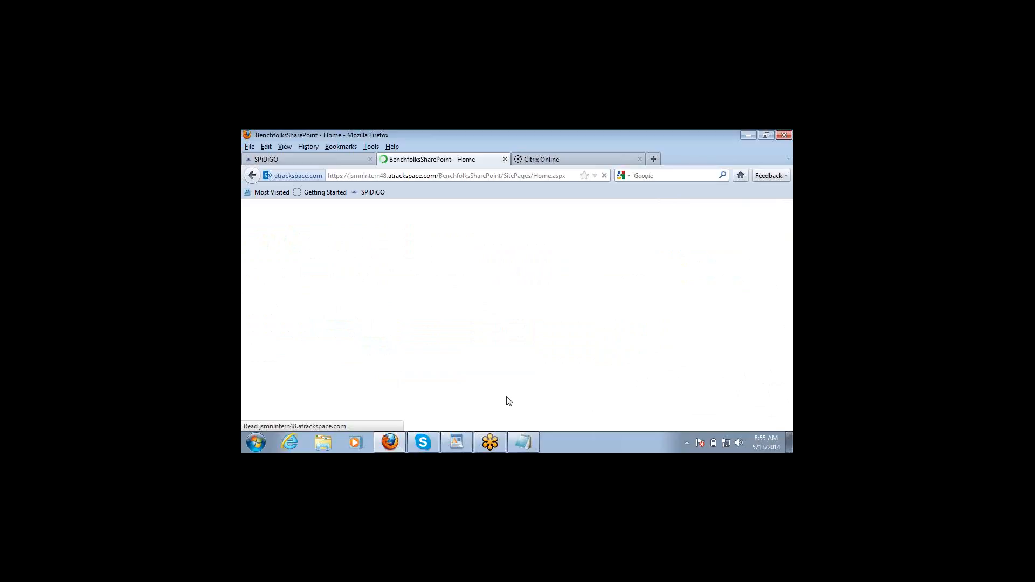
scroll(507, 397, down, 3)
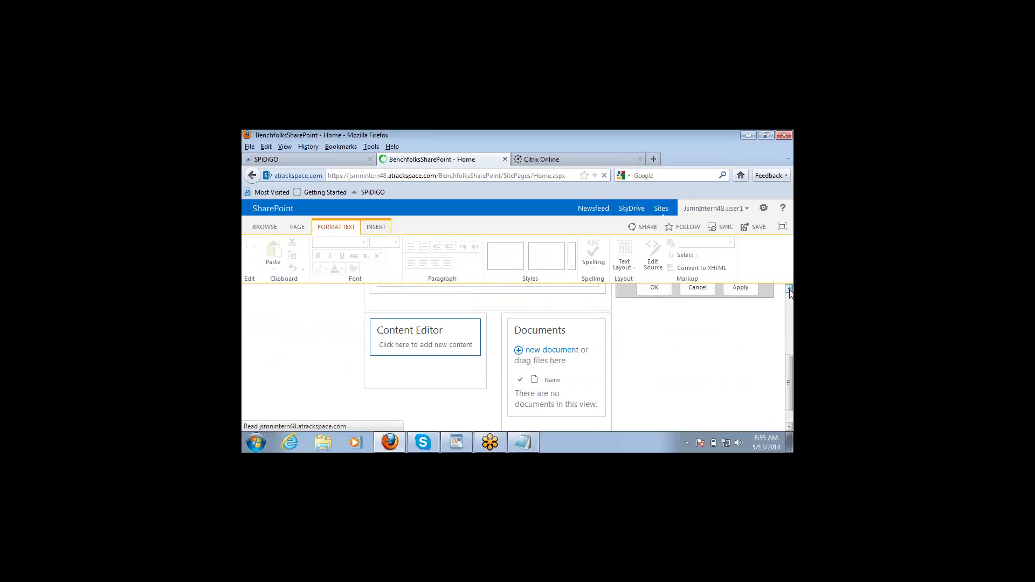
click(789, 290)
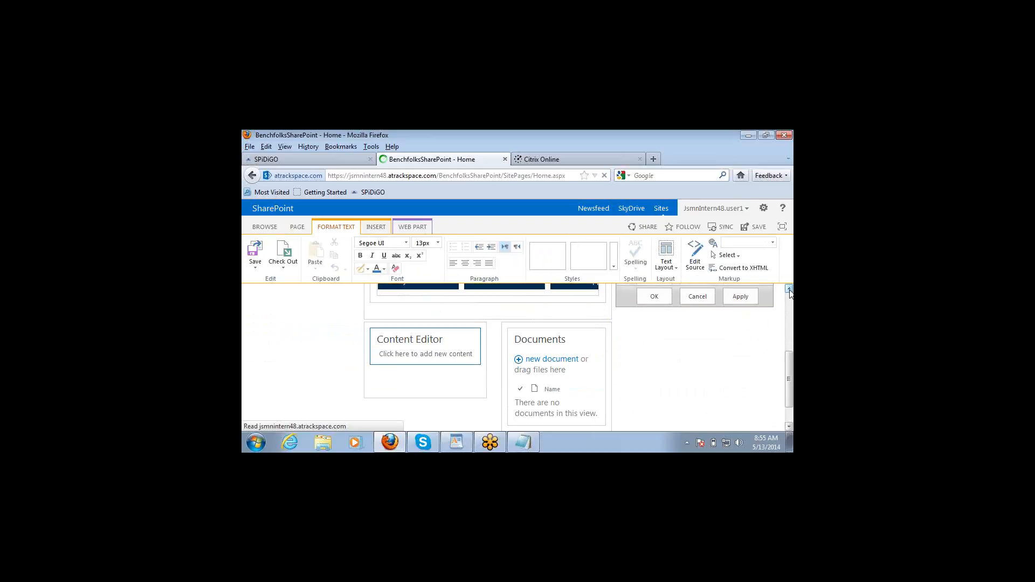
click(789, 291)
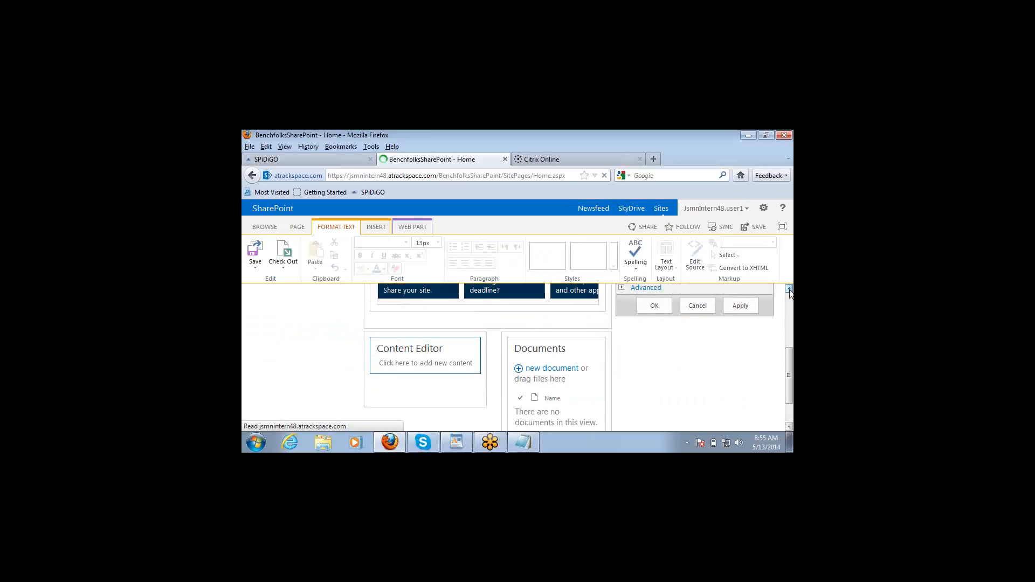
click(790, 290)
click(789, 290)
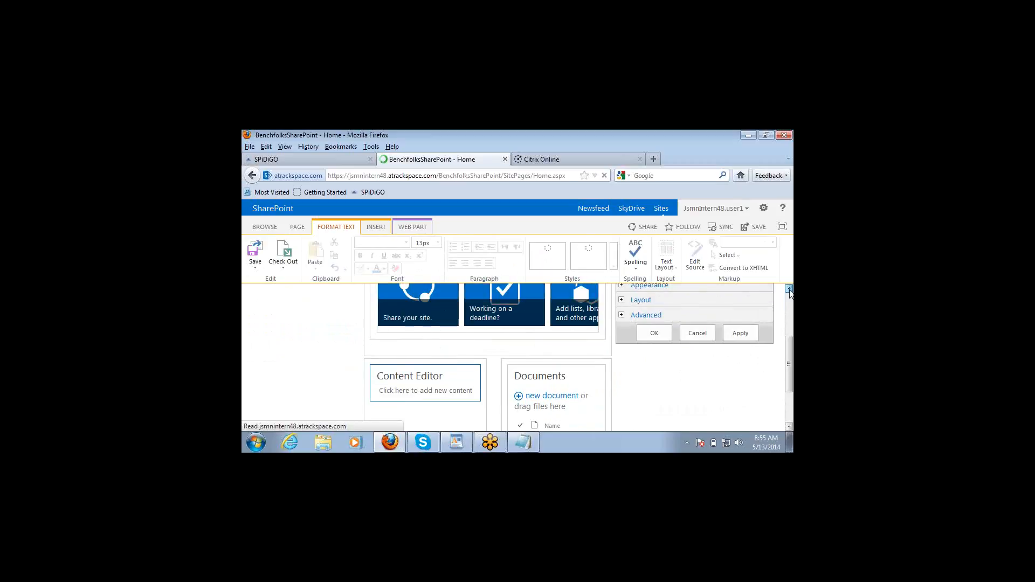
click(790, 290)
click(789, 291)
click(789, 290)
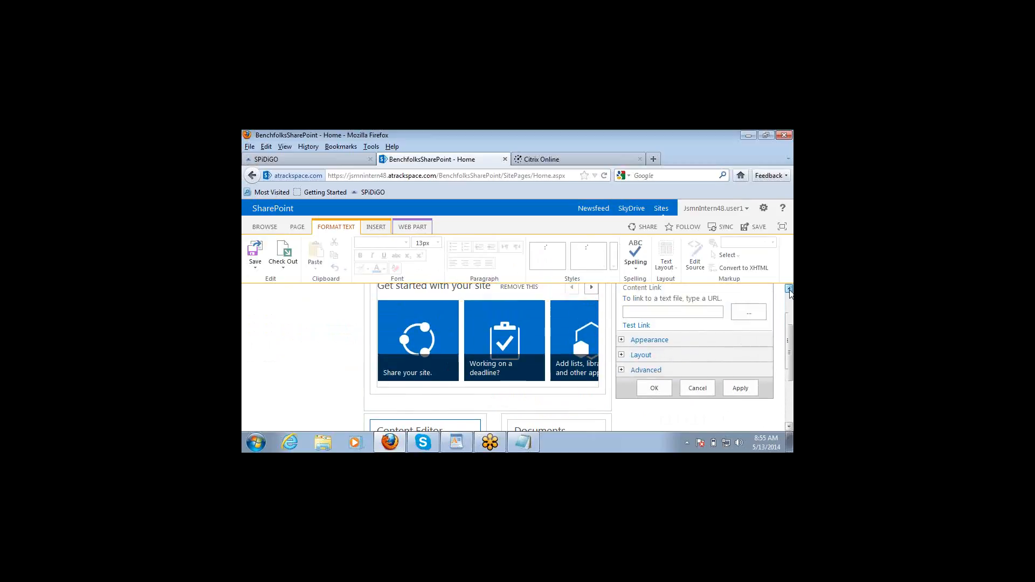
click(789, 290)
click(790, 290)
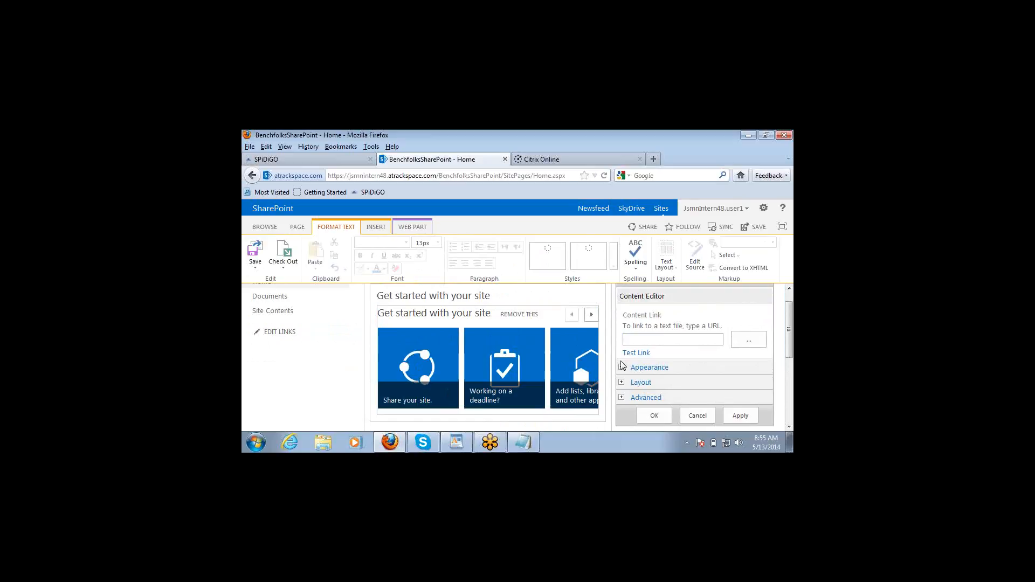
click(622, 369)
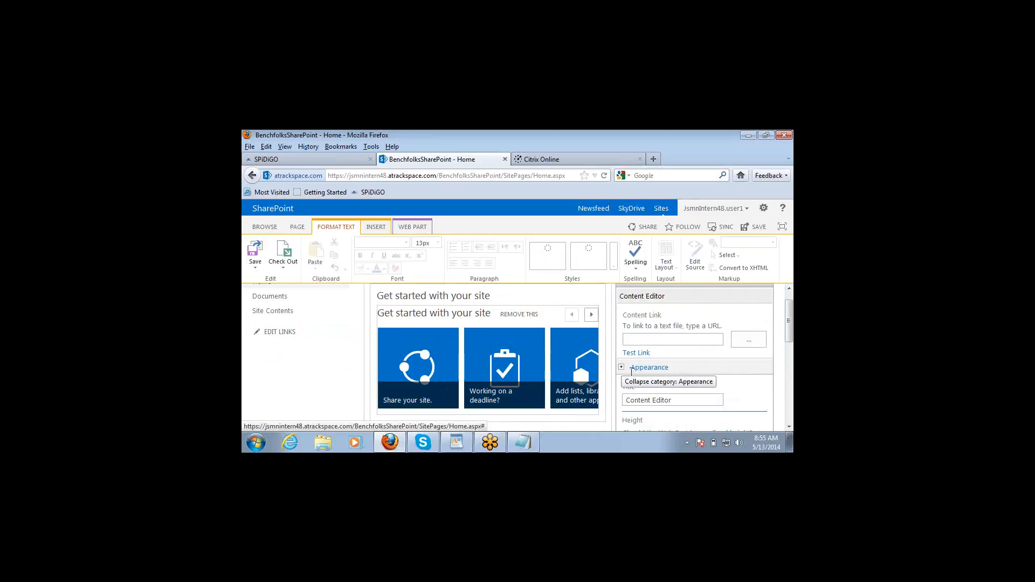
Step: Replace the web part's Appearance title with 'Couse Details' and scroll the tool pane down to Apply
click(675, 402)
key(BackSpace)
key(BackSpace)
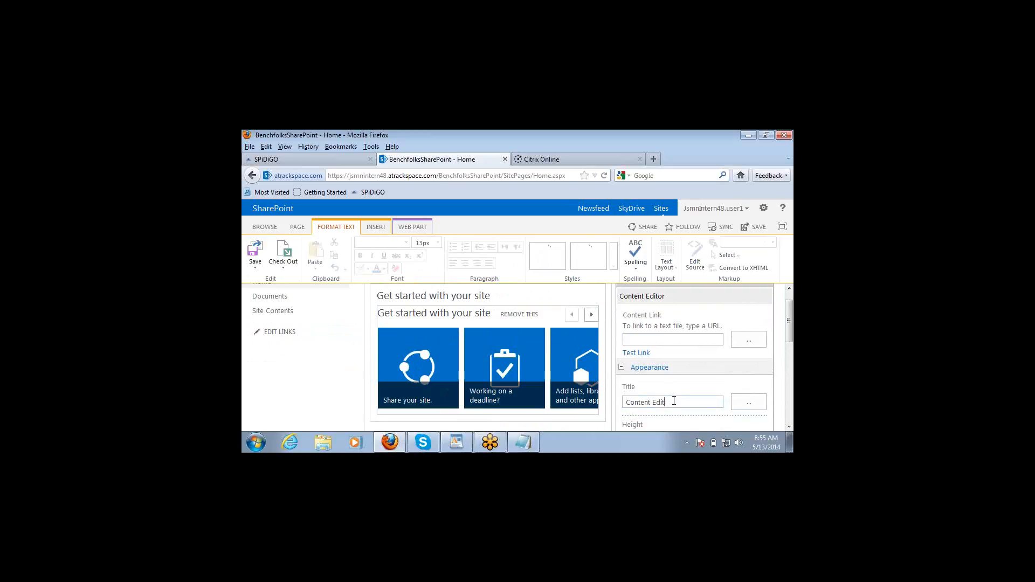
key(BackSpace)
key(BackSpace)
key(BackSpace)
key(BackSpace)
key(BackSpace)
key(BackSpace)
key(BackSpace)
key(BackSpace)
key(BackSpace)
key(BackSpace)
key(BackSpace)
key(BackSpace)
text(Couse Details)
click(789, 428)
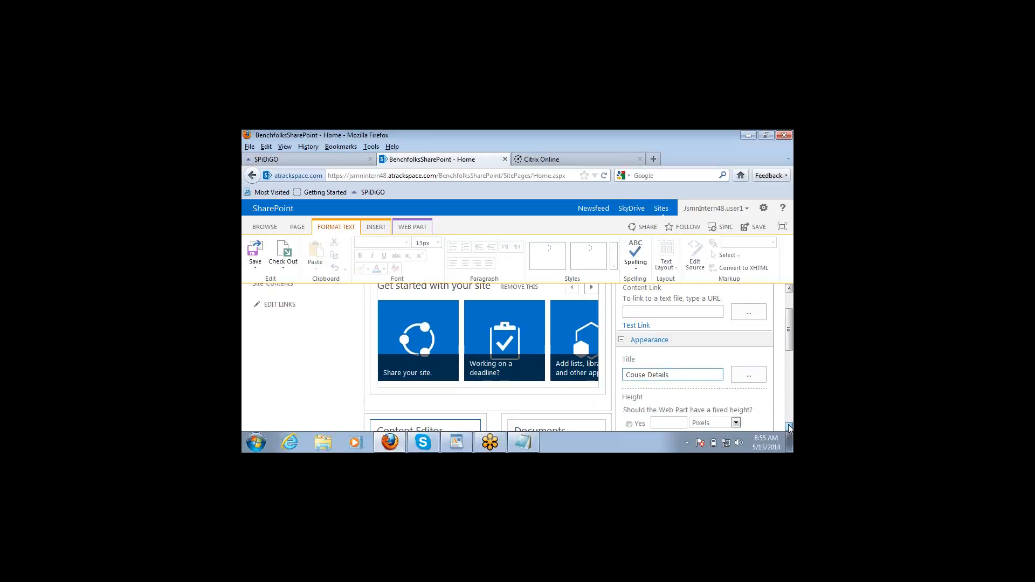
click(789, 428)
click(789, 428)
click(789, 428)
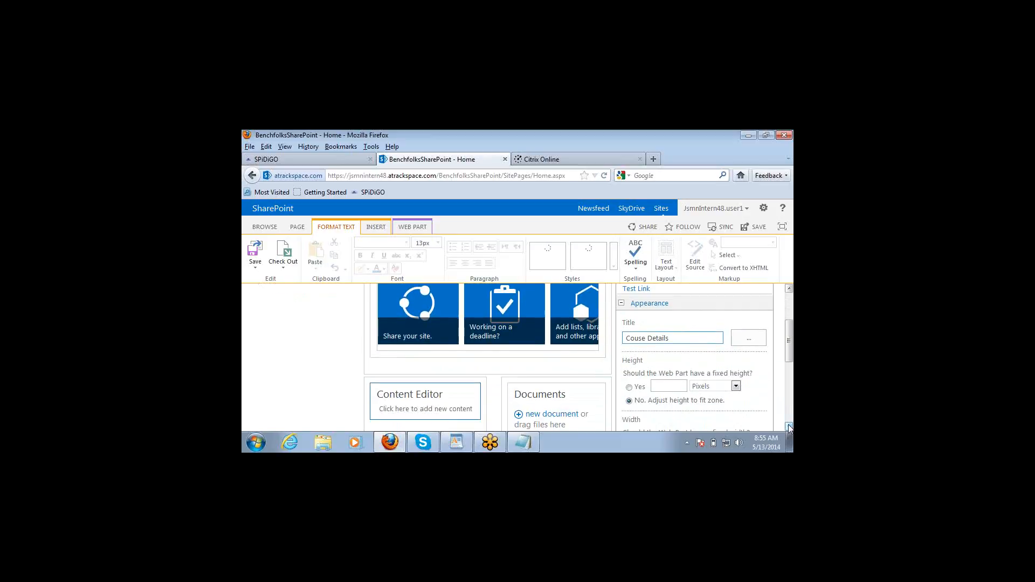
click(789, 428)
click(789, 428)
click(789, 428)
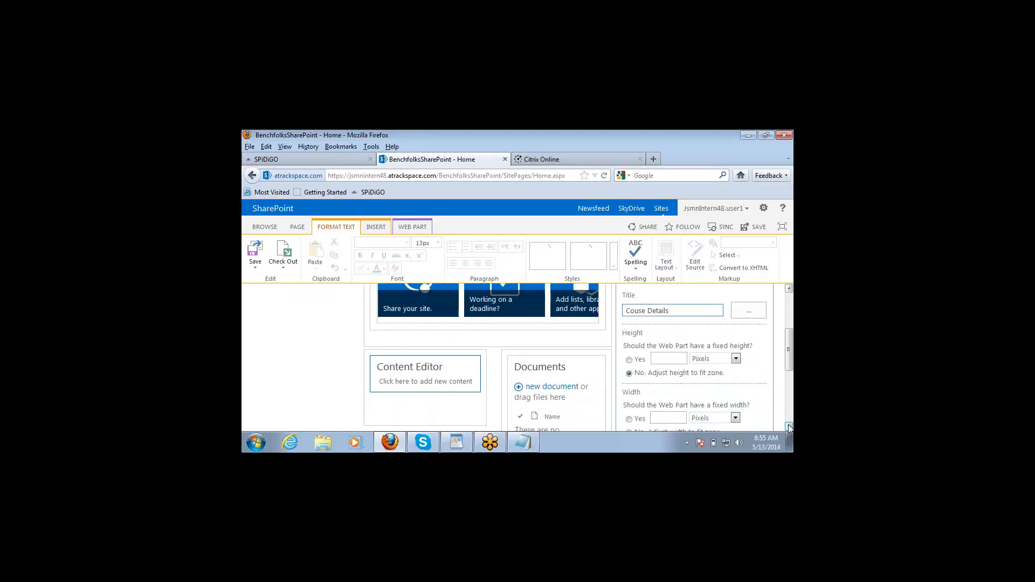
click(789, 428)
click(789, 427)
click(789, 427)
click(789, 428)
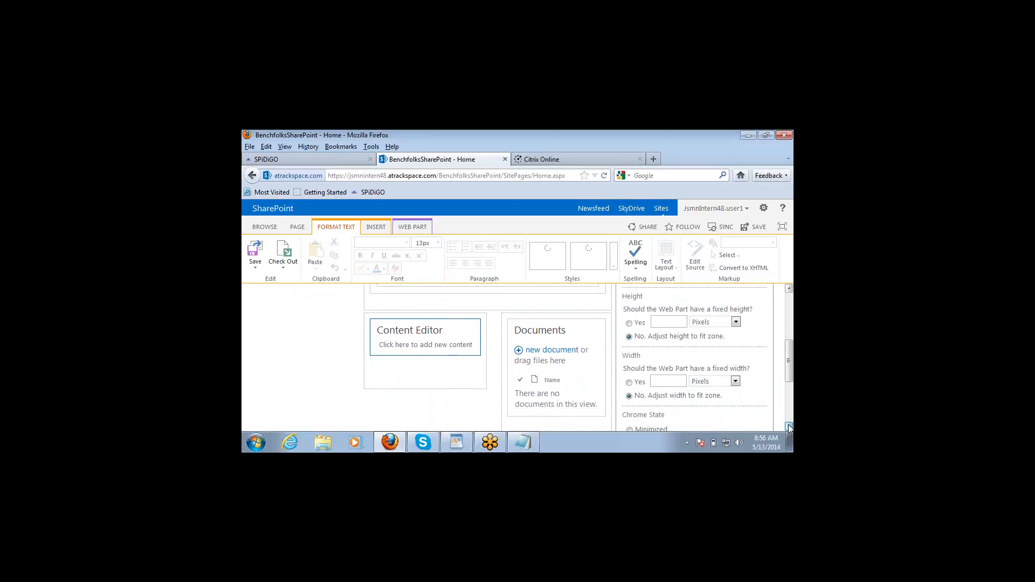
click(789, 428)
click(789, 427)
click(789, 427)
click(789, 428)
click(789, 427)
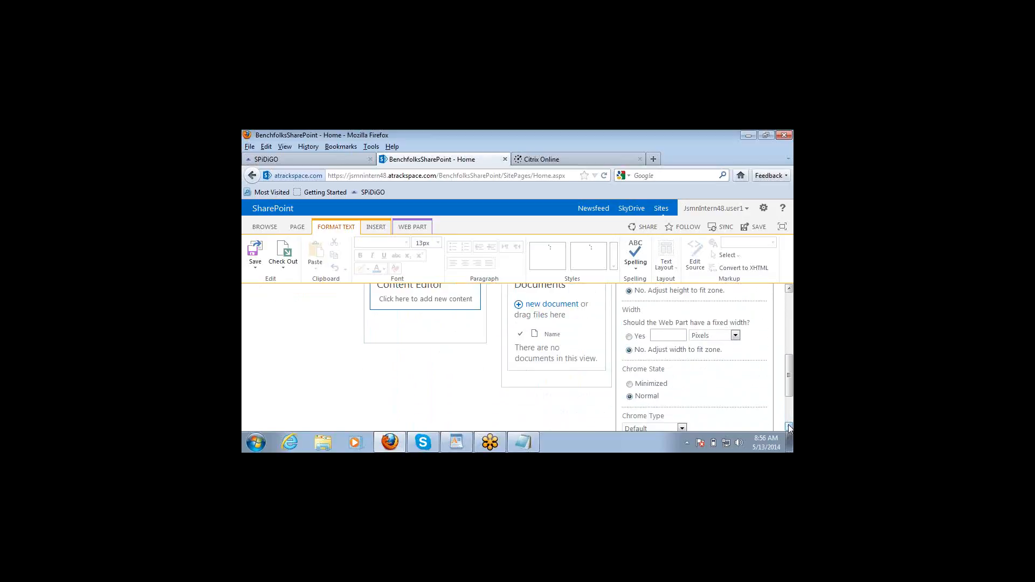
click(789, 428)
click(789, 428)
click(789, 427)
click(789, 428)
click(789, 427)
click(789, 428)
click(789, 427)
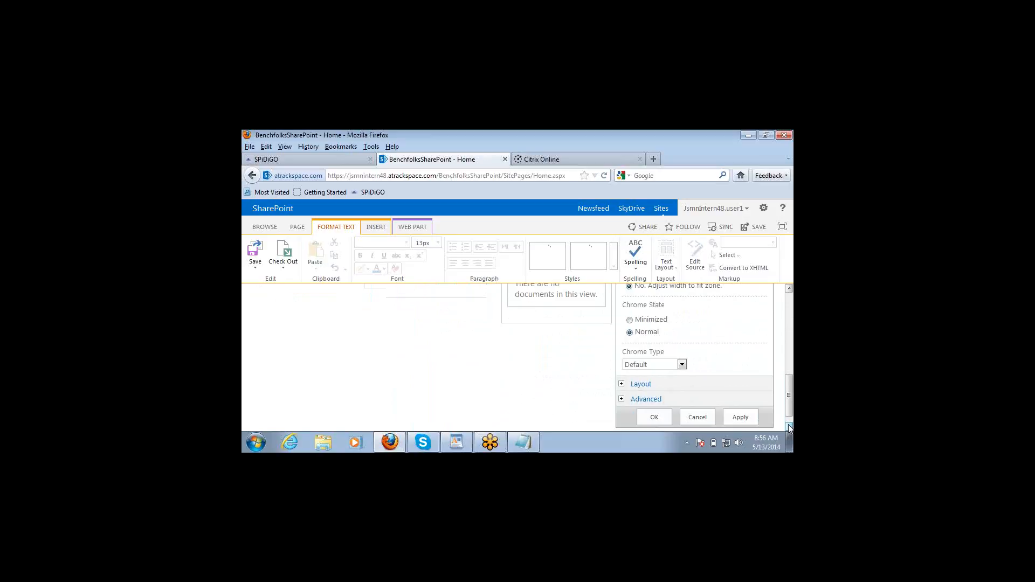
click(789, 427)
click(744, 411)
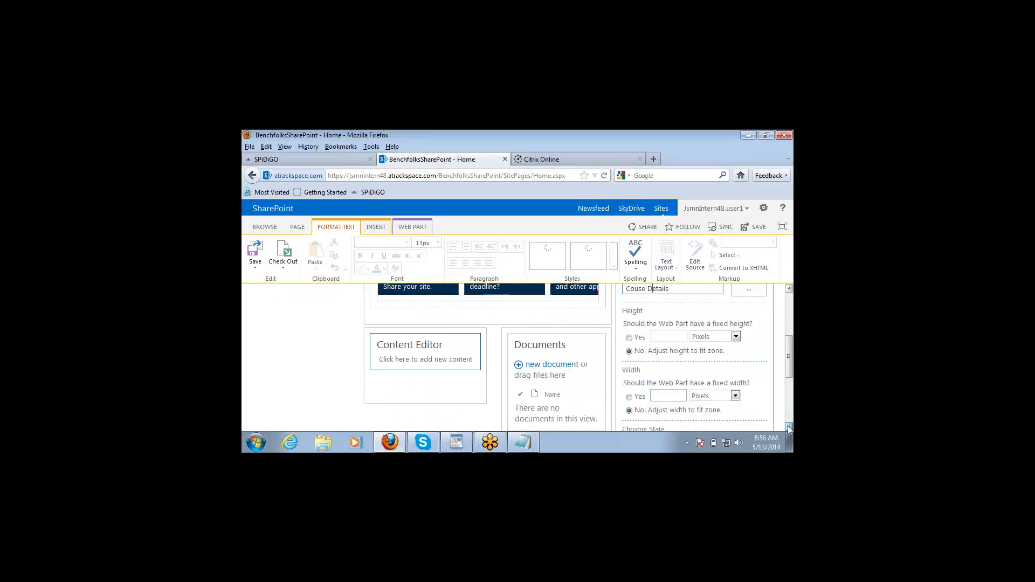
click(788, 427)
click(789, 428)
click(789, 427)
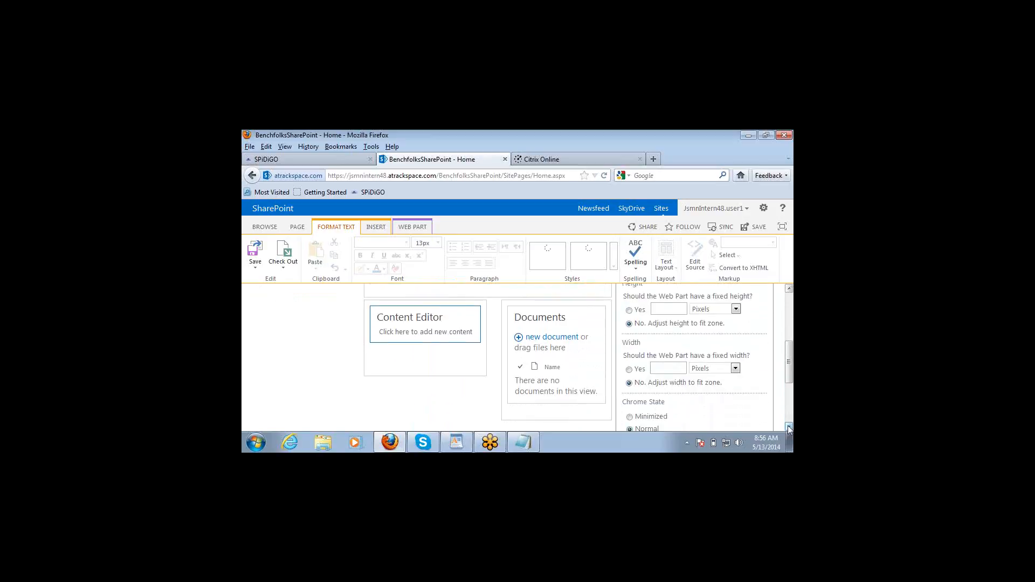
click(789, 428)
click(789, 428)
click(789, 427)
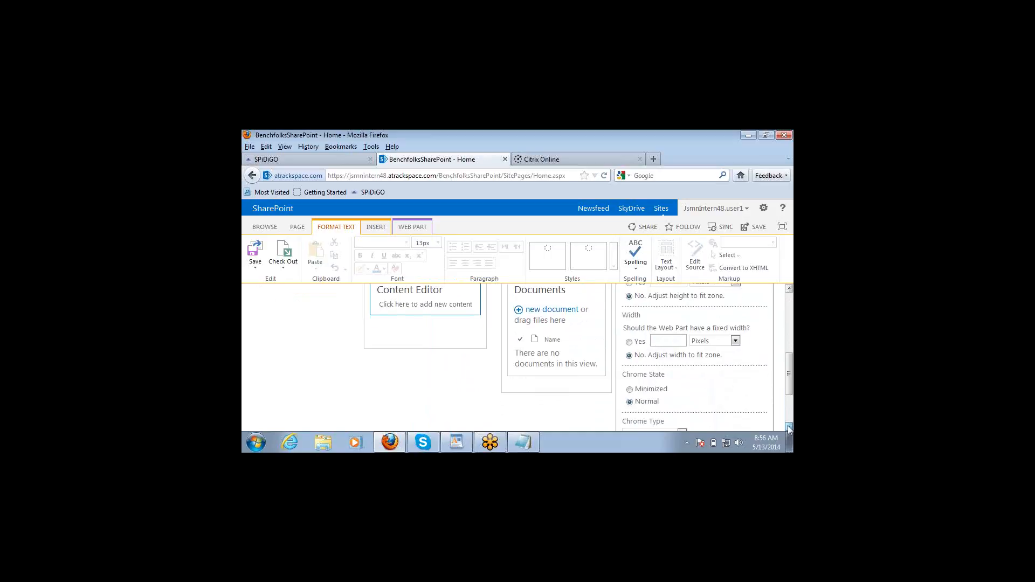
click(789, 427)
click(789, 427)
click(789, 428)
click(789, 428)
click(789, 428)
click(789, 428)
click(789, 428)
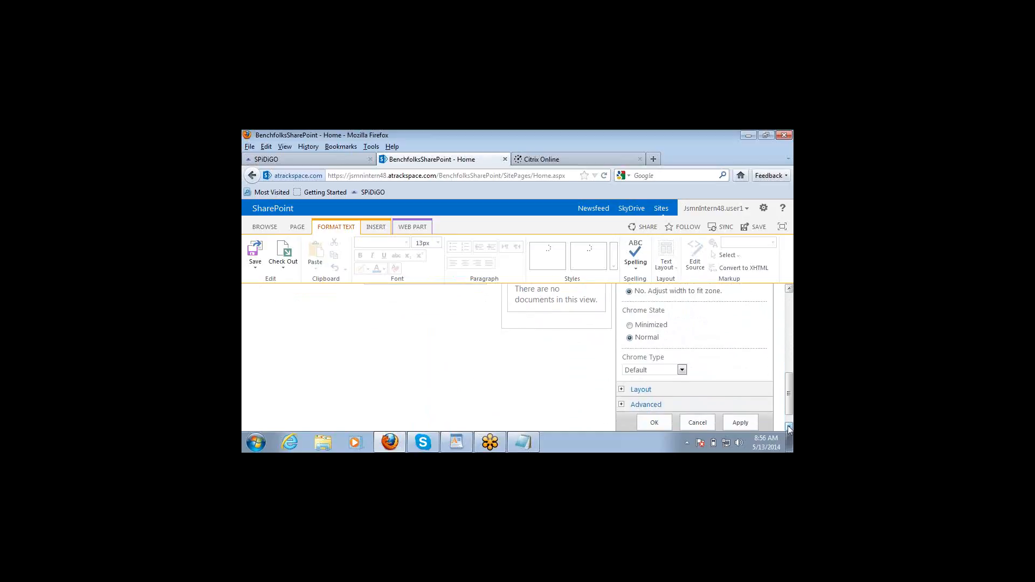
Step: Apply the 'Couse Details' title and scroll back up to the renamed web part
click(740, 423)
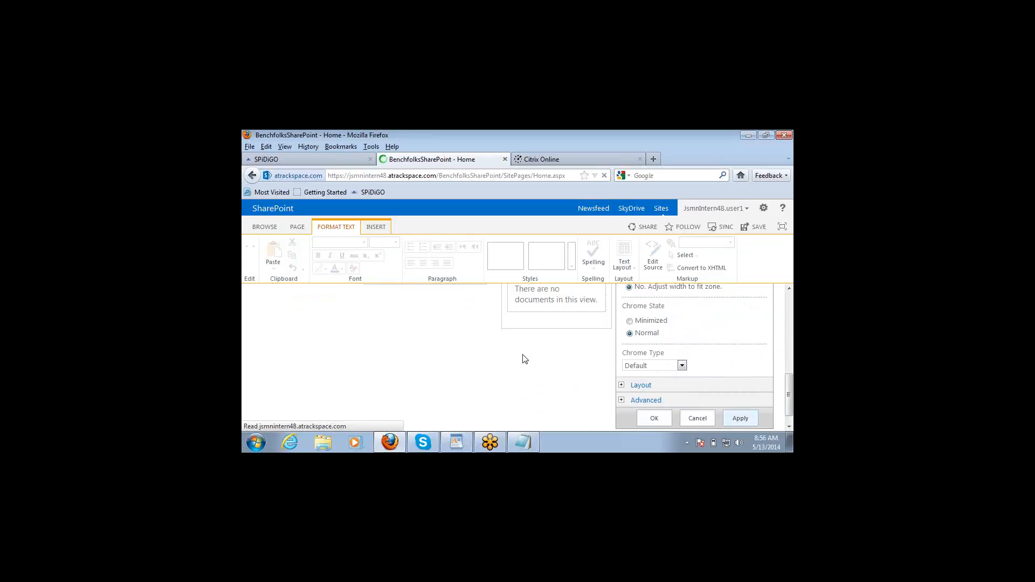
click(789, 290)
click(789, 290)
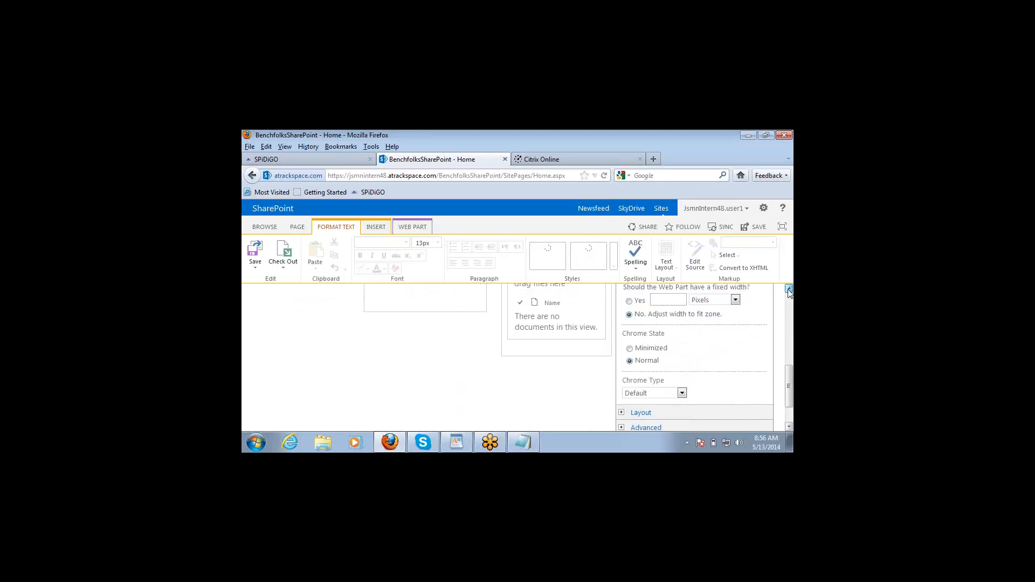
click(789, 291)
click(789, 291)
click(789, 291)
click(789, 291)
click(789, 290)
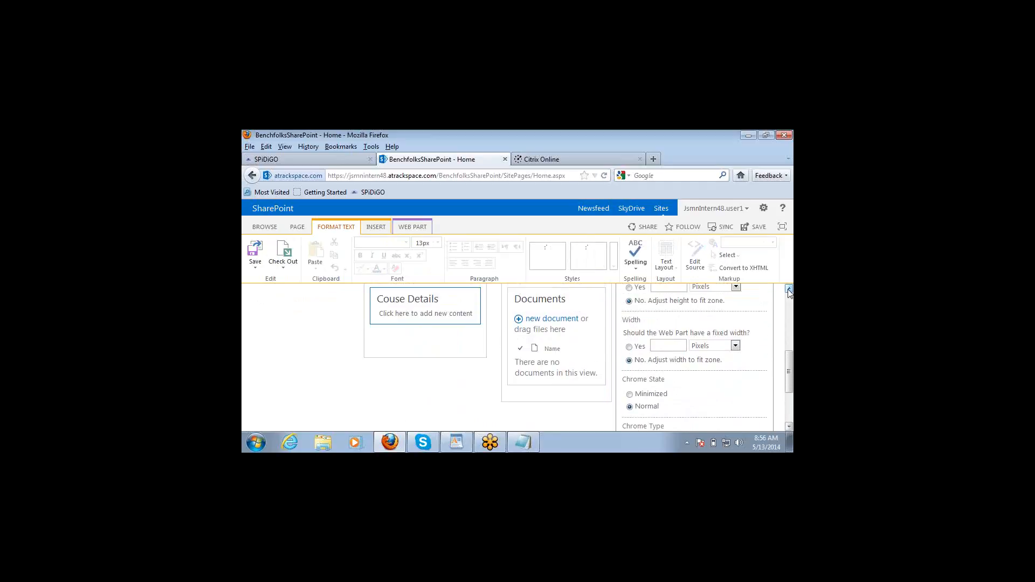
click(789, 291)
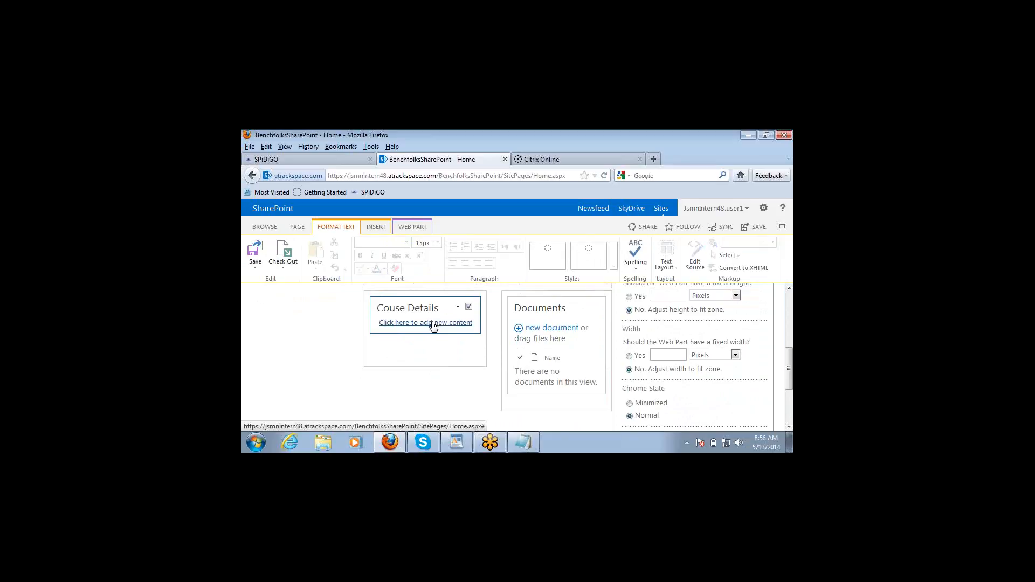
scroll(433, 325, up, 4)
Step: Type 'SharePoint Business Users Details' and 'SharePoiint Developer Details' into the Couse Details web part
click(433, 326)
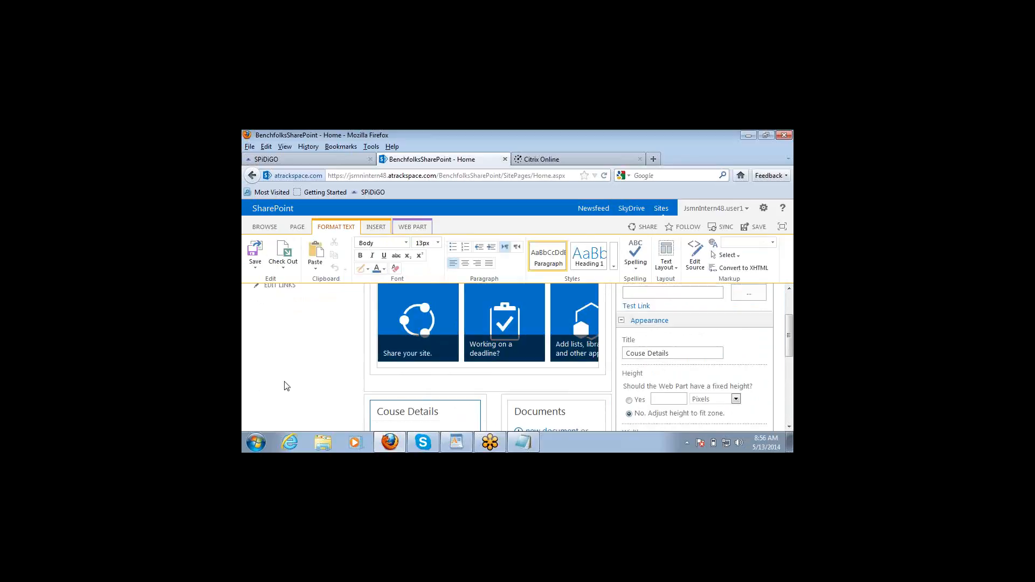
click(789, 427)
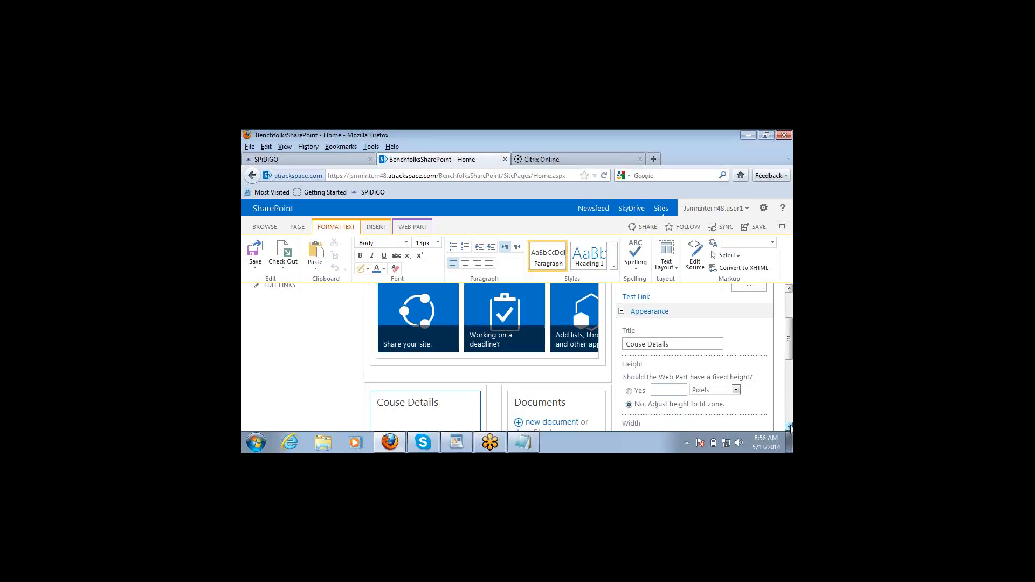
click(789, 427)
click(789, 427)
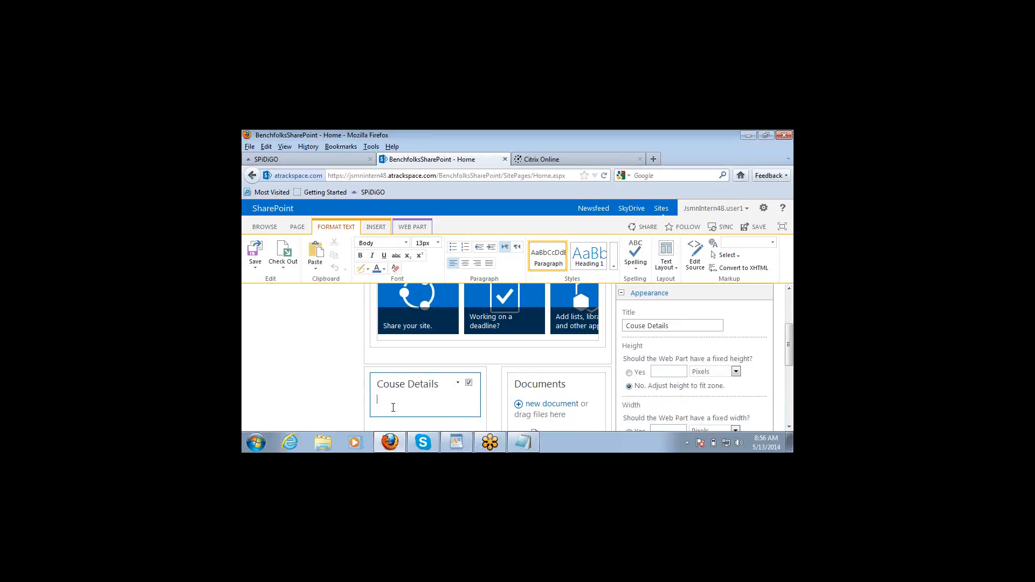
text(SharePoint Business UsersD)
key(BackSpace)
text(Details)
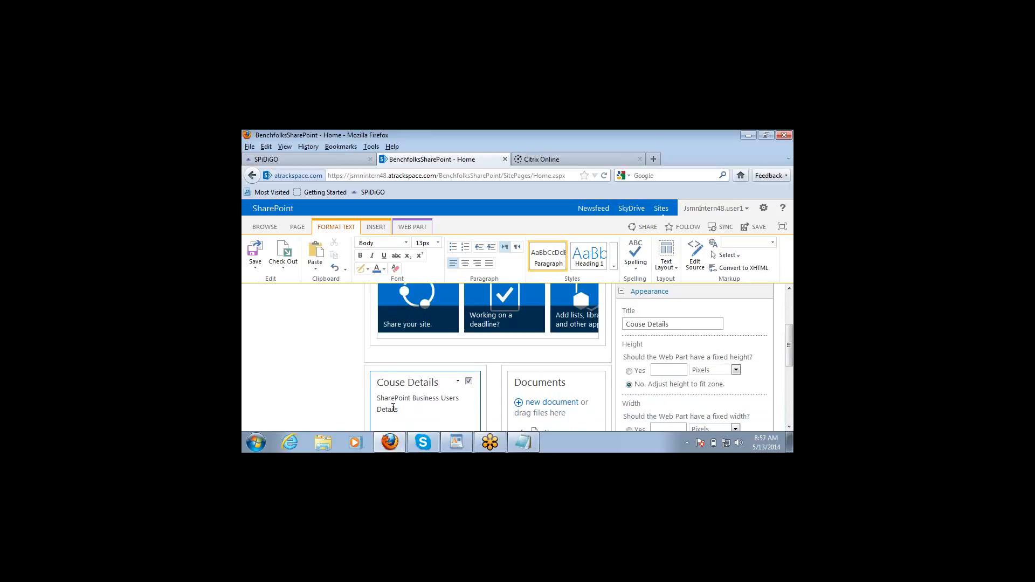
text(SharePoiint Developer Details)
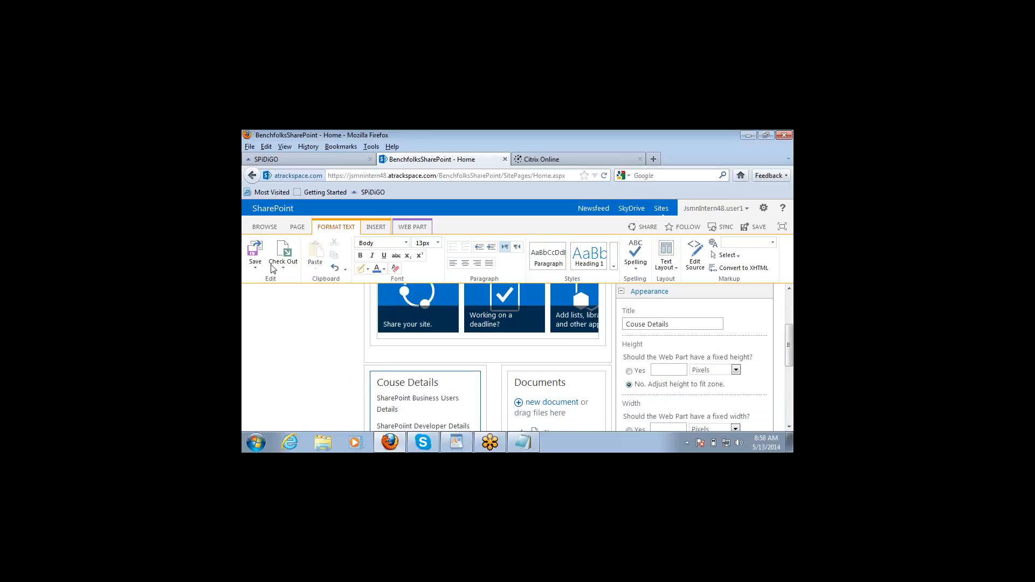
Step: Save the edited home page and scroll through it to check the Couse Details web part
click(256, 253)
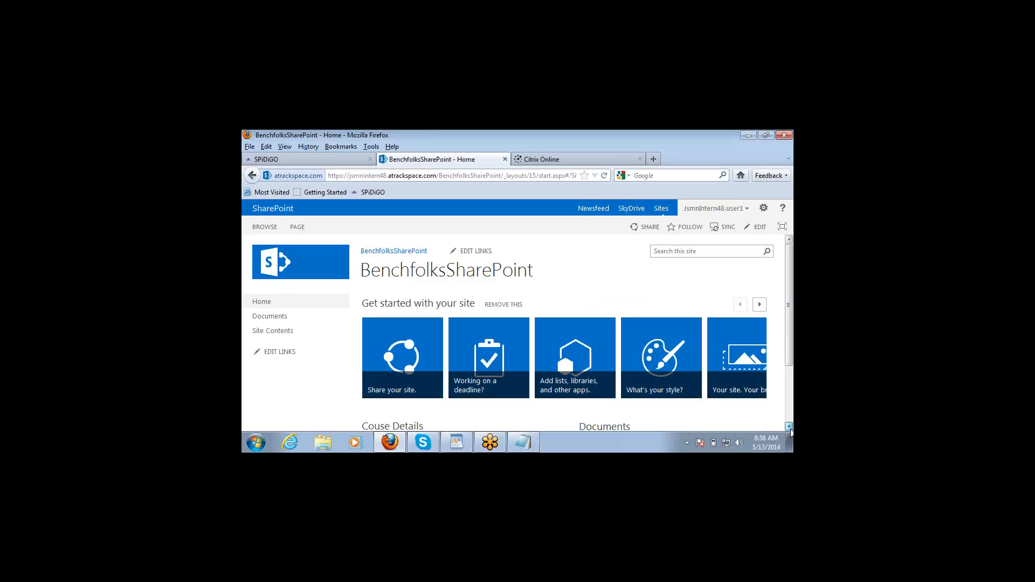
click(789, 427)
scroll(790, 427, down, 3)
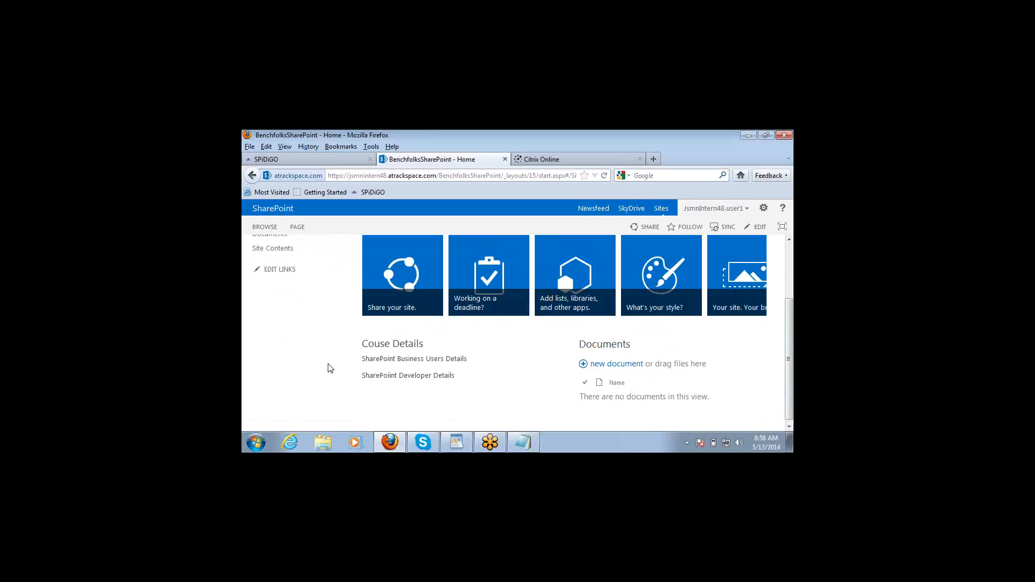
scroll(331, 368, up, 1)
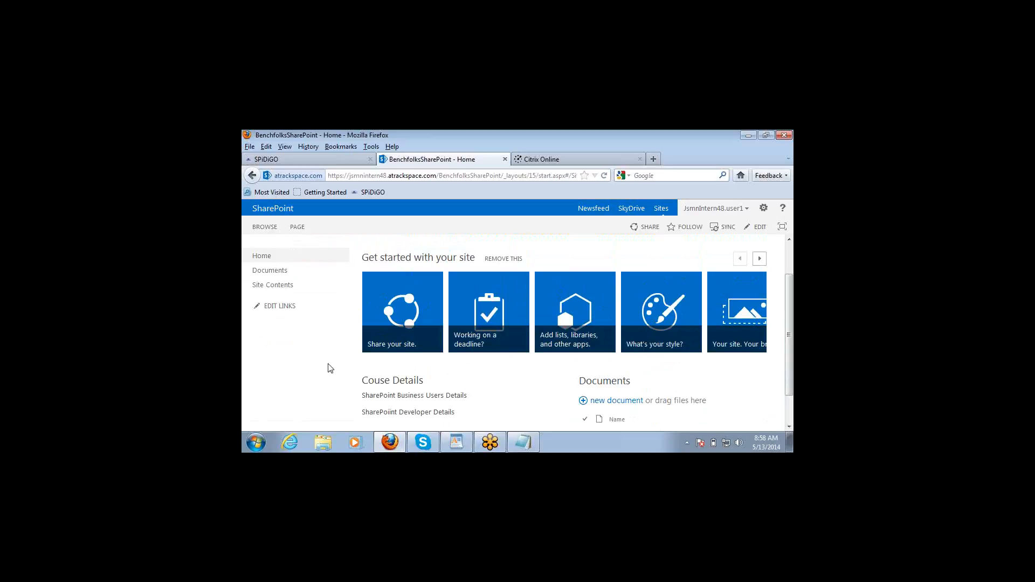
scroll(330, 368, up, 1)
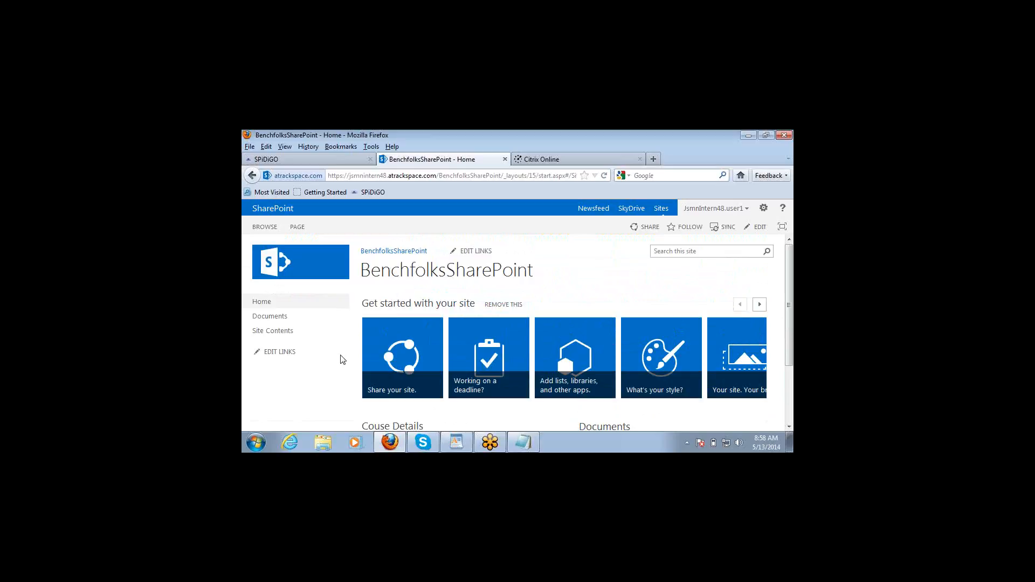
Step: Go from the gear menu's Site settings to Save site as template under Site Actions
click(764, 208)
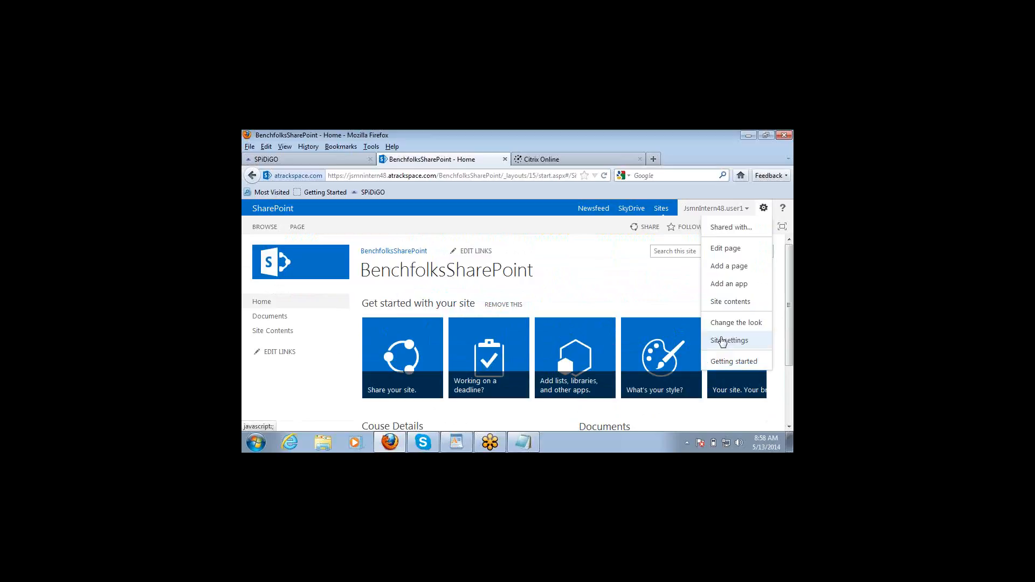
click(723, 341)
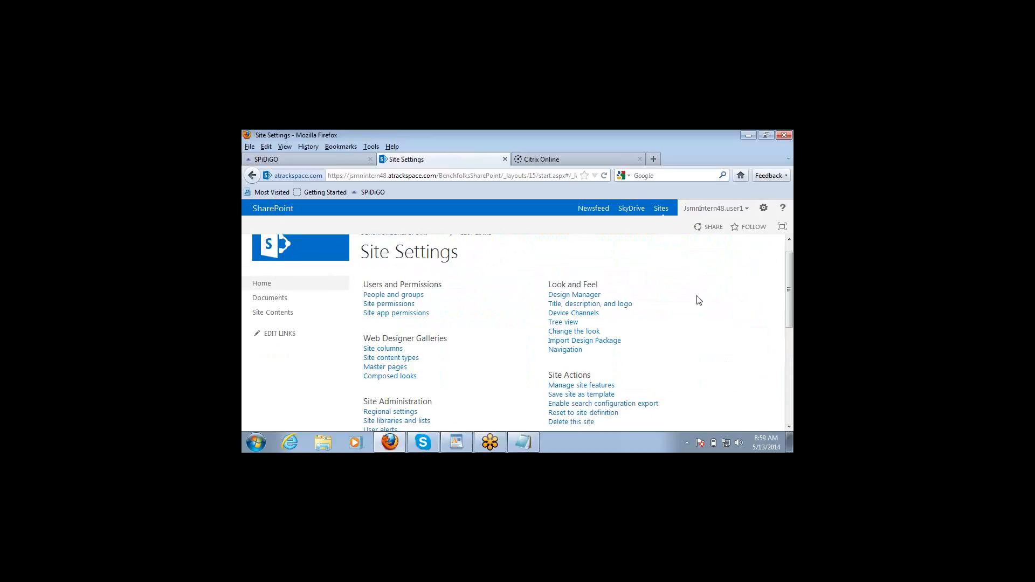
scroll(699, 300, down, 1)
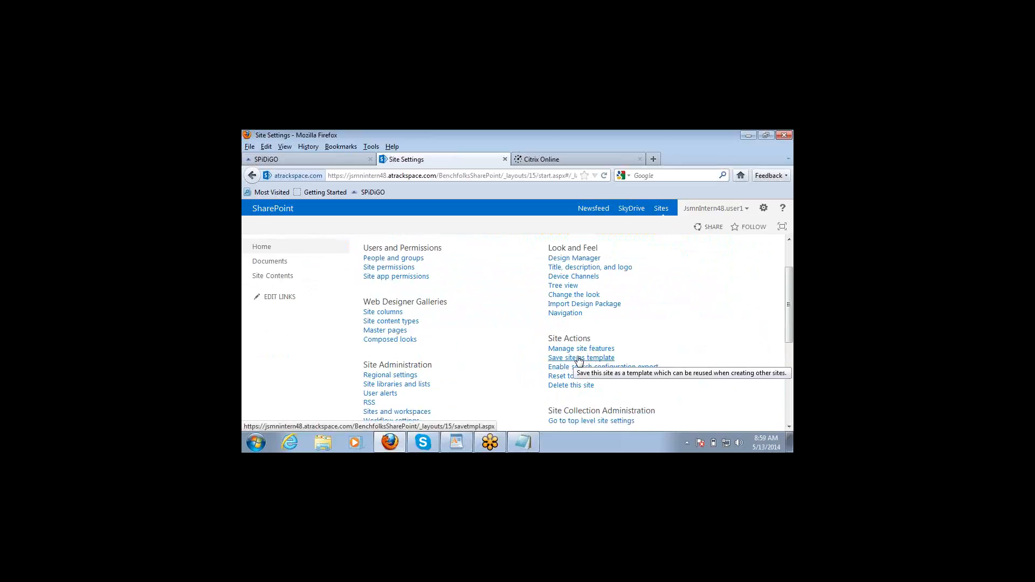
click(579, 358)
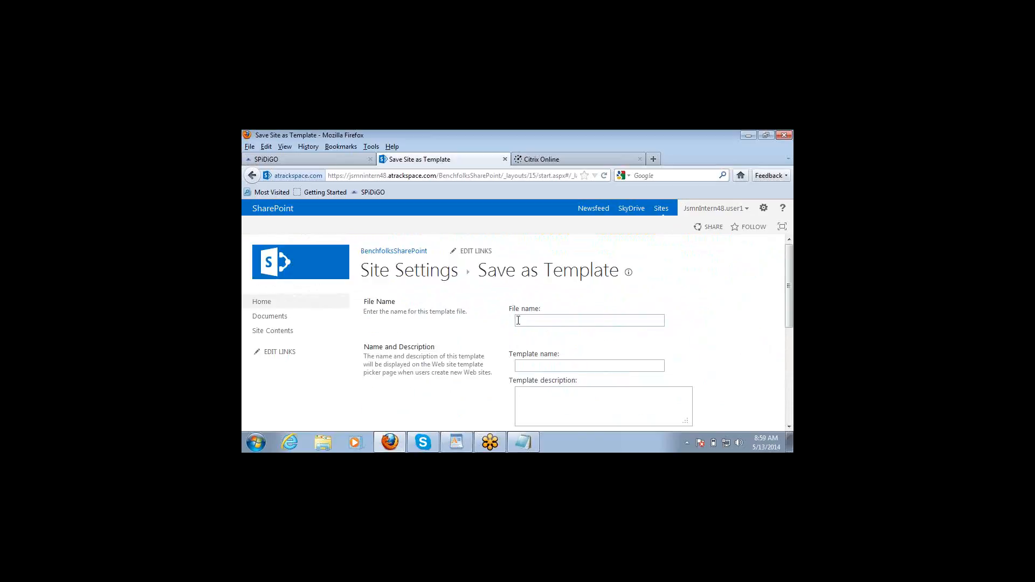
Step: Enter file name 'SharePointTemplate' and template name 'SharePointTemplateFile'
click(527, 321)
text(SharePointTemplate)
click(526, 366)
text(SharePointTemplate)
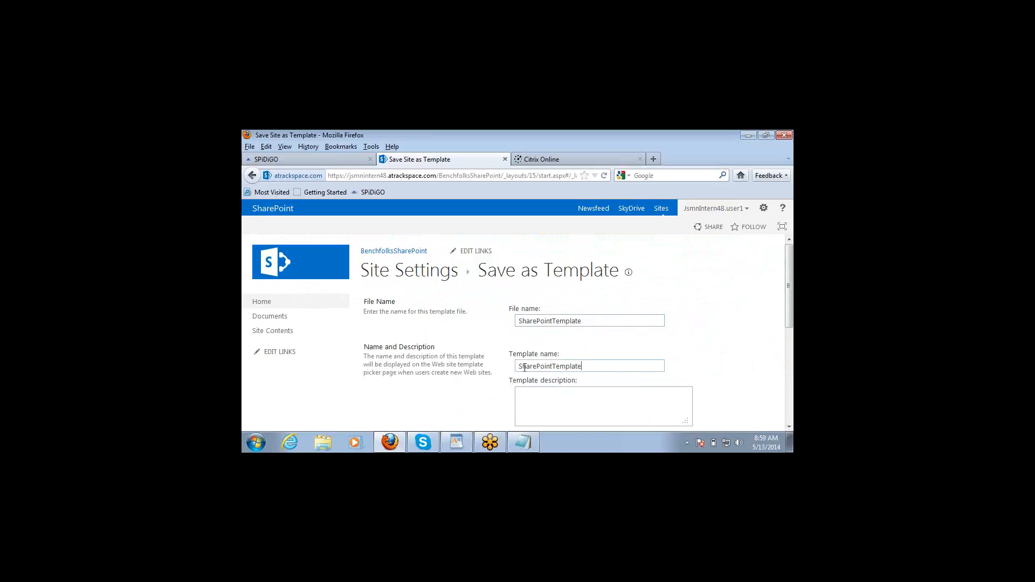
click(533, 402)
click(604, 368)
text(File)
Step: Set the description to 'SharePoint Template to store SharePoint related information'
click(574, 402)
text(SharePoint Template to store sharepoint re)
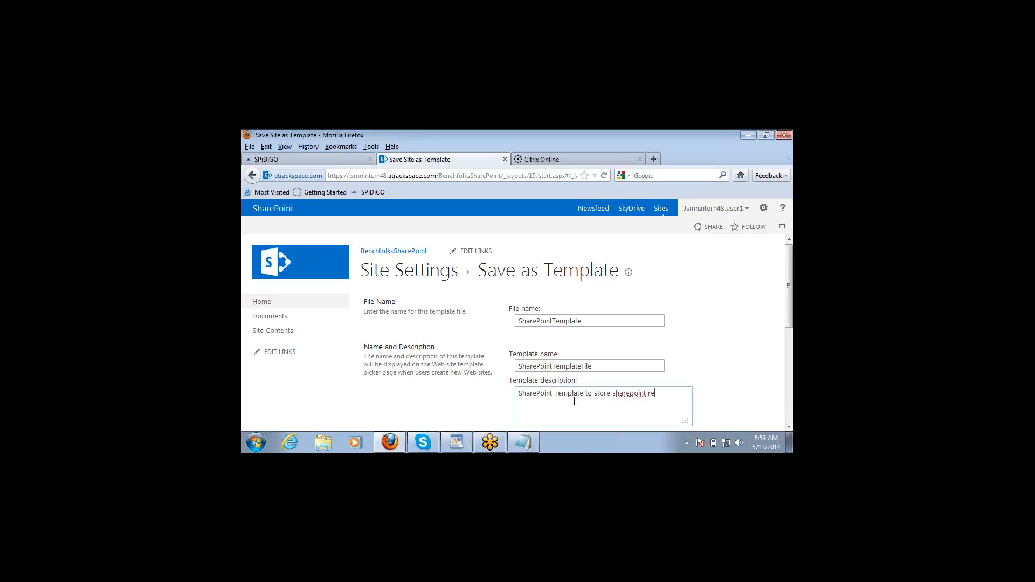
text(lated information)
double_click(630, 395)
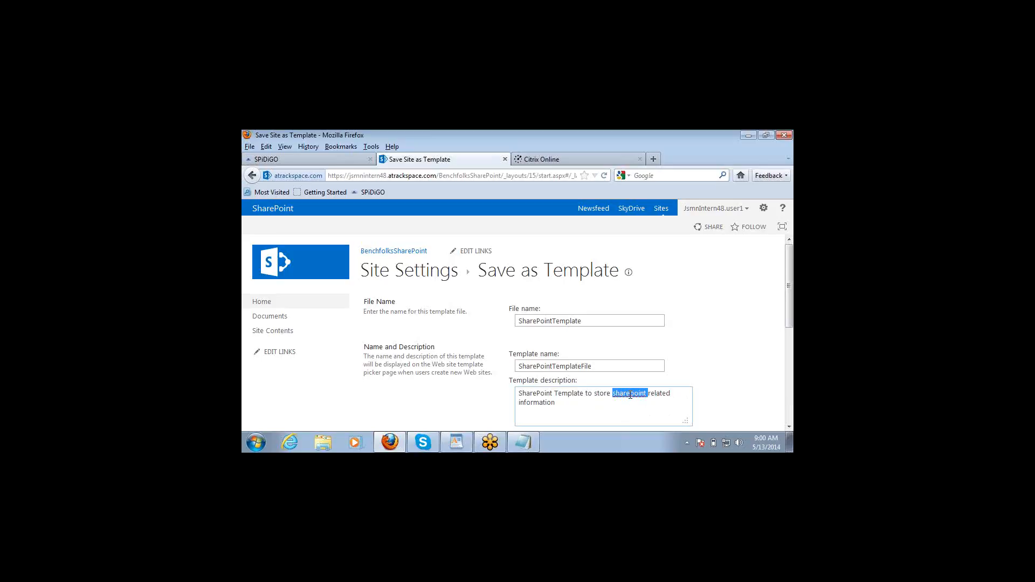
text(SharePointb)
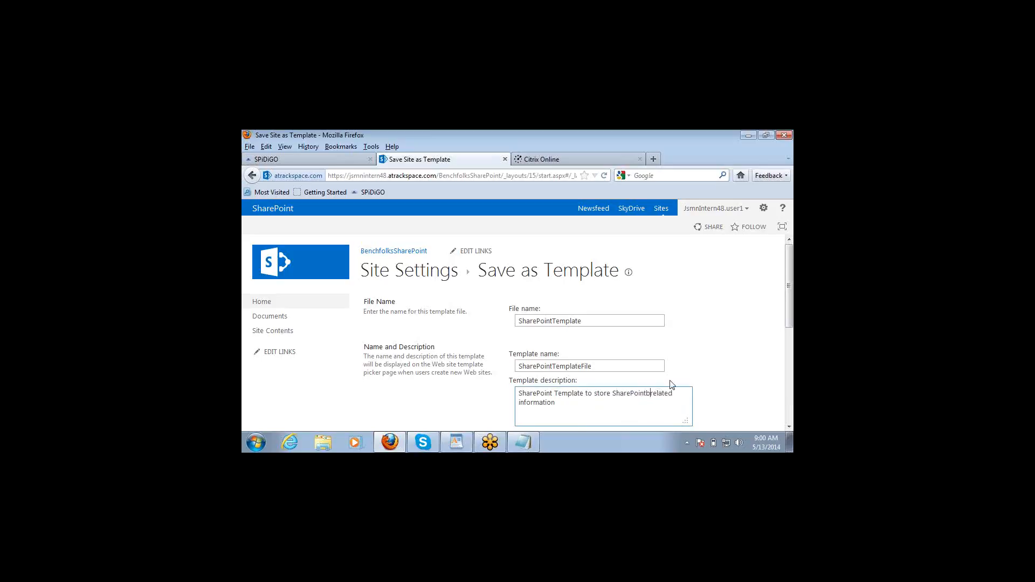
key(BackSpace)
click(789, 427)
click(789, 428)
click(789, 428)
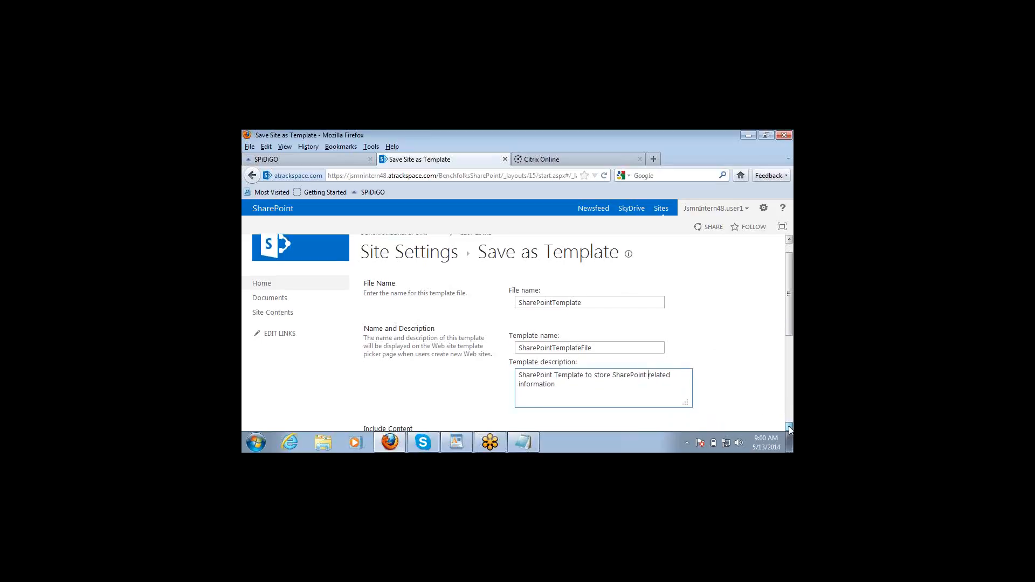
click(789, 428)
click(789, 428)
click(789, 428)
click(790, 427)
scroll(789, 428, down, 3)
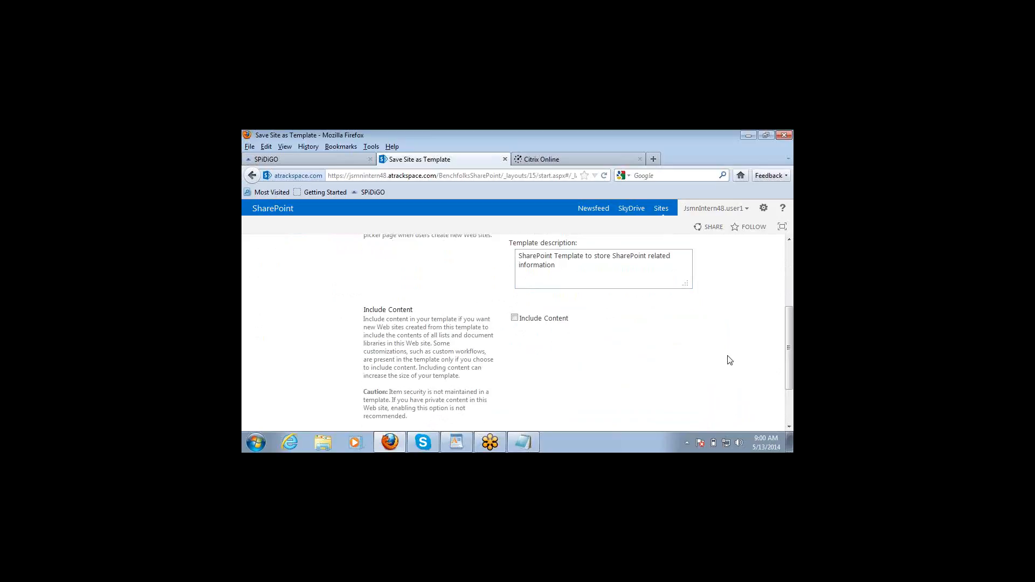
scroll(730, 360, up, 5)
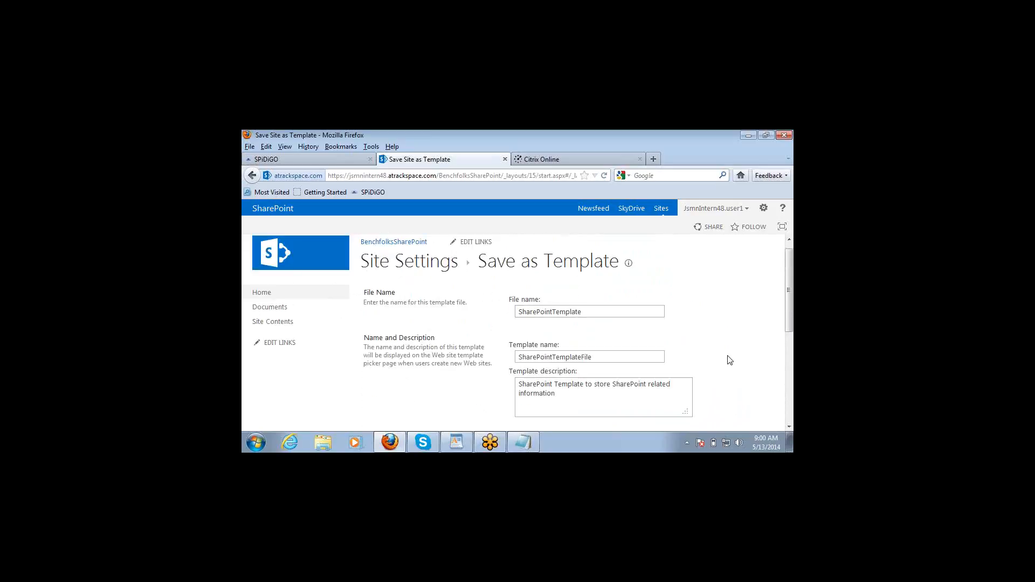
scroll(730, 361, down, 5)
scroll(730, 360, down, 1)
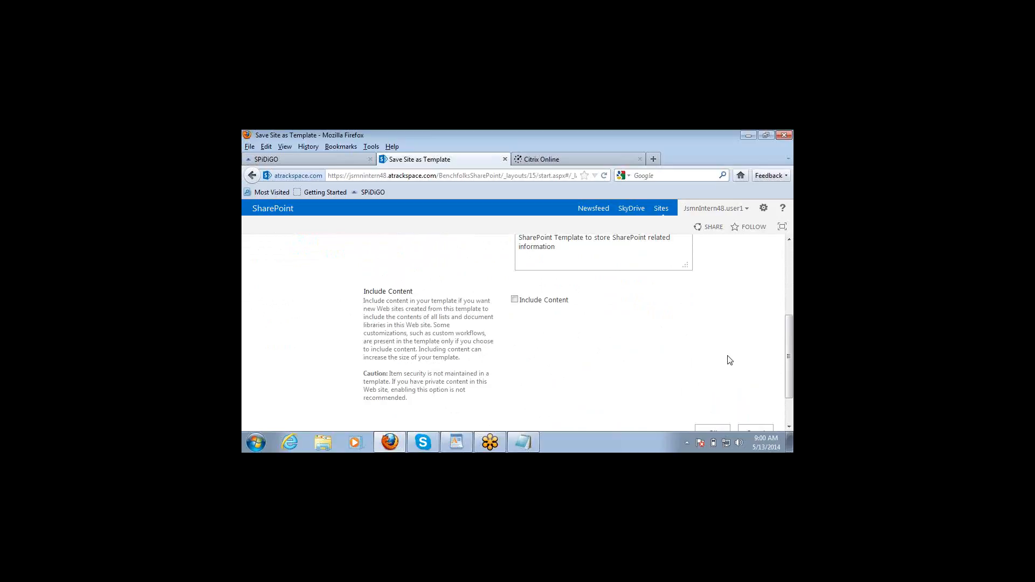
scroll(731, 361, down, 2)
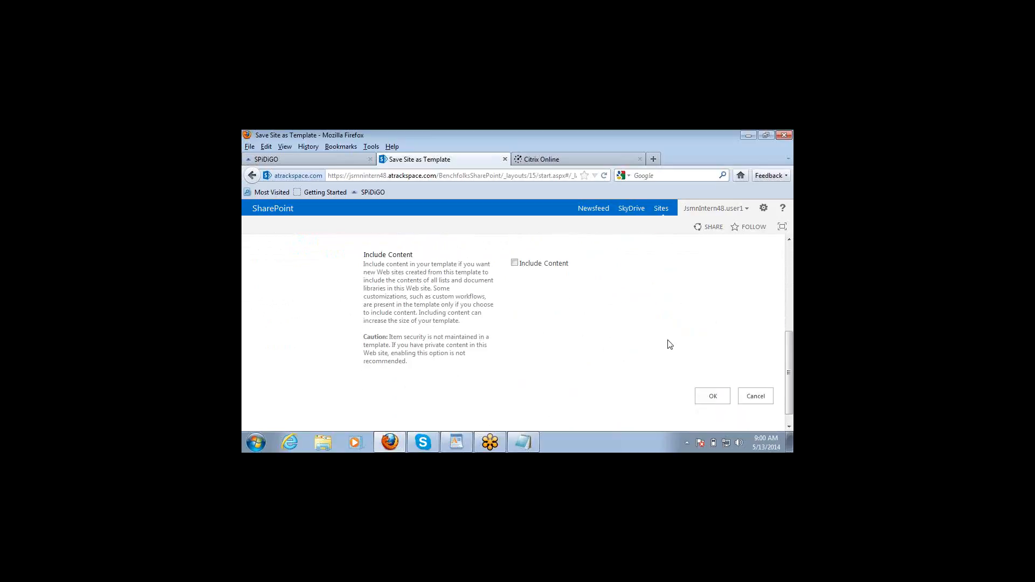
scroll(671, 345, up, 6)
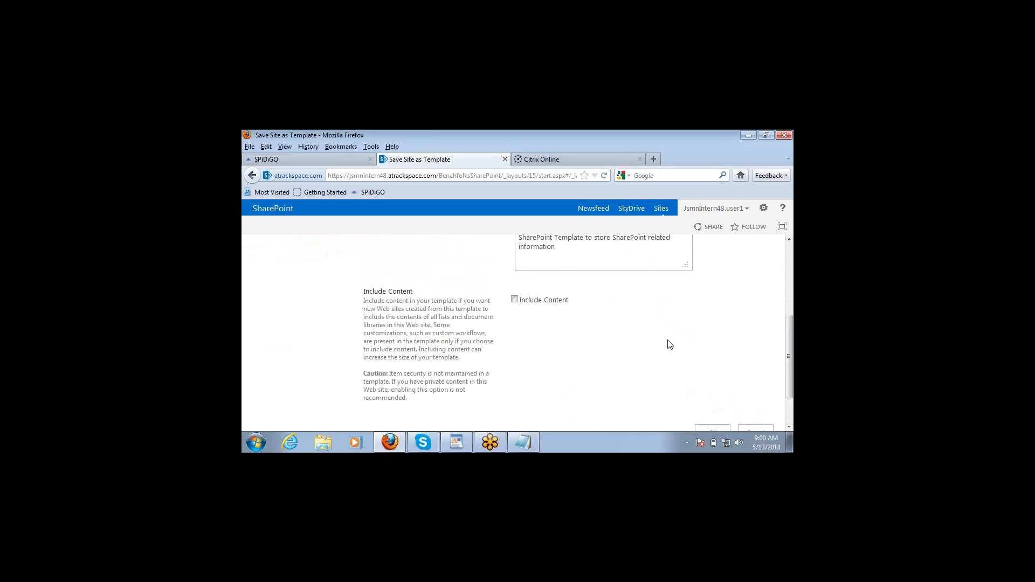
scroll(668, 341, up, 3)
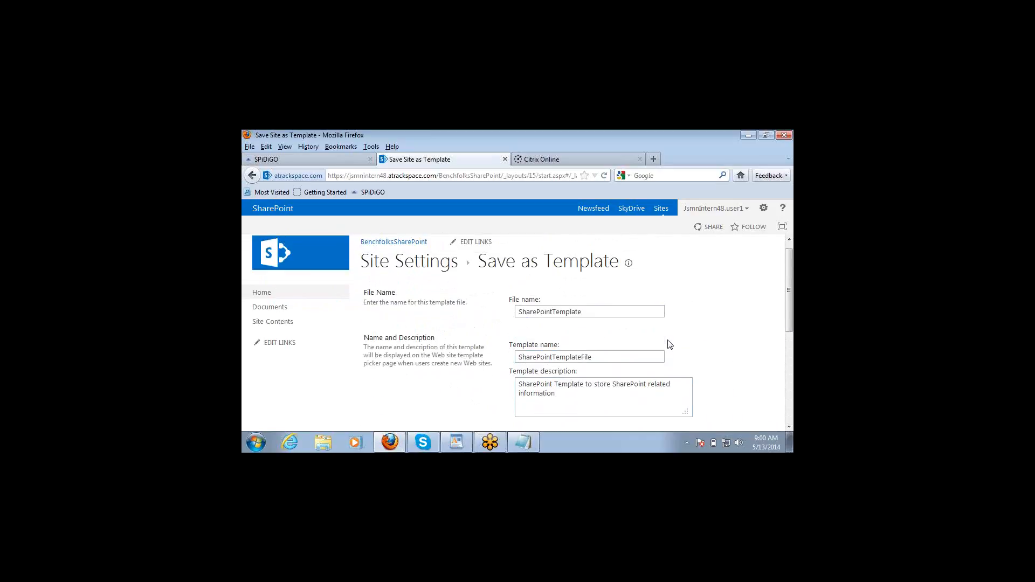
scroll(668, 344, down, 5)
scroll(669, 343, down, 4)
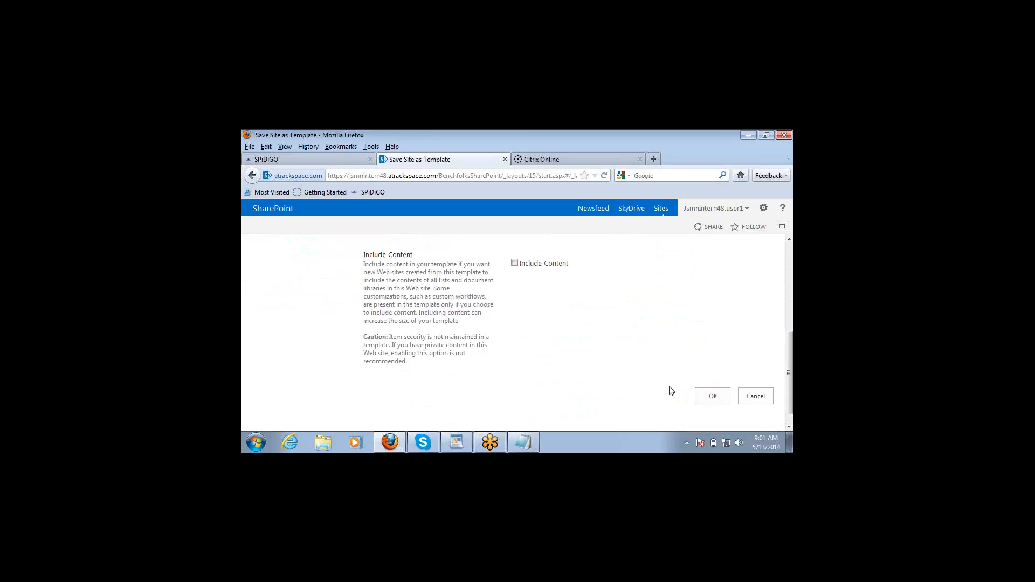
Step: Submit the template, view the List View Style error's technical details, then go back to the form
click(709, 399)
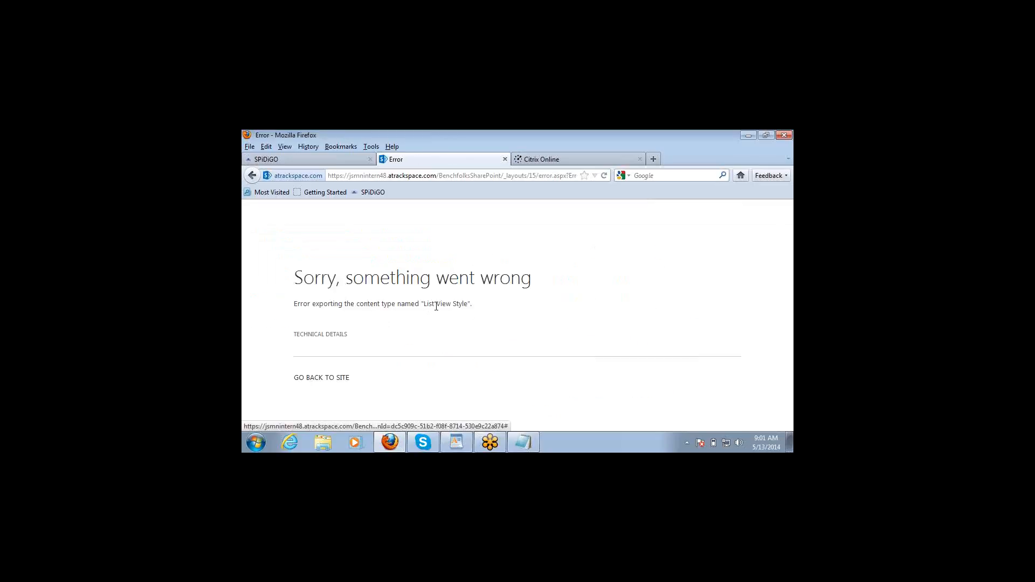
click(324, 339)
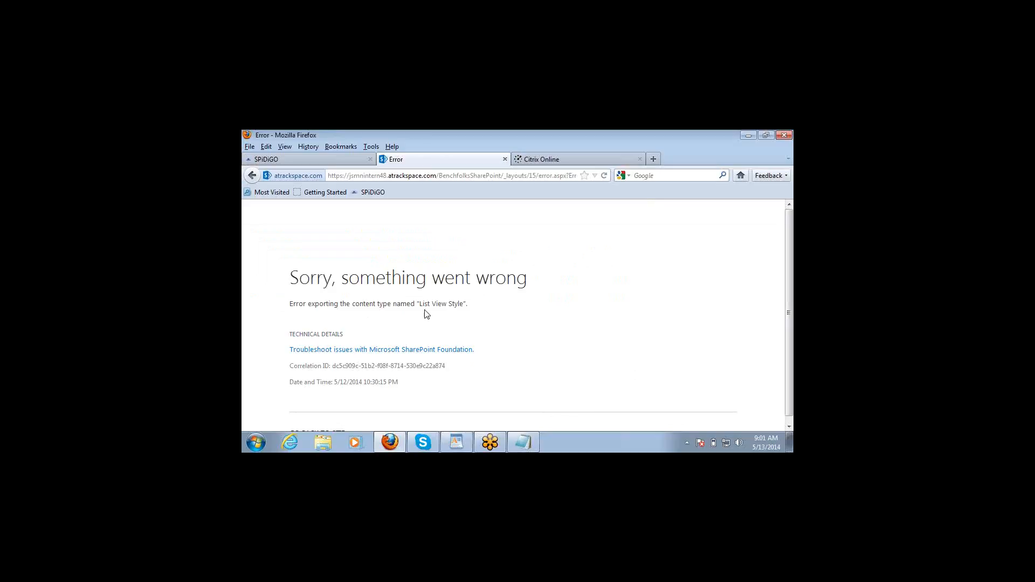
click(254, 176)
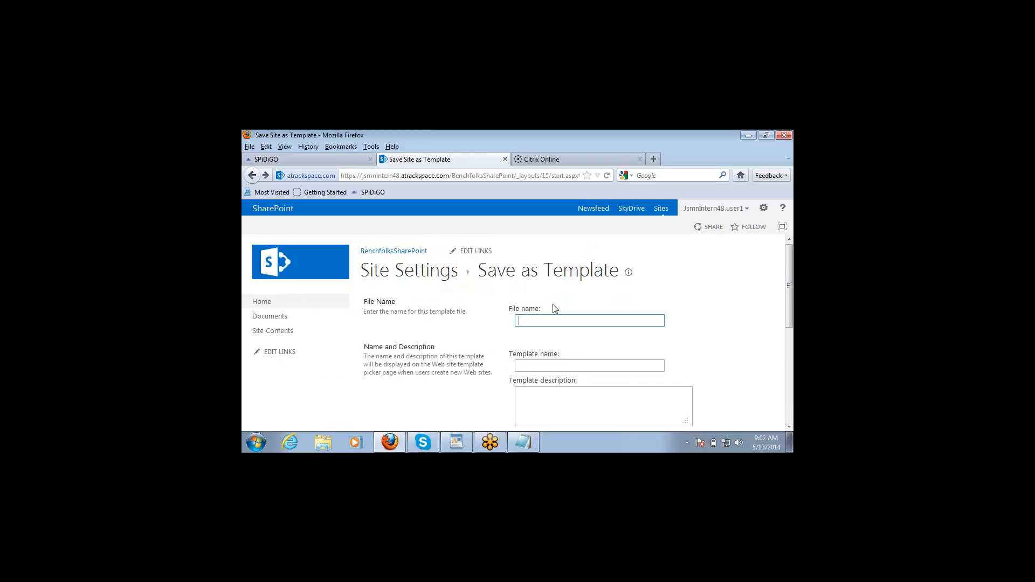
Step: Enter file name 'SharePointTemplate2' and template name 'SharePoint Template 2'
click(657, 320)
scroll(789, 429, down, 3)
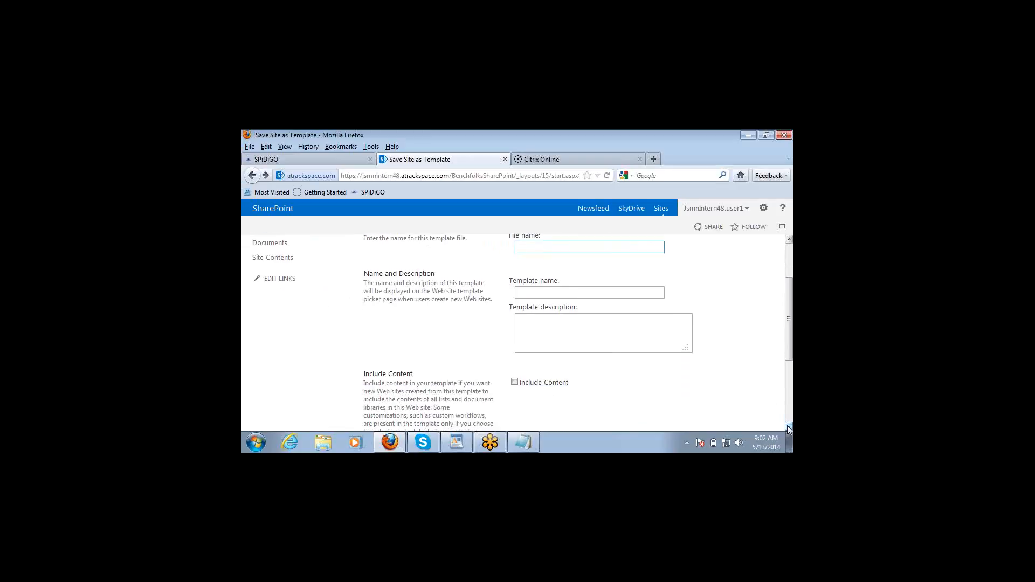
text(Share)
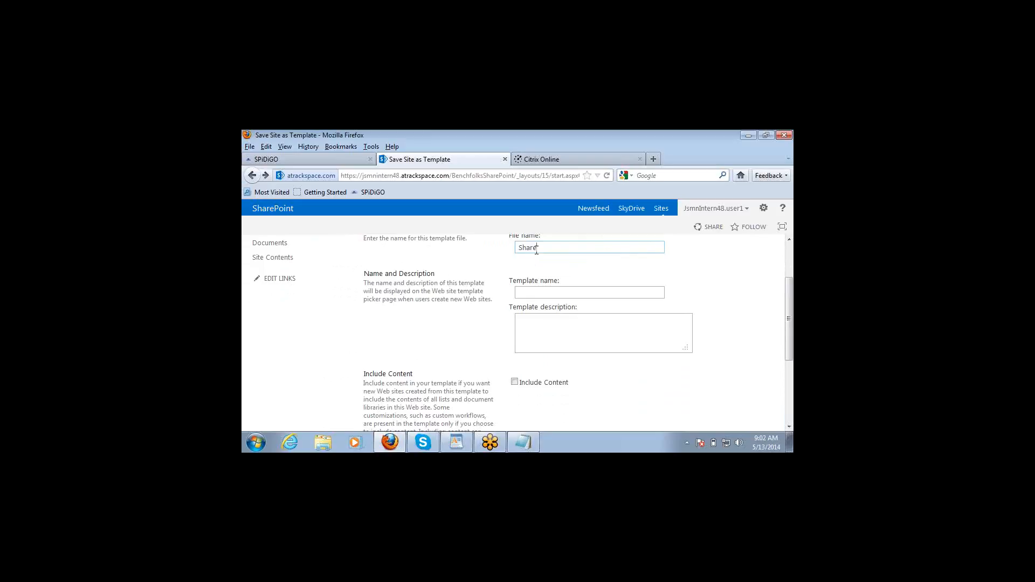
text(PointTemplate2)
click(526, 293)
text(SharePoint Template 2)
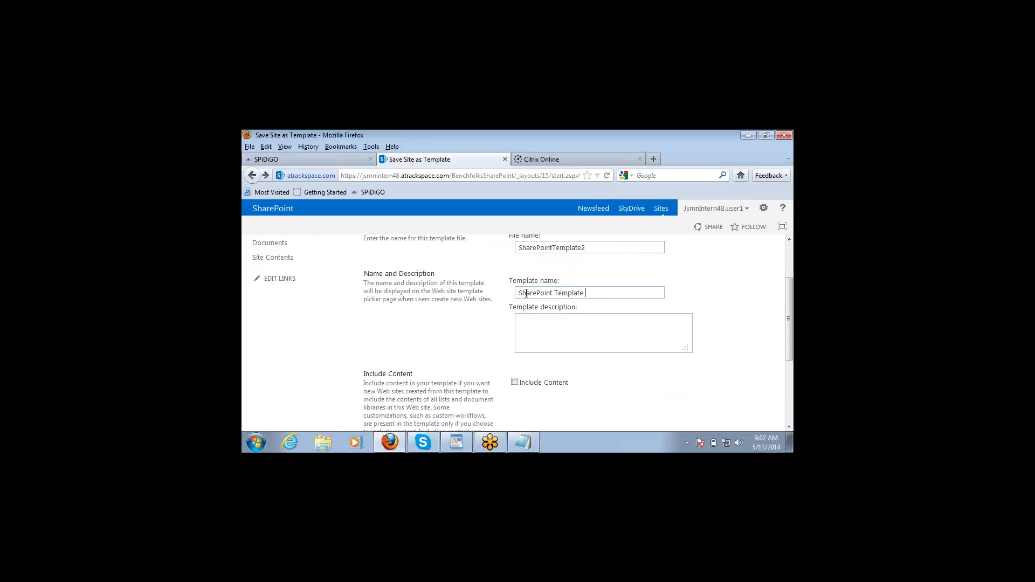
Step: Describe the template as 'Test Template', leaving Include Content unchecked, and scroll to OK
click(531, 329)
text(Tet)
key(BackSpace)
text(st Template)
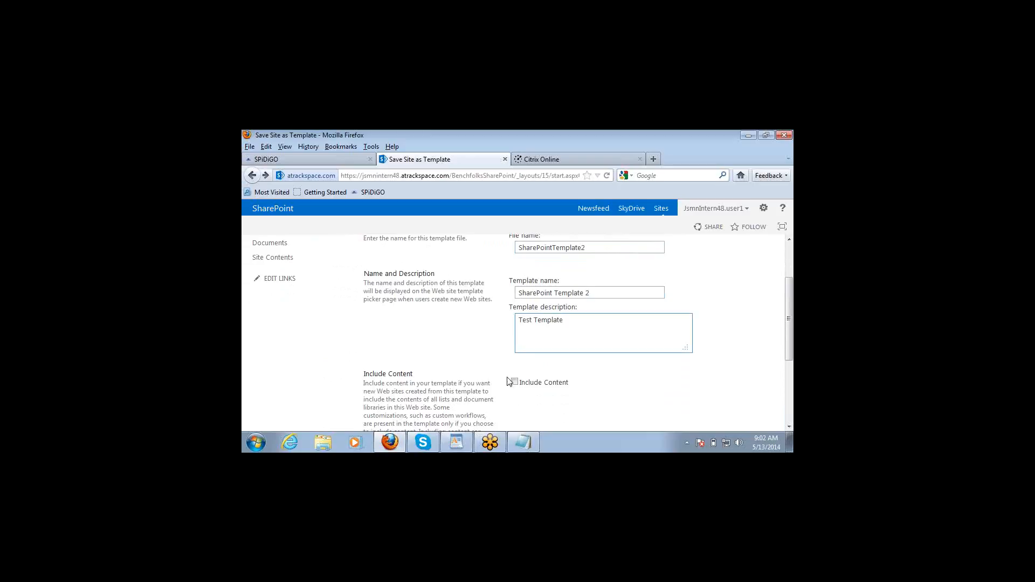
click(667, 376)
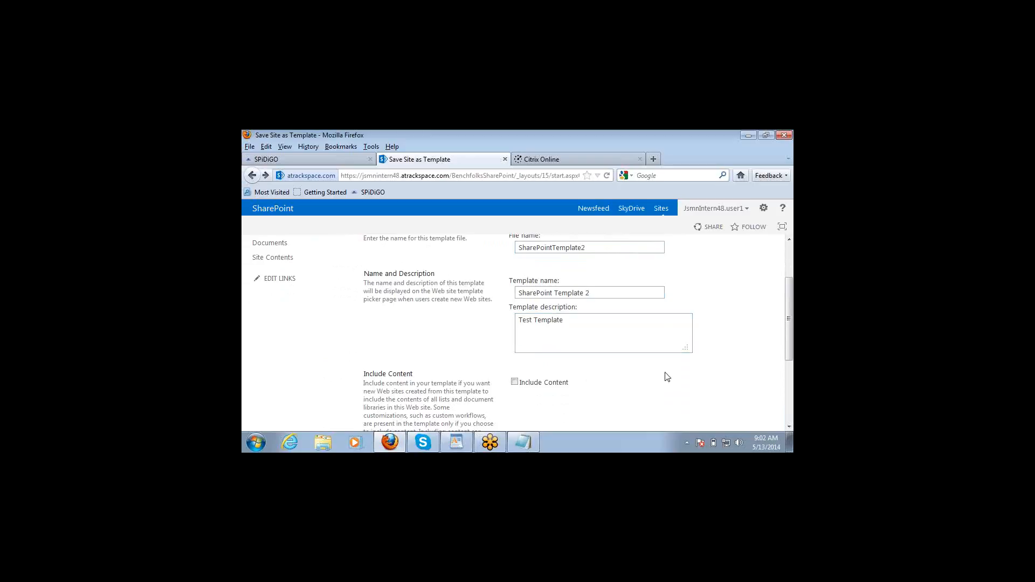
click(789, 427)
click(789, 427)
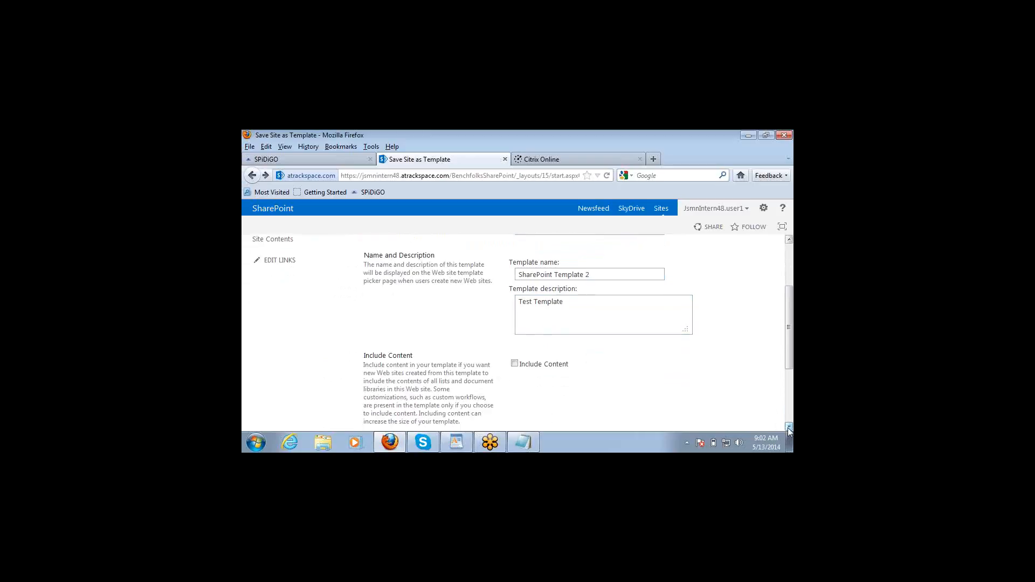
click(789, 427)
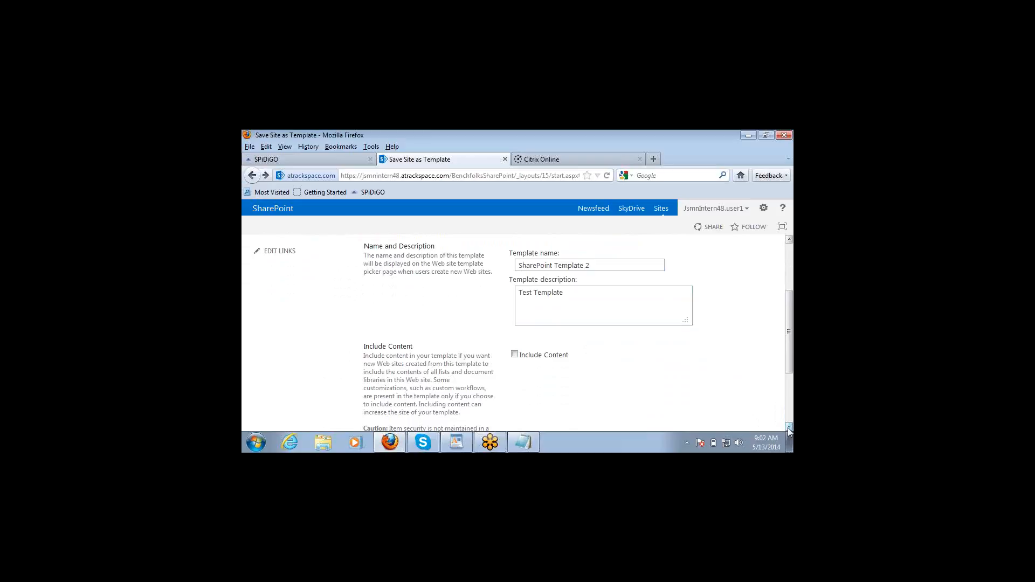
click(789, 427)
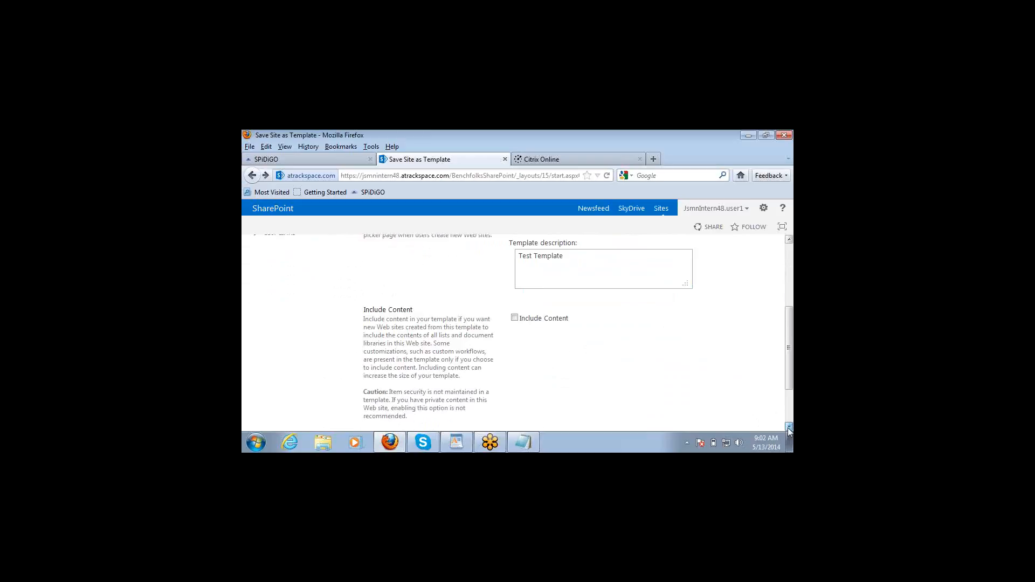
click(789, 427)
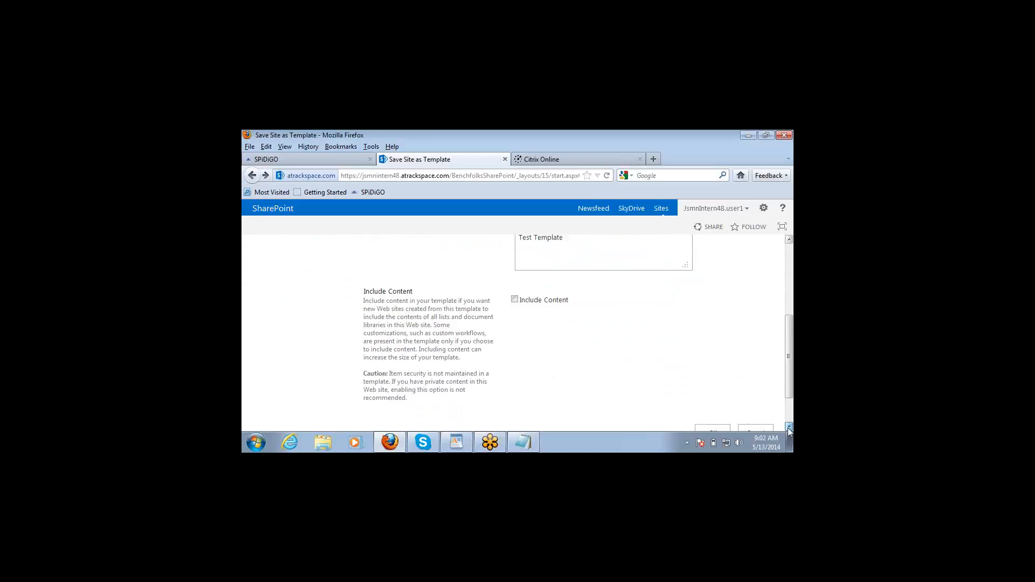
click(789, 427)
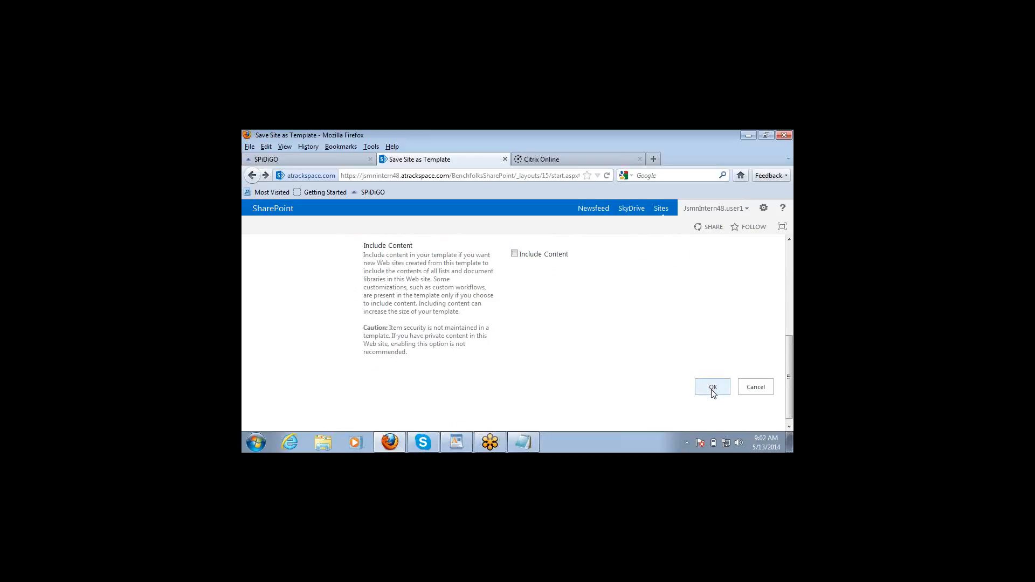
Step: Confirm the form with OK to save BenchfolksSharePoint into the solutions gallery
click(713, 388)
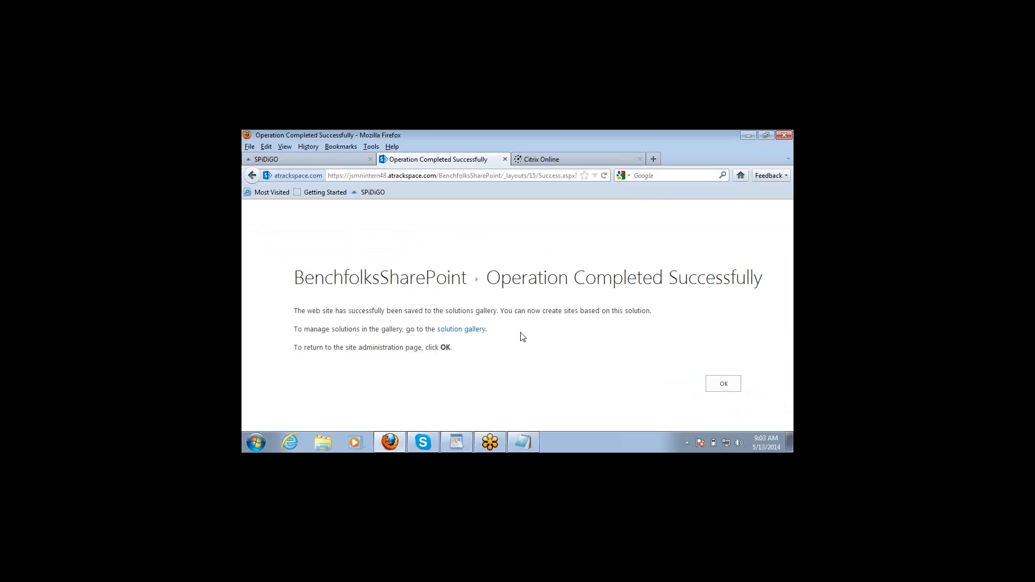
Step: Return to the BenchfolksSharePoint home page and select the root site address in the address bar
click(718, 384)
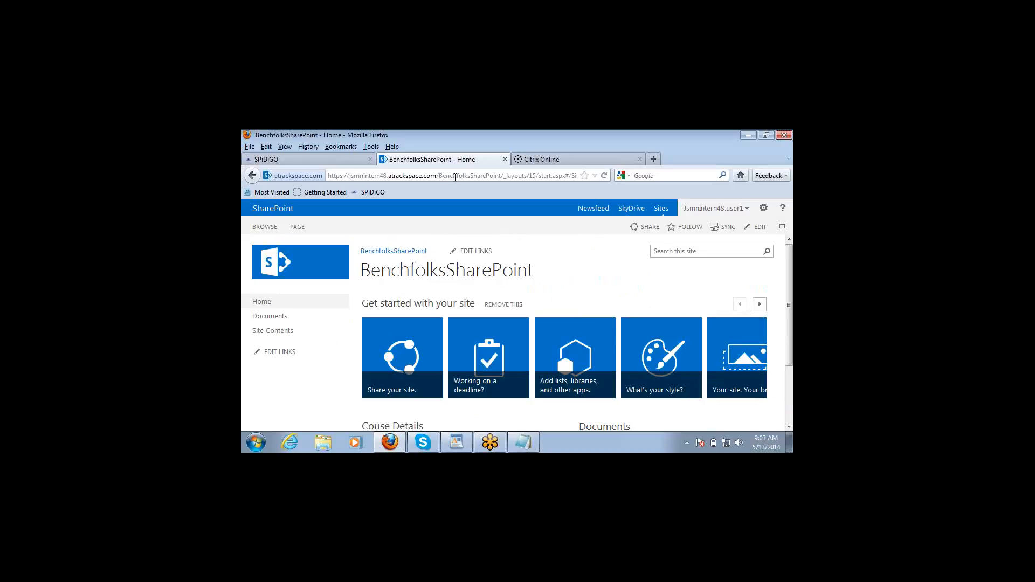
double_click(456, 177)
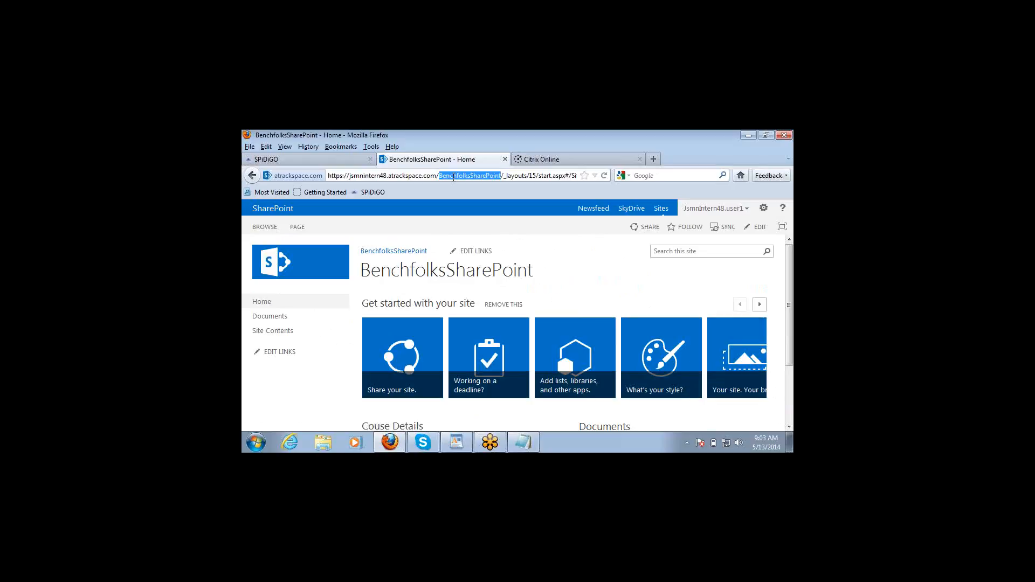
click(438, 177)
key(shift+Left)
key(shift+Left)
key(shift+Left)
key(shift+Left)
key(shift+Left)
key(shift+Left)
key(shift+Left)
key(shift+Left)
key(shift+Left)
key(shift+Left)
key(shift+Left)
key(shift+Left)
key(shift+Left)
key(shift+Left)
key(shift+Left)
key(shift+Left)
key(shift+Left)
key(shift+Left)
key(shift+Left)
key(shift+Left)
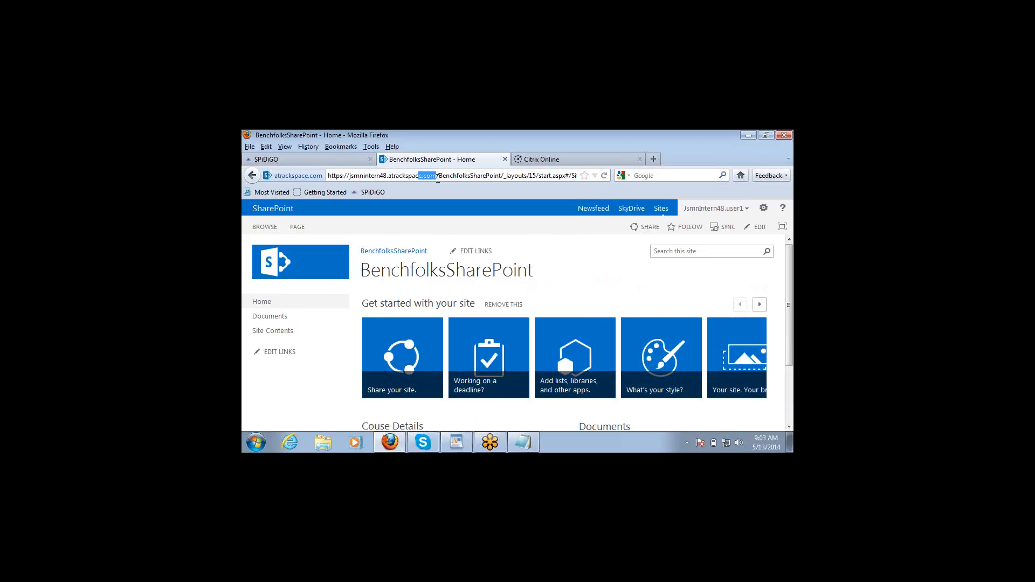
key(shift+Left)
key(shift+Left)
key(shift+Left)
key(shift+Left)
key(shift+Left)
key(shift+Left)
key(shift+Left)
key(shift+Left)
key(shift+Left)
key(shift+Left)
key(shift+Left)
key(ctrl+c)
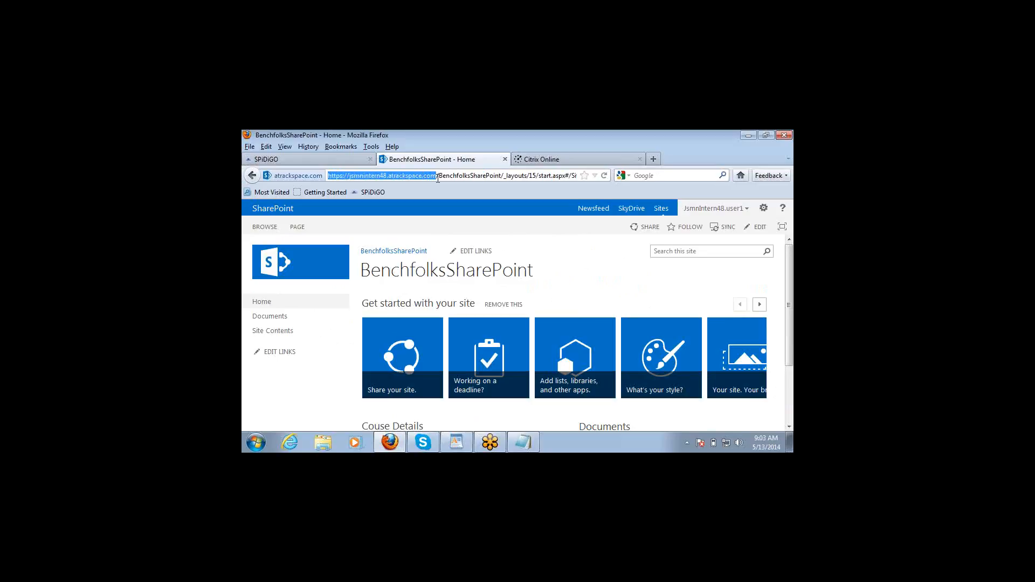
Step: Open the Rackspace SharePoint 2013 Demo root site in a new Firefox tab using its pasted address
click(653, 160)
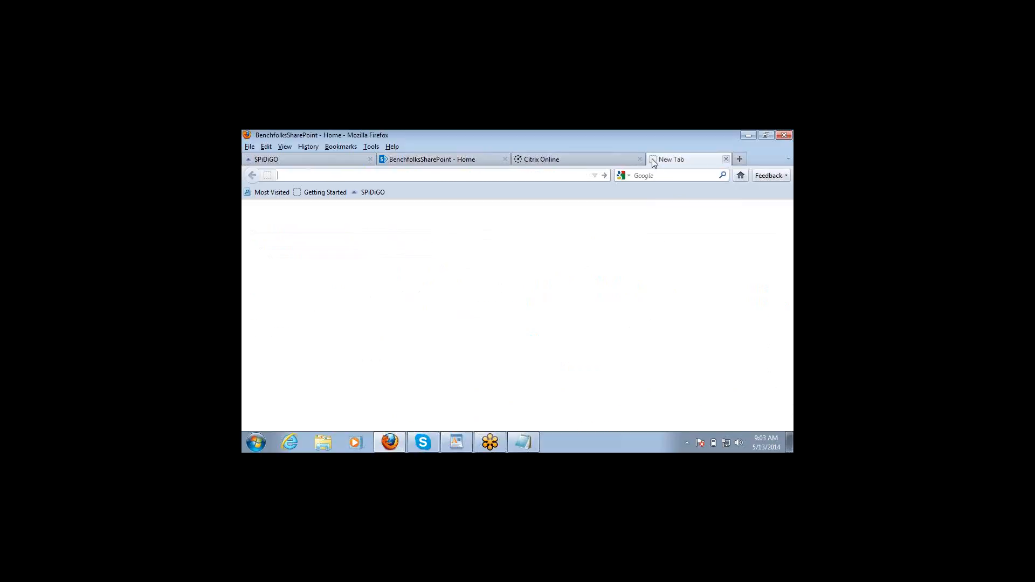
key(ctrl+v)
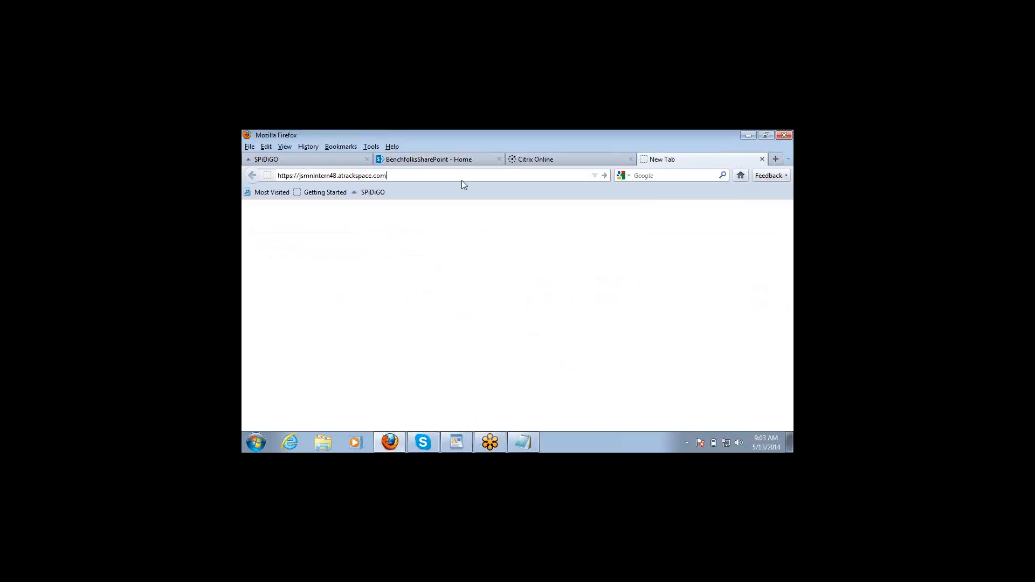
key(Return)
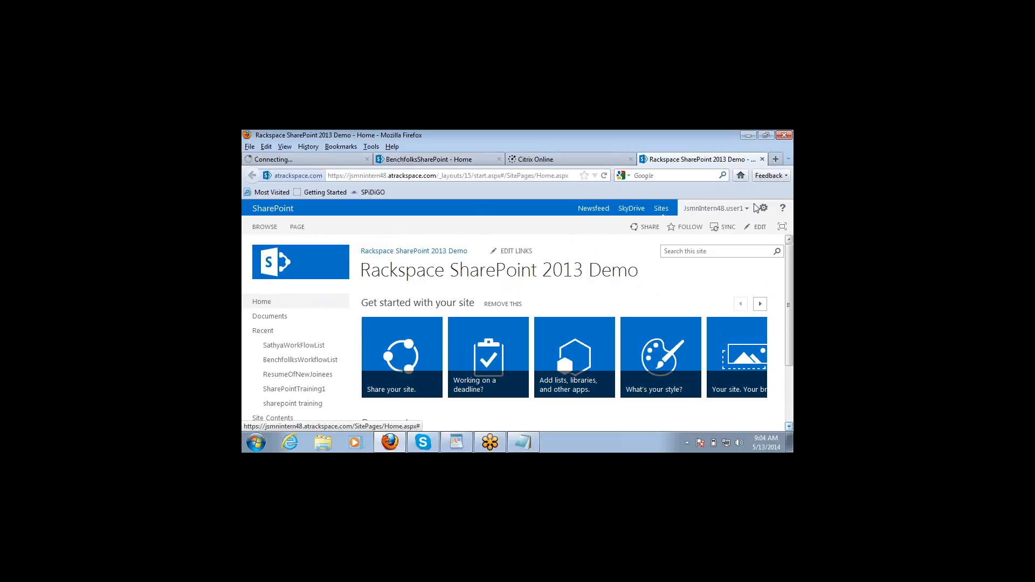
Step: Go to the root Demo site's Site Contents page from the Settings menu
click(764, 214)
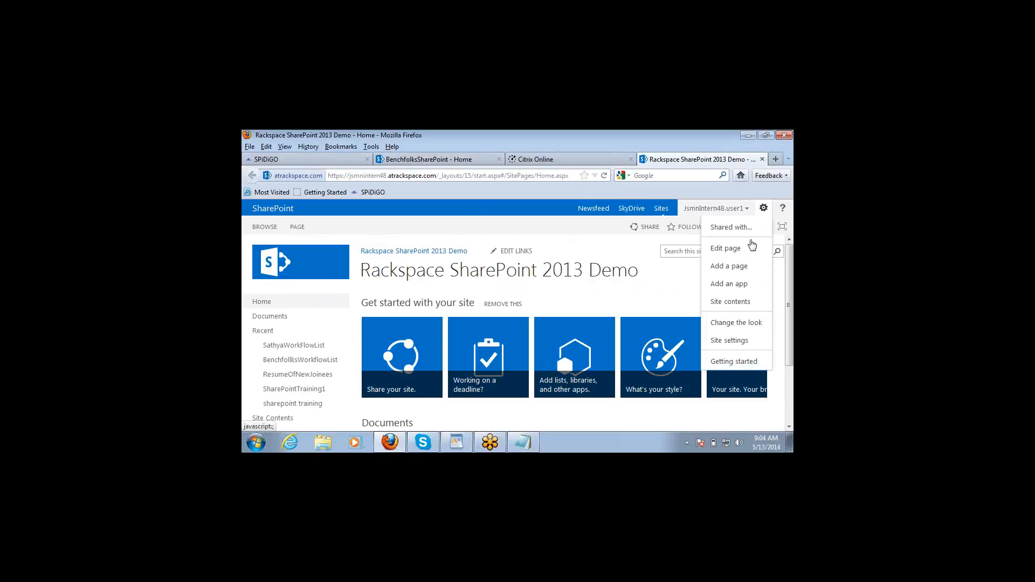
click(730, 302)
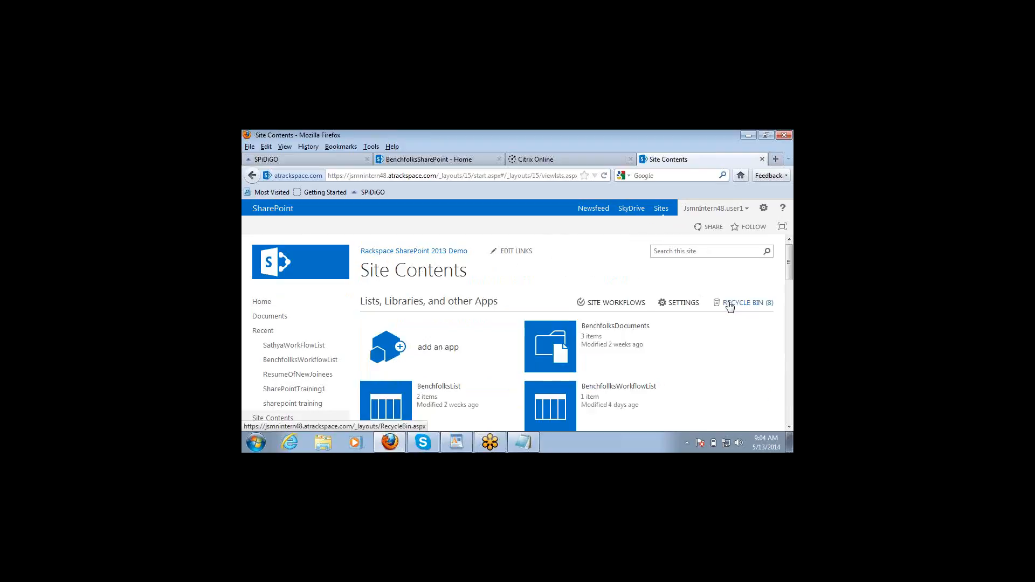
Step: Scroll down Site Contents to the Subsites section listing BenchfolksSharePoint
click(790, 427)
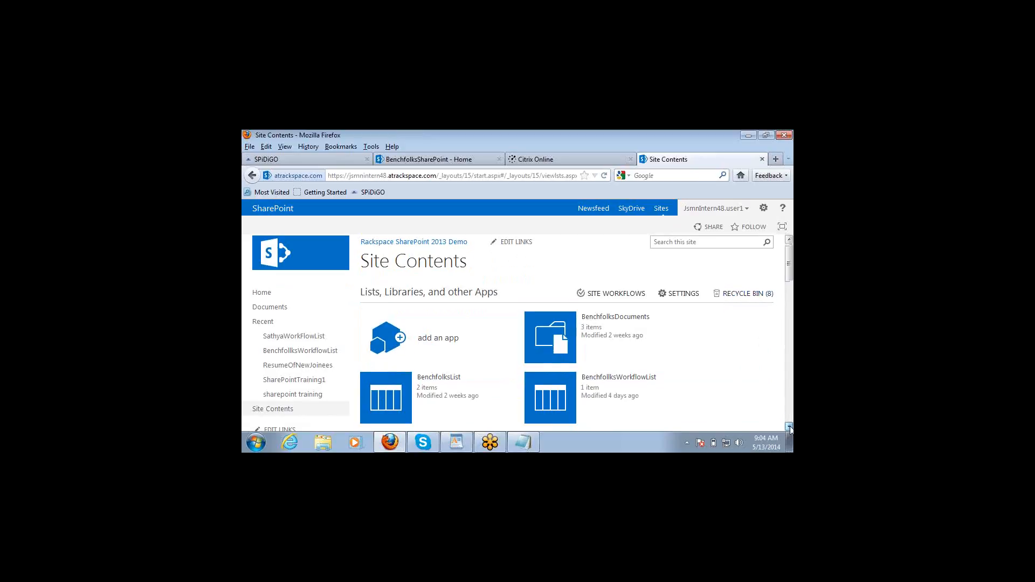
scroll(790, 428, down, 3)
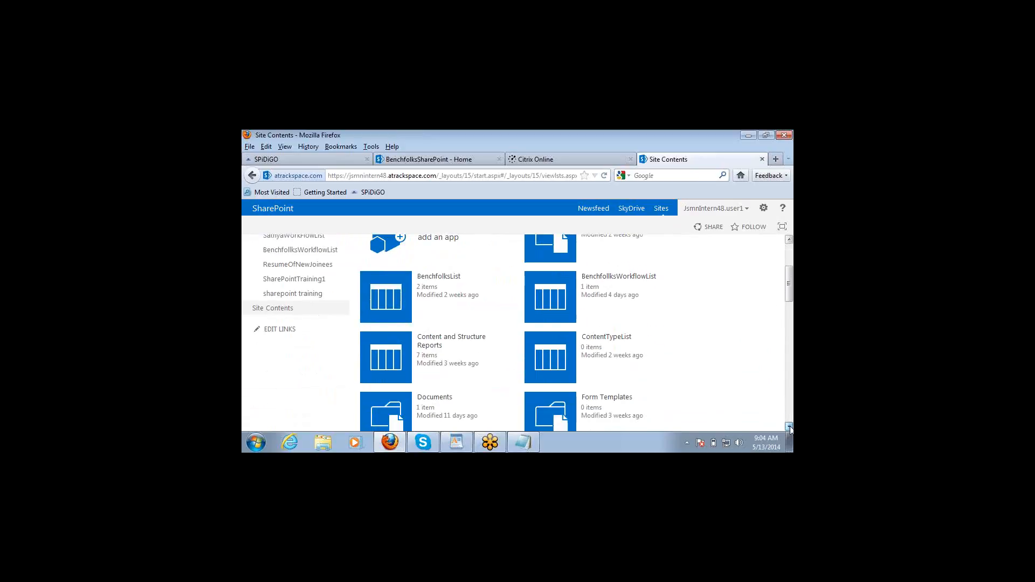
scroll(790, 428, down, 4)
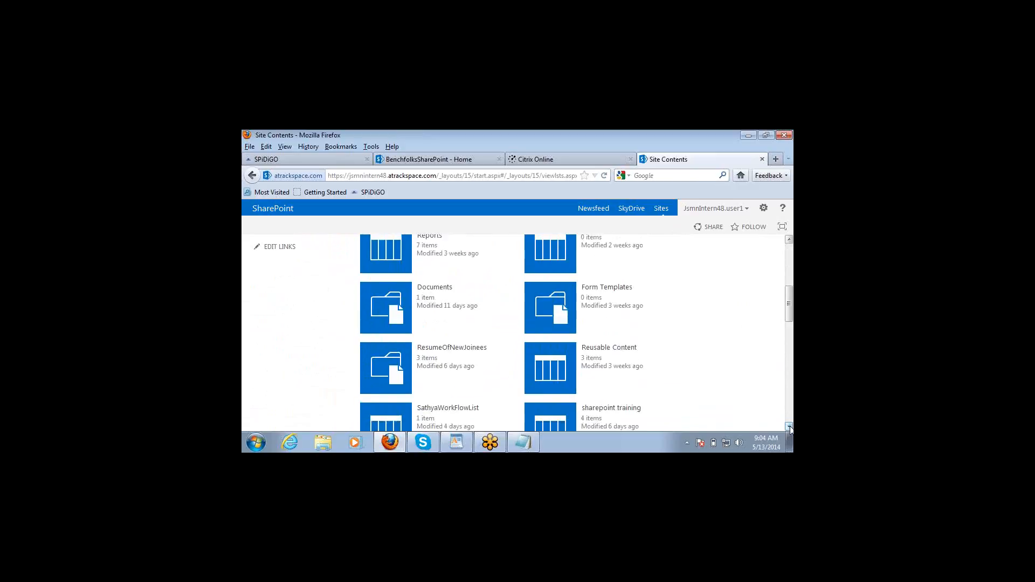
scroll(789, 428, down, 5)
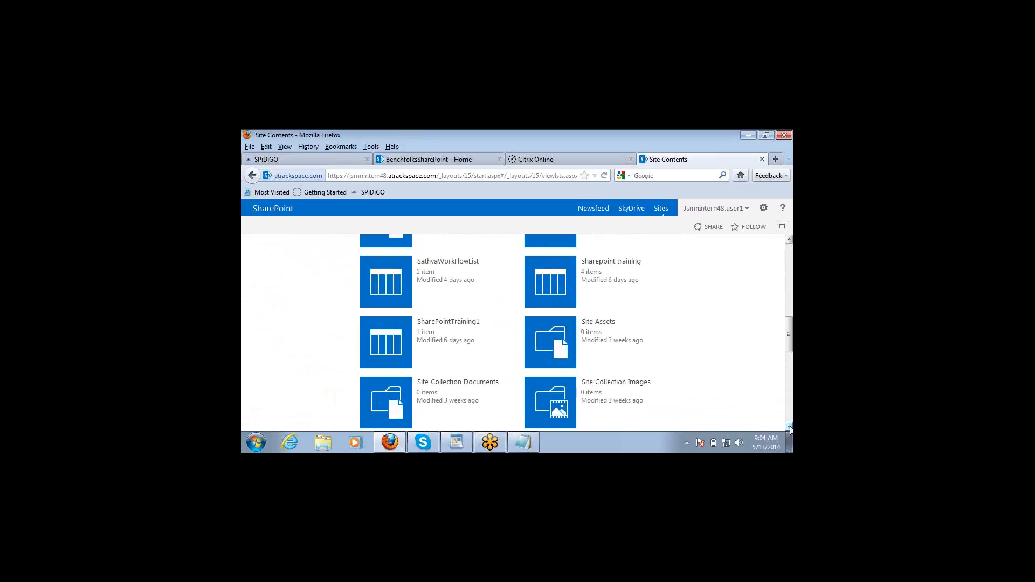
scroll(789, 428, down, 3)
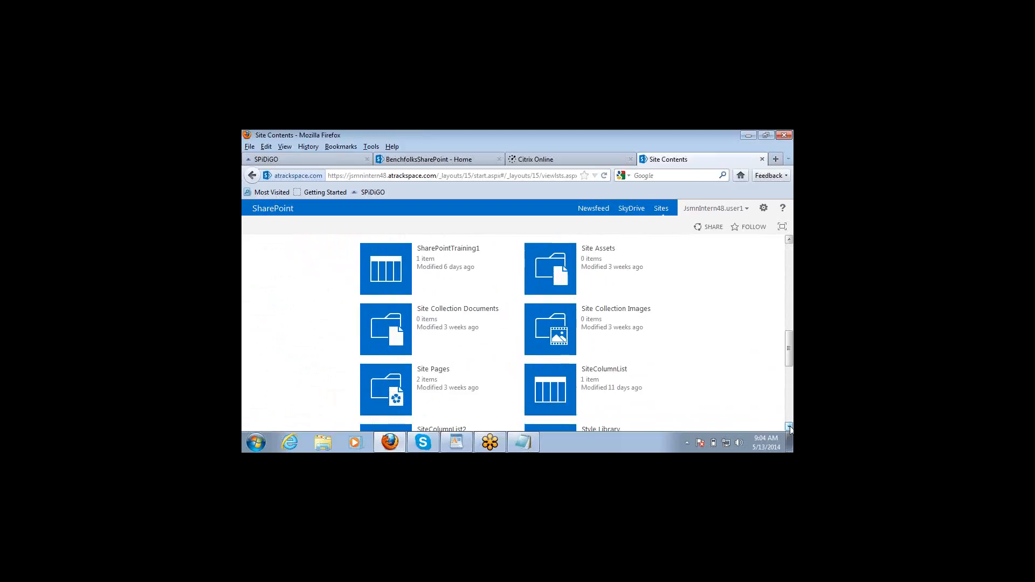
scroll(789, 428, down, 3)
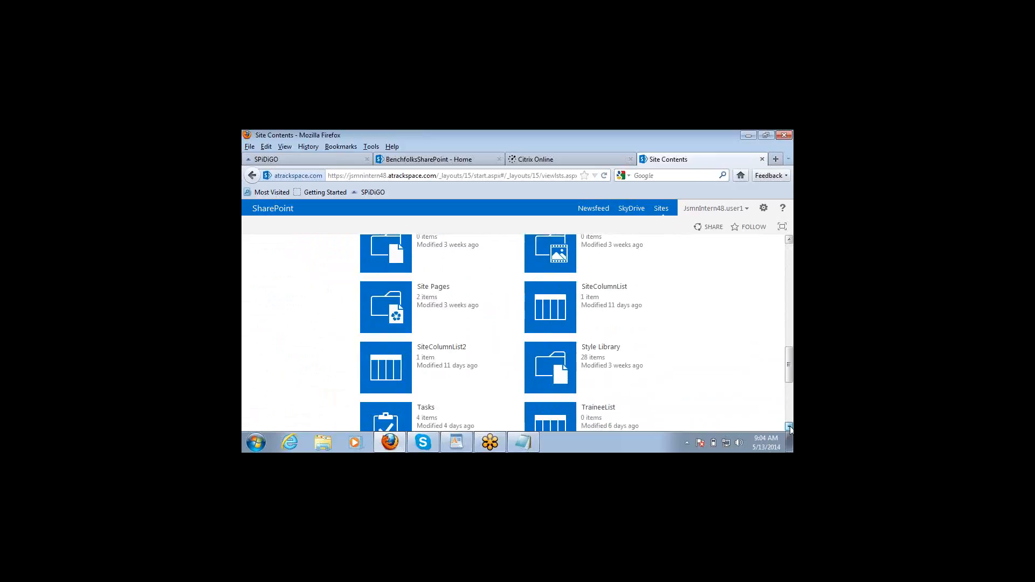
scroll(790, 427, down, 5)
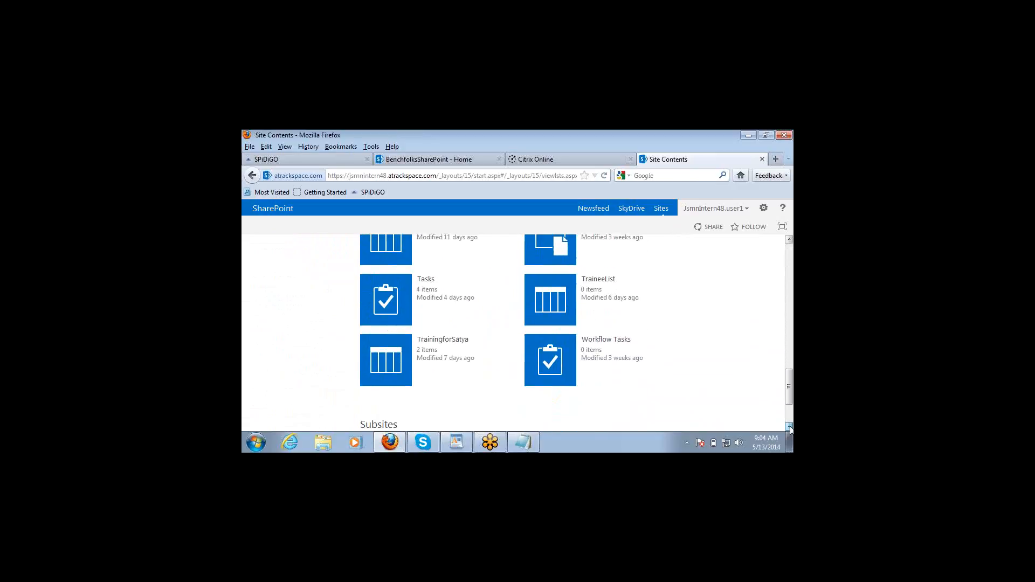
scroll(790, 427, down, 1)
scroll(790, 428, down, 3)
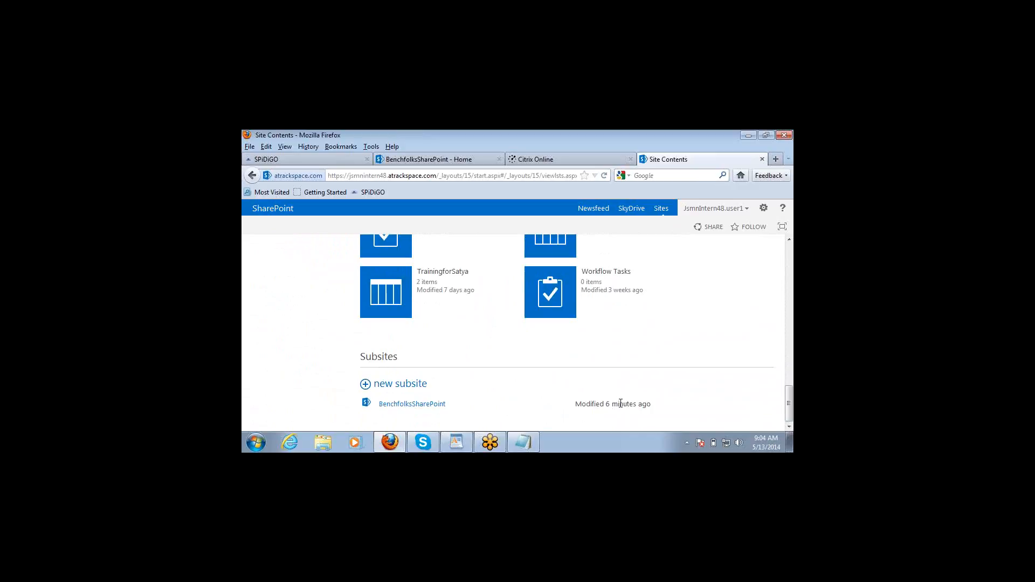
Step: Start a new subsite and title it BenchfolksSharePointCopy
click(402, 390)
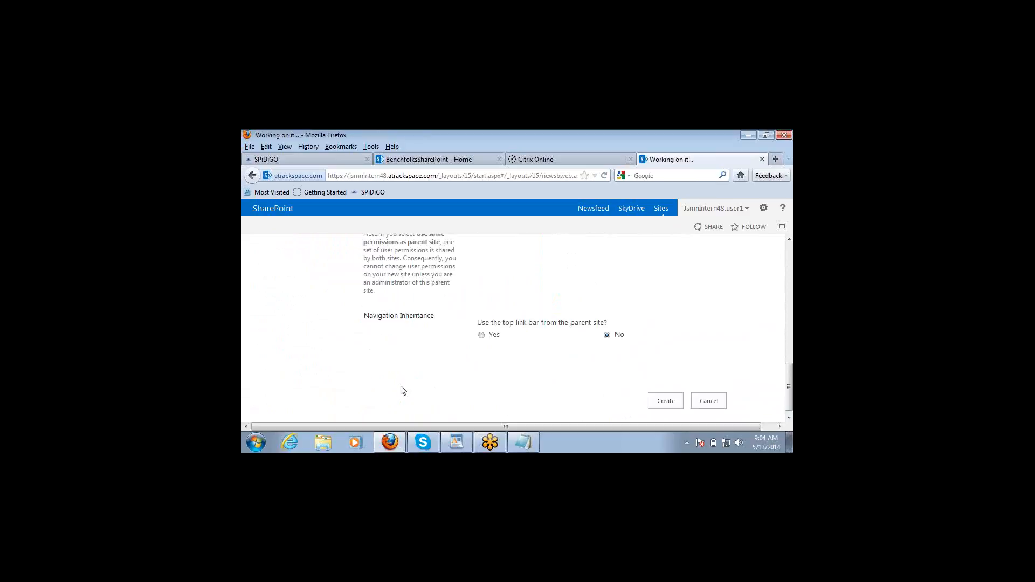
click(498, 323)
text(Be)
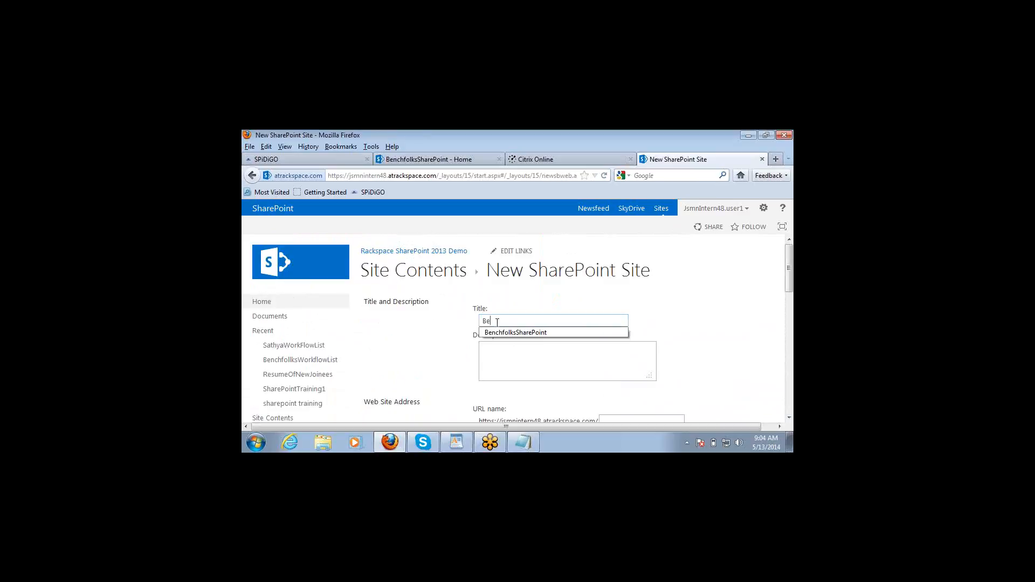
key(Down)
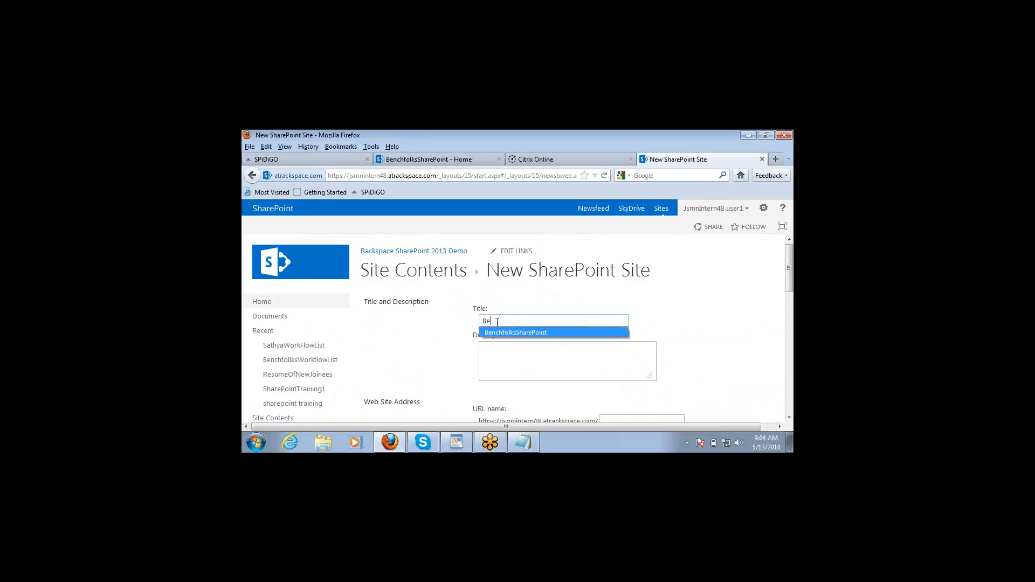
click(524, 331)
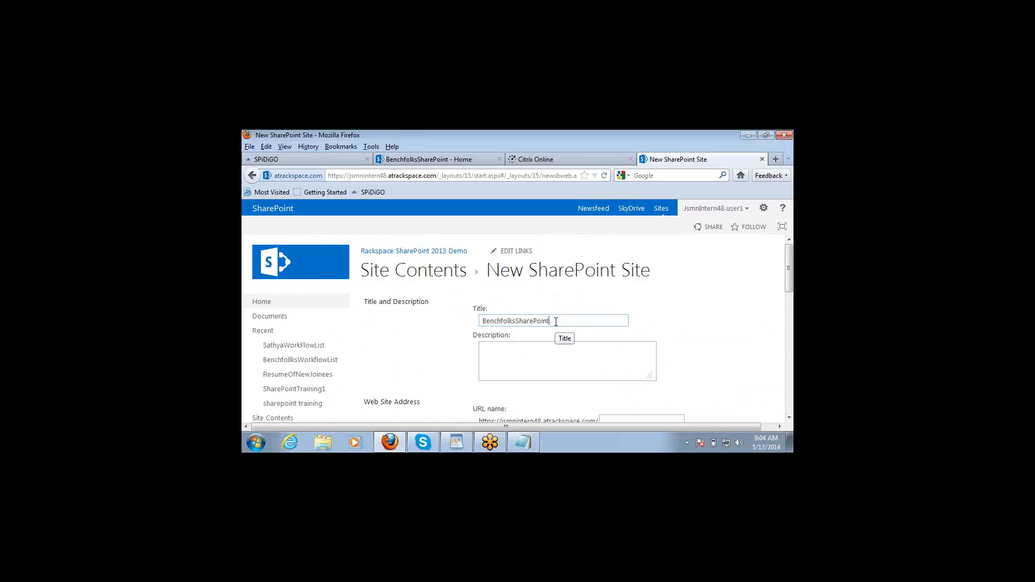
text(_)
key(BackSpace)
text(Copy)
Step: Enter the description 'Testing our Sitetemplate usage', correcting the 'usabe' typo
click(538, 348)
text(Testing our Sitetemplate usabe)
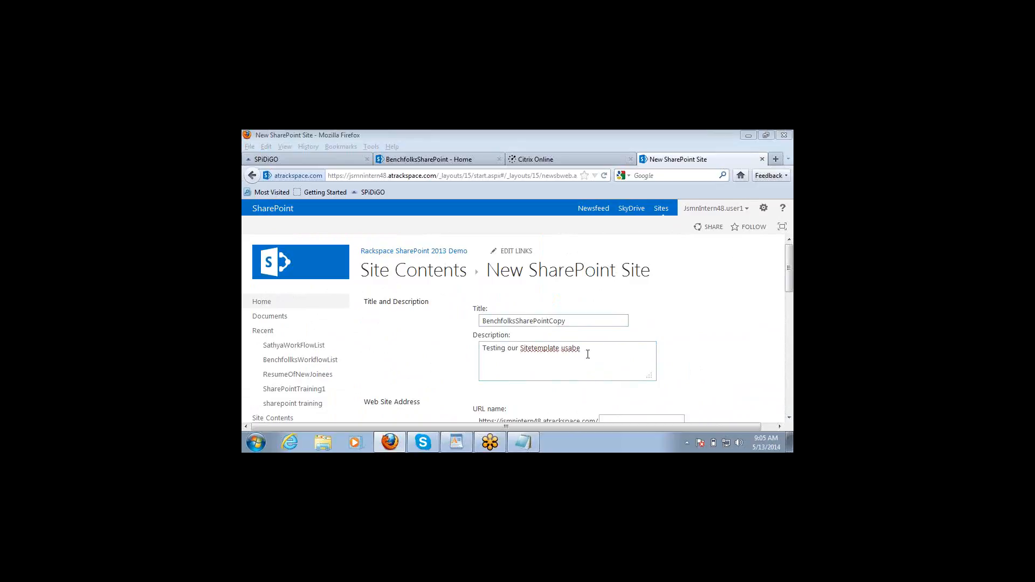
double_click(570, 348)
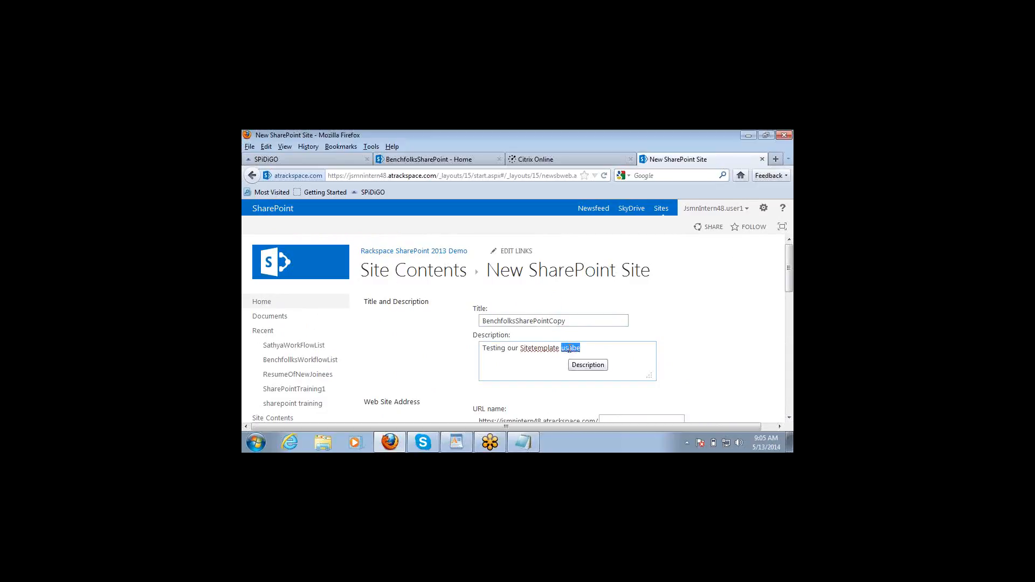
text(usage)
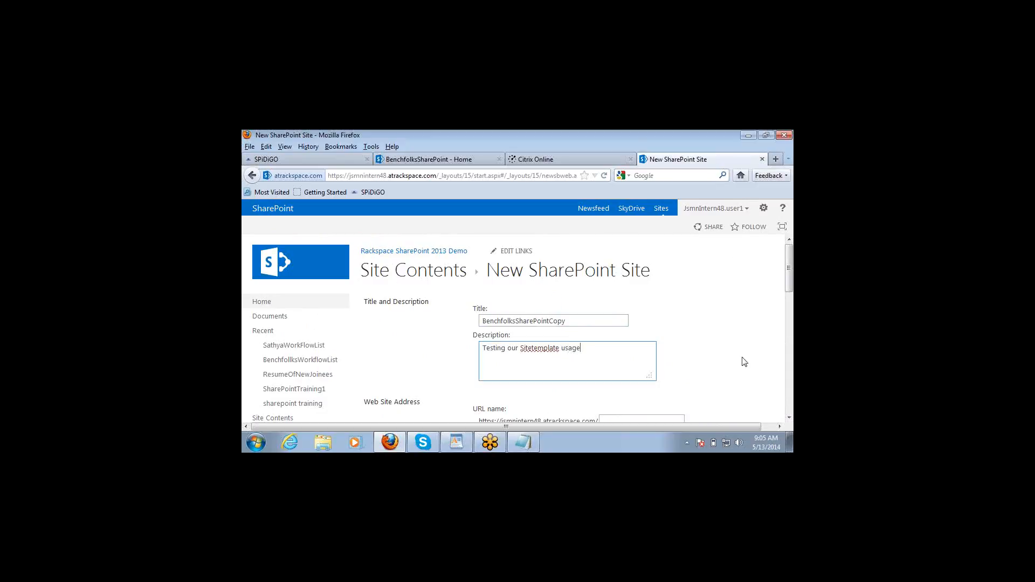
click(734, 376)
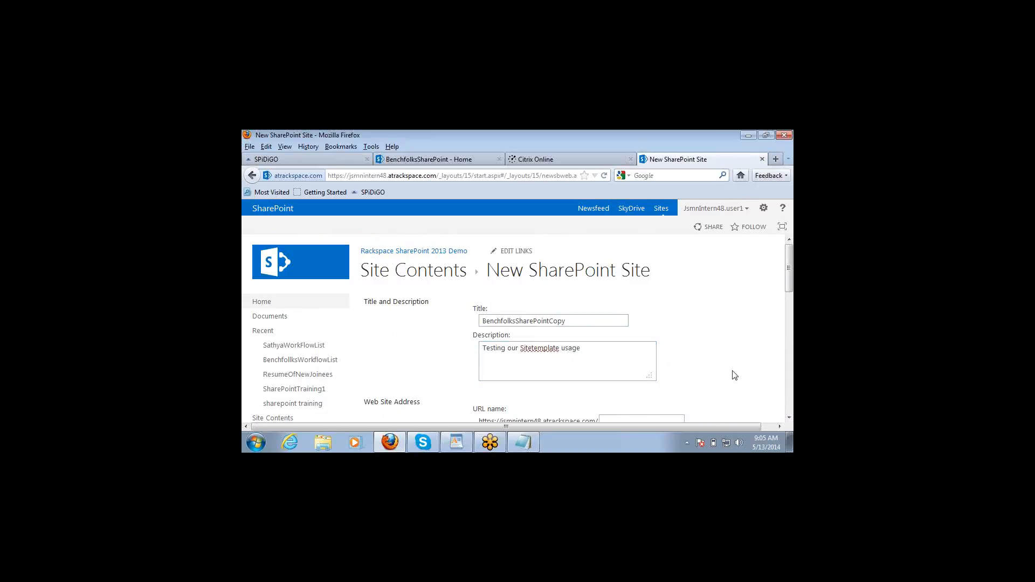
click(789, 418)
click(630, 376)
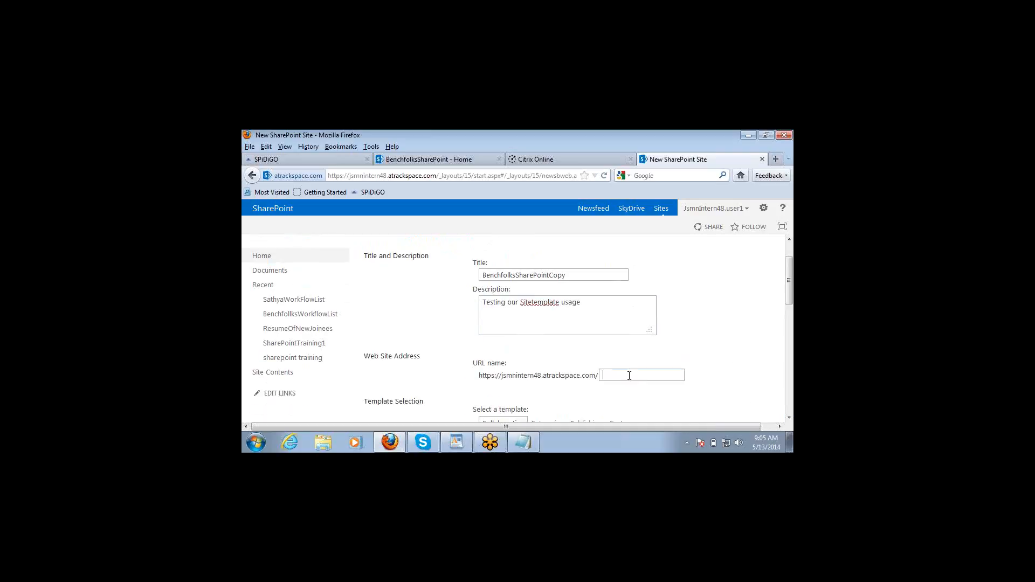
Step: Enter SharePointCopy as the subsite's URL name
text(SharePointCopy)
double_click(539, 276)
double_click(623, 376)
Step: Choose the custom SharePointTemplate2 template for the subsite
click(789, 418)
click(789, 418)
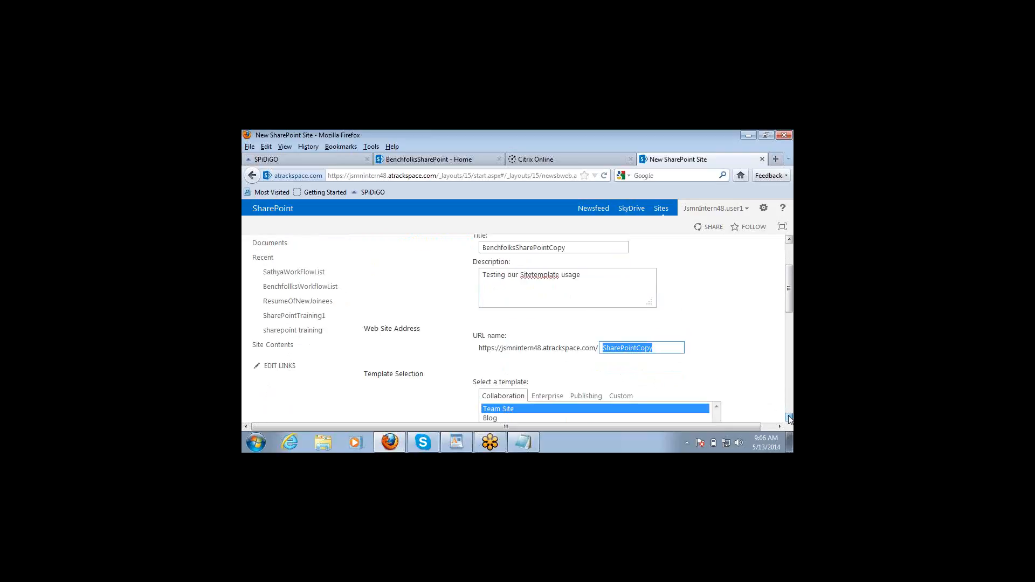
click(789, 418)
click(789, 418)
click(620, 340)
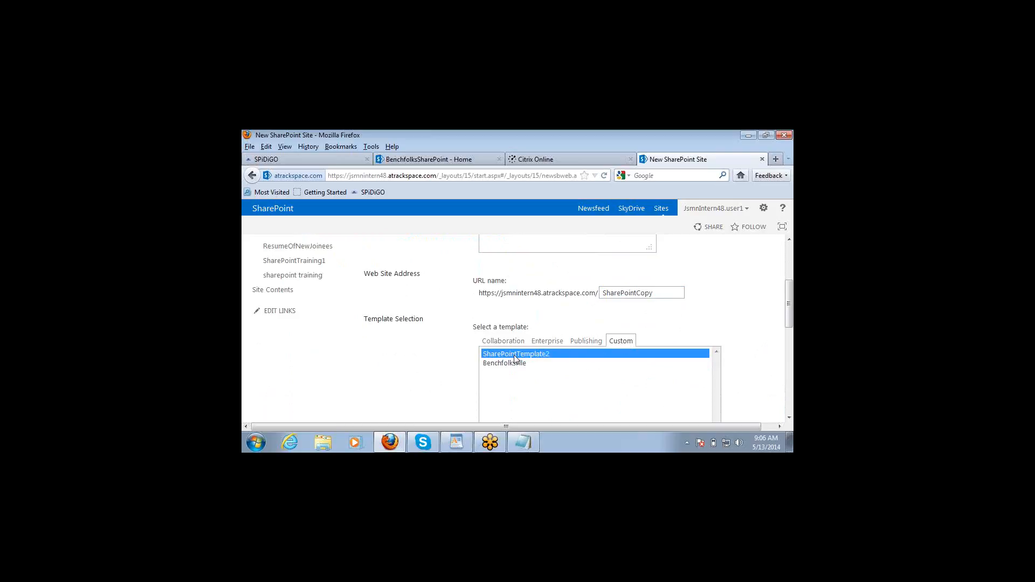
Step: Create BenchfolksSharePointCopy with the parent site's permissions and open its home page
click(789, 418)
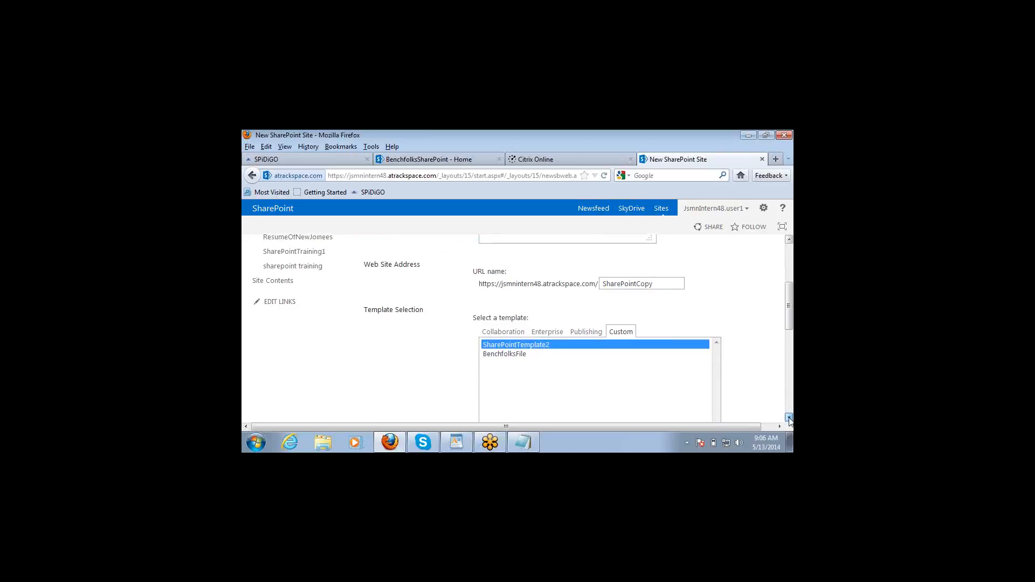
click(789, 418)
click(789, 417)
click(789, 417)
click(789, 418)
click(789, 417)
click(789, 418)
click(789, 418)
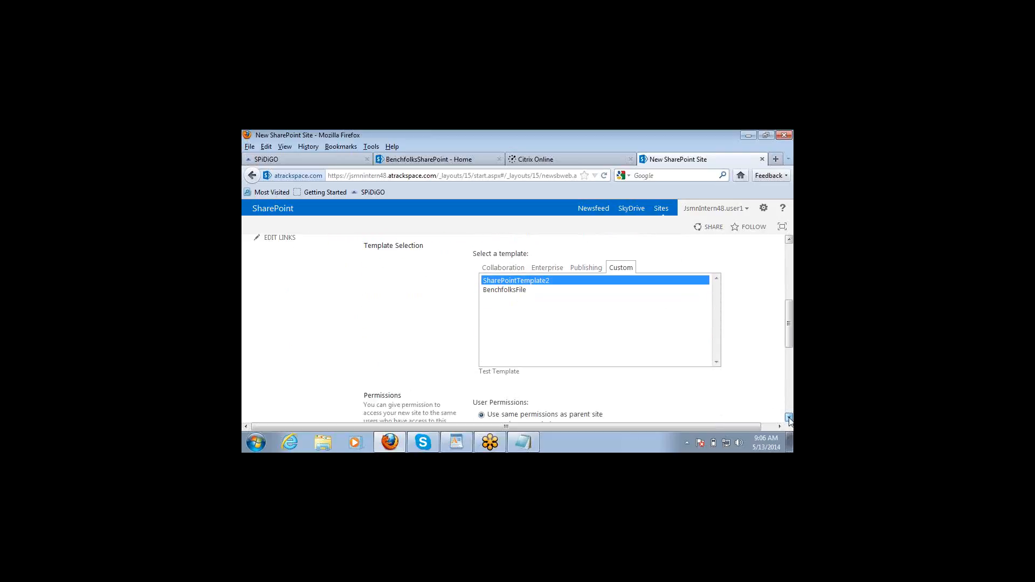
click(789, 418)
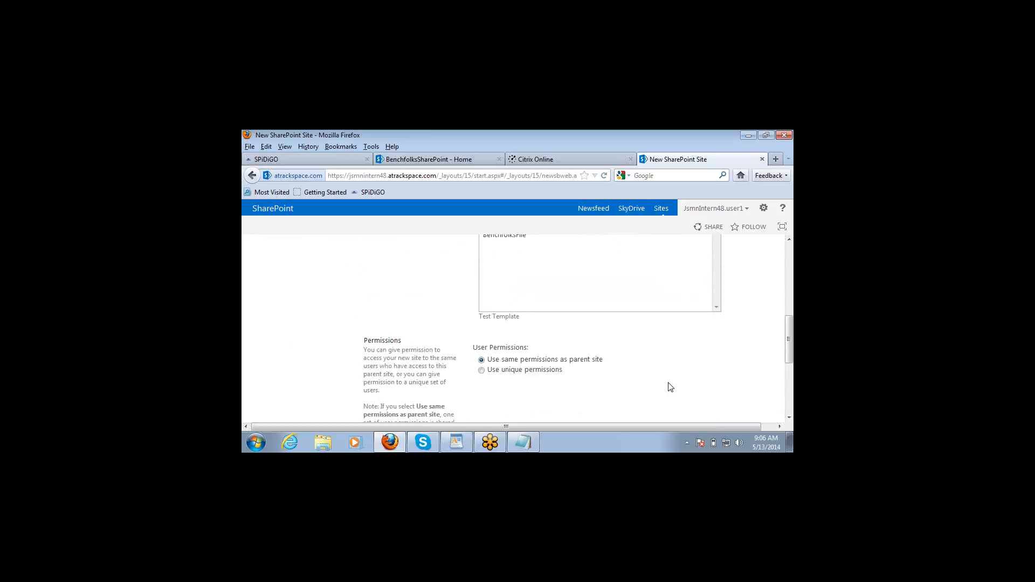
click(789, 417)
click(789, 418)
click(789, 418)
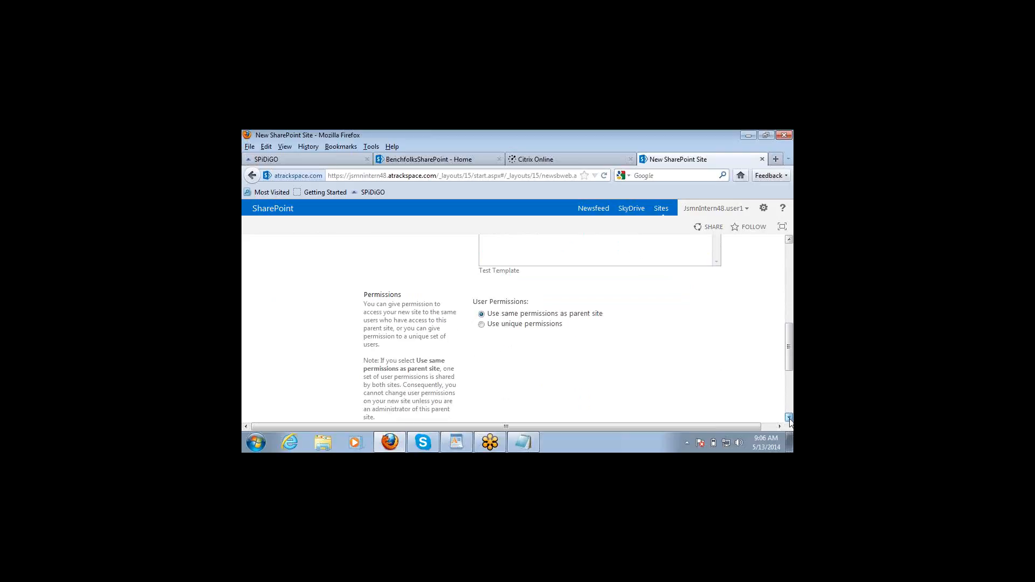
click(789, 418)
scroll(789, 417, down, 4)
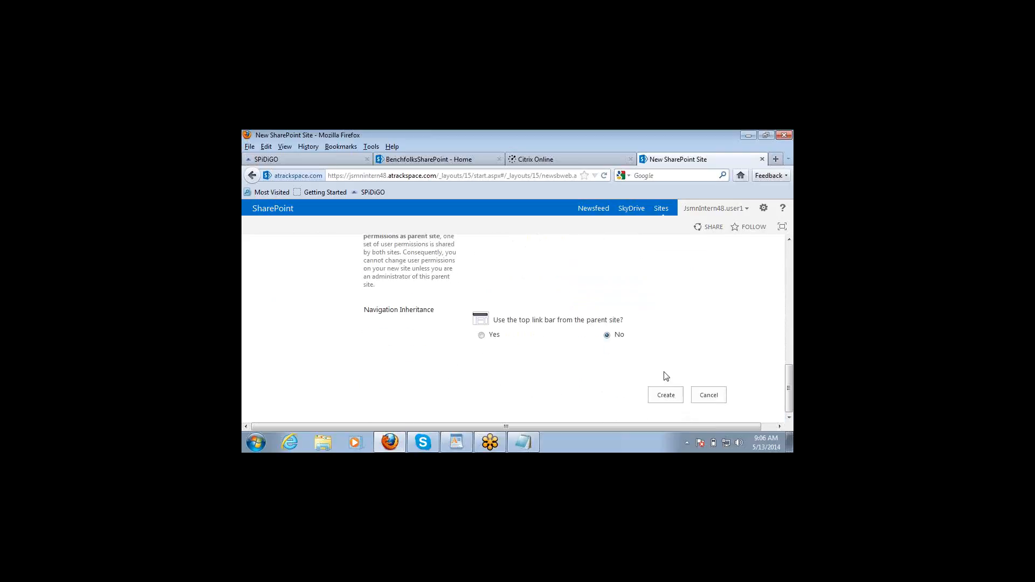
click(665, 400)
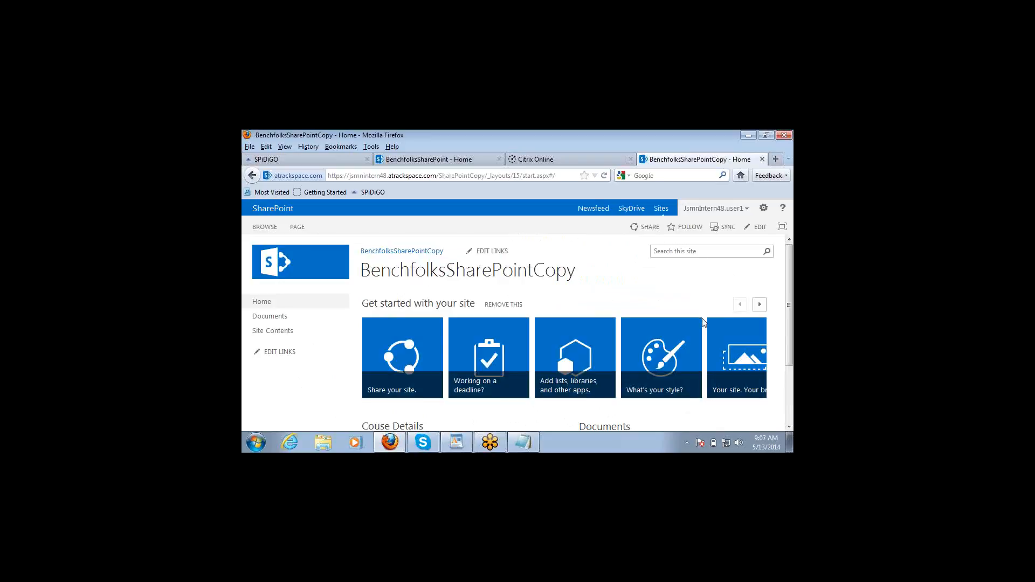
Step: Scroll the new home page to show the Couse Details links and empty Documents library
click(789, 427)
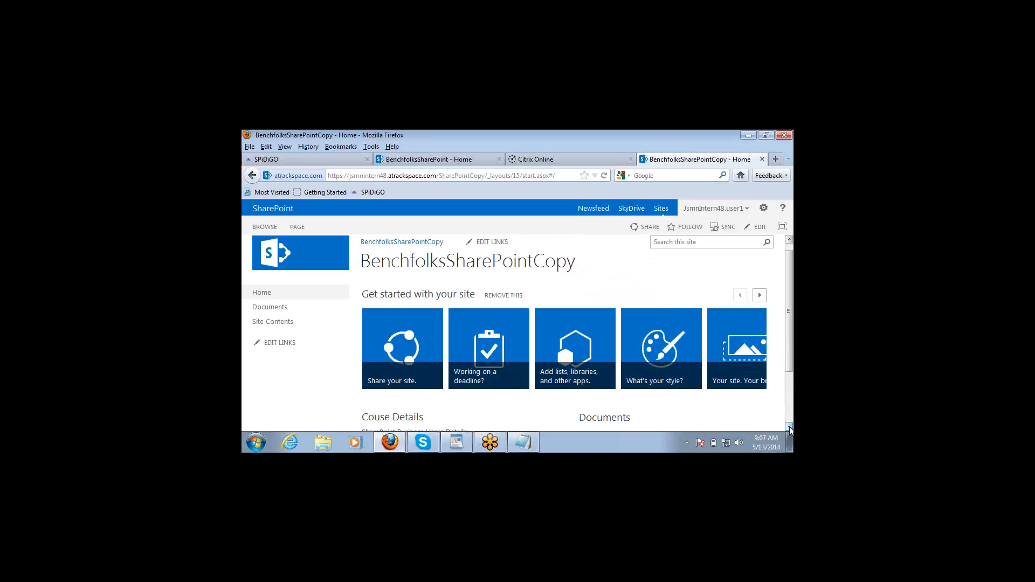
click(789, 427)
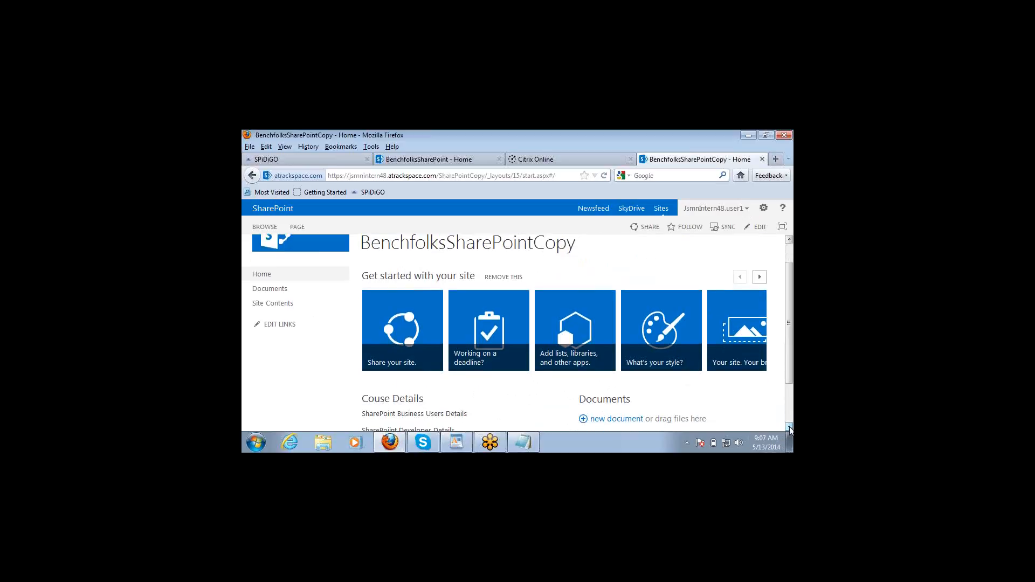
click(789, 428)
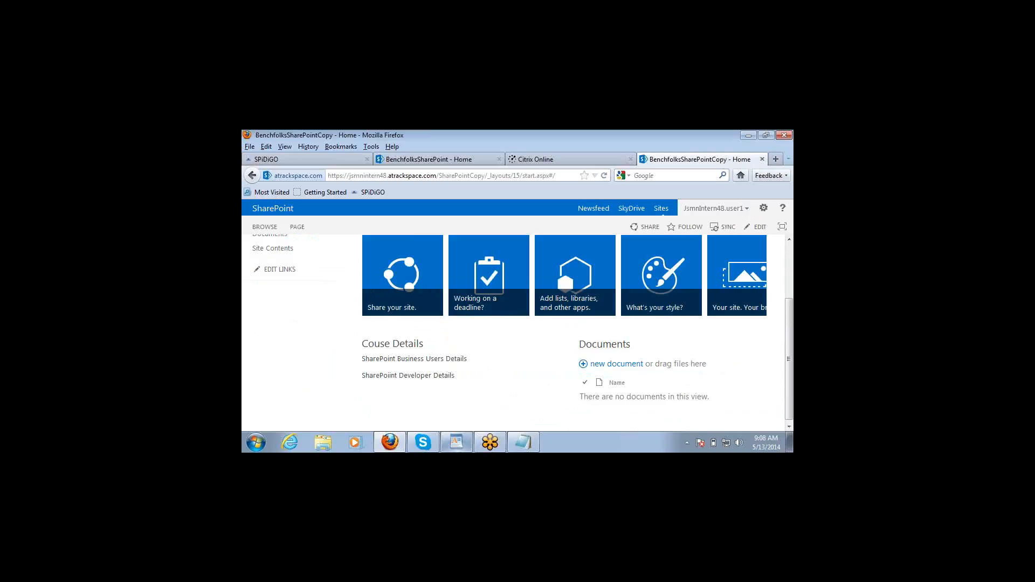
mouse_move(457, 442)
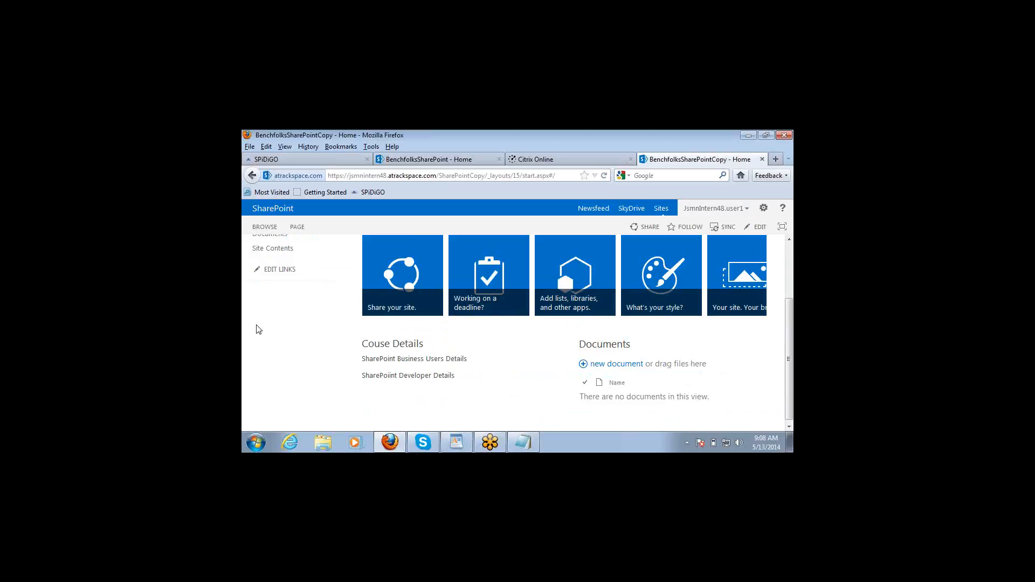
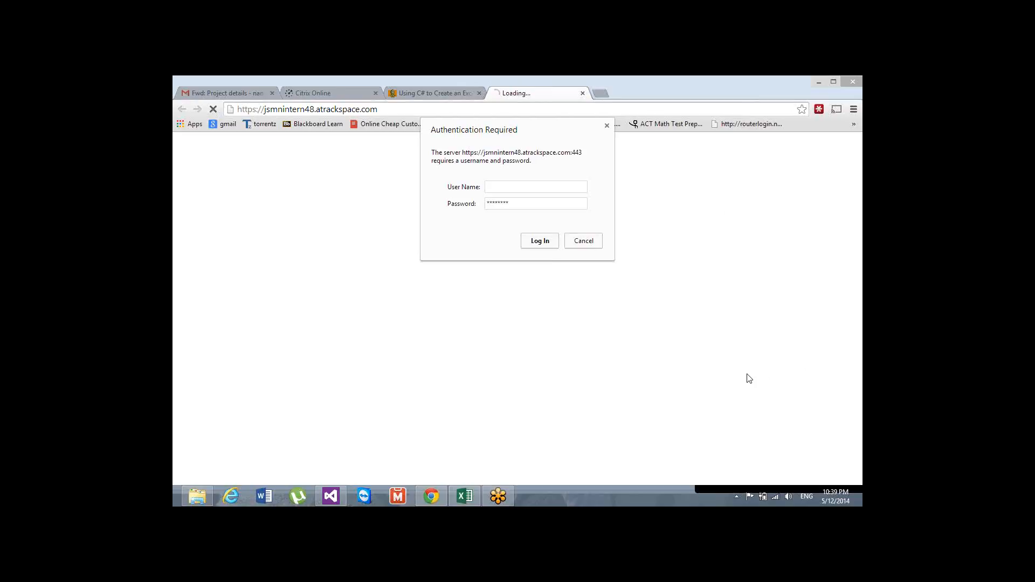
Step: Paste the account user name and password into the Authentication Required dialog and submit
click(529, 187)
key(ctrl+v)
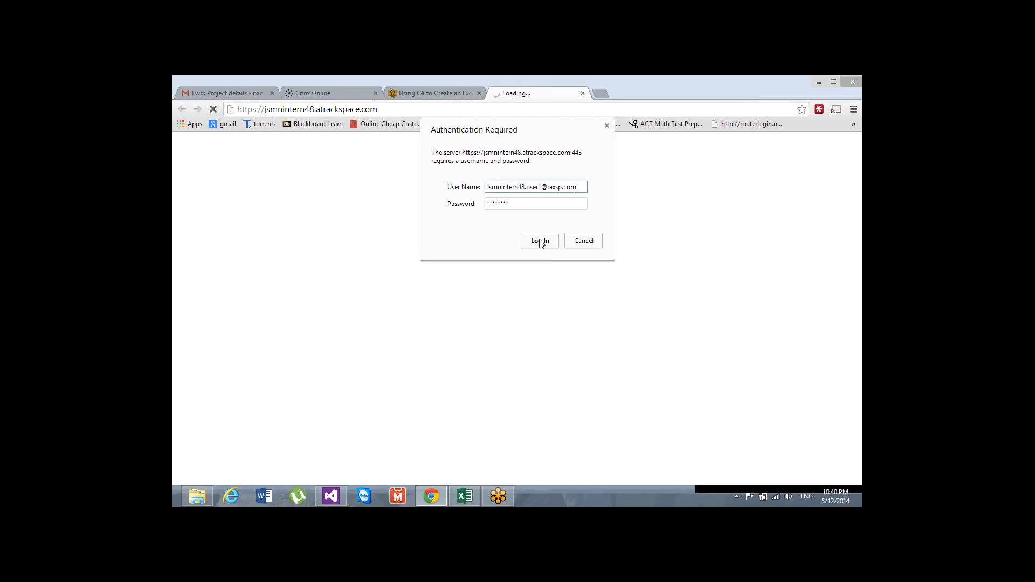
click(541, 241)
key(ctrl+v)
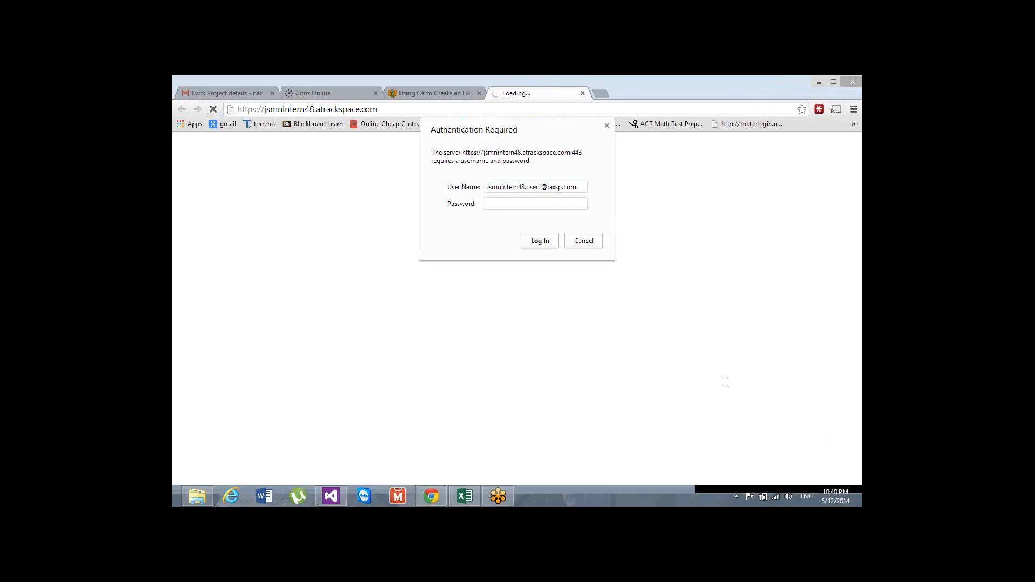
click(515, 209)
key(ctrl+v)
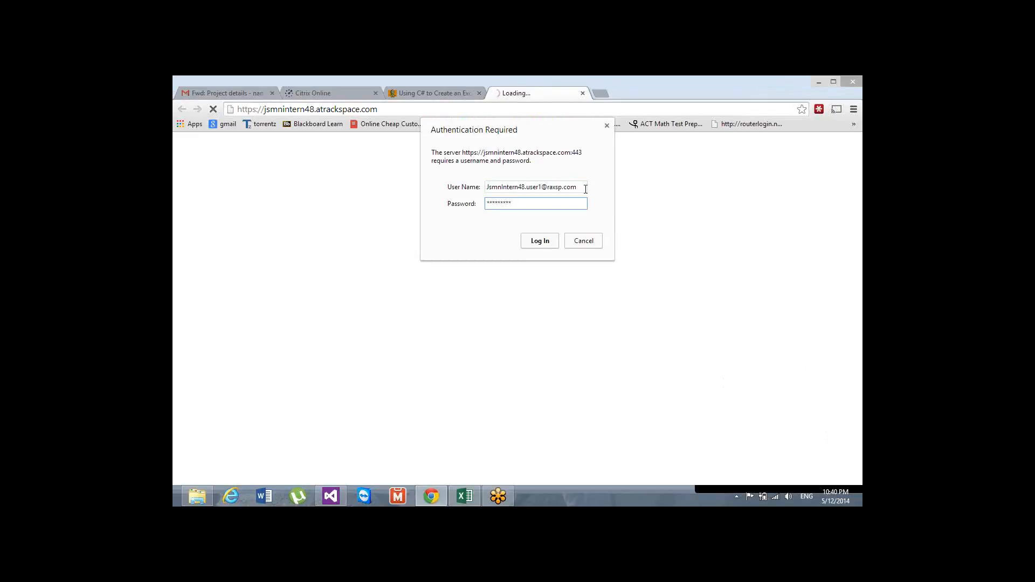
click(585, 188)
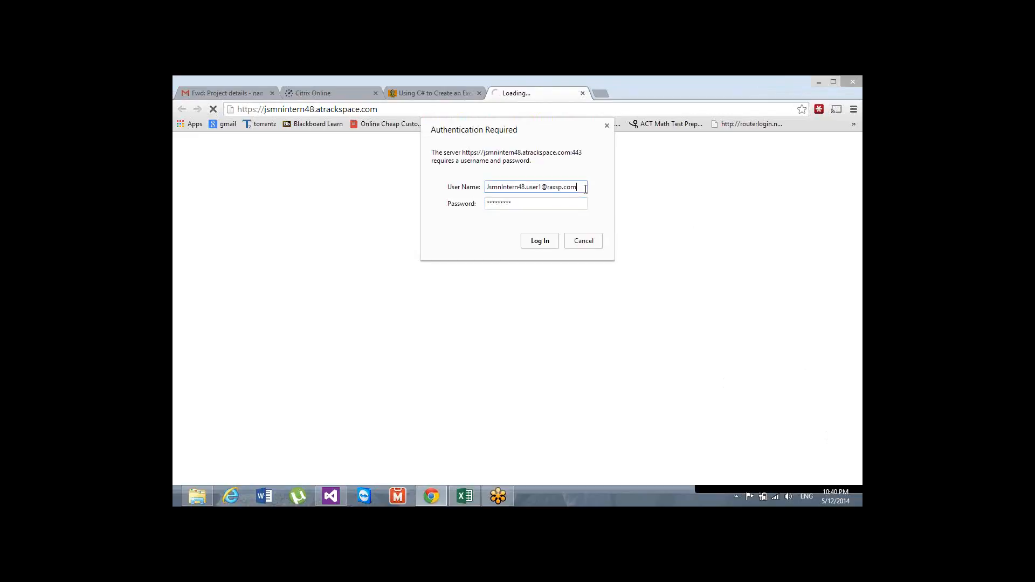
click(537, 240)
Step: Re-enter the password and user name and submit again to reach the site's Home page
click(551, 205)
key(ctrl+v)
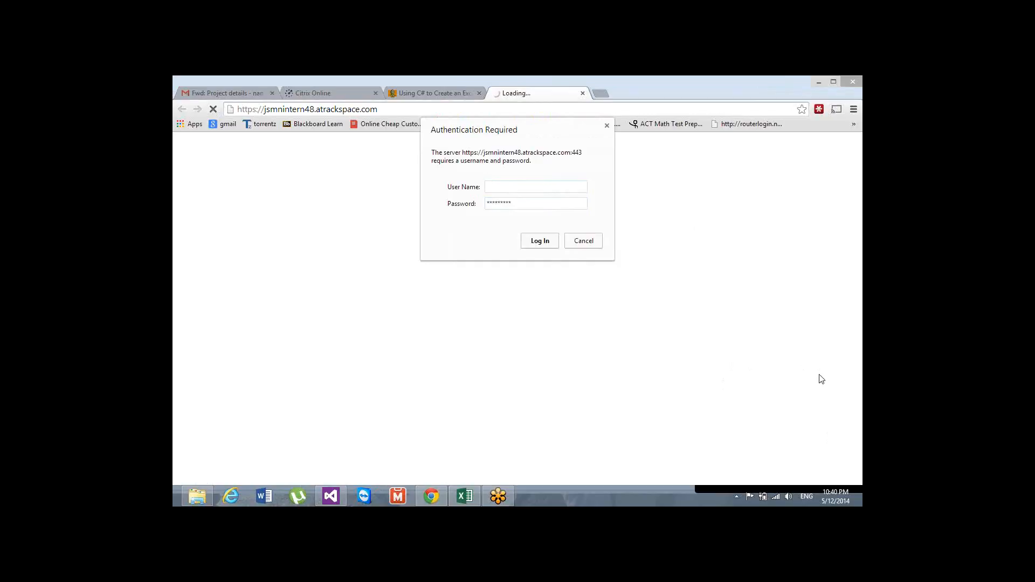
click(548, 187)
key(ctrl+v)
click(548, 204)
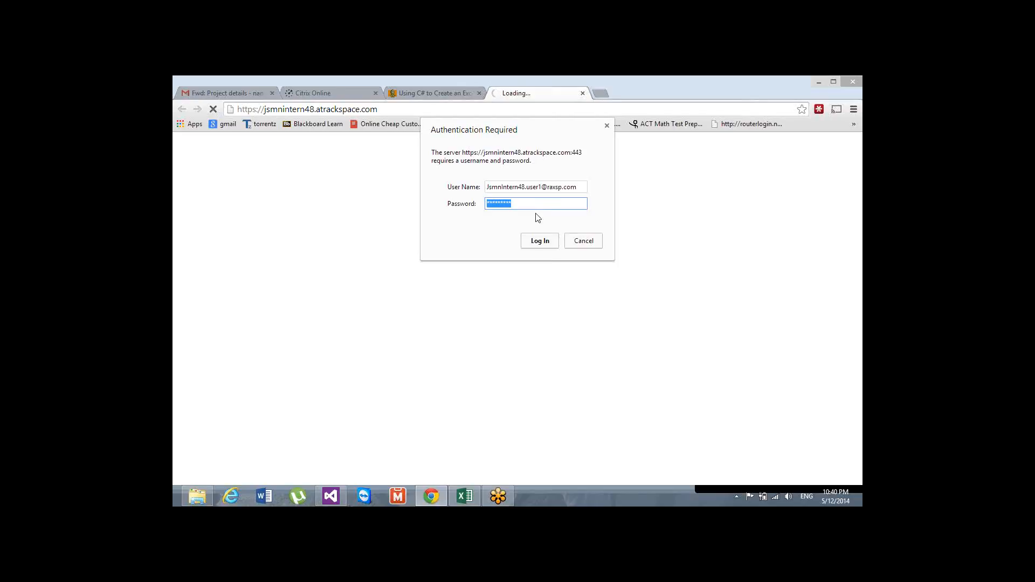
click(538, 241)
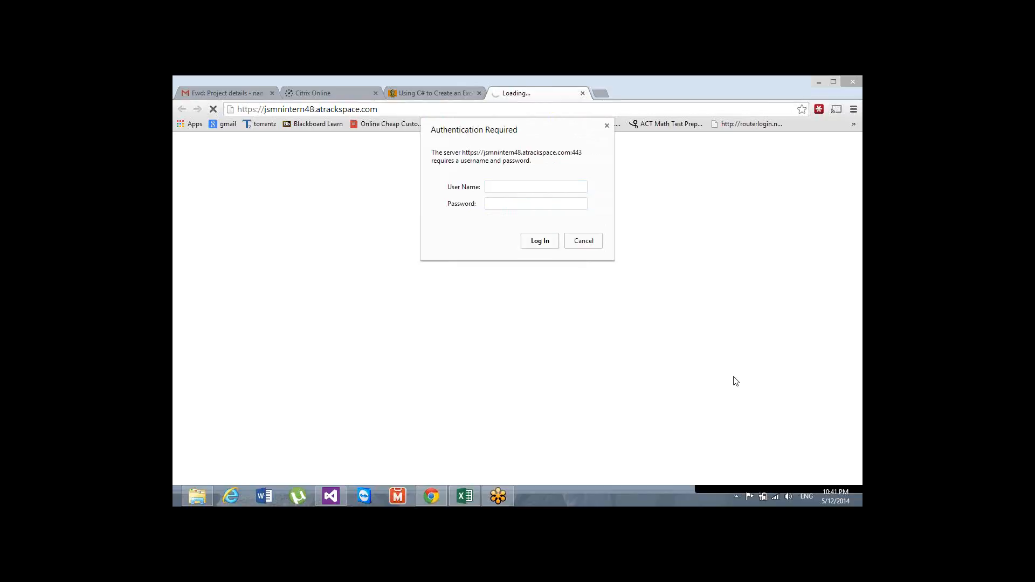
click(547, 189)
key(ctrl+v)
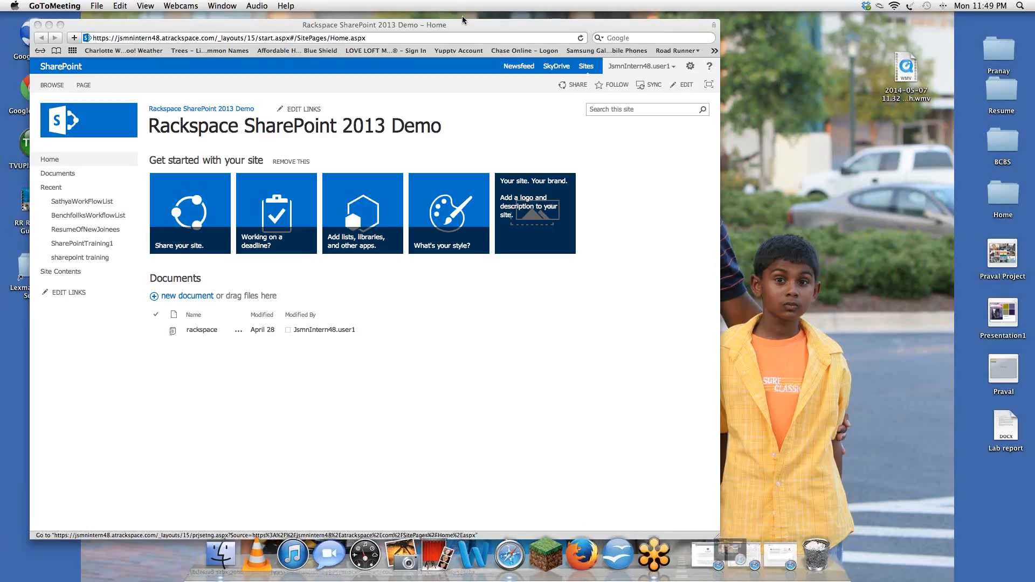
Step: Raise the Safari window, widen it from the bottom-right corner and shift it slightly left
drag(464, 28, 464, 21)
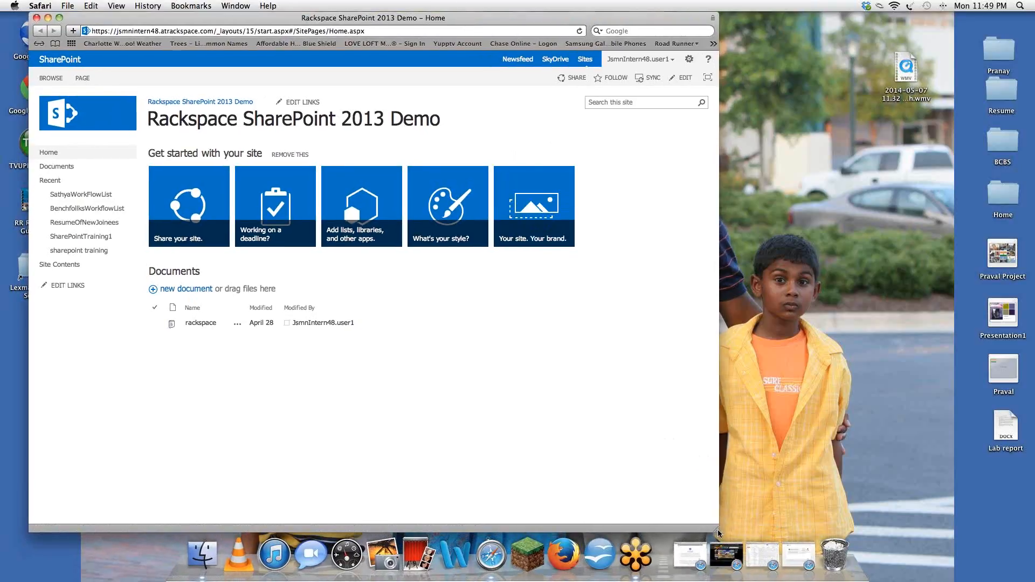
drag(715, 533, 851, 533)
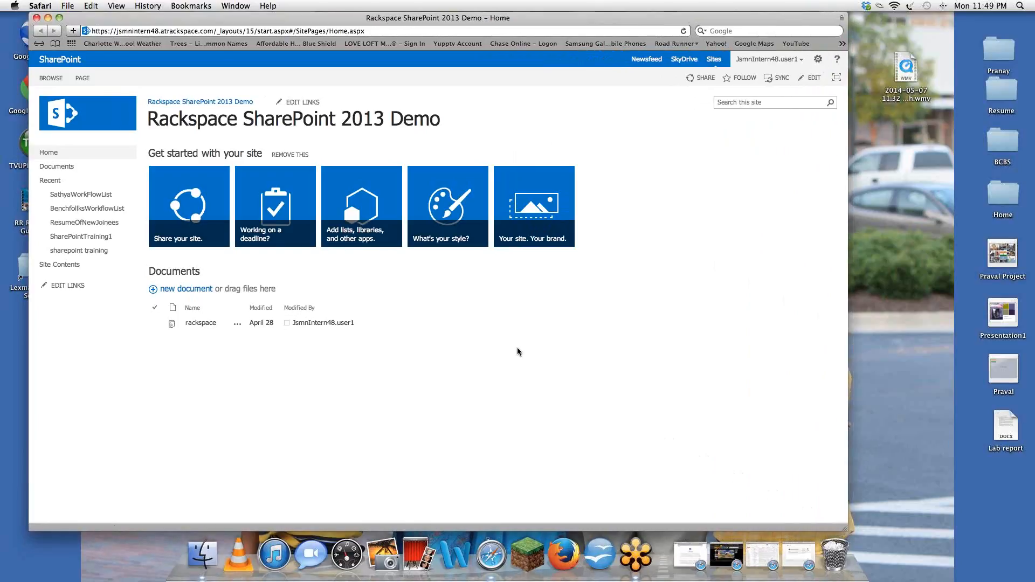
drag(167, 24, 145, 25)
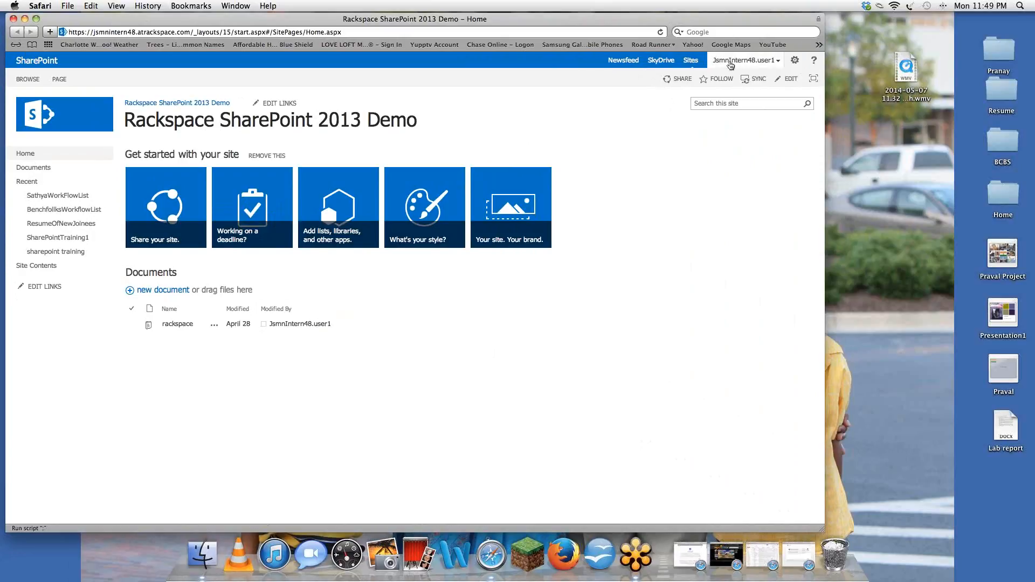
Step: Look at the user menu and the gear Settings menu, then close them
click(779, 61)
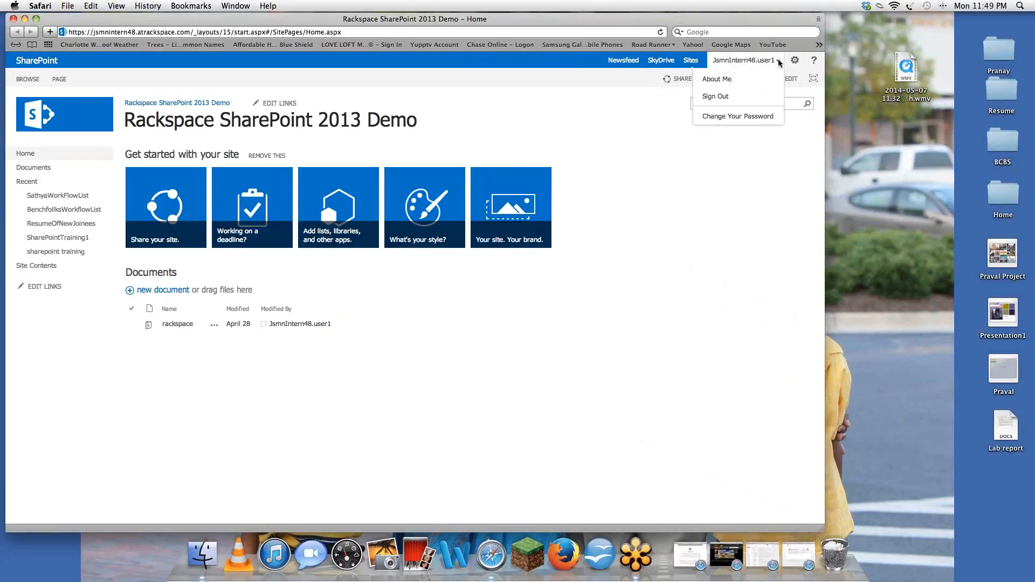
click(795, 59)
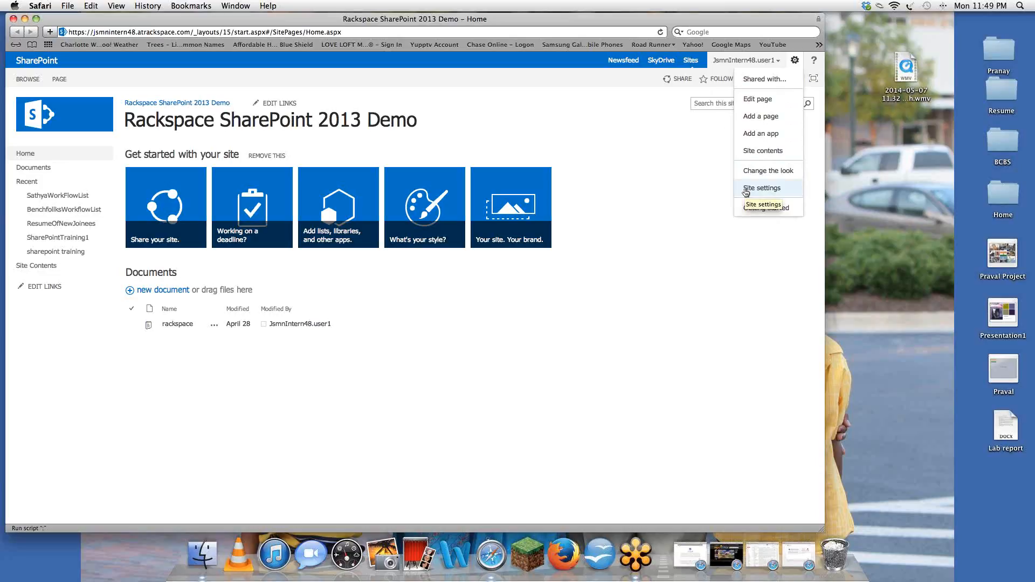
click(633, 203)
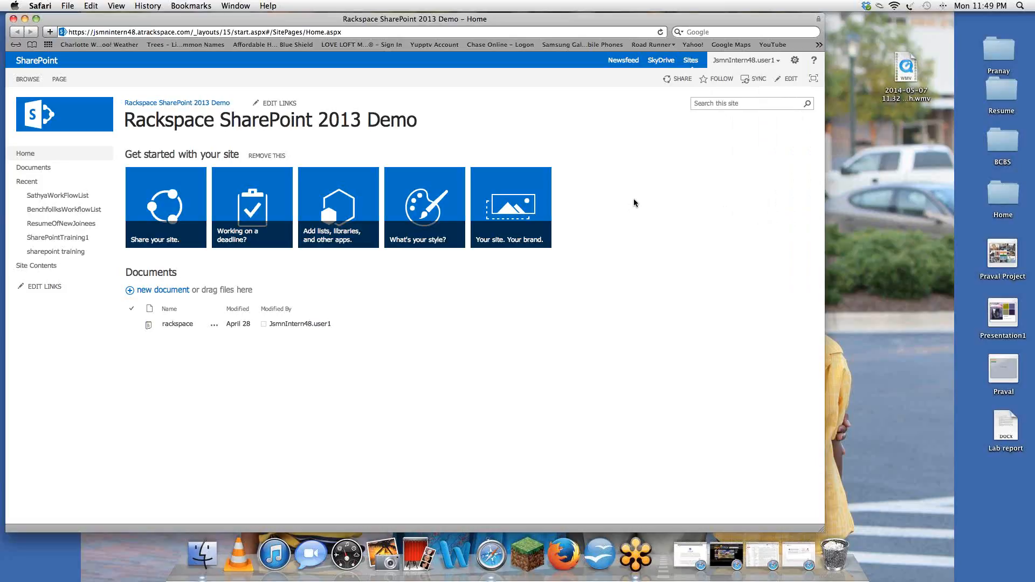
Step: Launch Microsoft Word from the Dock and create a blank Word Document from the gallery
click(883, 426)
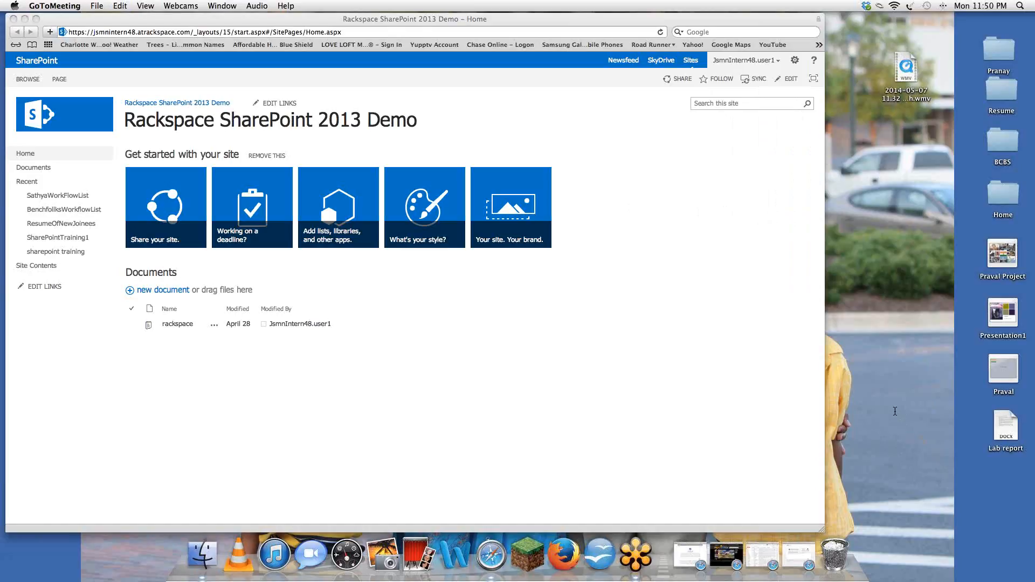
click(286, 325)
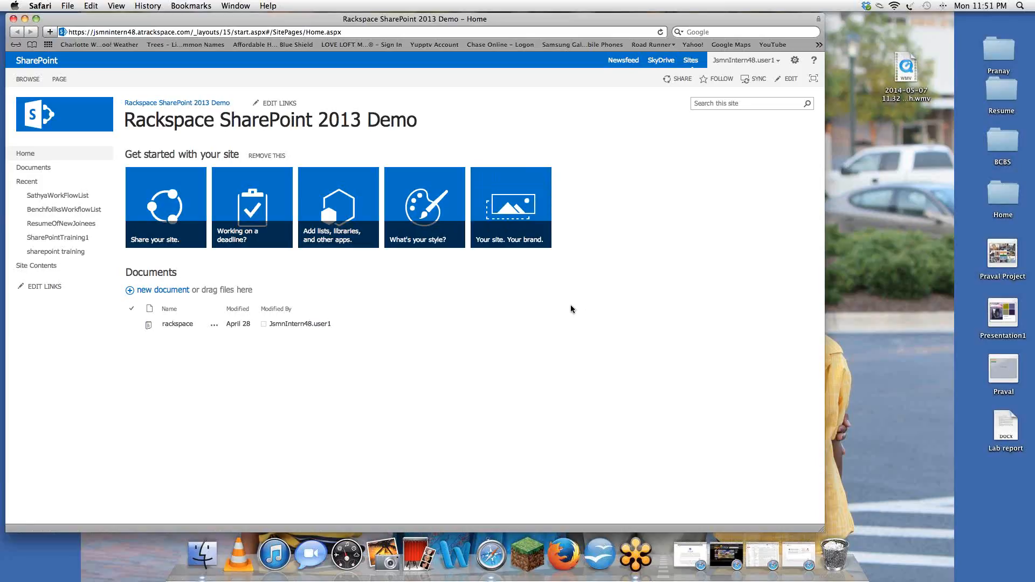
click(460, 563)
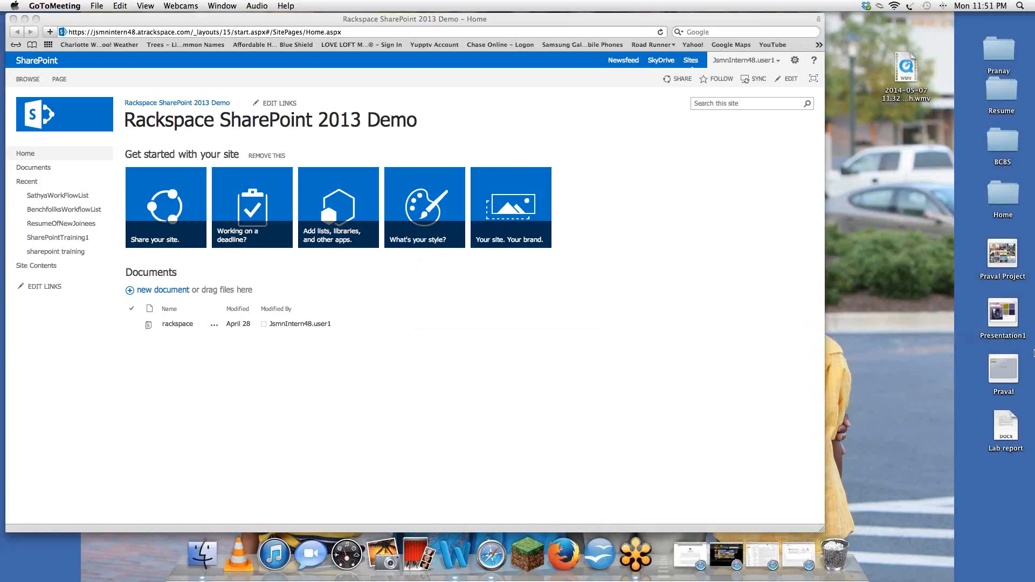
click(502, 562)
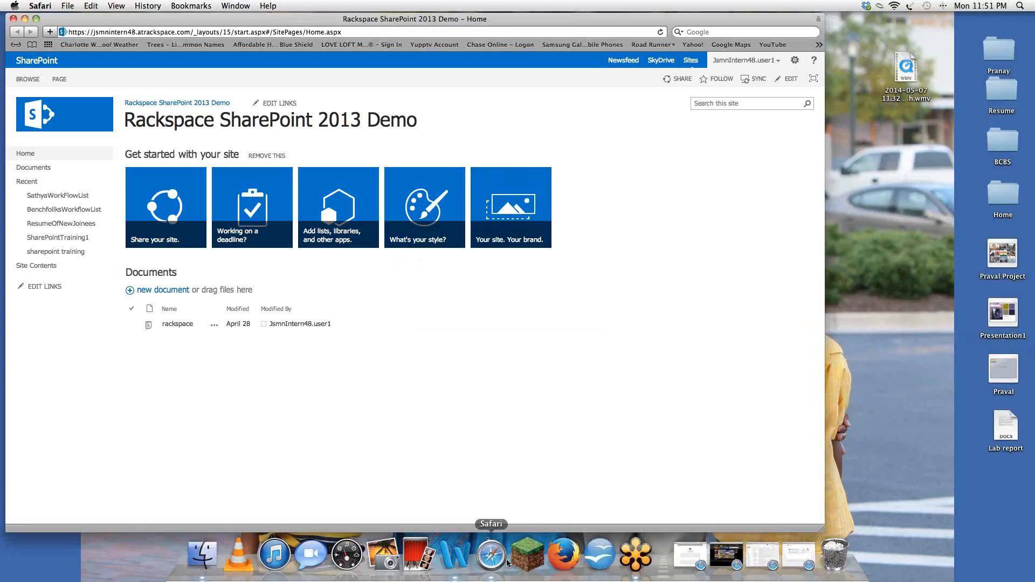
click(462, 555)
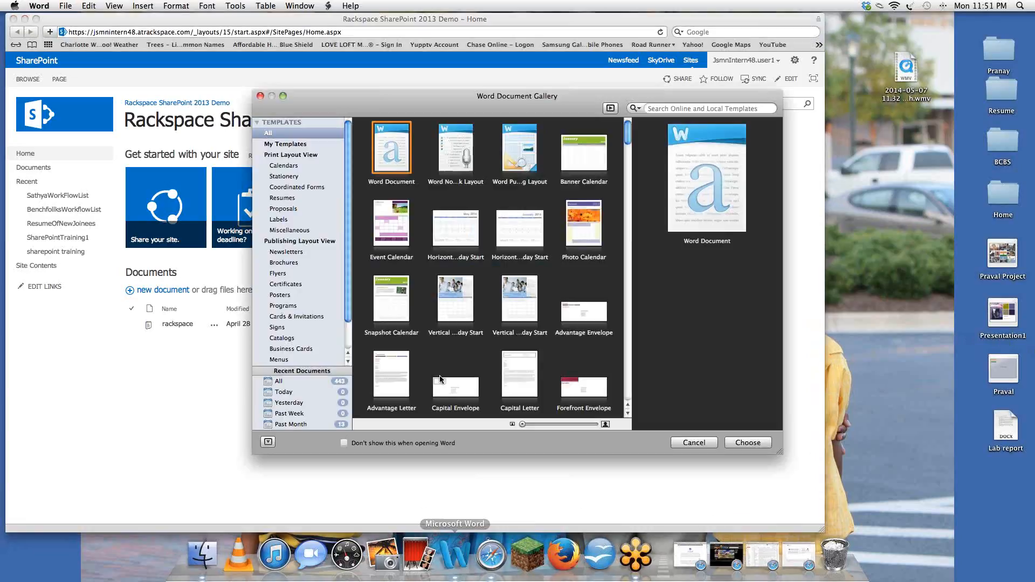
click(748, 443)
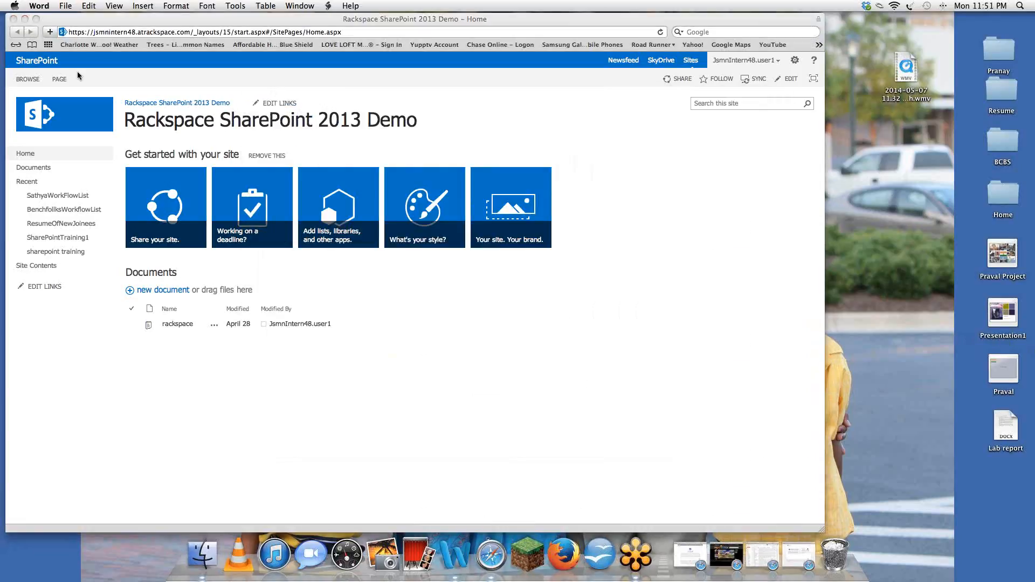
Step: Paste the demo account's sign-in details into the blank document and drag Word aside
click(111, 202)
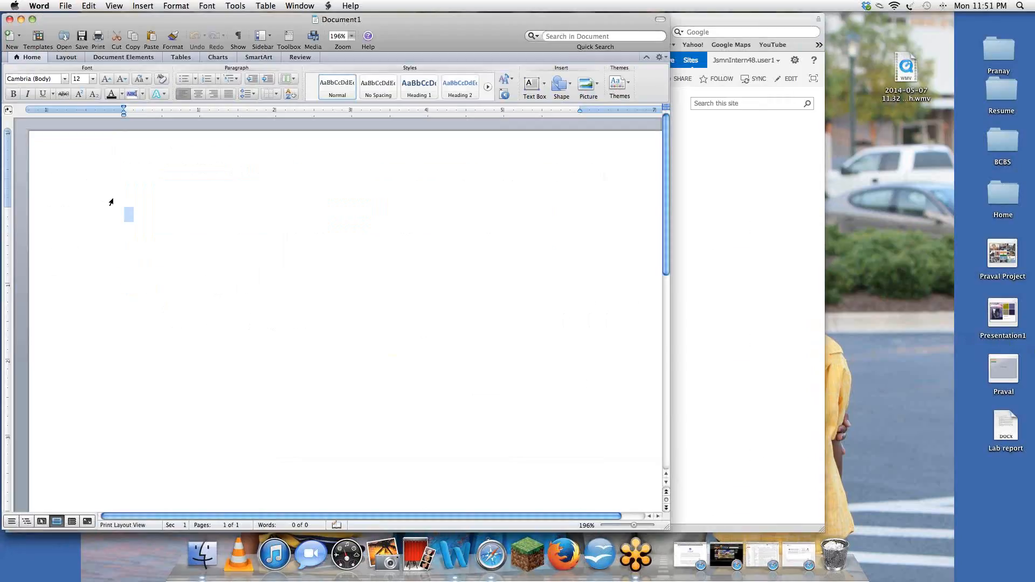
key(super+v)
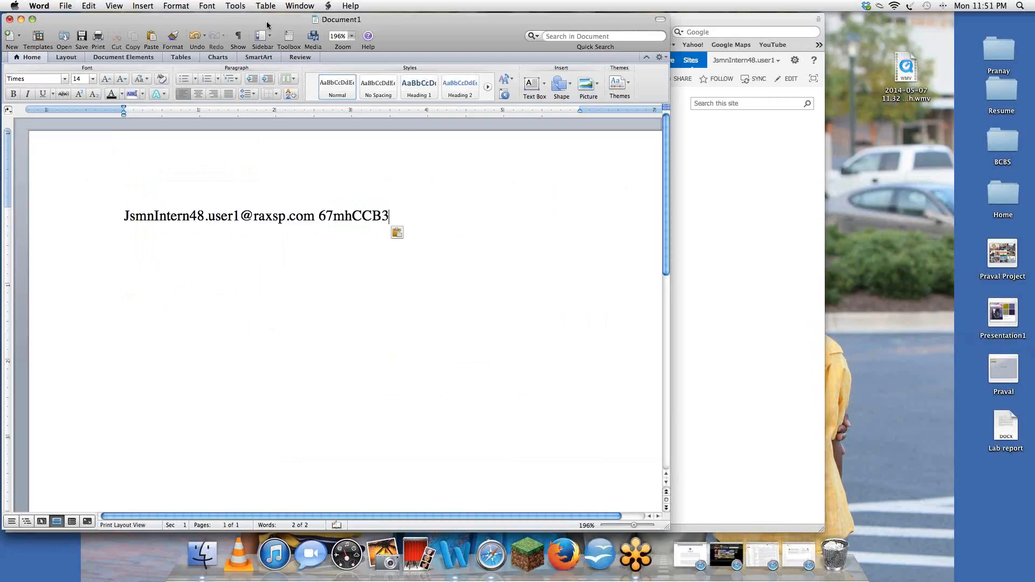
drag(399, 21, 515, 20)
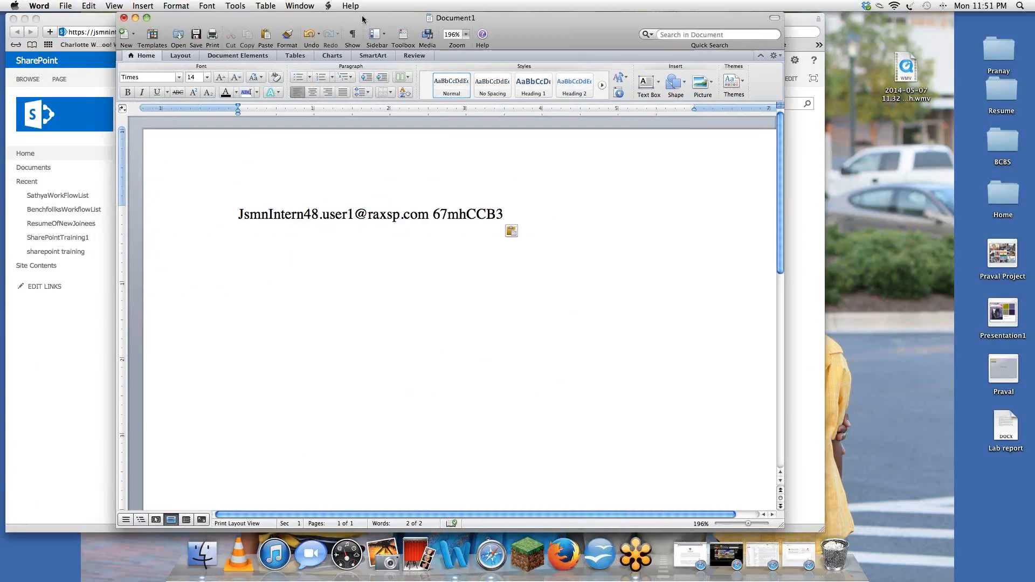
drag(368, 20, 530, 22)
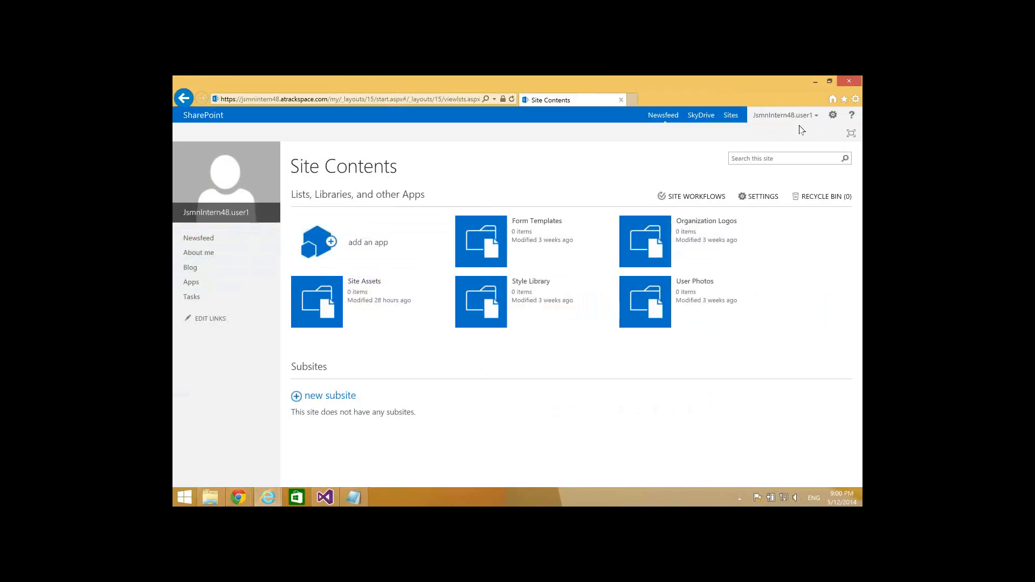
Step: Open Sites to list the followed BenchfolksSharePoint, Benchfolks and Blog sites
click(815, 118)
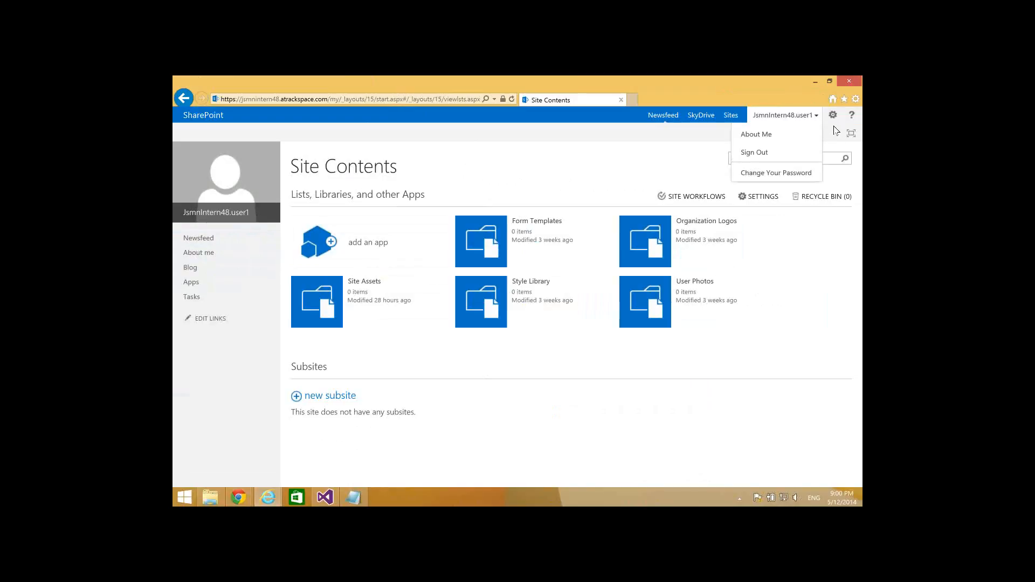
click(835, 131)
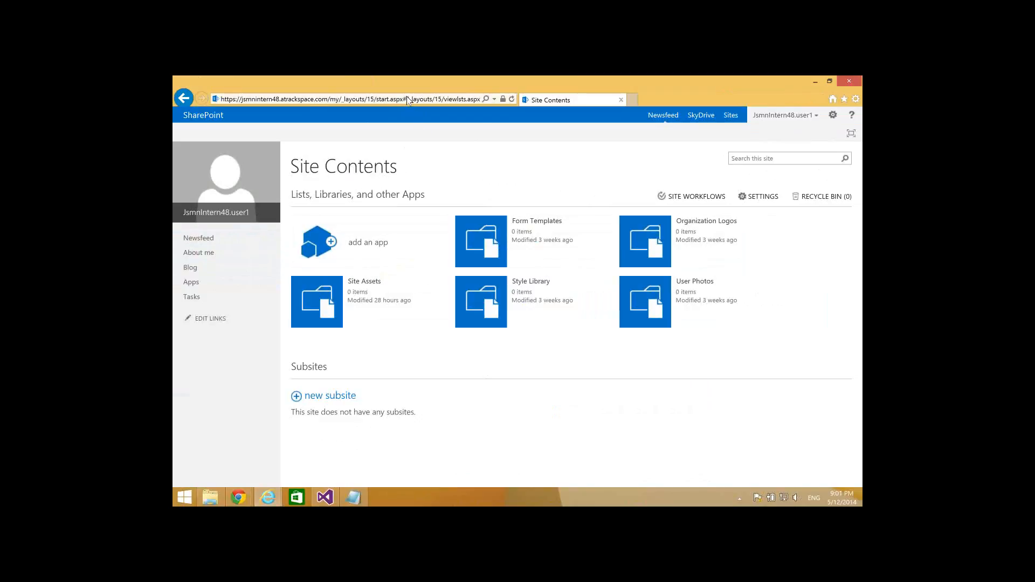
click(342, 100)
click(341, 98)
click(730, 117)
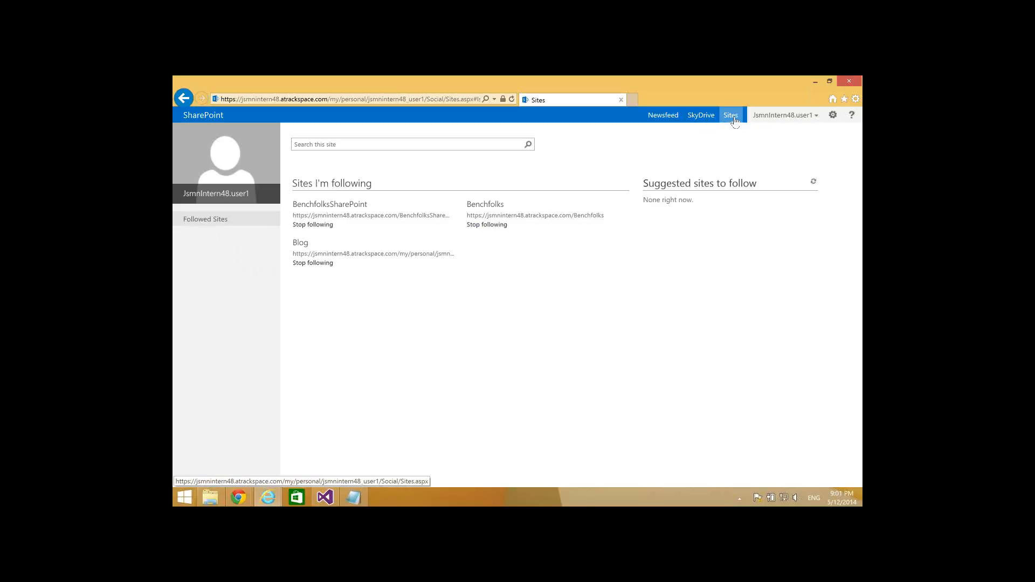
click(732, 117)
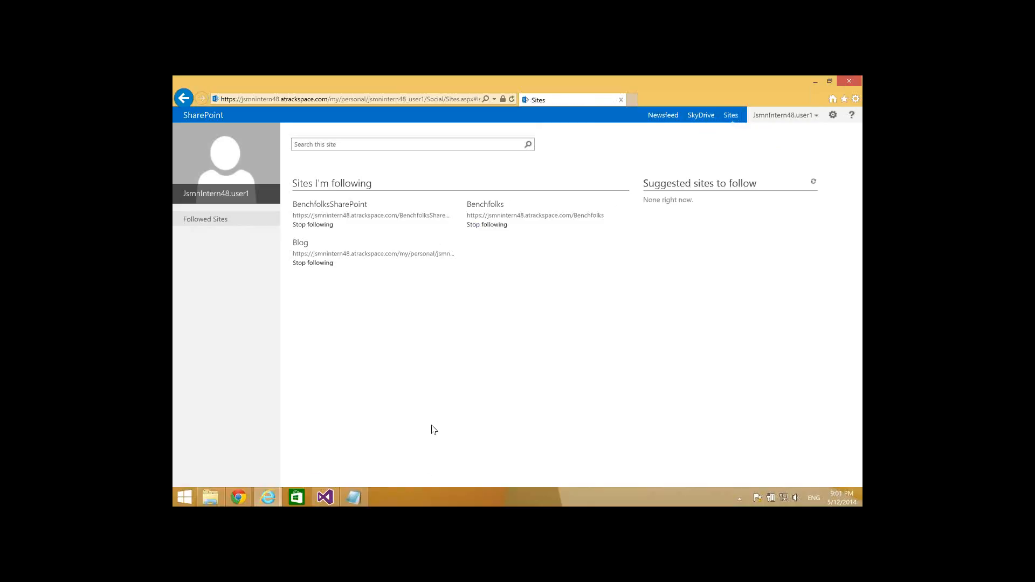
mouse_move(567, 499)
mouse_move(770, 492)
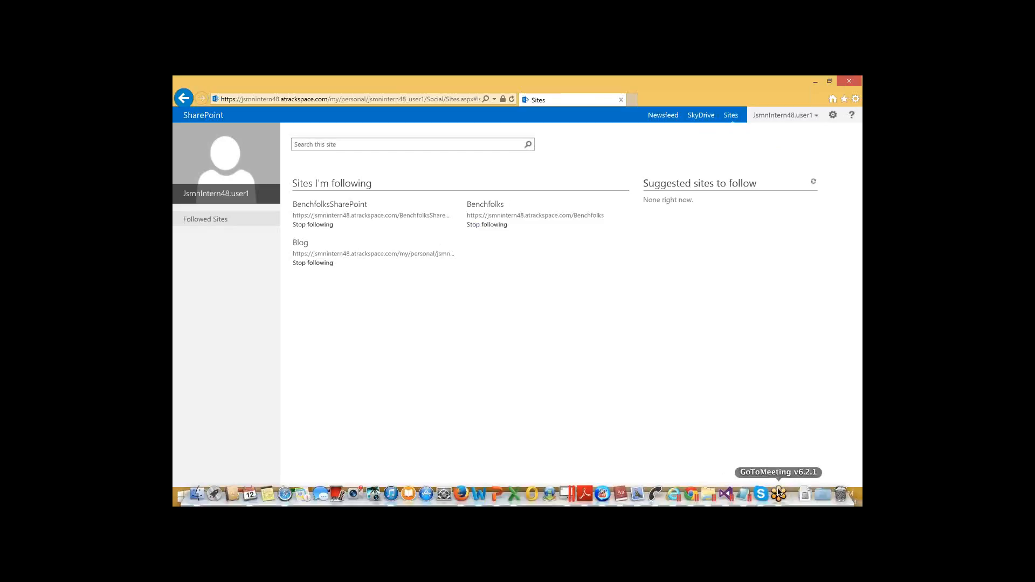
click(779, 494)
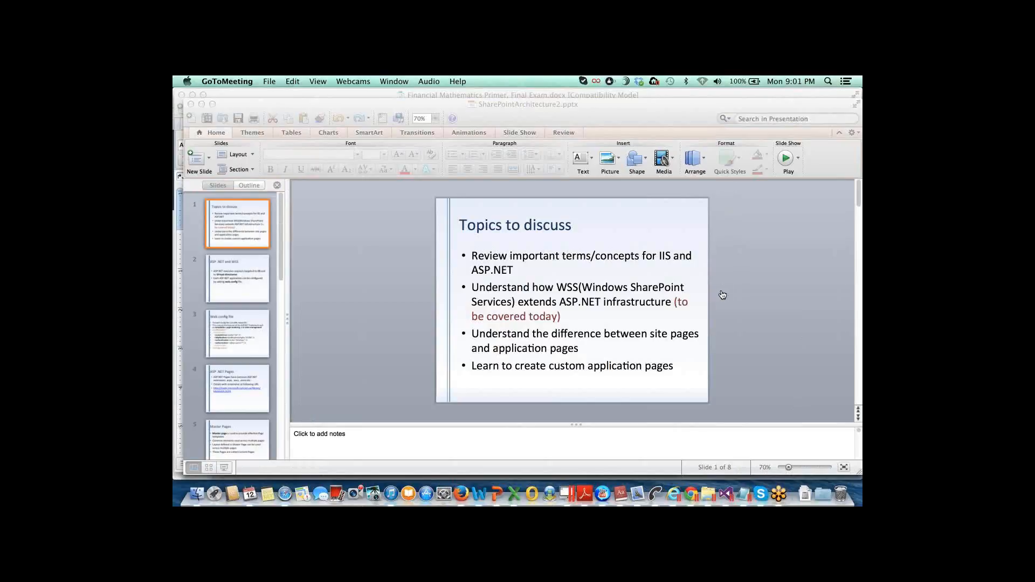
click(674, 495)
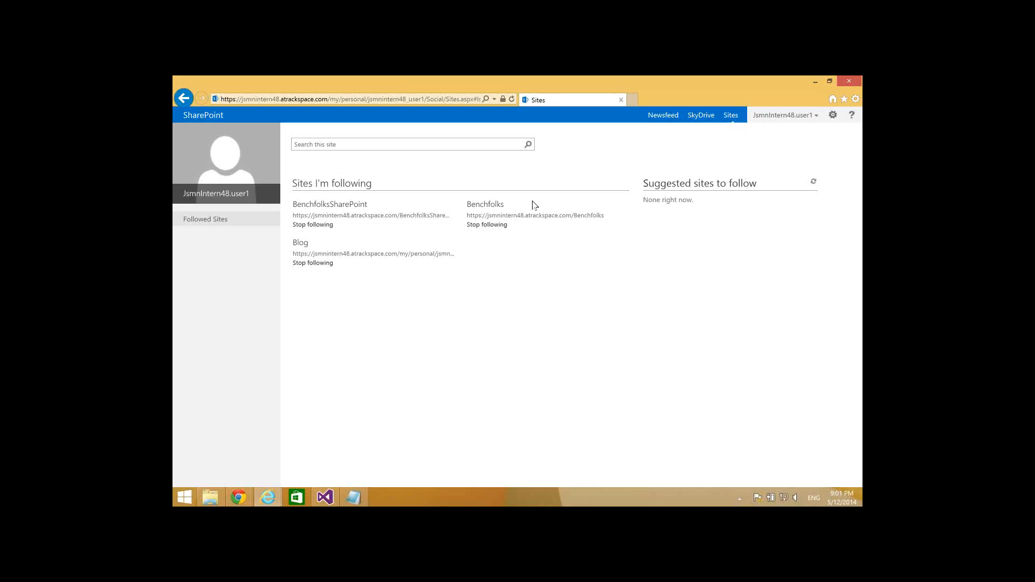
Step: Strip the address path after '.com/' and load the Rackspace SharePoint 2013 Demo root site
click(357, 100)
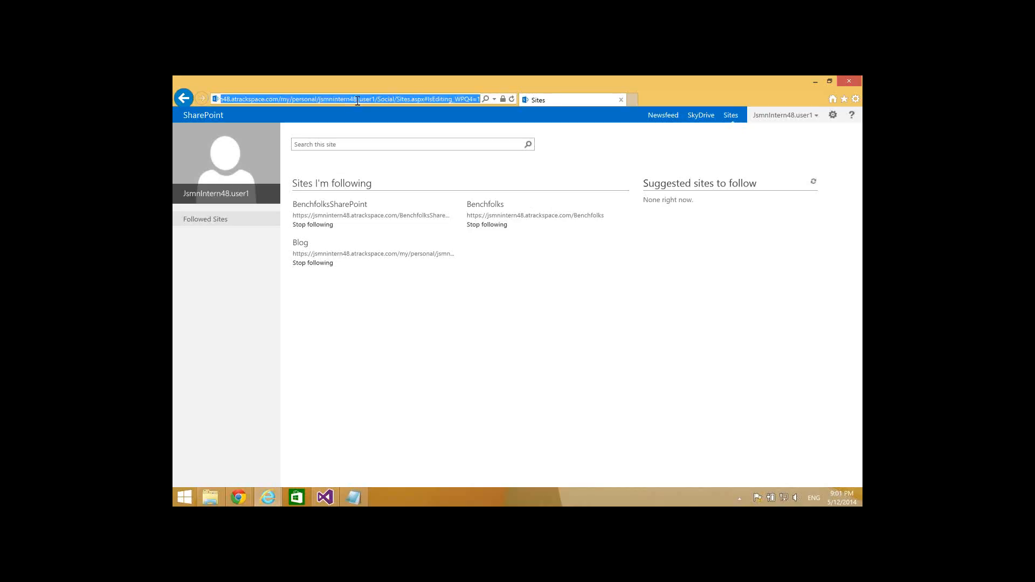
click(282, 99)
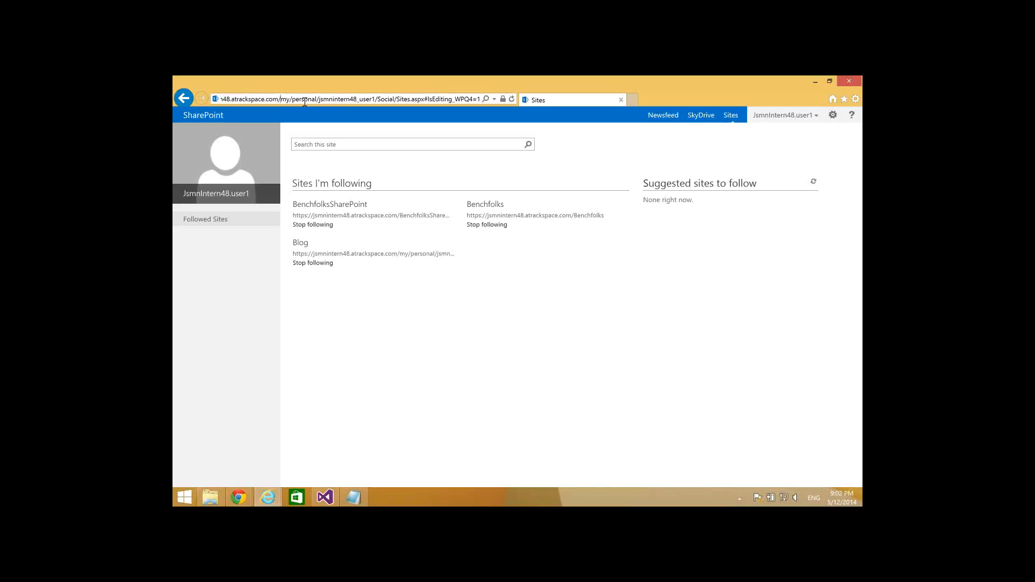
key(shift+Right)
key(shift+Right)
key(shift+Right)
key(shift+Right)
key(shift+Right)
key(shift+Right)
key(shift+Right)
key(shift+Right)
key(shift+Right)
key(shift+Right)
key(shift+Right)
key(shift+Right)
key(shift+Right)
key(shift+Right)
key(shift+Right)
key(shift+Right)
key(shift+Right)
key(shift+Right)
key(shift+Right)
key(shift+Right)
key(shift+Right)
key(shift+Right)
key(shift+Right)
key(shift+Right)
key(shift+Right)
key(shift+Right)
key(shift+Right)
key(shift+Right)
key(shift+Right)
key(shift+Right)
key(shift+Right)
key(shift+Right)
key(shift+Right)
key(shift+Right)
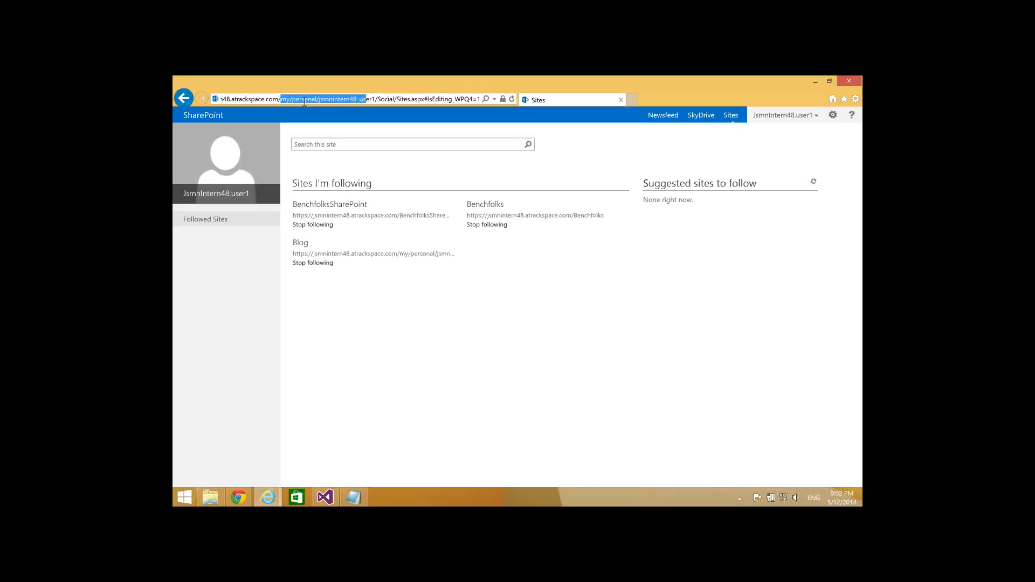
key(shift+Right)
key(shift+Right)
key(shift+Right)
key(shift+Right)
key(shift+Right)
key(shift+Right)
key(shift+Right)
key(shift+Right)
key(shift+Right)
key(shift+Right)
key(shift+Right)
key(shift+Right)
key(shift+Right)
key(shift+Right)
key(shift+Right)
key(shift+Right)
key(shift+Right)
key(shift+Right)
key(shift+Right)
key(shift+Right)
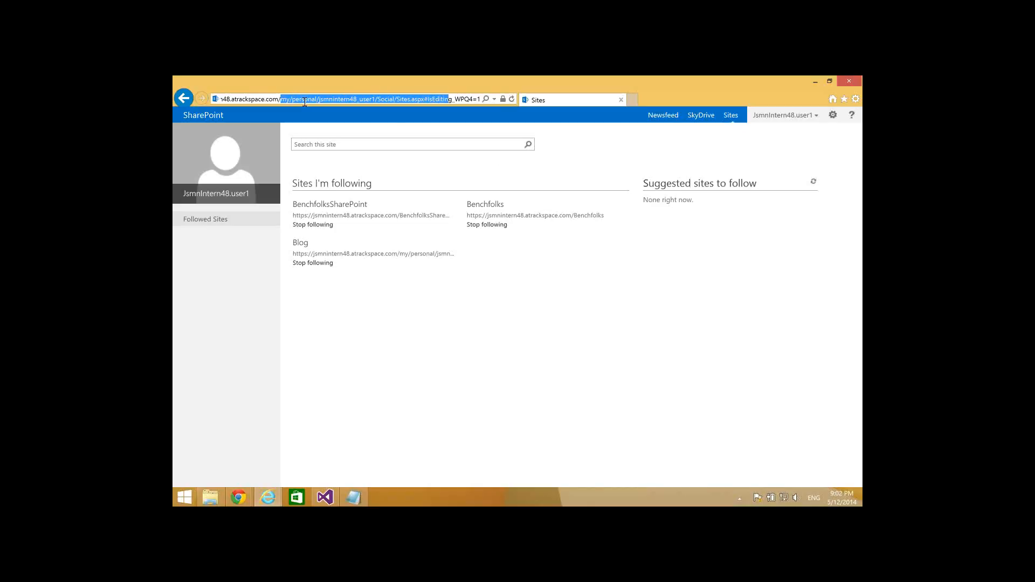
key(shift+Right)
key(shift+Right)
key(BackSpace)
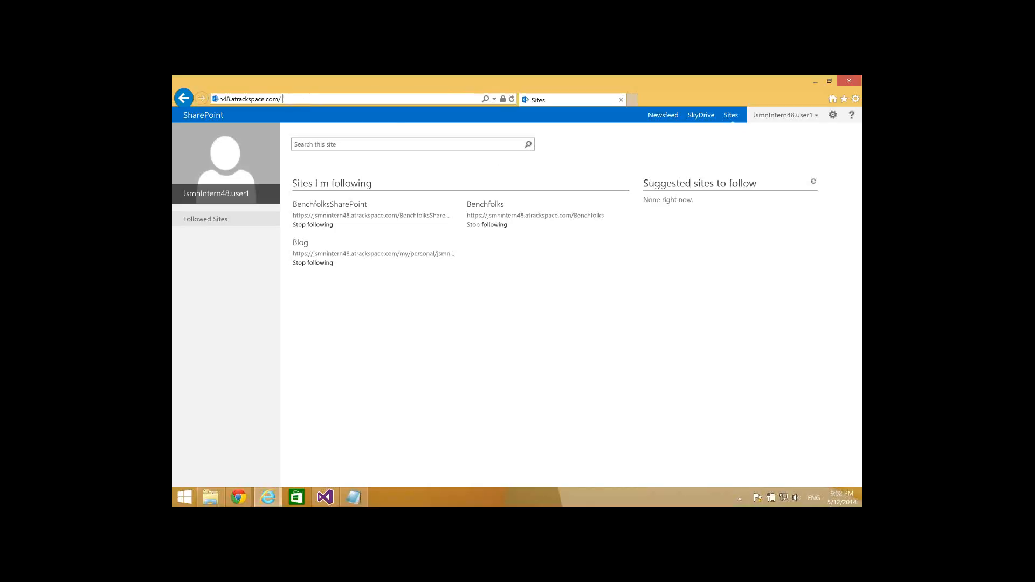
key(Escape)
key(Return)
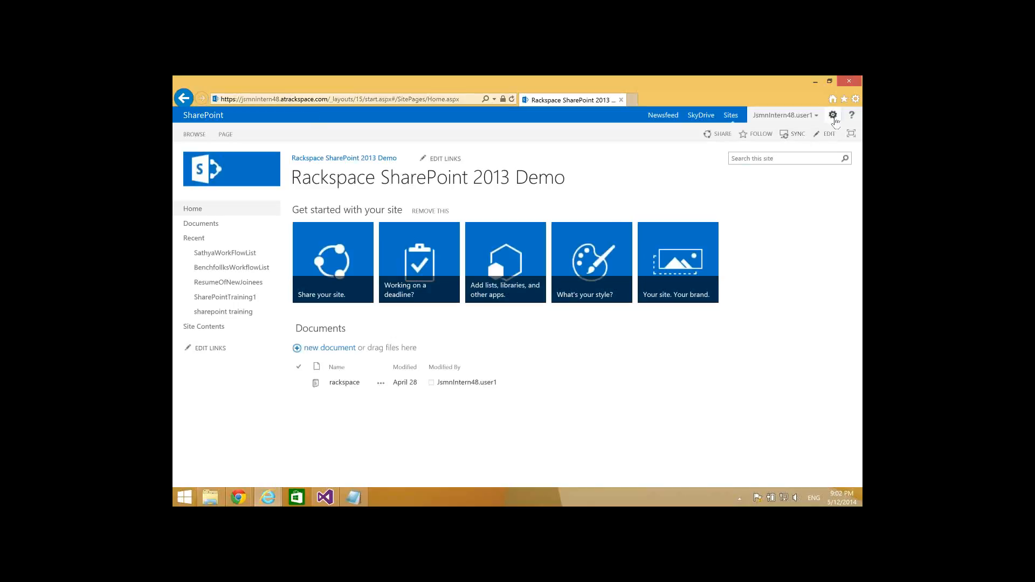
Step: Open the root site's Site Contents from the gear menu, then return to SharePointArchitecture2.pptx
click(834, 116)
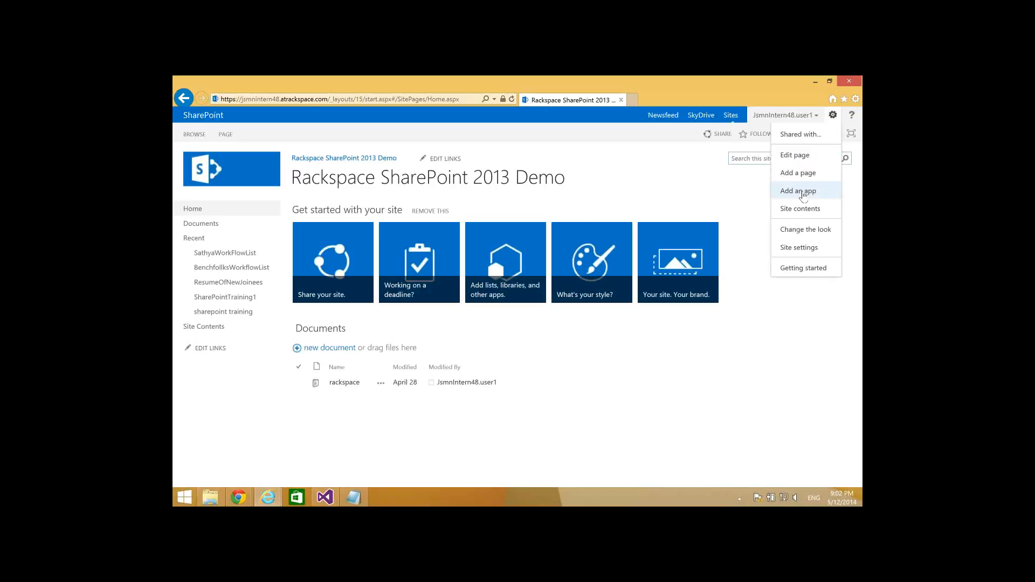
click(801, 211)
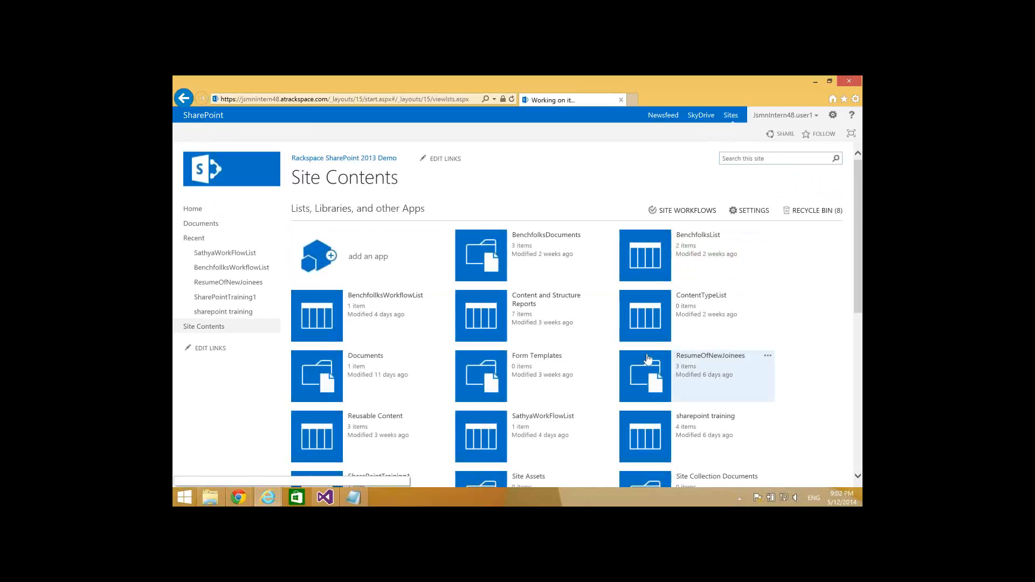
mouse_move(567, 502)
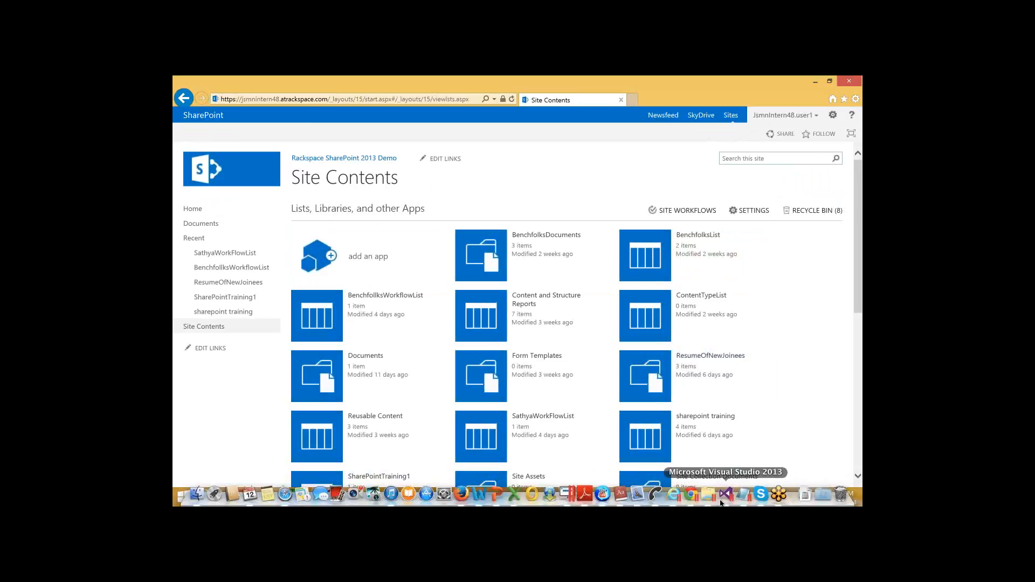
click(780, 495)
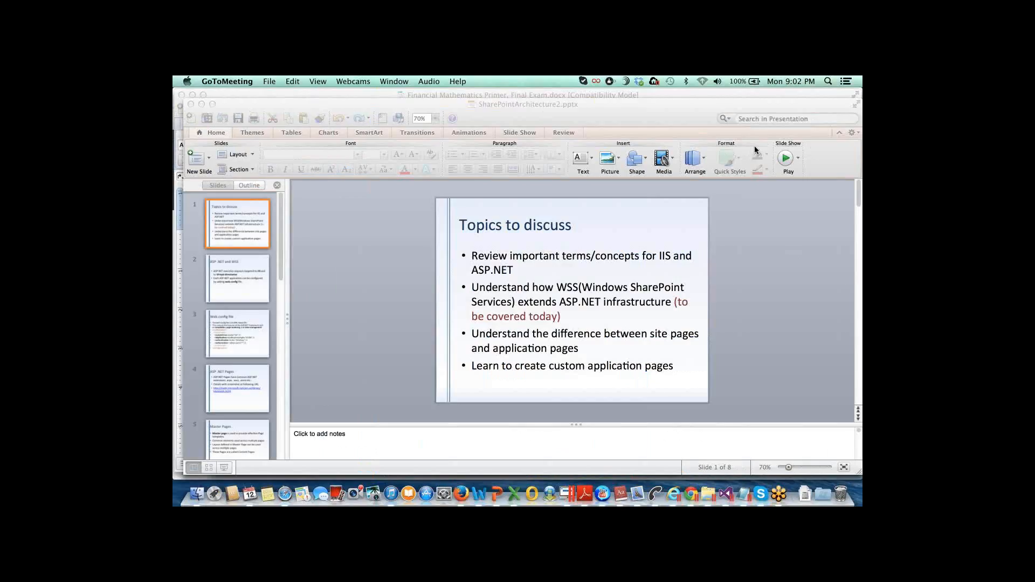
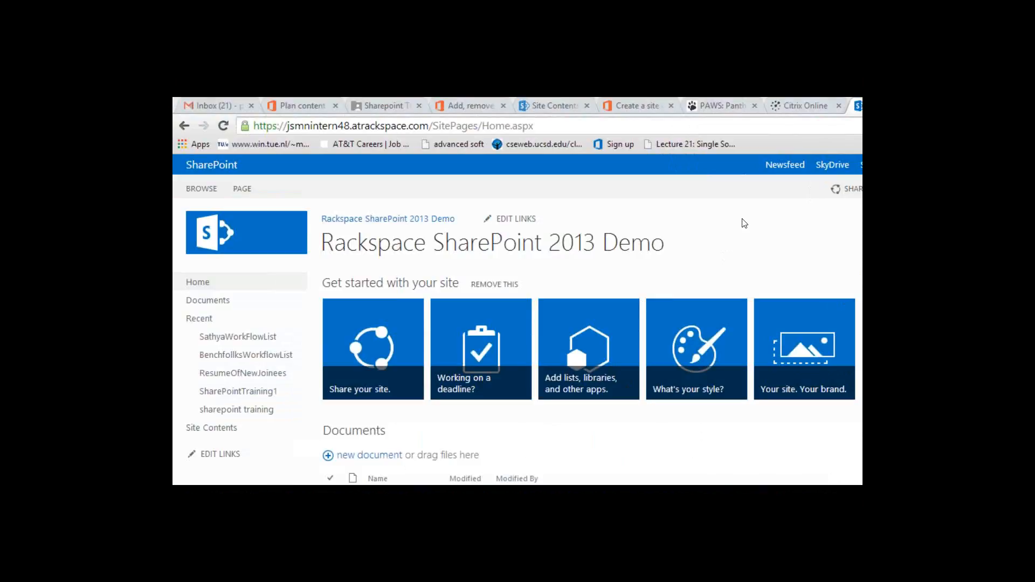
Step: From Site Contents, start a new subsite titled SampleSite with description Sample and URL name Sample_Rahul
click(211, 428)
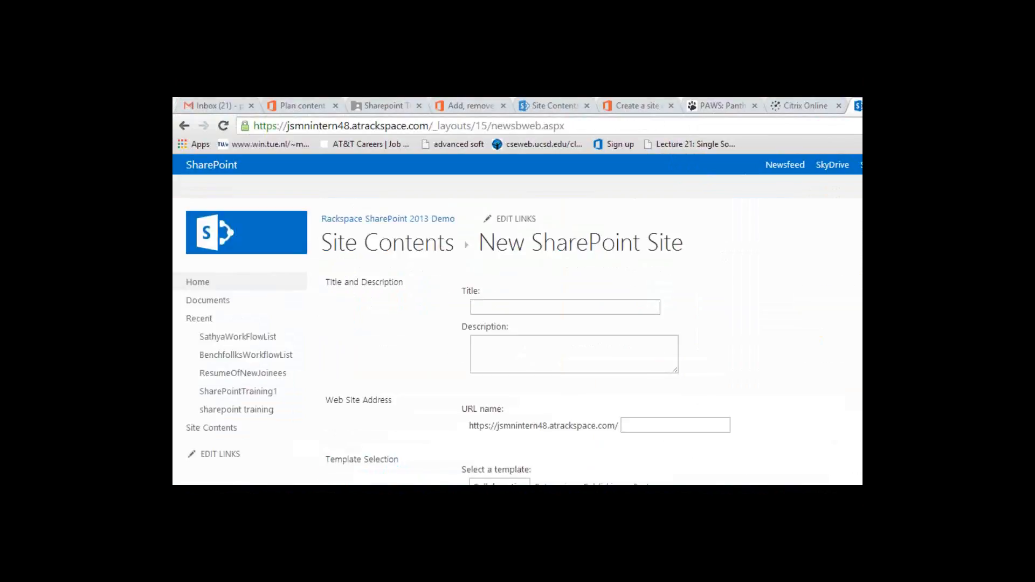
click(548, 305)
text(SampleSite)
key(Tab)
text(Sample)
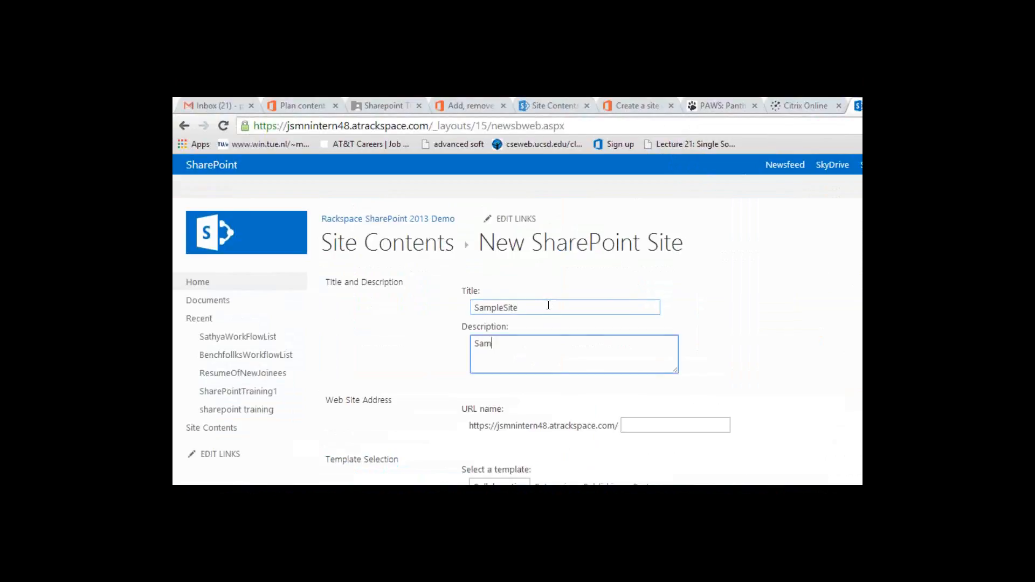
key(Tab)
text(Sampl)
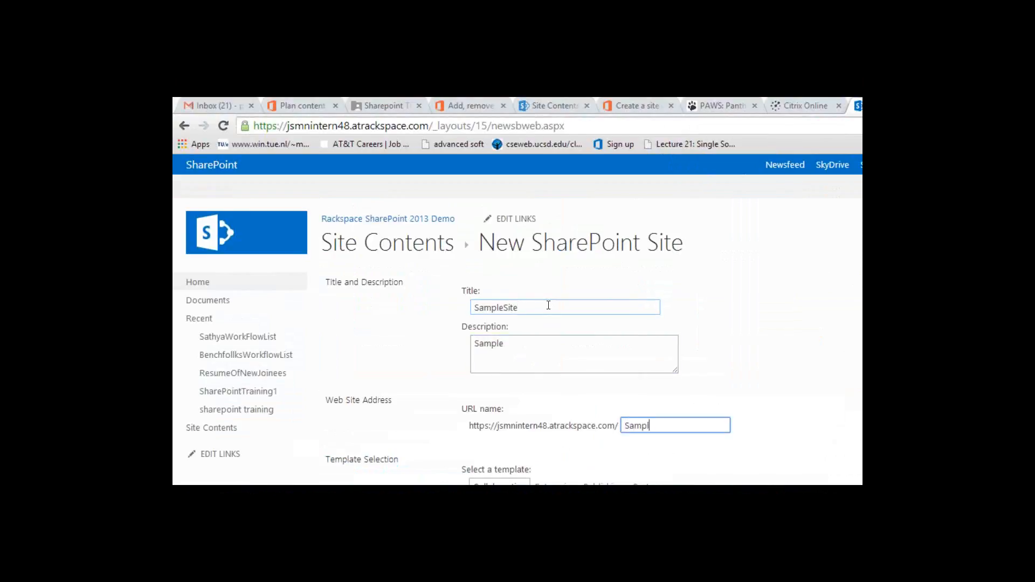
text(e_Rahu)
text(l)
Step: Extend the new site's title to SampleSite_Rahul
scroll(548, 306, down, 4)
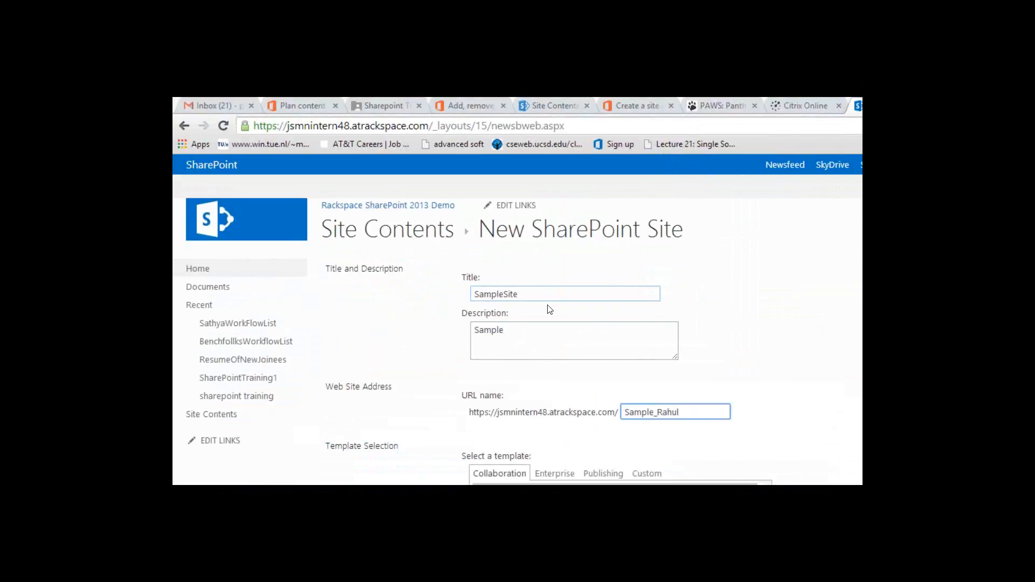
scroll(701, 377, up, 4)
click(781, 422)
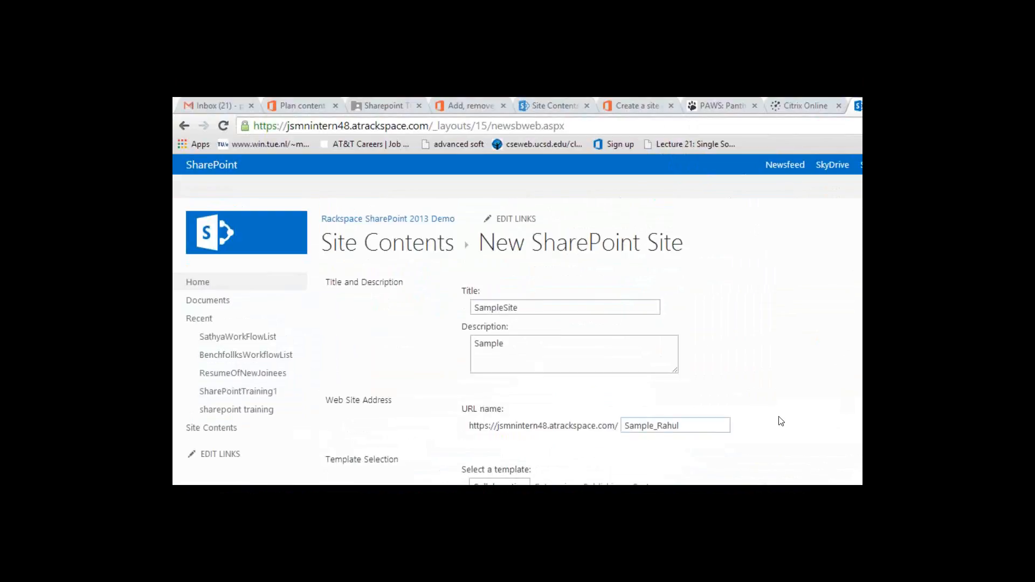
scroll(781, 421, down, 1)
click(555, 253)
text(_Rahul)
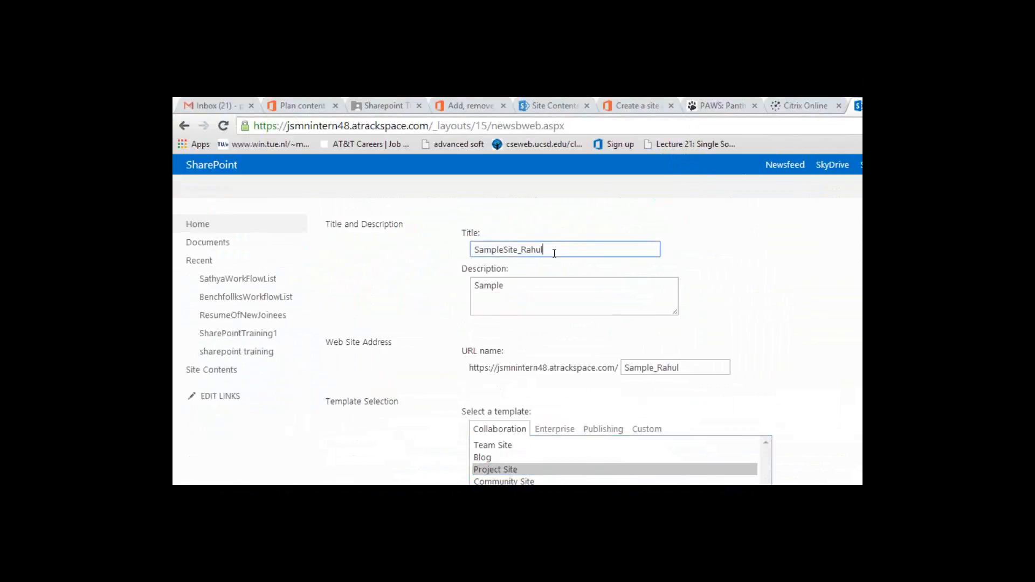
click(732, 323)
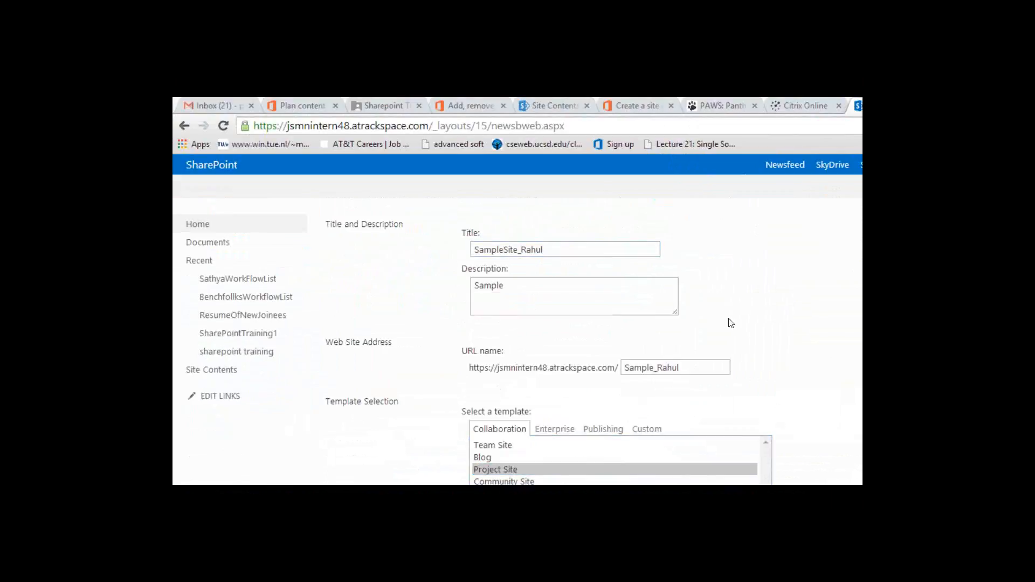
scroll(730, 323, down, 4)
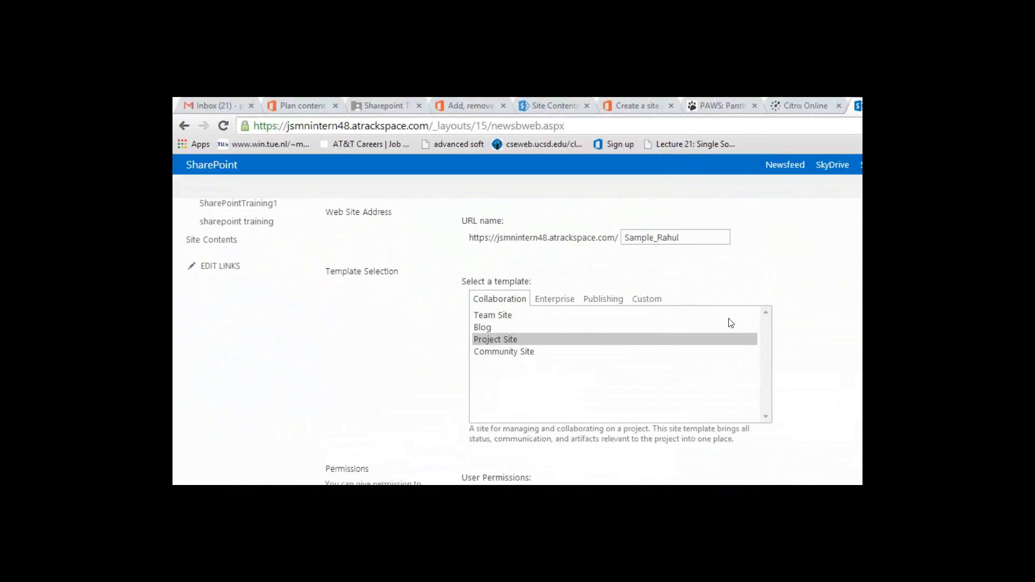
Step: Scroll down the New SharePoint Site form toward the Project Site template and Create button
scroll(730, 323, down, 3)
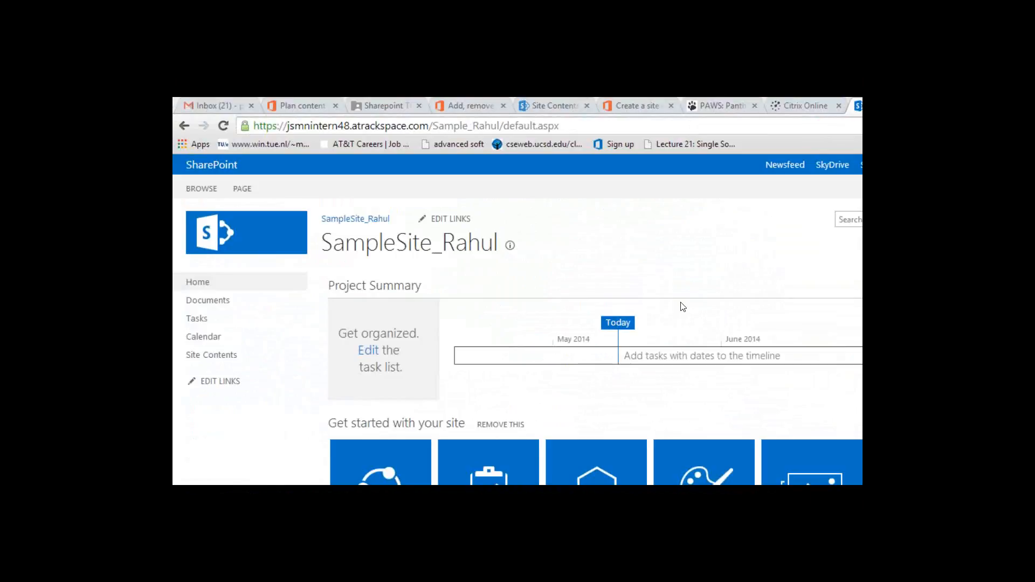
click(682, 308)
scroll(682, 307, down, 3)
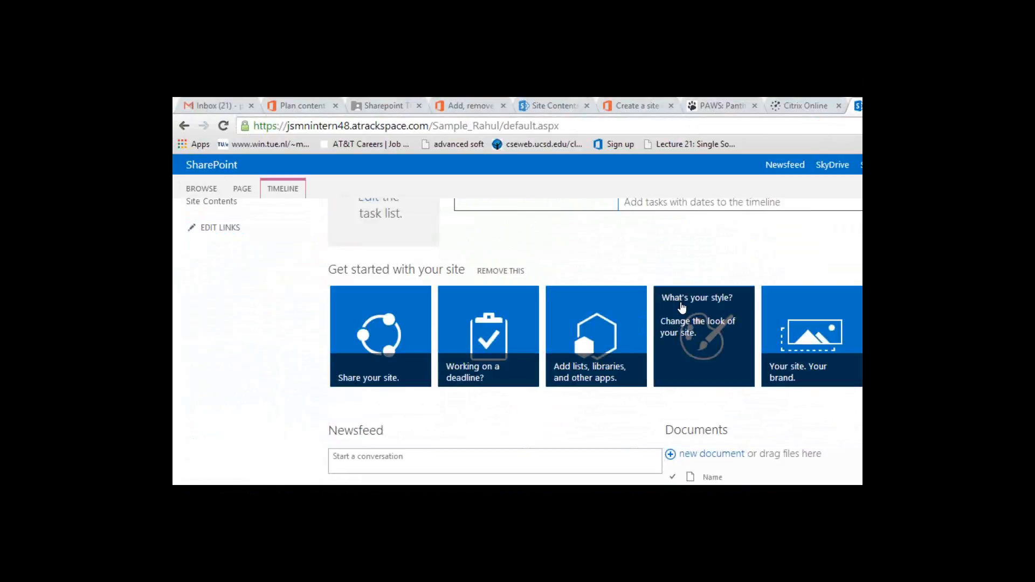
scroll(683, 307, up, 3)
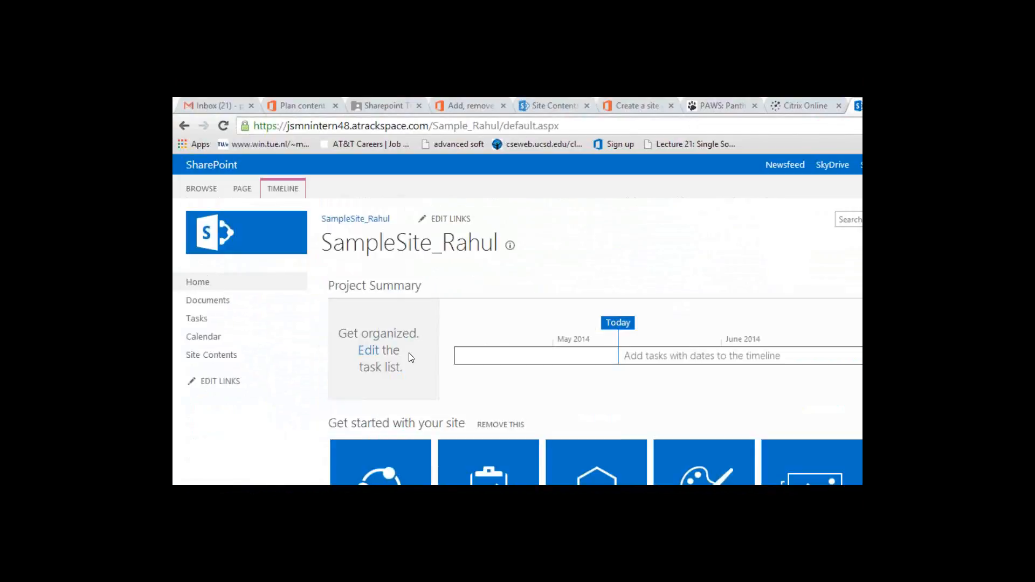
scroll(460, 413, down, 3)
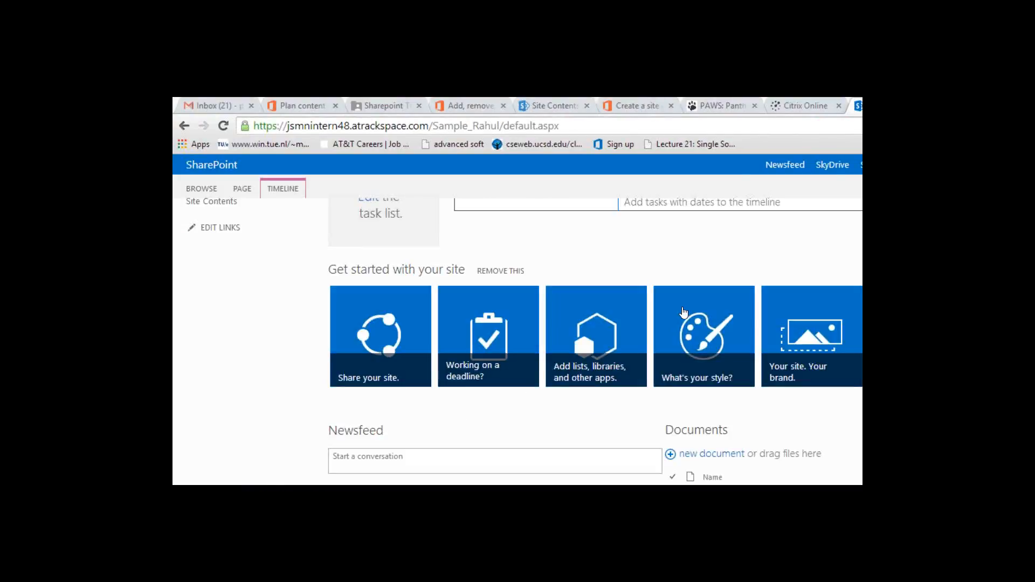
scroll(791, 264, up, 3)
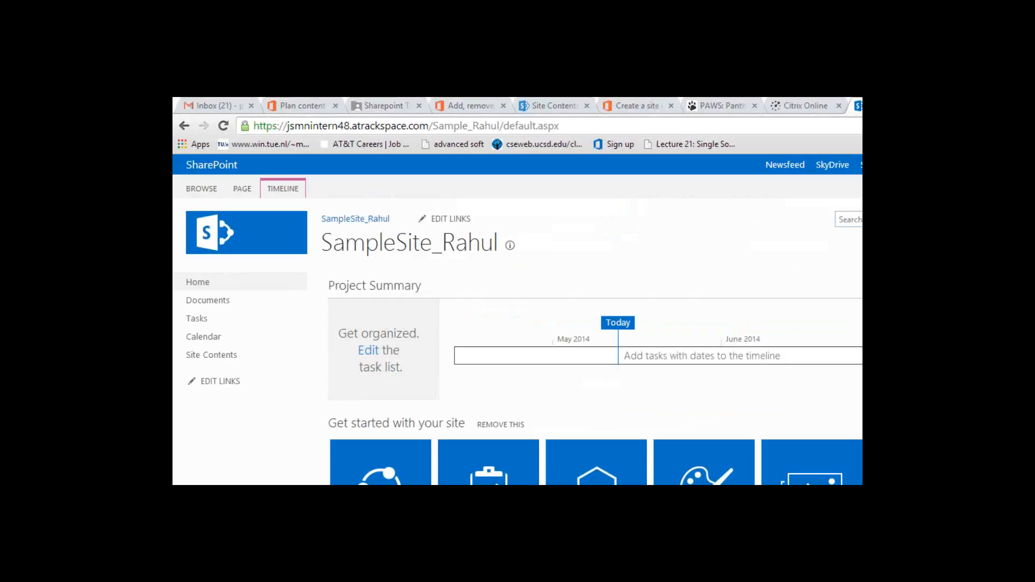
scroll(517, 339, down, 3)
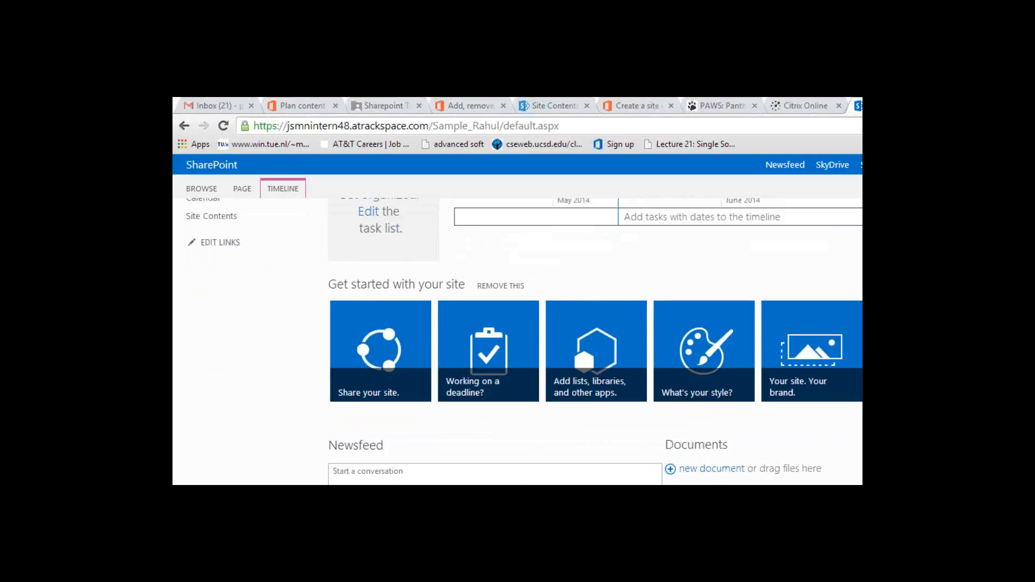
scroll(518, 339, up, 1)
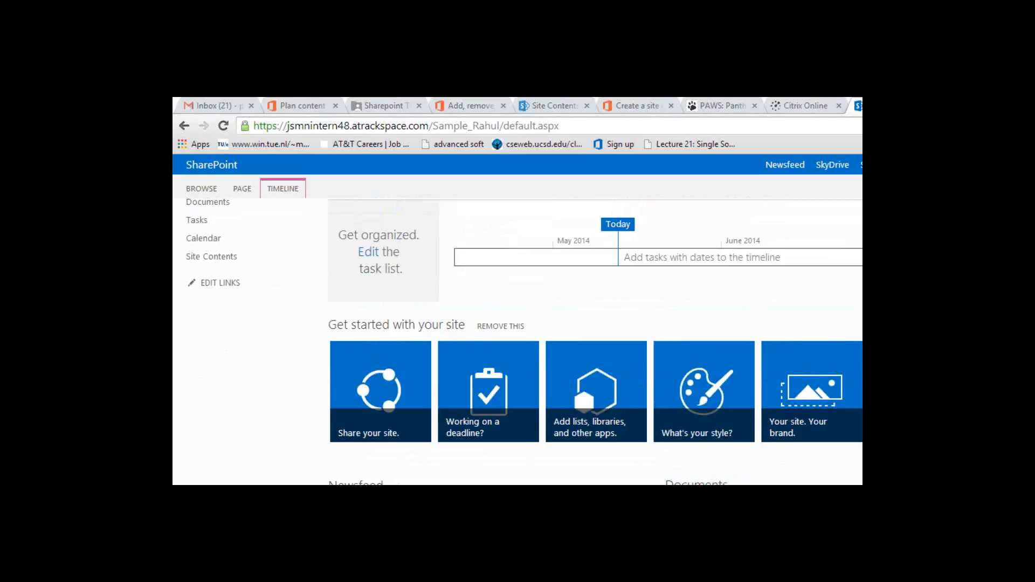
scroll(518, 340, up, 2)
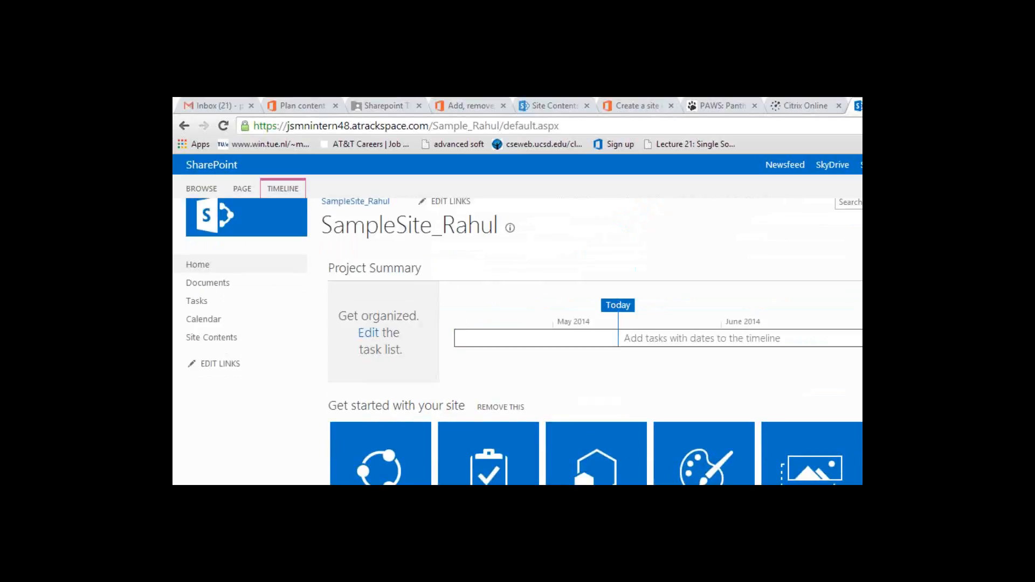
scroll(240, 191, up, 1)
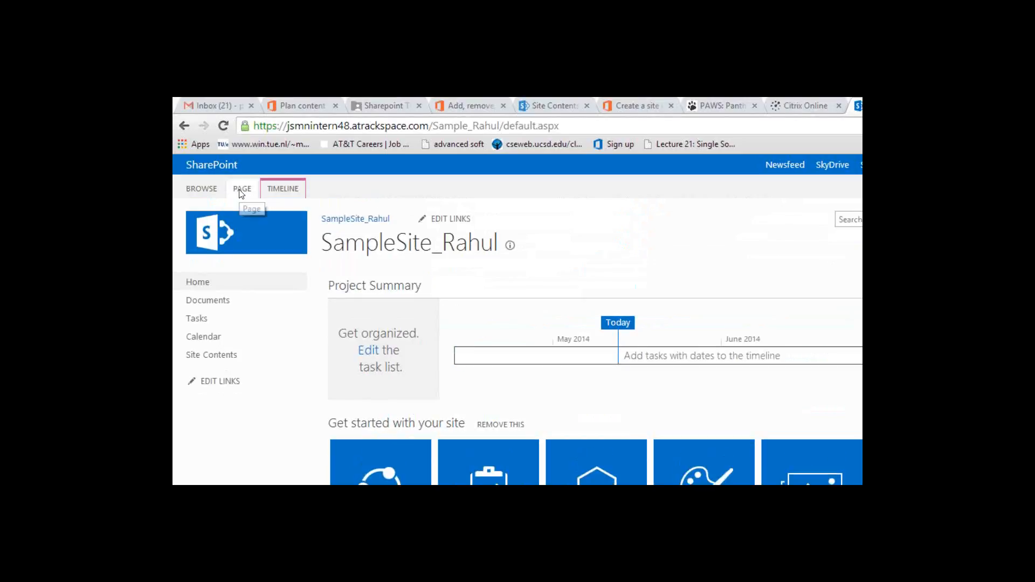
click(242, 190)
click(269, 353)
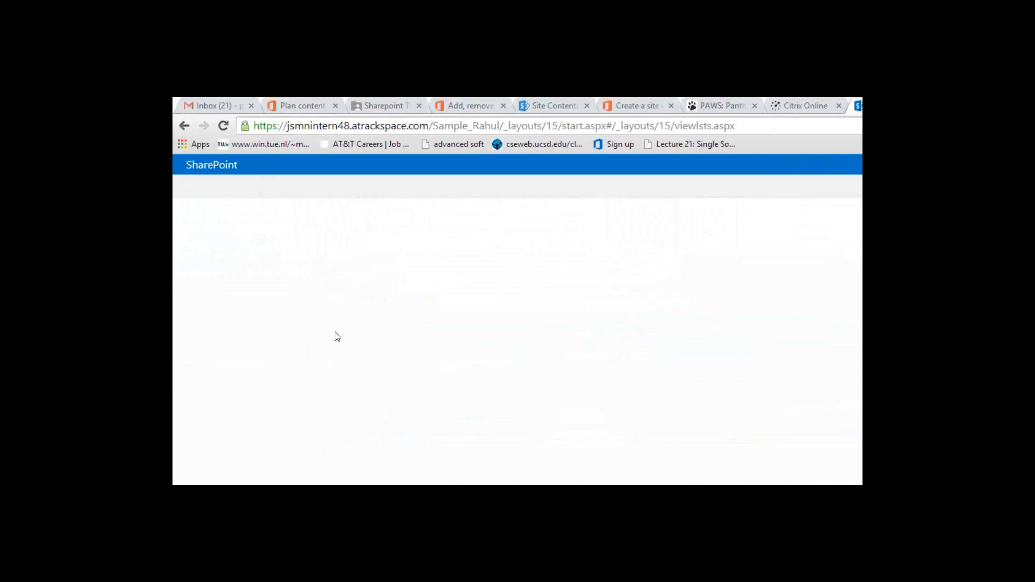
click(181, 127)
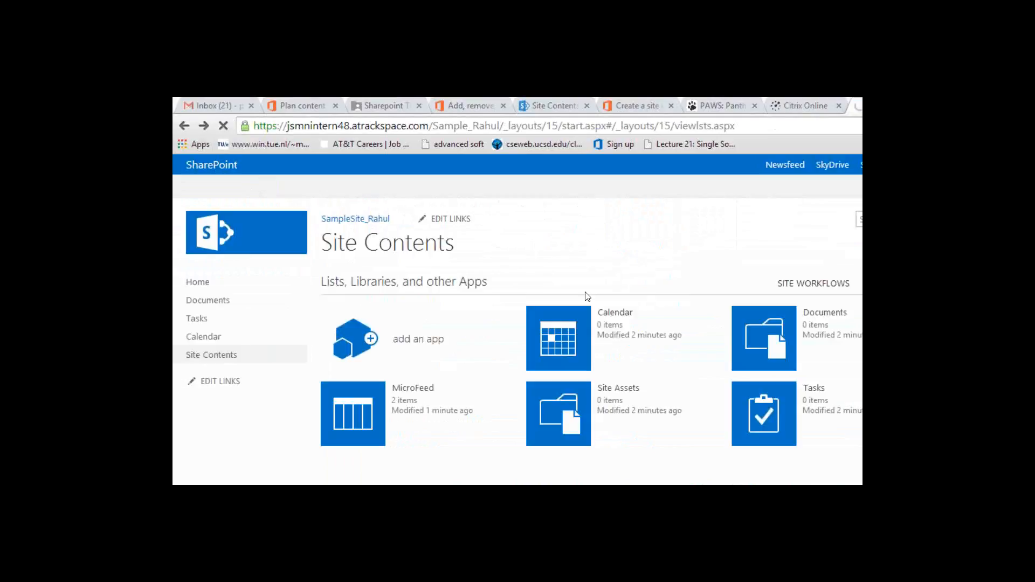
scroll(482, 407, down, 3)
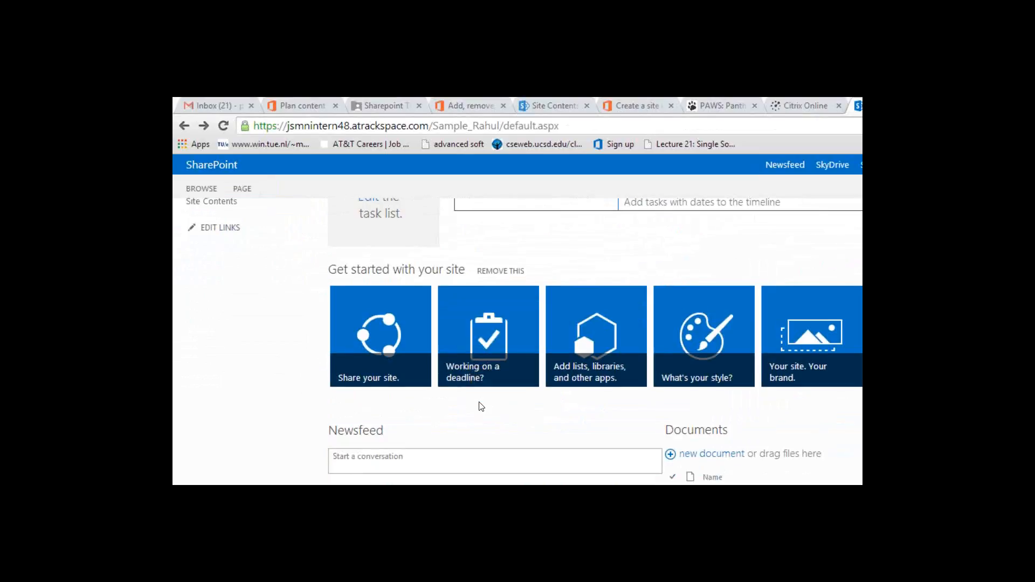
scroll(482, 406, up, 3)
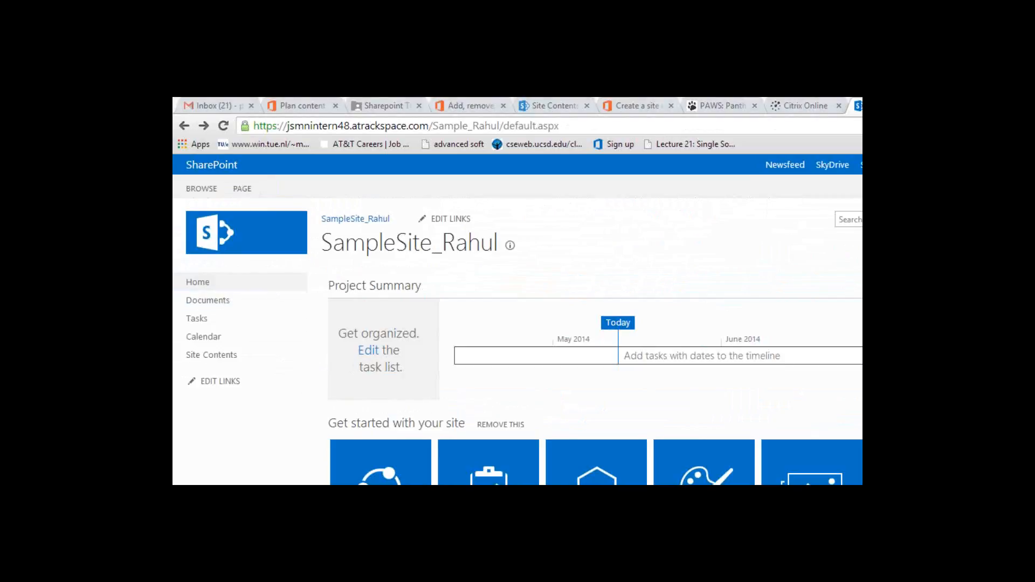
scroll(517, 341, down, 1)
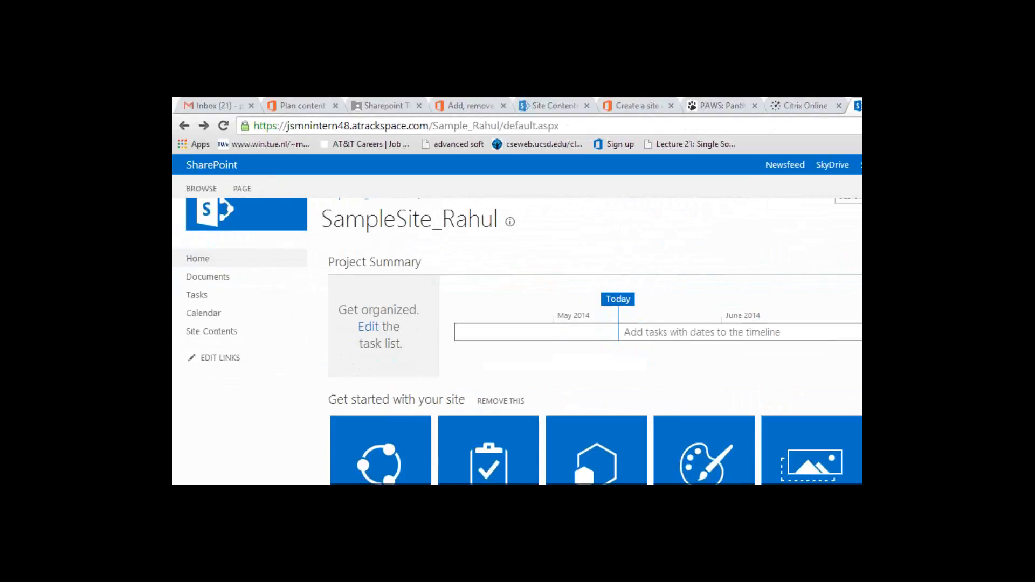
scroll(517, 341, down, 1)
scroll(517, 341, down, 4)
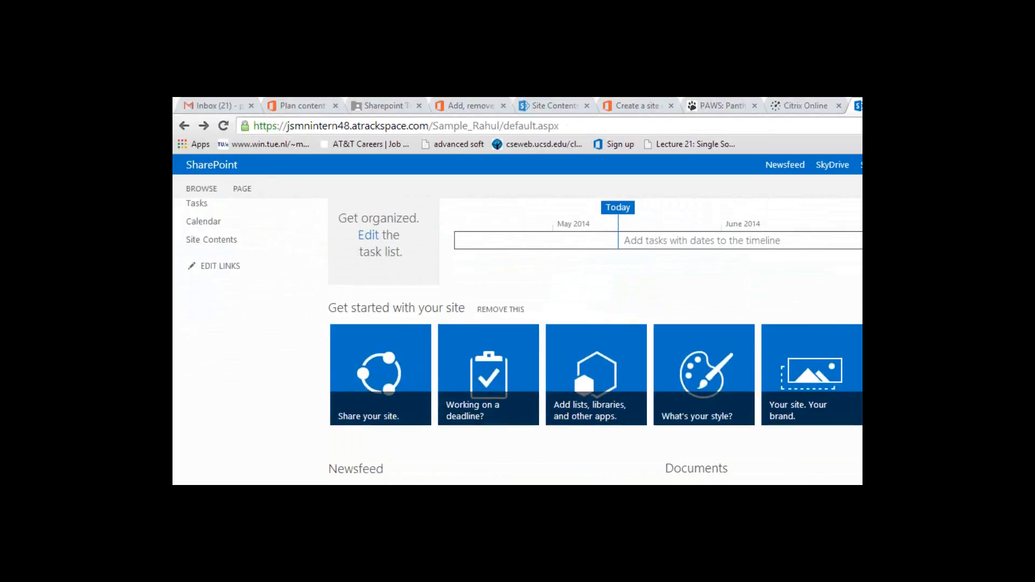
scroll(518, 341, up, 5)
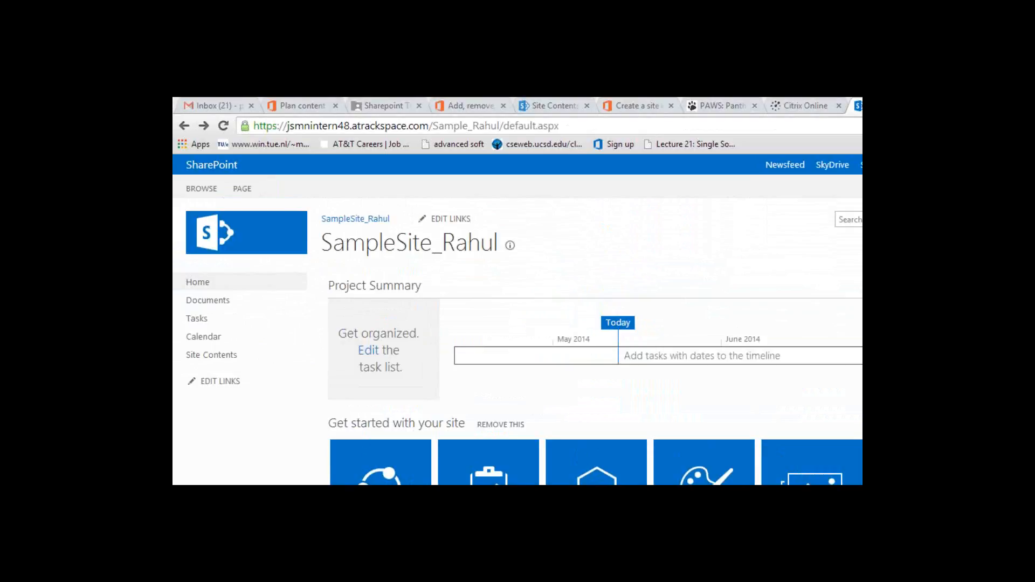
Step: Edit the home page and add the Calendar web part at the top
click(237, 191)
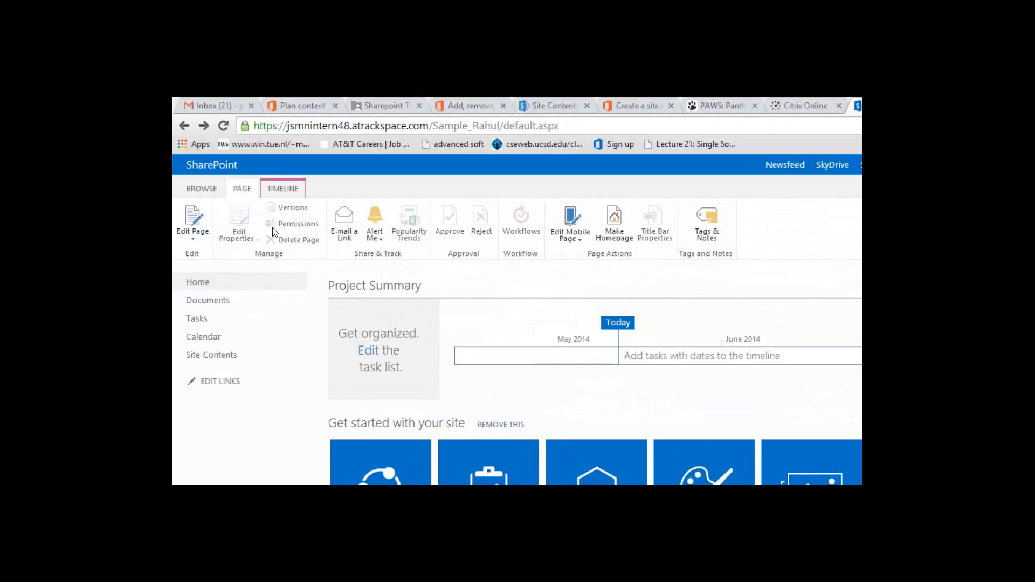
click(192, 237)
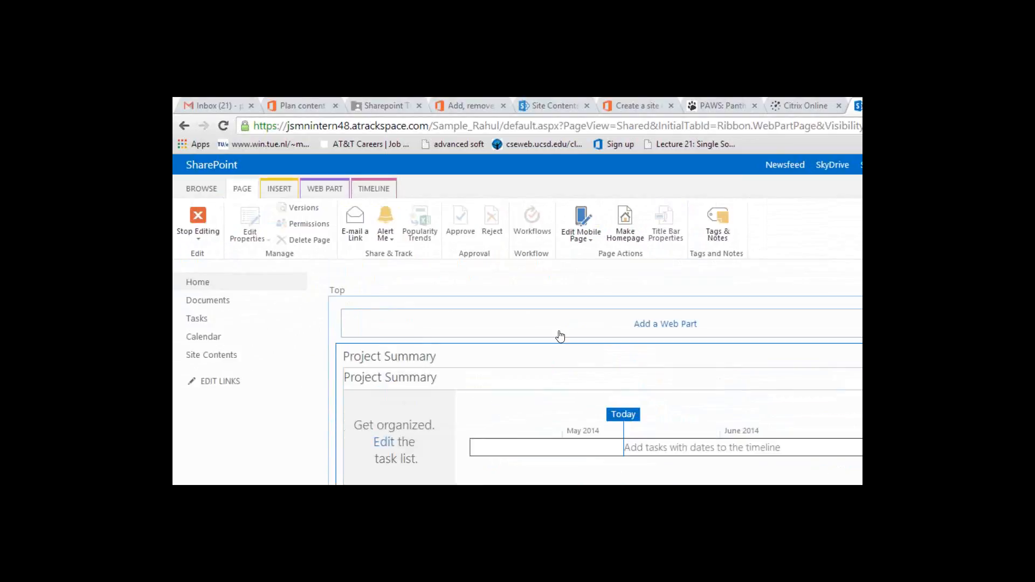
click(691, 326)
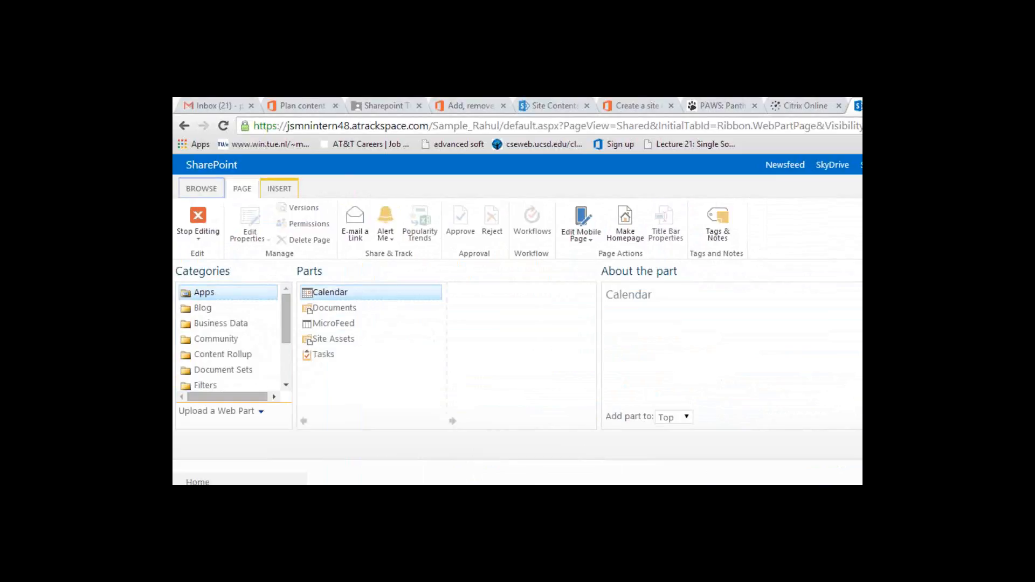
click(862, 417)
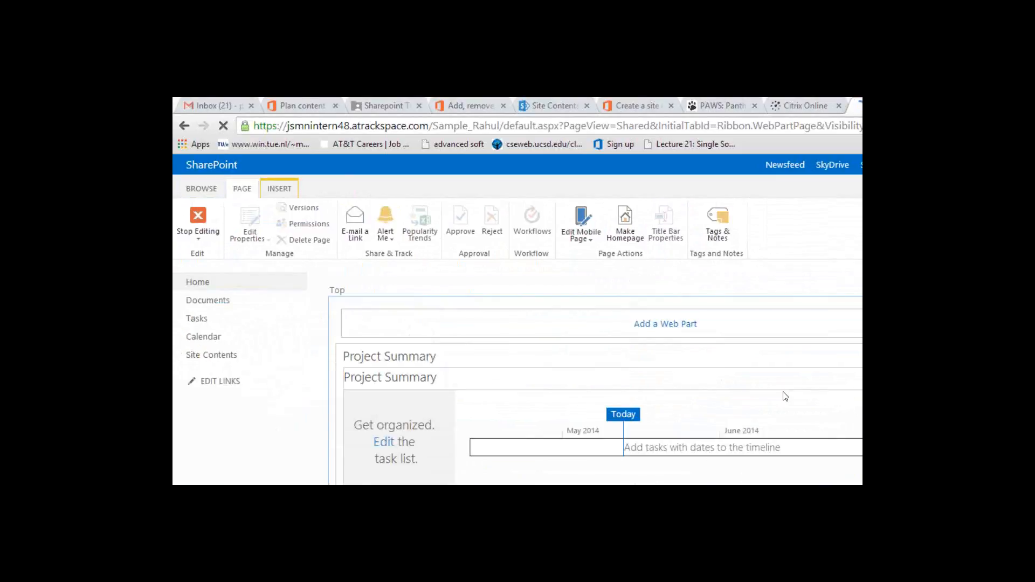
scroll(785, 397, down, 6)
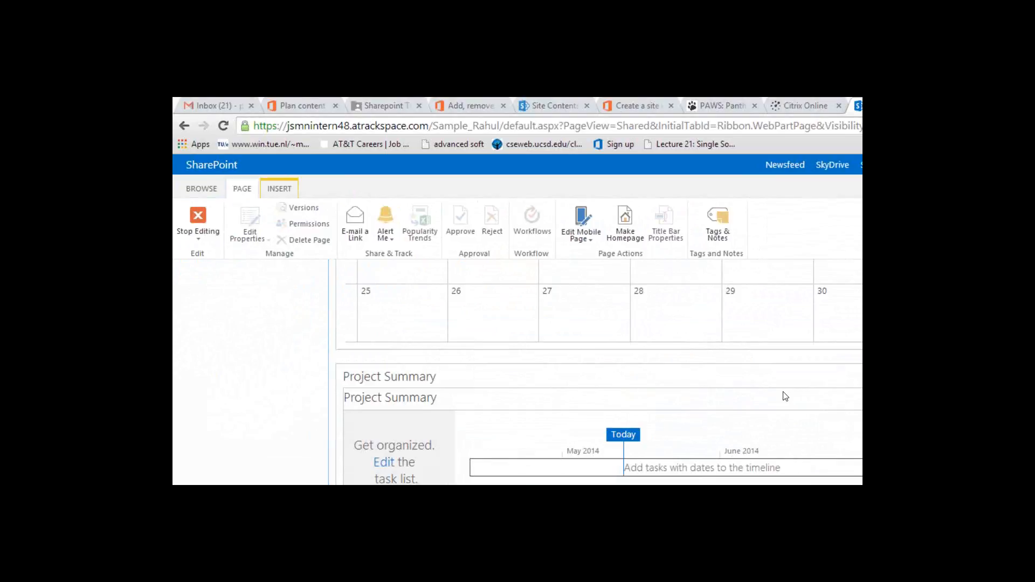
scroll(785, 397, up, 3)
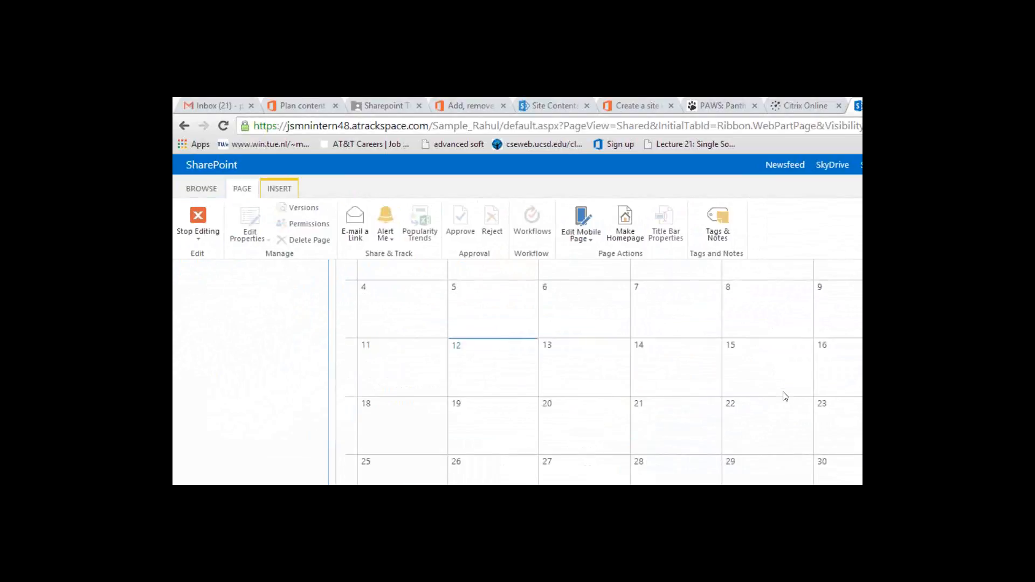
scroll(786, 397, up, 2)
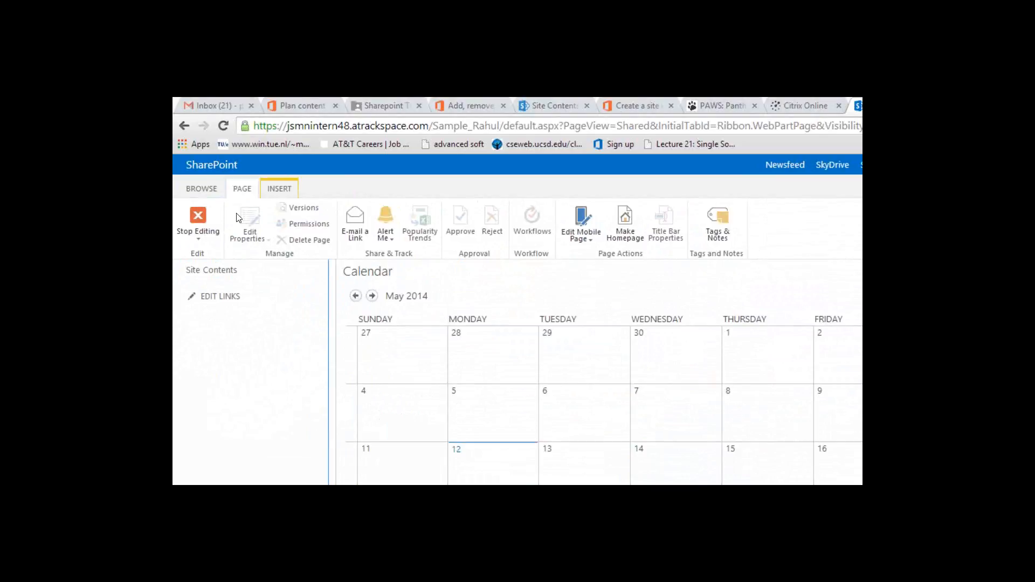
Step: Stop editing to save the home page with its Calendar, then return to normal browsing
click(200, 216)
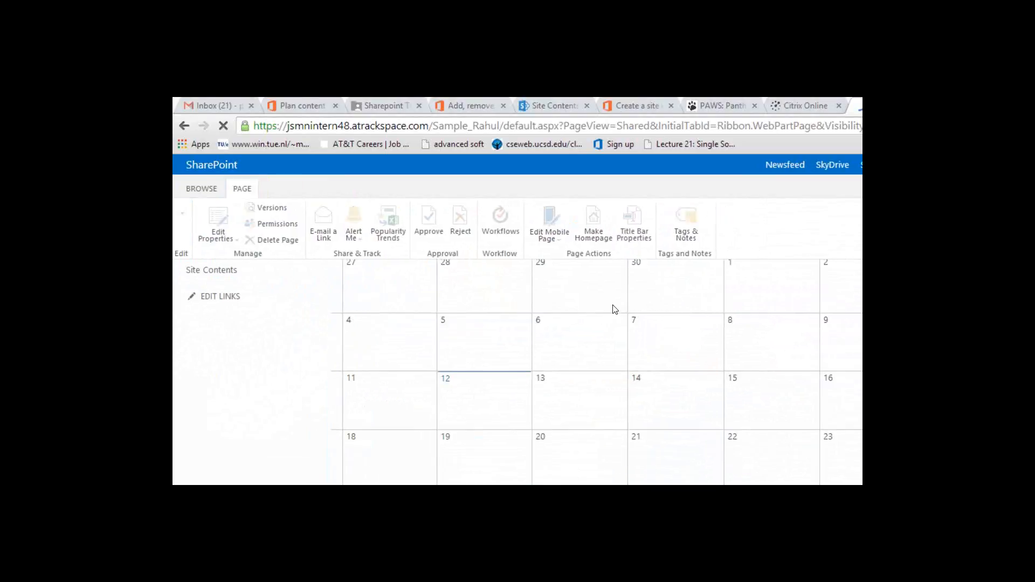
scroll(615, 307, up, 2)
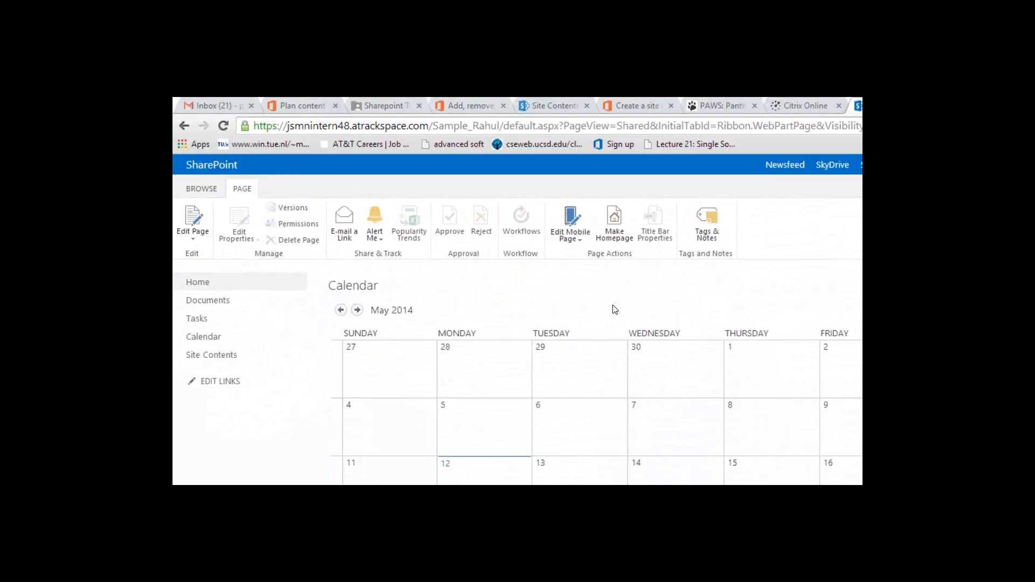
scroll(614, 309, down, 5)
scroll(614, 309, down, 4)
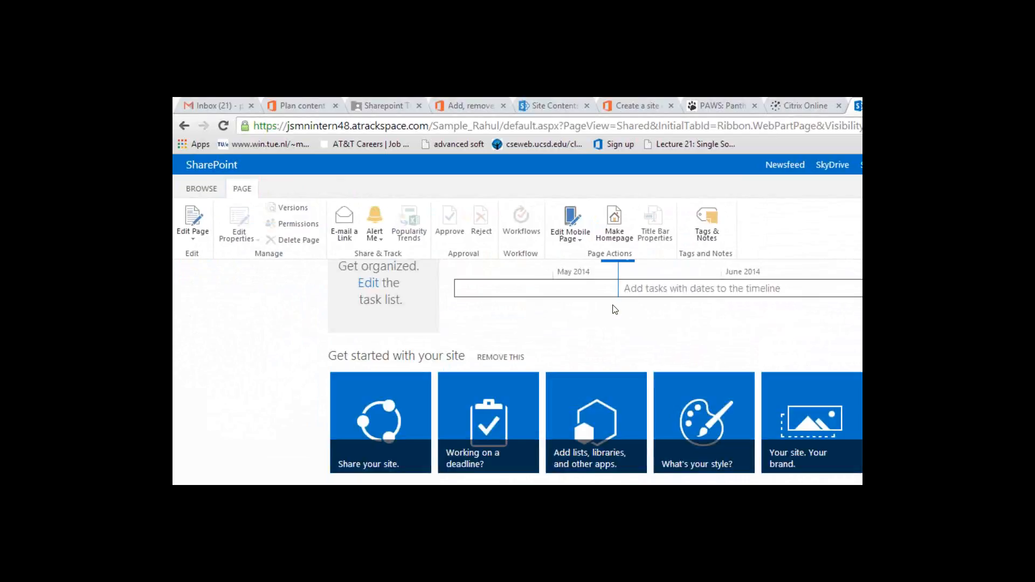
scroll(615, 309, down, 2)
scroll(615, 309, up, 10)
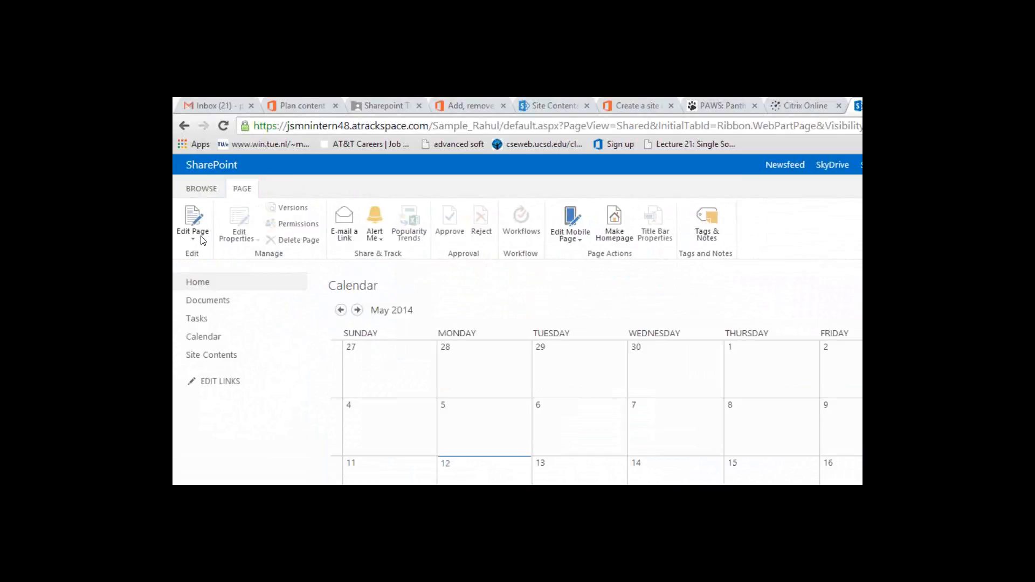
click(211, 190)
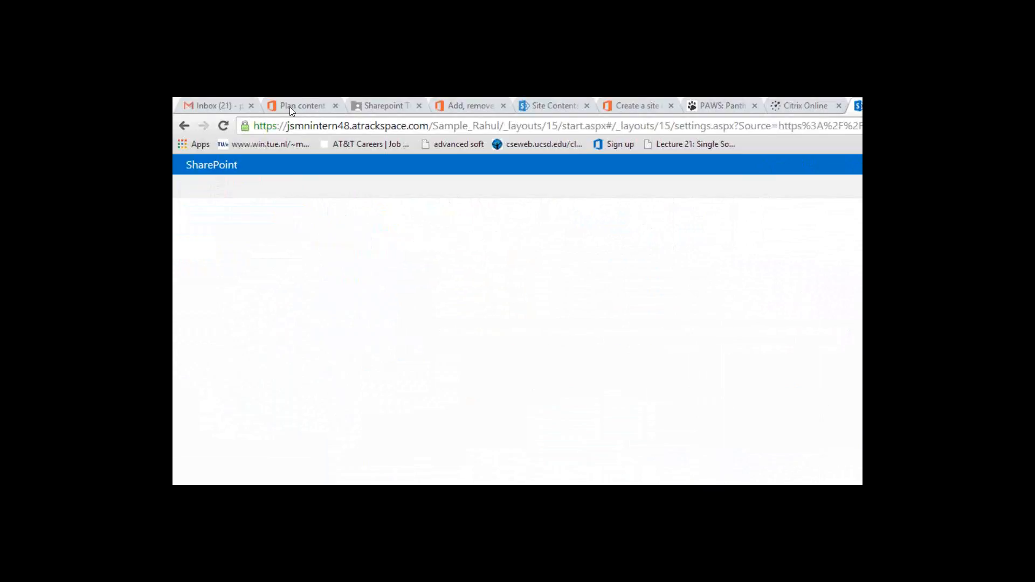
Step: Open the SampleSite_Rahul Site Settings page and look through its sections
click(183, 127)
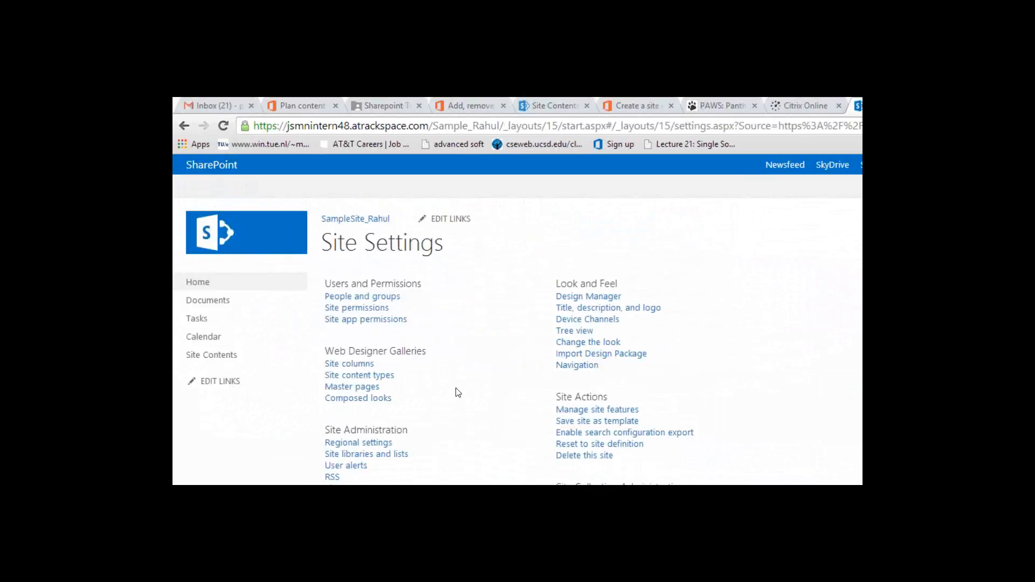
scroll(458, 392, down, 2)
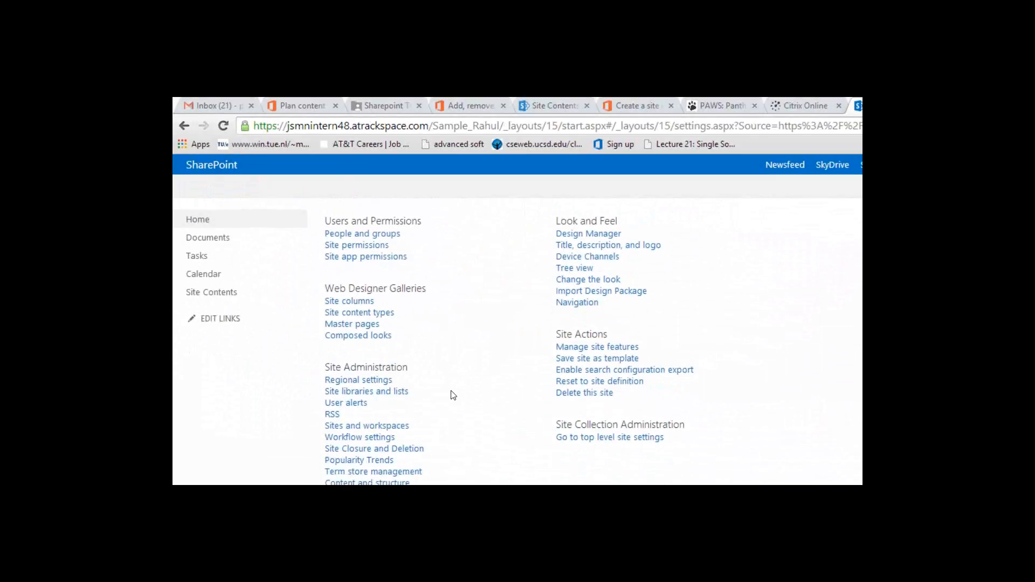
scroll(453, 396, down, 1)
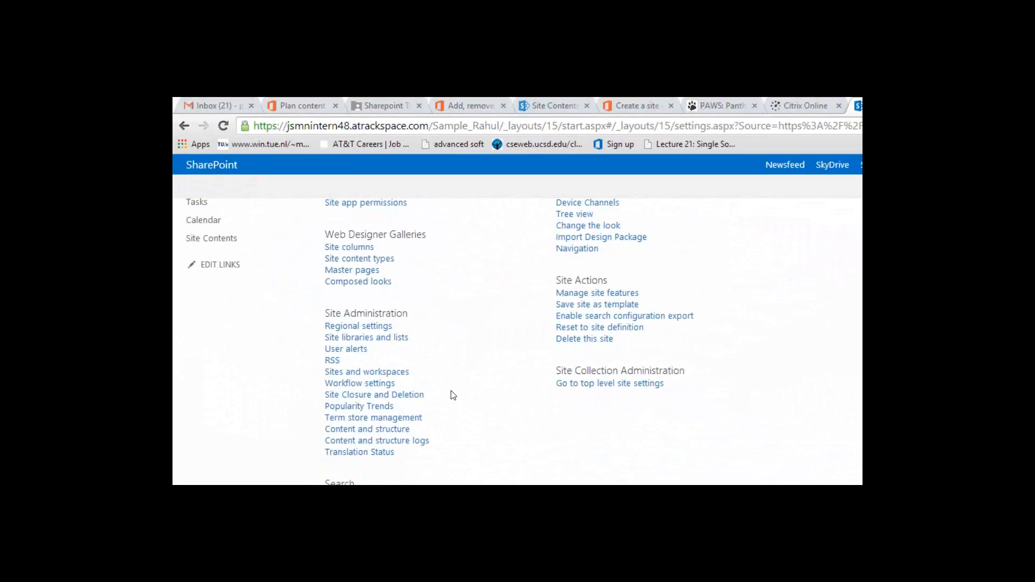
scroll(453, 395, up, 2)
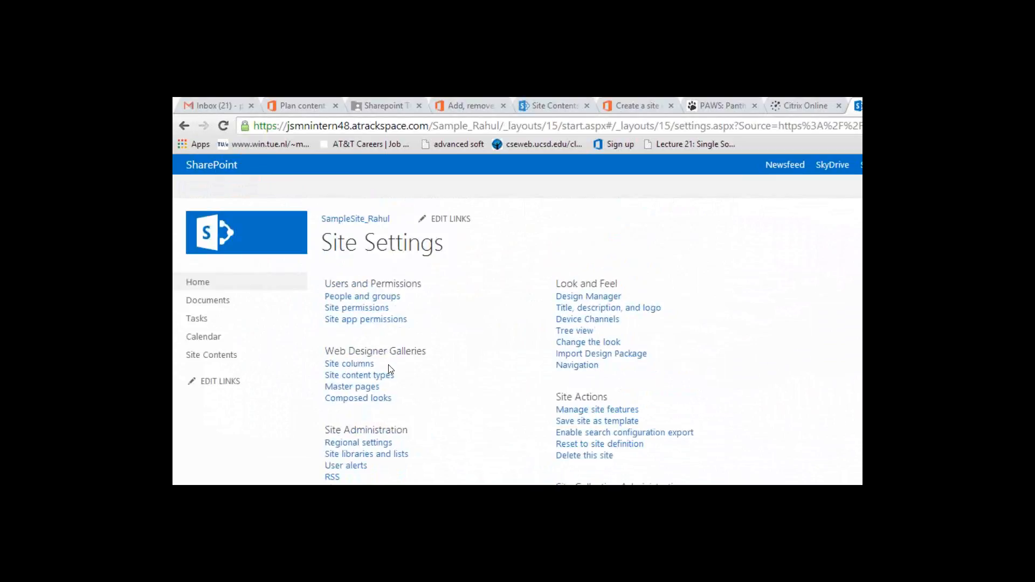
scroll(423, 397, down, 1)
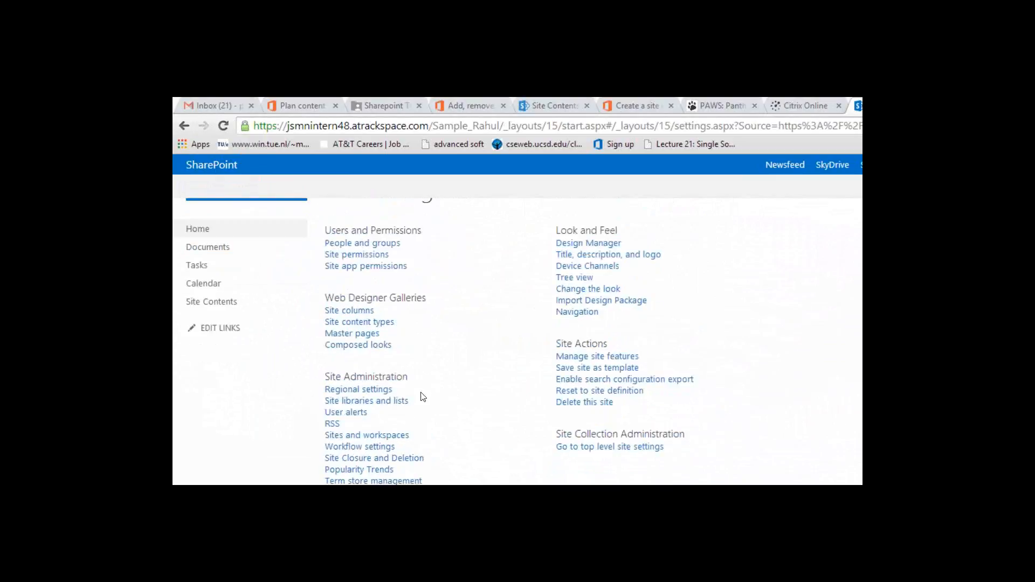
scroll(424, 397, up, 1)
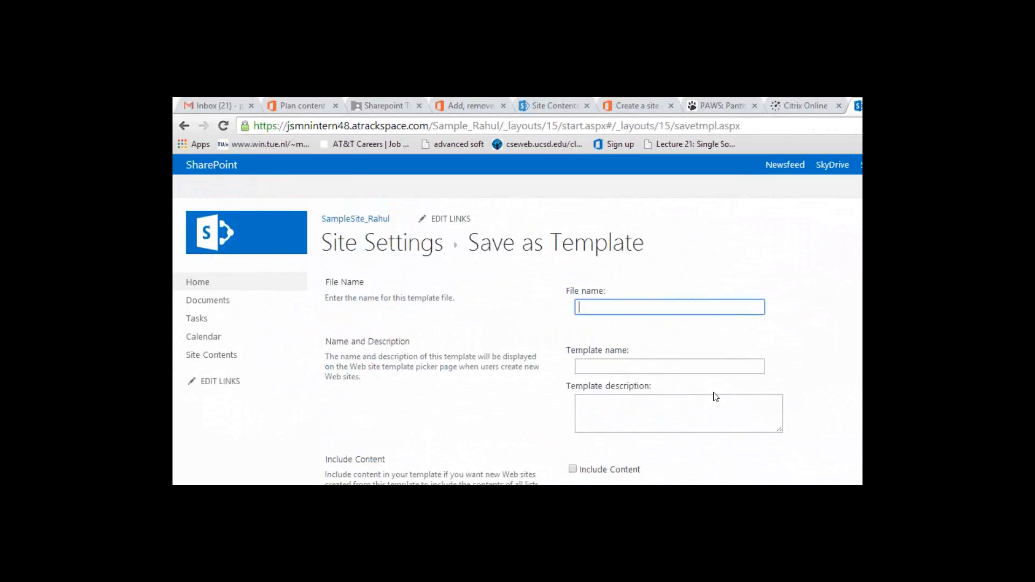
Step: Enter SampleSite_Rahul as the template file name
text(SampleSite_Rahul)
key(Tab)
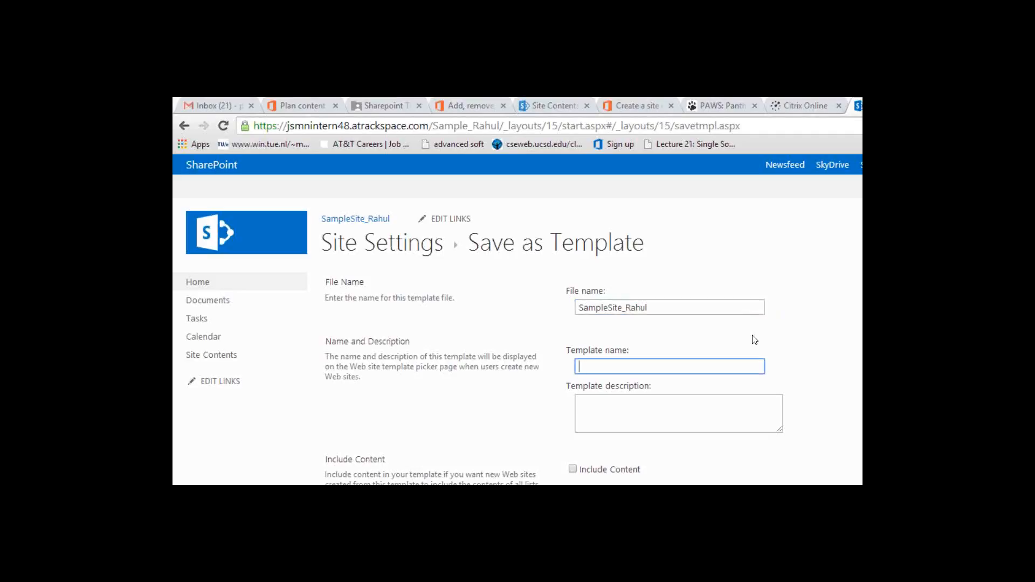
Step: Copy SampleSite_Rahul into the template name and description, leaving Include Content unchecked
double_click(703, 304)
key(ctrl+c)
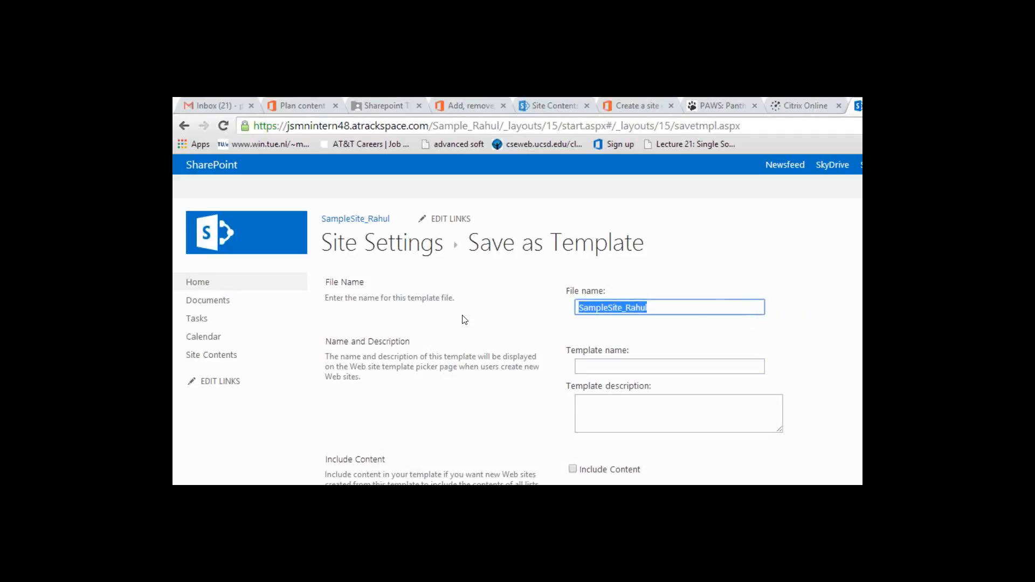
key(Tab)
key(ctrl+v)
key(Tab)
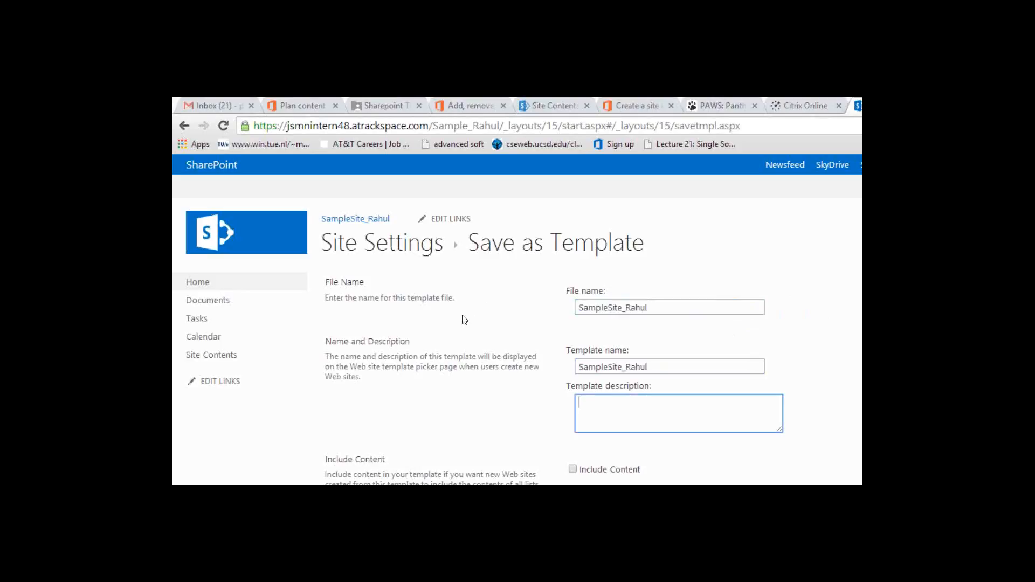
key(ctrl+v)
key(Tab)
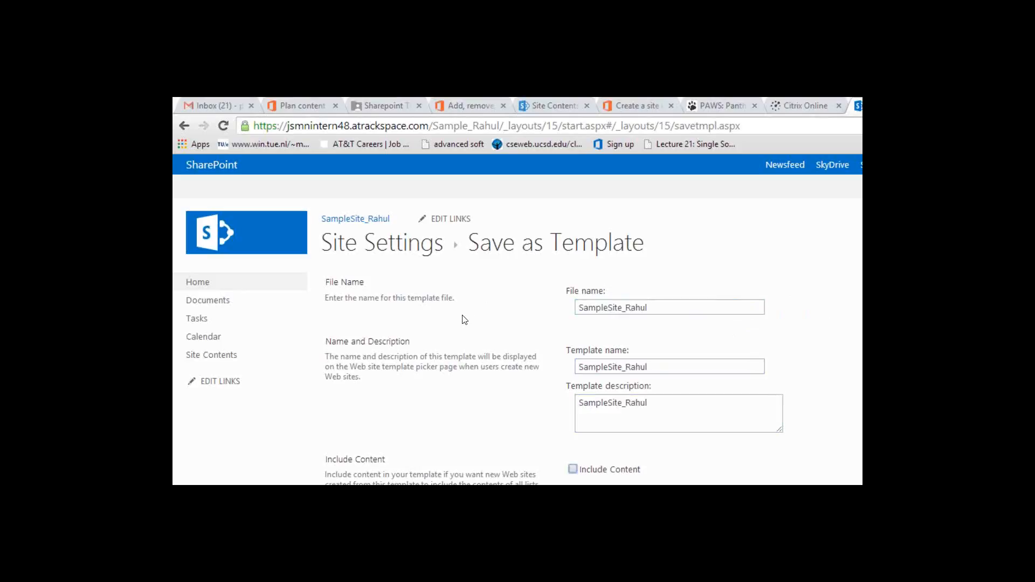
scroll(464, 320, down, 2)
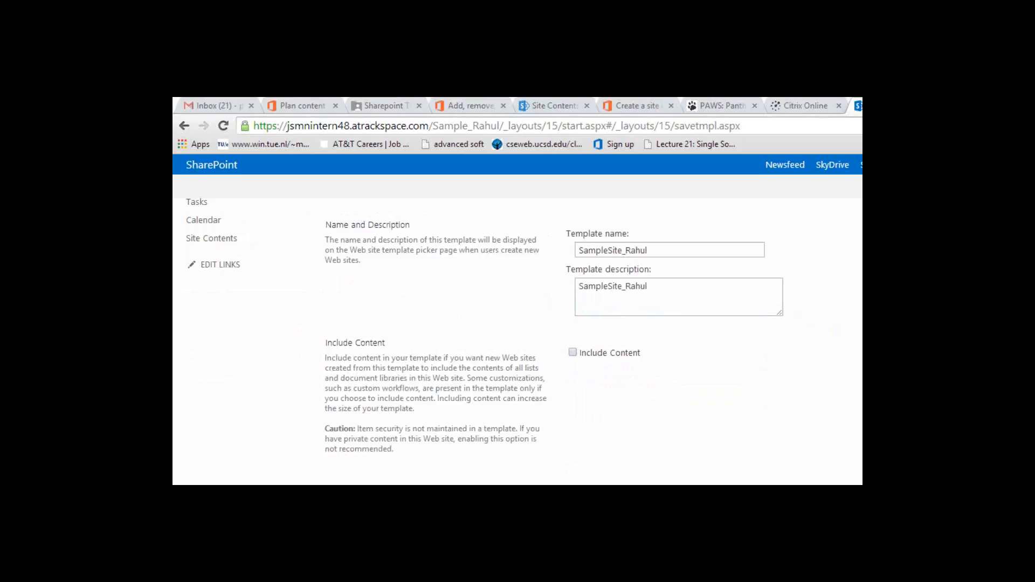
scroll(517, 324, up, 2)
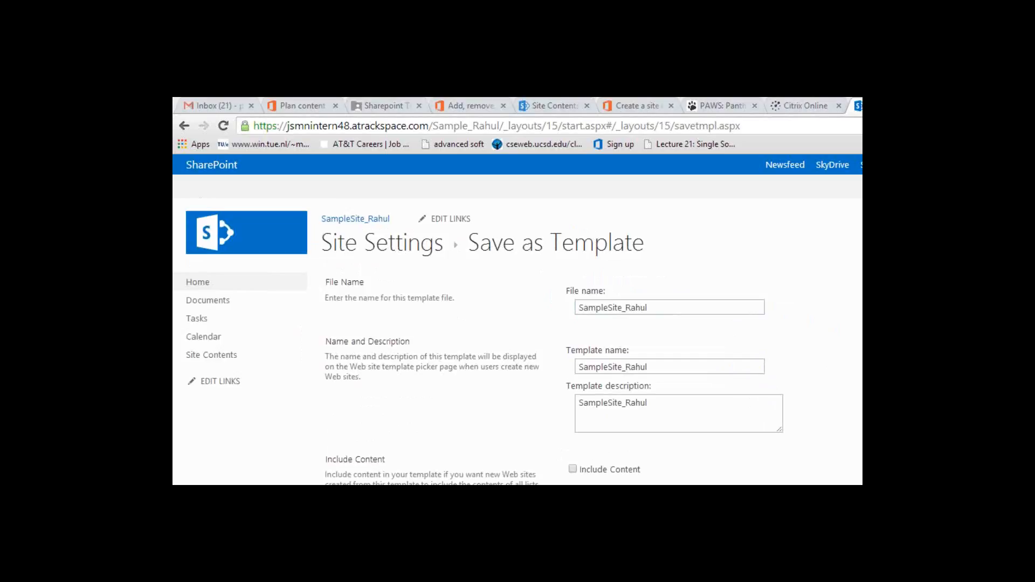
scroll(518, 342, down, 2)
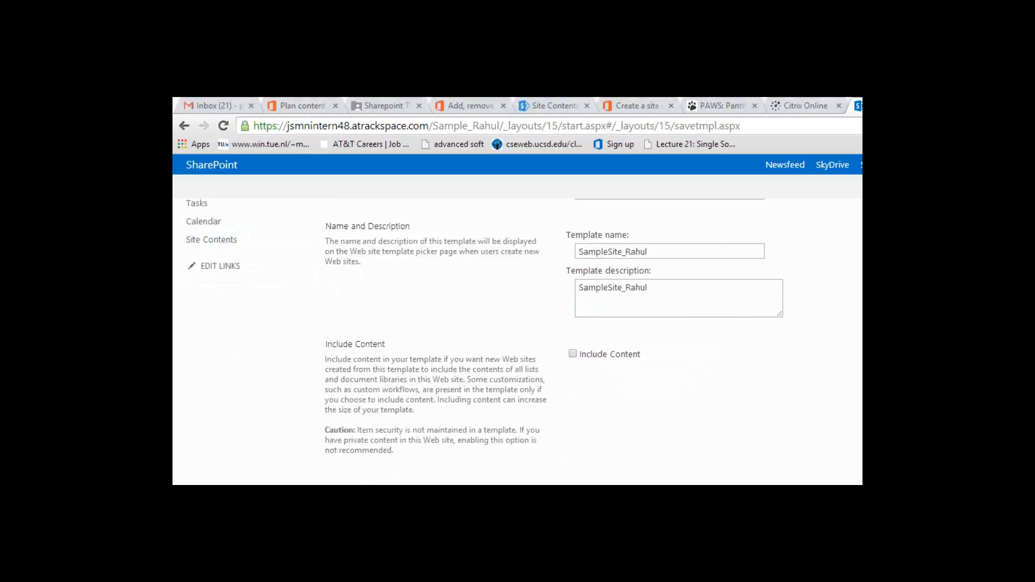
scroll(517, 342, up, 2)
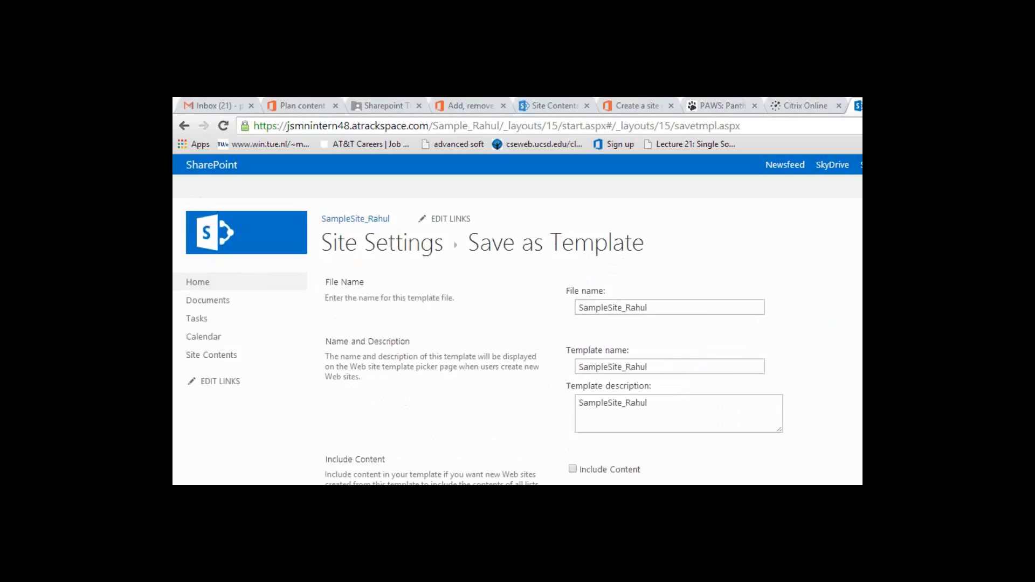
scroll(830, 313, down, 2)
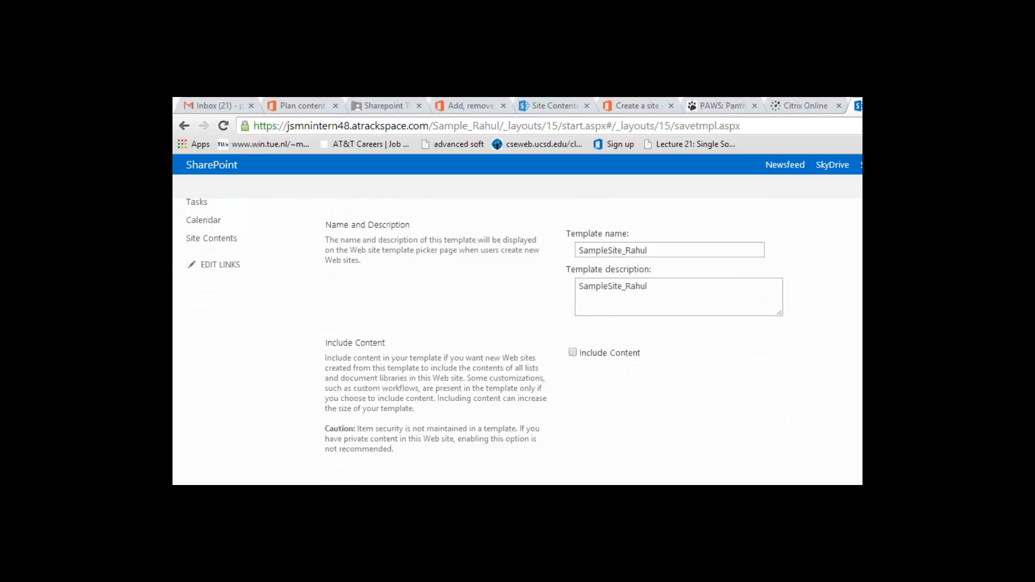
scroll(517, 329, up, 2)
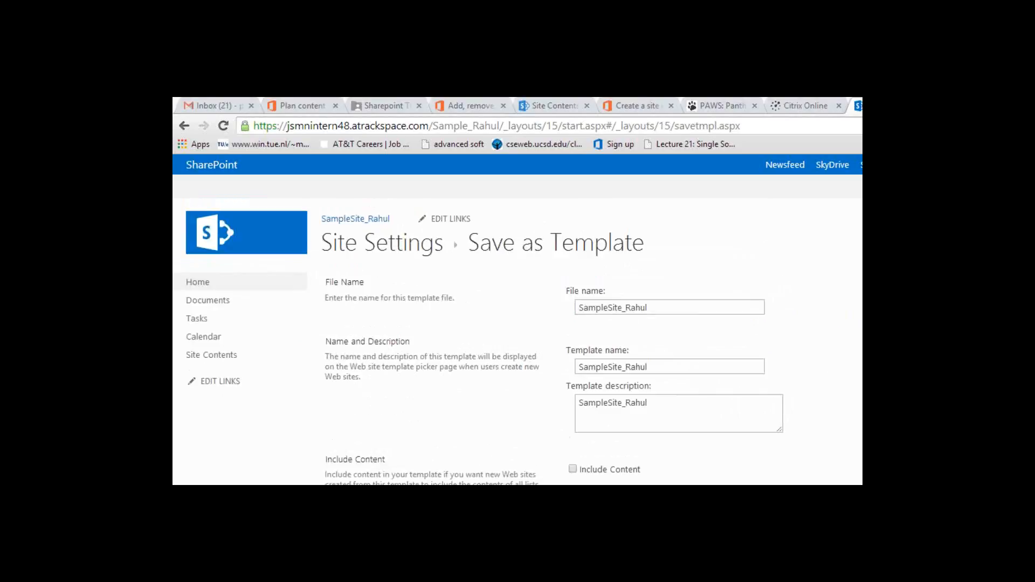
Step: Append 12 to the file name, template name and description, then submit the form
click(708, 305)
text(12)
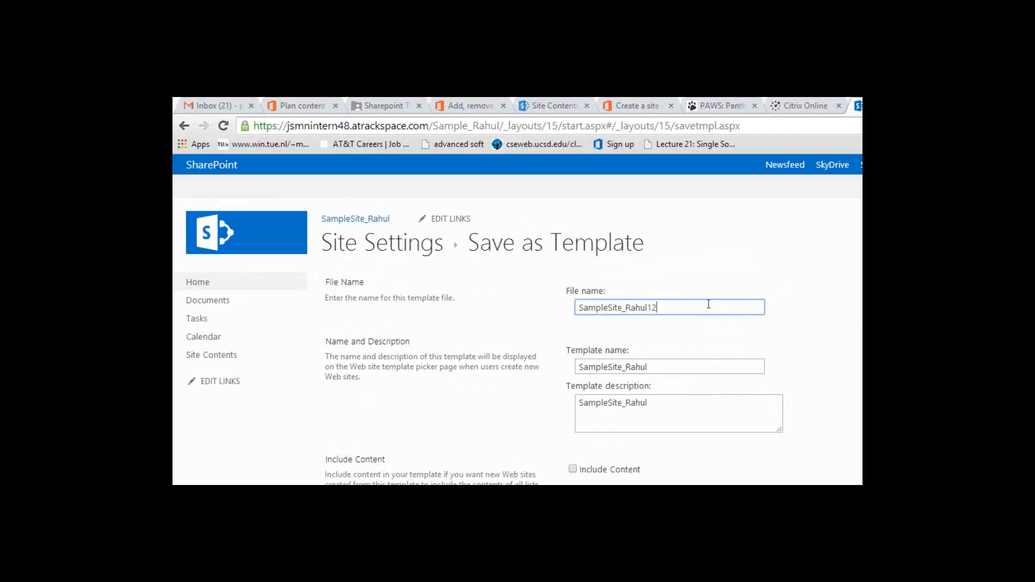
key(Tab)
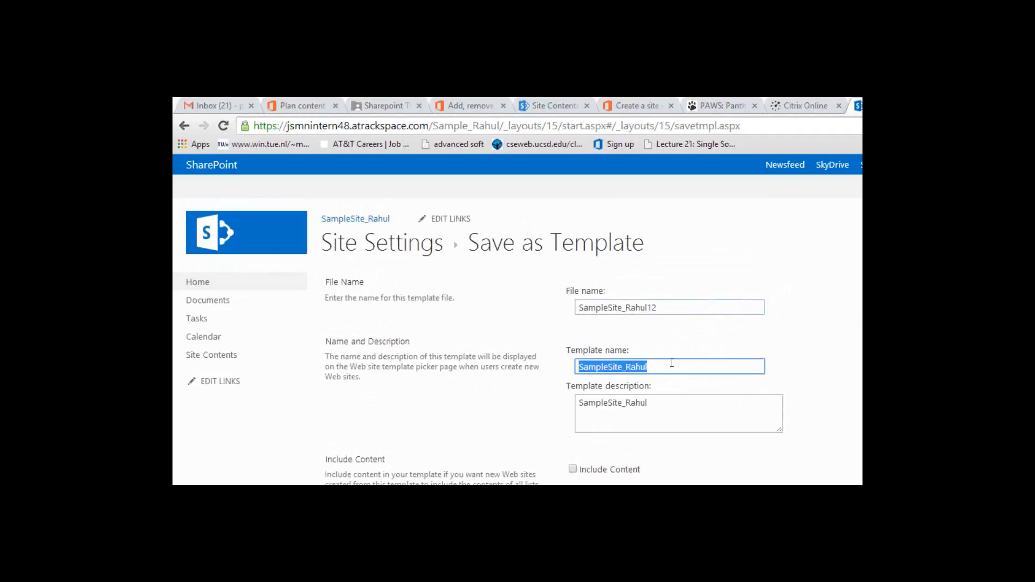
click(672, 366)
text(12)
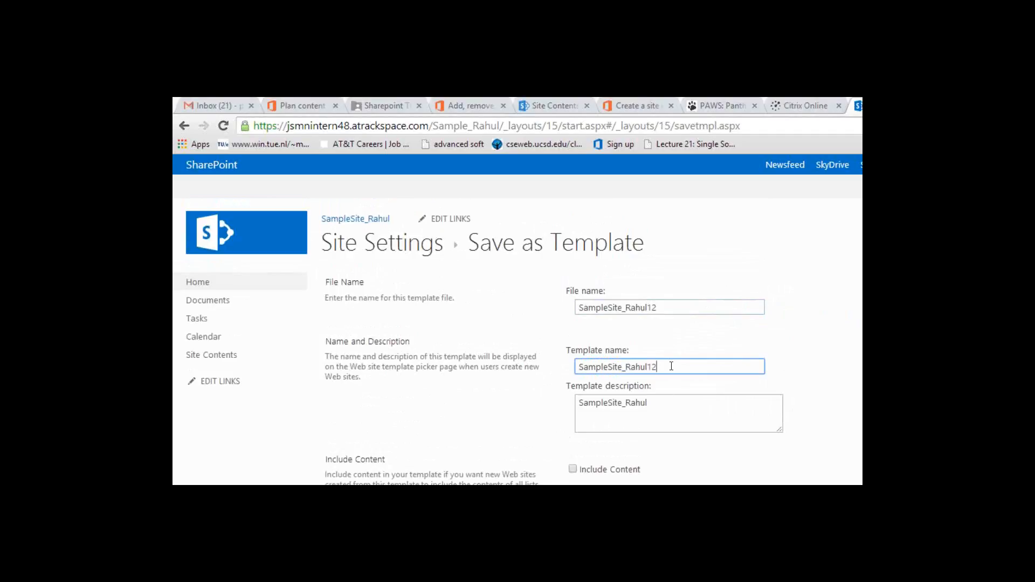
click(661, 402)
text(12)
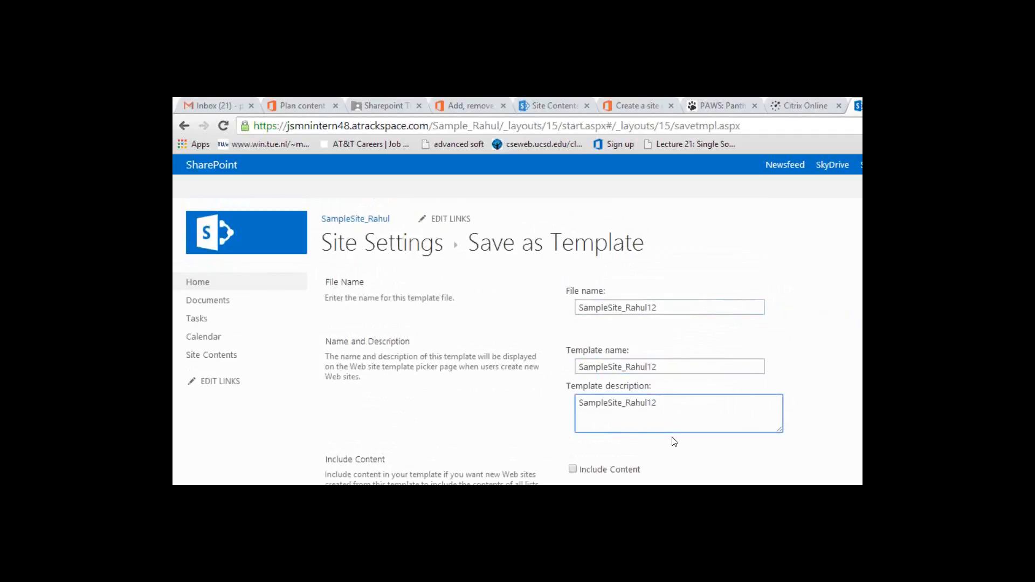
scroll(674, 442, down, 2)
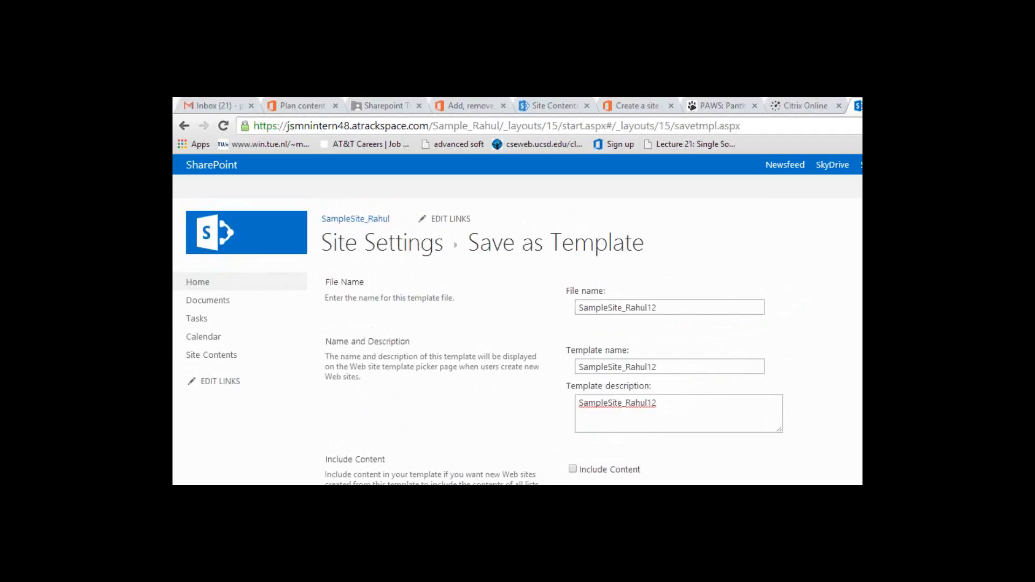
scroll(518, 346, down, 2)
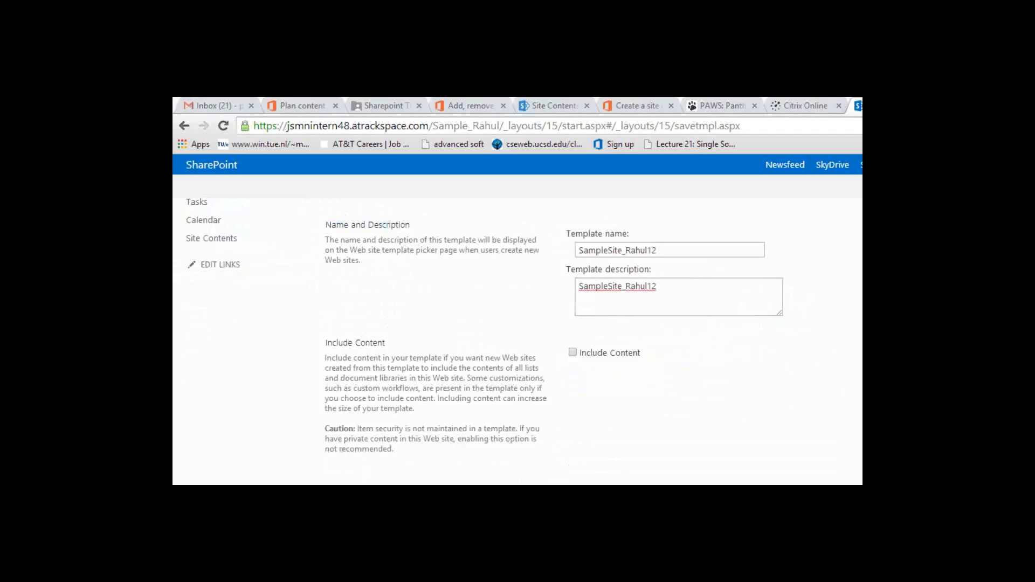
scroll(518, 345, up, 2)
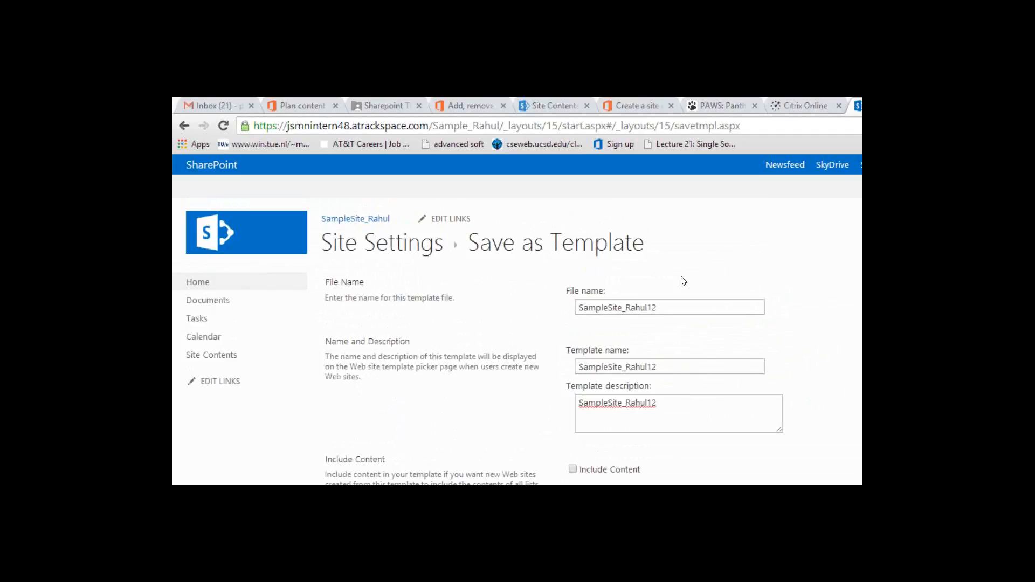
click(626, 308)
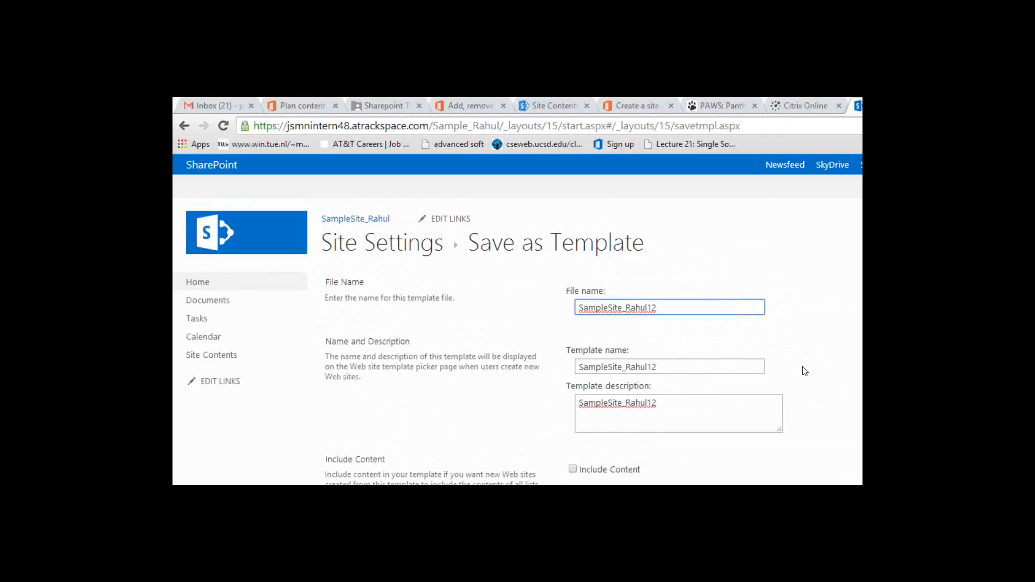
key(Return)
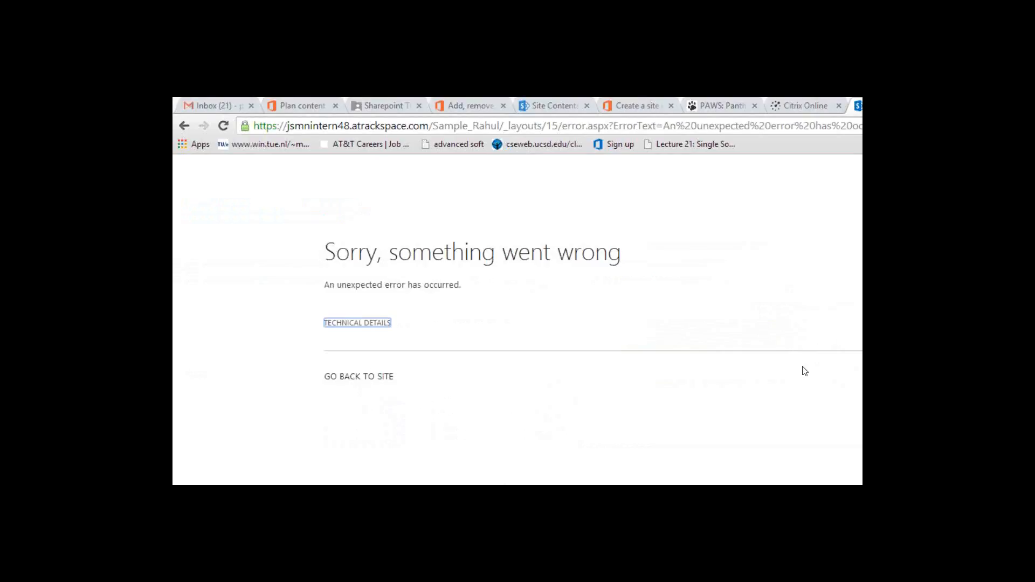
Step: Reload the error page, go back to the form and enter a new file name (SampleSite_Rahul plus a surname)
click(226, 126)
click(184, 126)
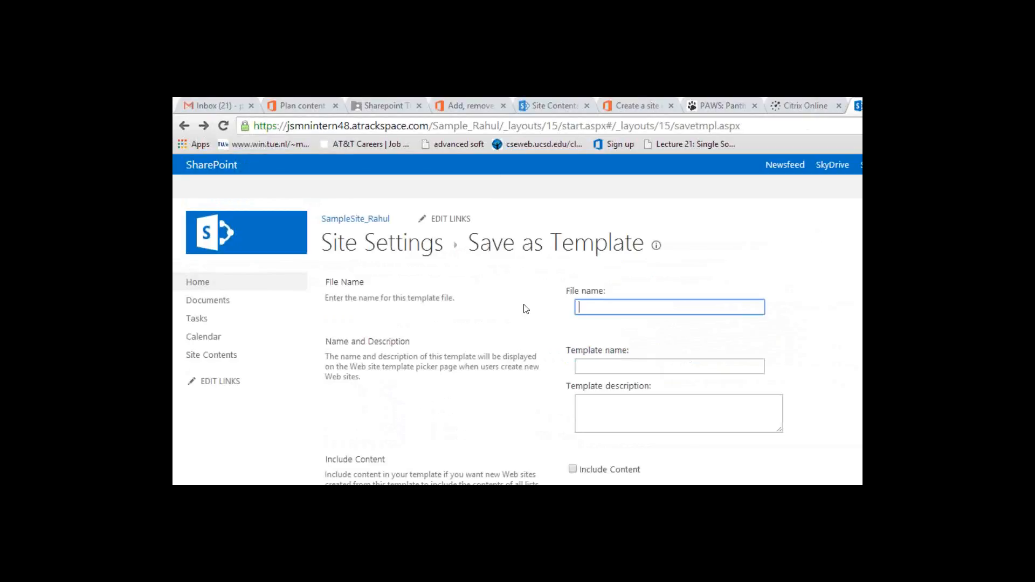
key(Tab)
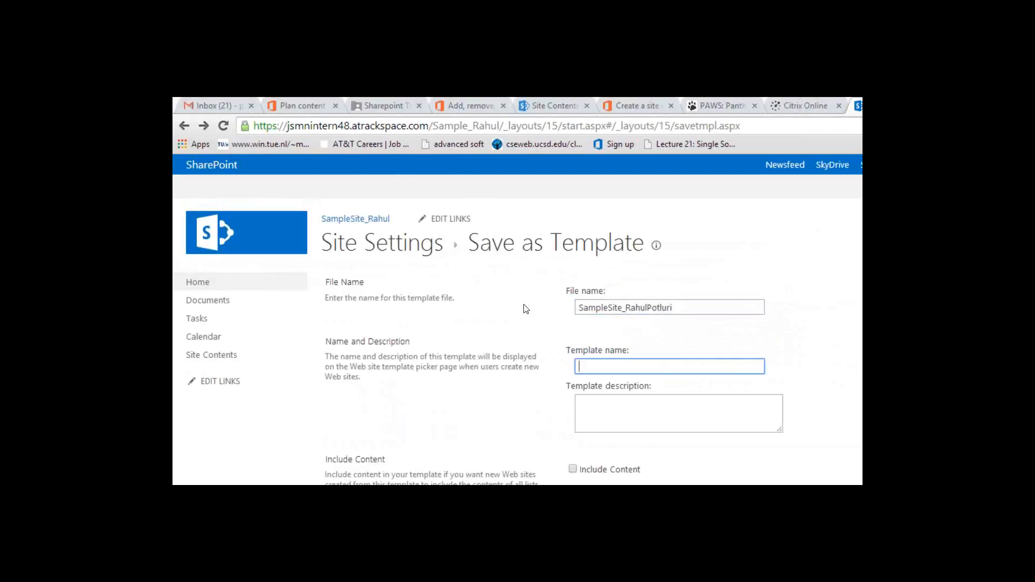
Step: Copy the new file name into template name and description, then save with OK
click(605, 308)
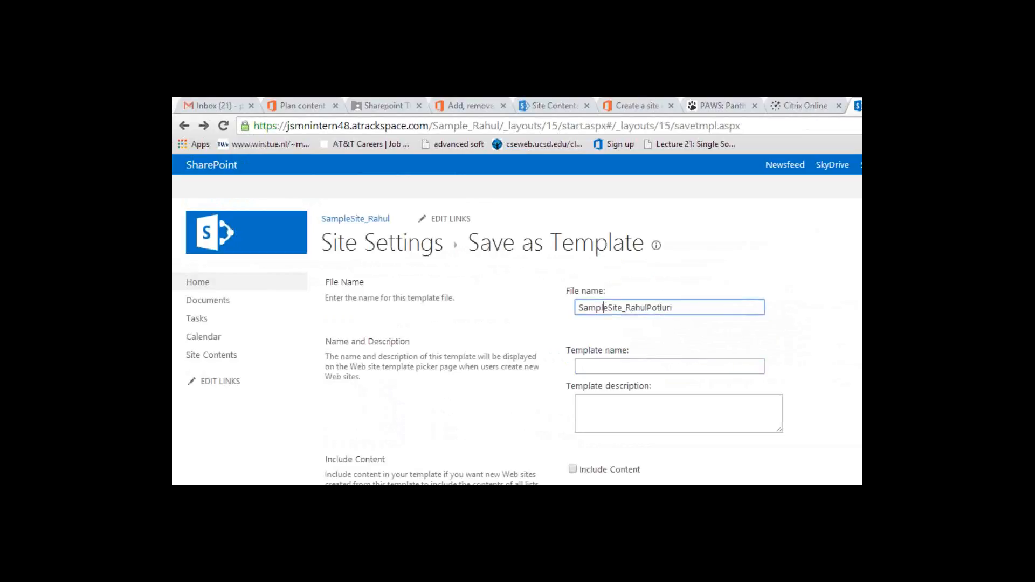
double_click(605, 307)
key(ctrl+c)
key(Tab)
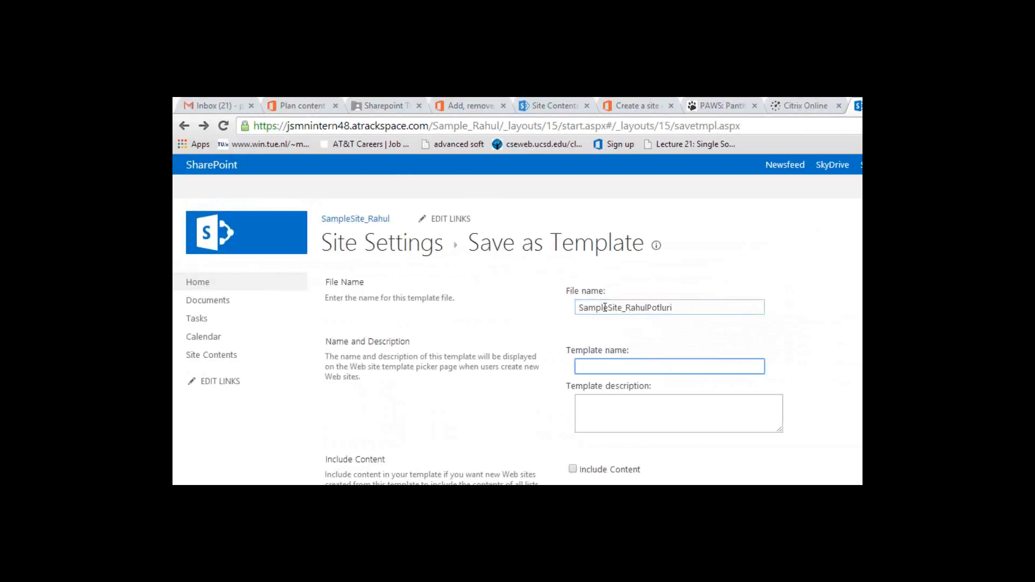
key(ctrl+v)
key(Tab)
key(ctrl+v)
scroll(848, 386, down, 2)
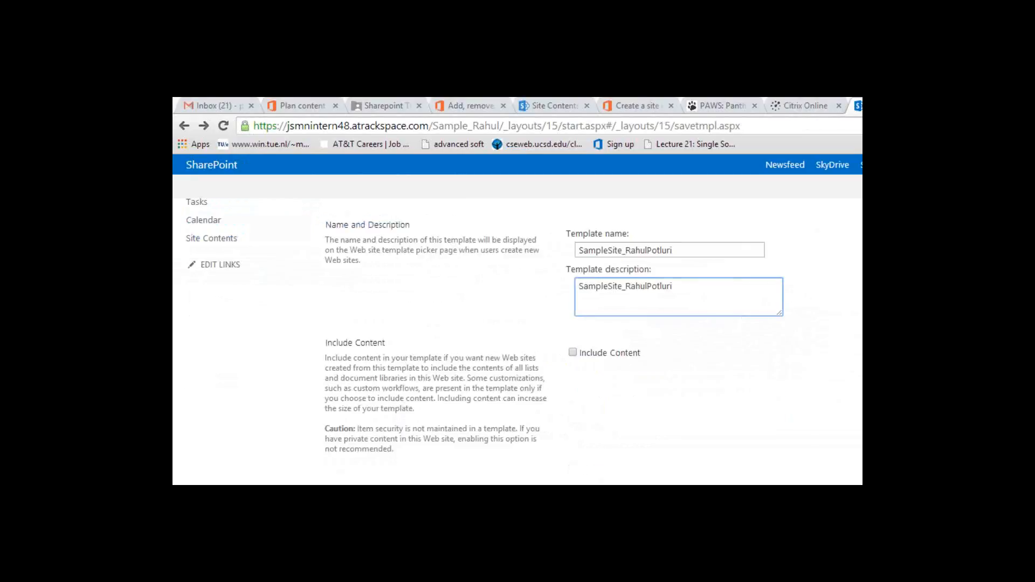
click(848, 386)
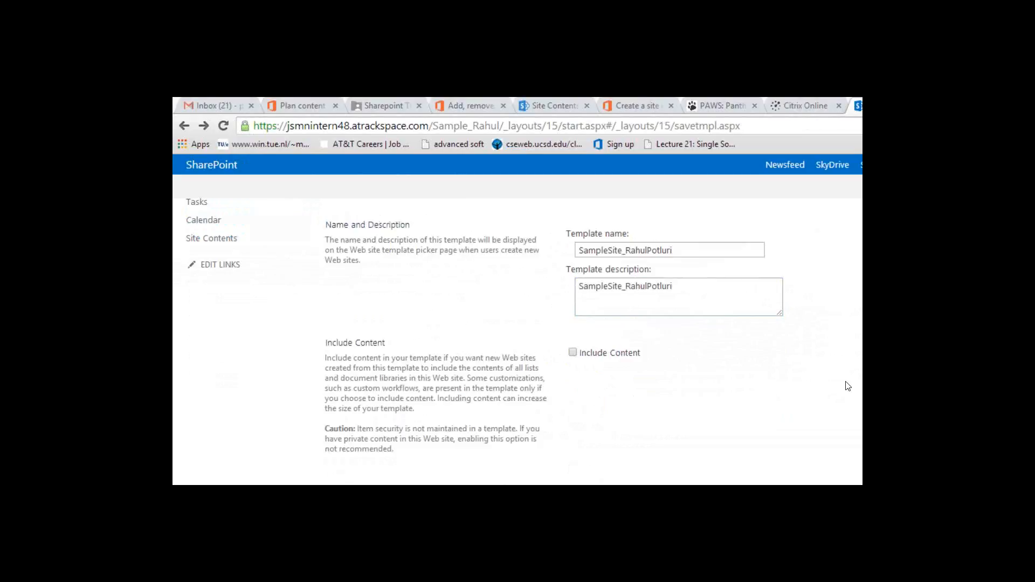
scroll(847, 387, up, 2)
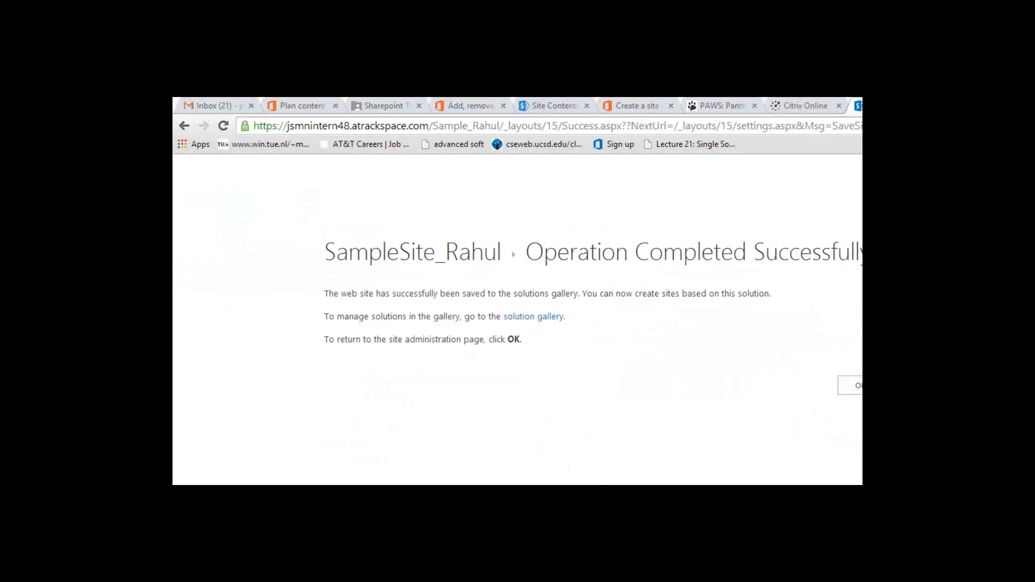
Step: Dismiss the Operation Completed Successfully message with OK
click(855, 385)
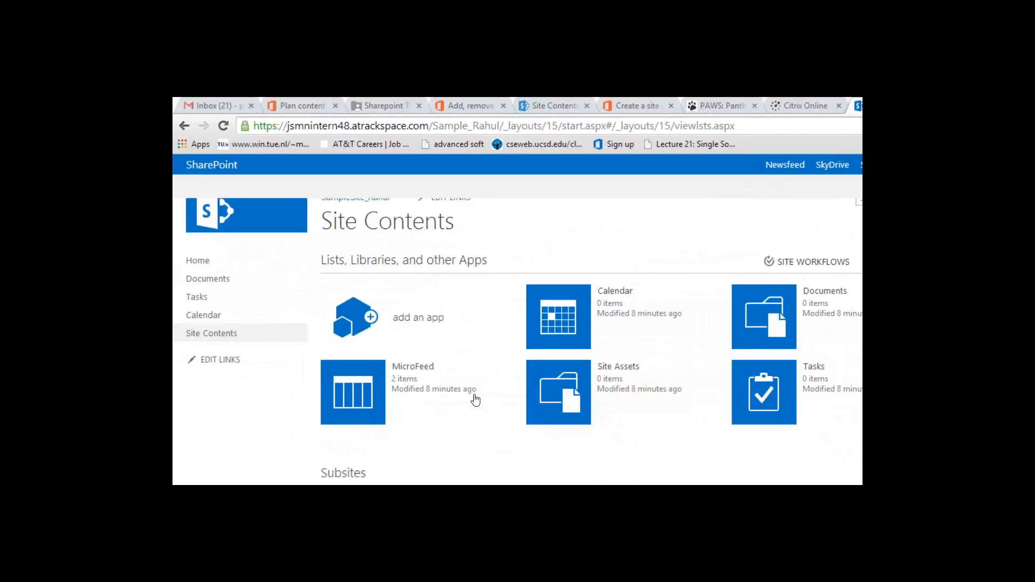
Step: Scroll to Template Selection and show the Custom templates, including the saved SampleSite_Rahul template
mouse_move(475, 399)
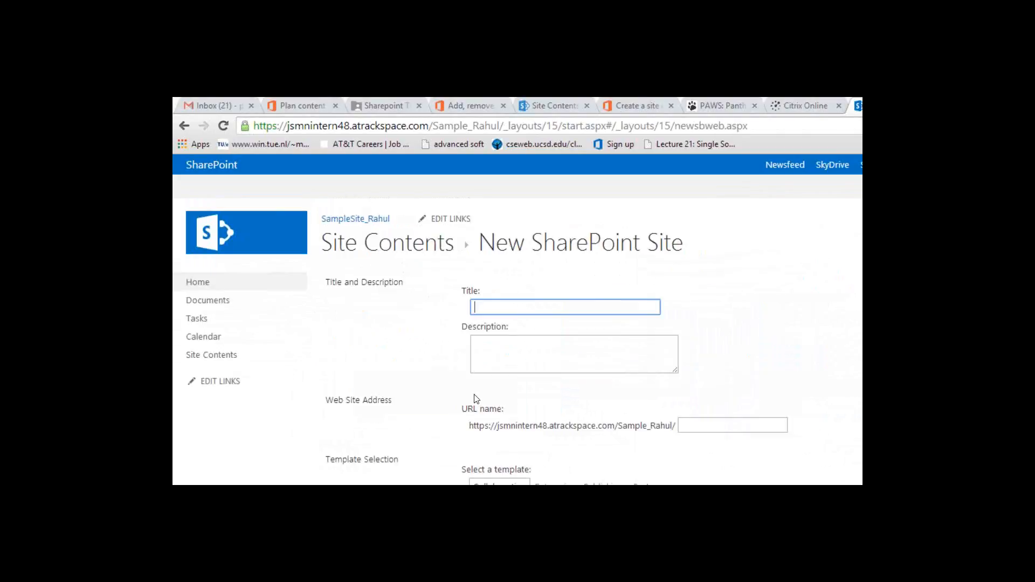
scroll(474, 377, down, 3)
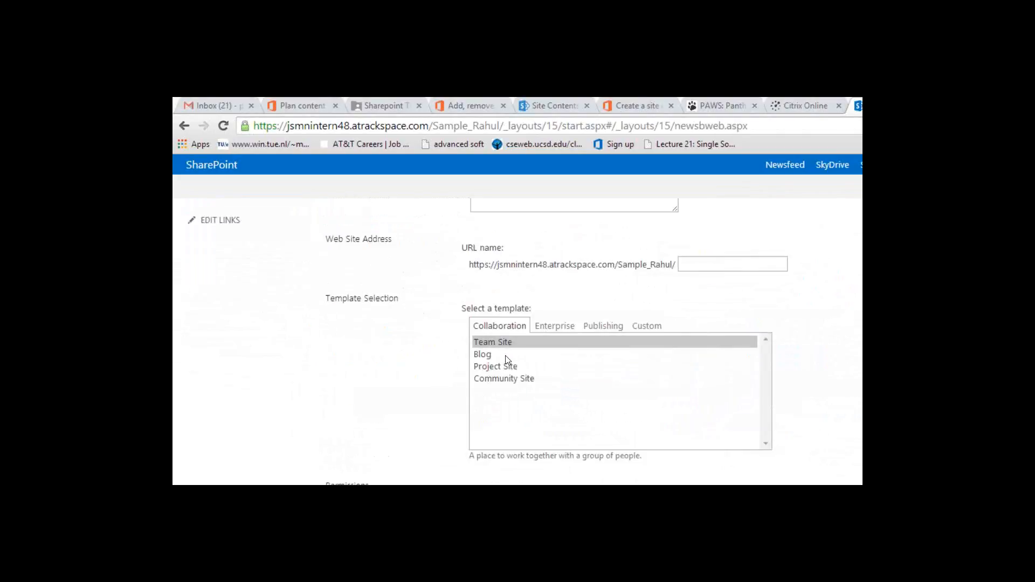
click(646, 326)
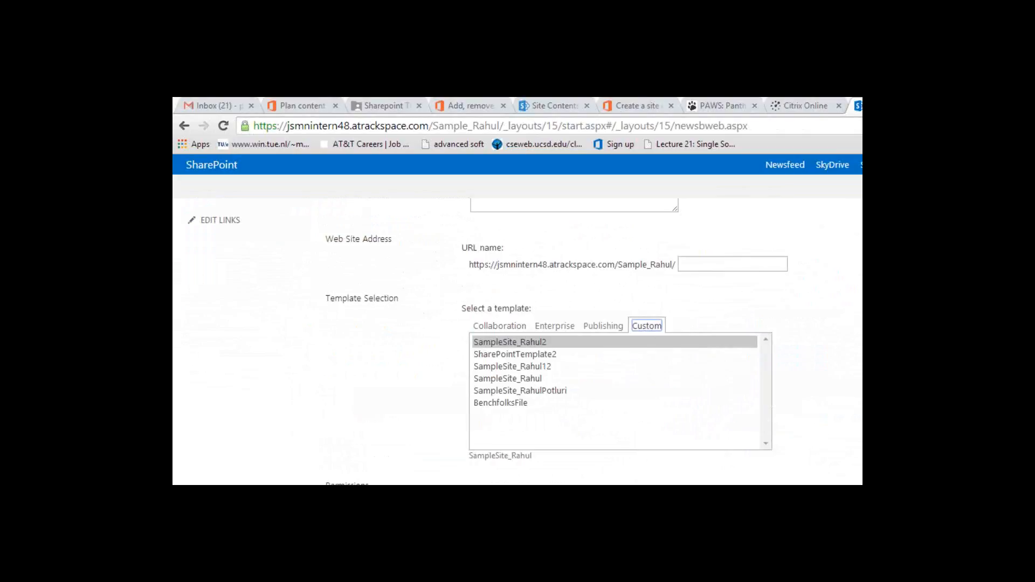
Step: Create the subsite from the custom template and go to the BenchfolksSharePointCopy home page
click(839, 286)
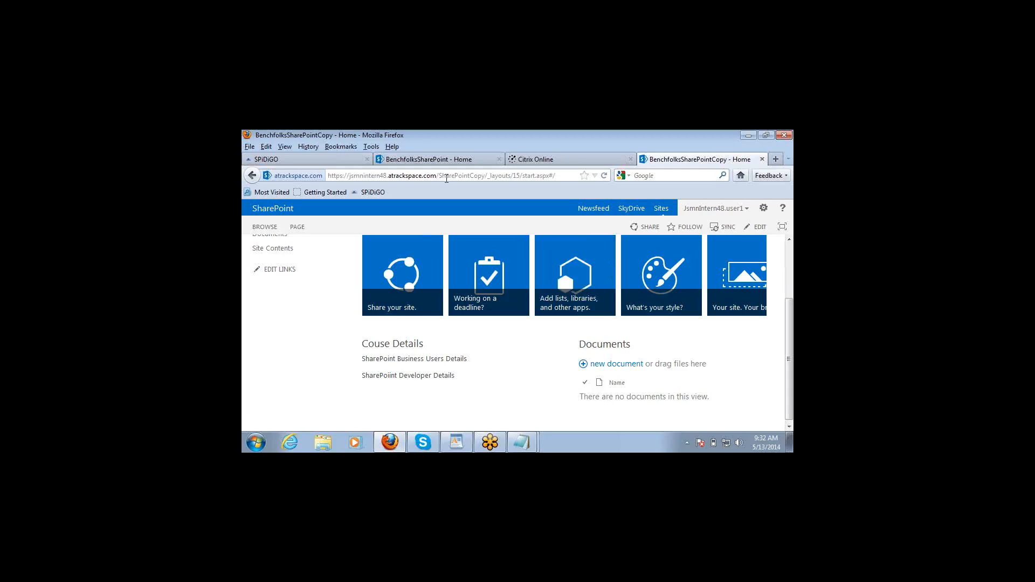
Step: Remove the SharePointCopy subsite from the address to load the root site's start page
click(447, 176)
double_click(446, 175)
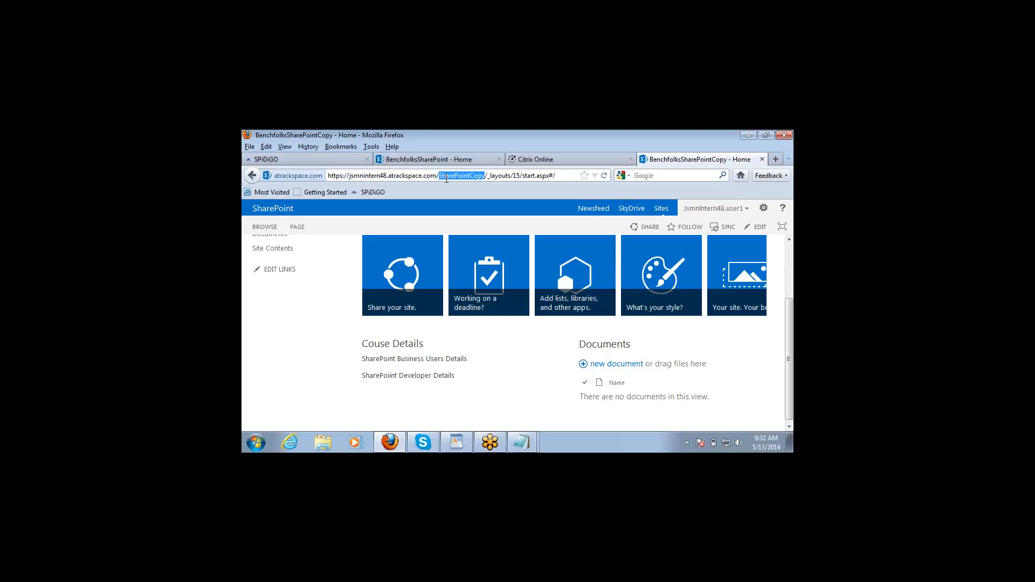
key(Delete)
key(Delete)
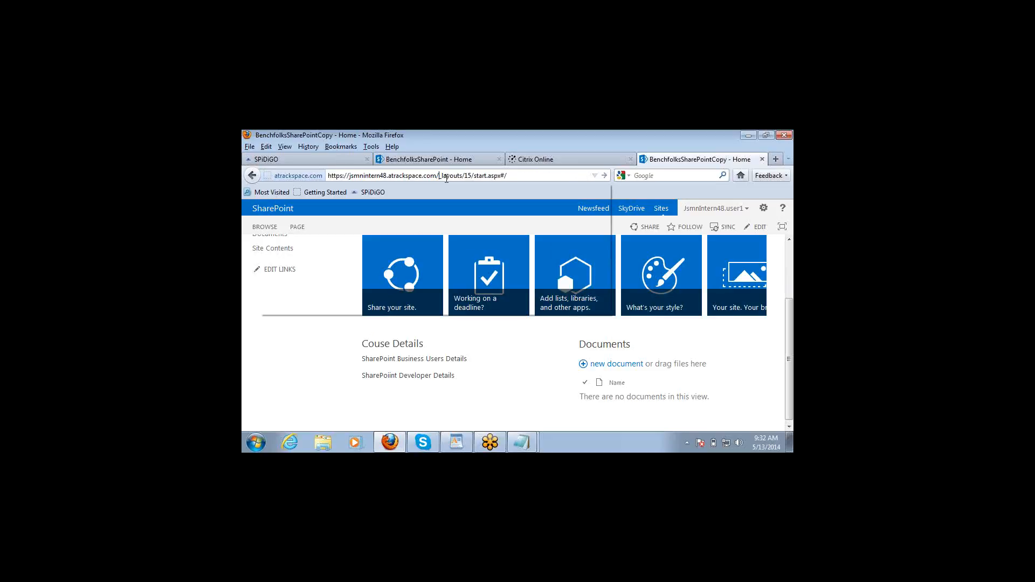
key(Return)
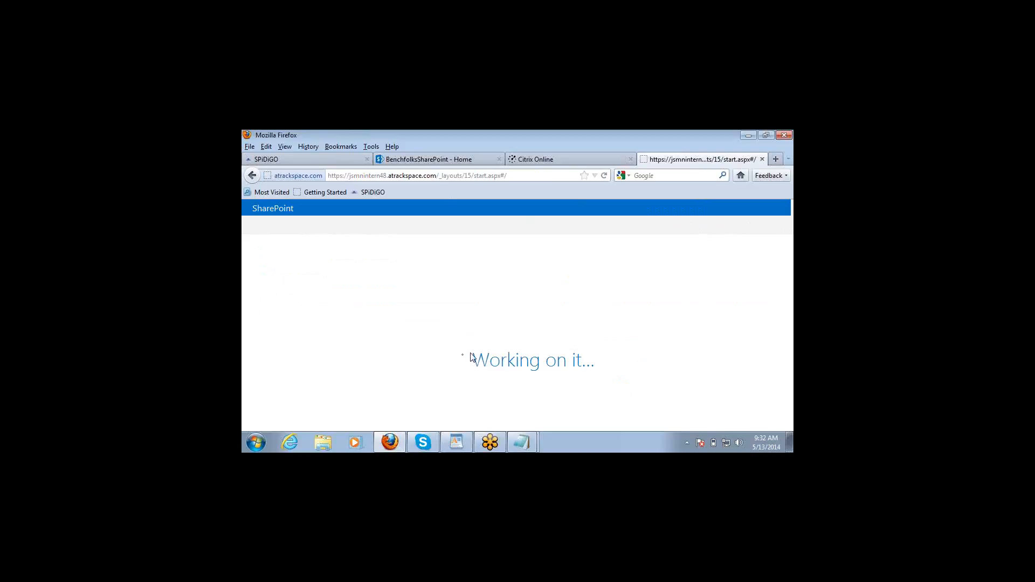
Step: Return to the browser and open the Rackspace SharePoint 2013 Demo site's Site Contents page
click(491, 447)
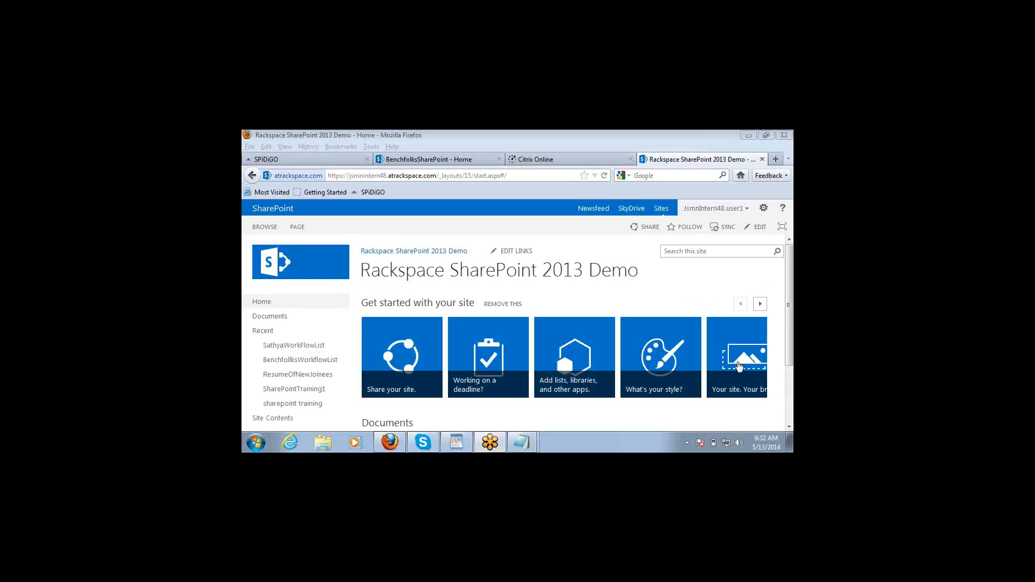
click(789, 429)
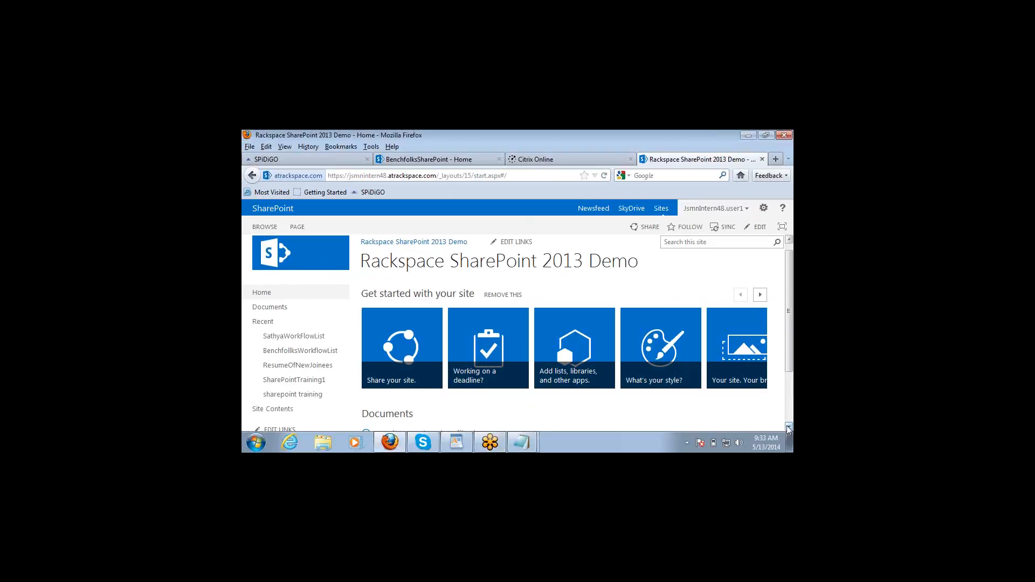
scroll(788, 429, down, 3)
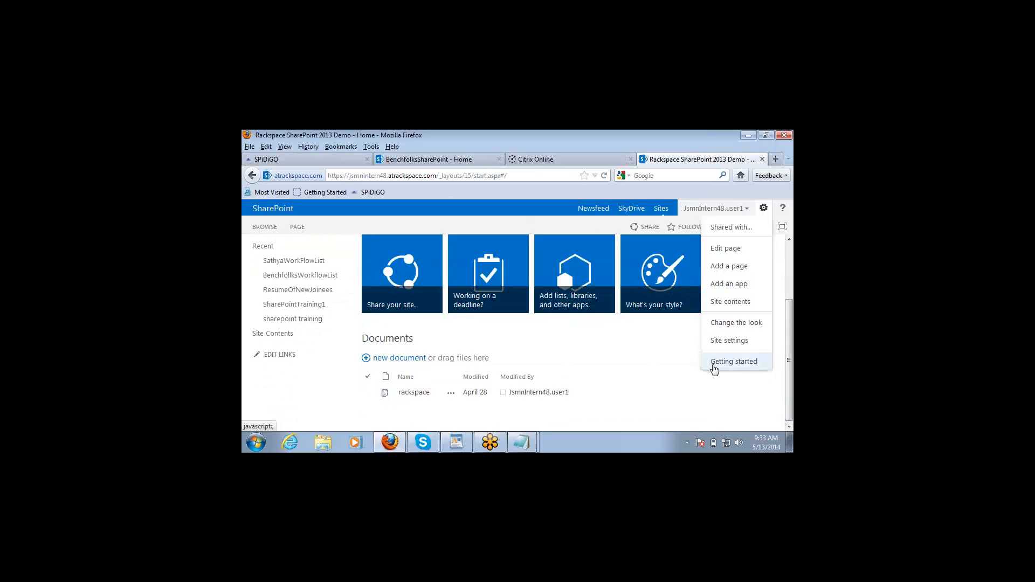
click(721, 304)
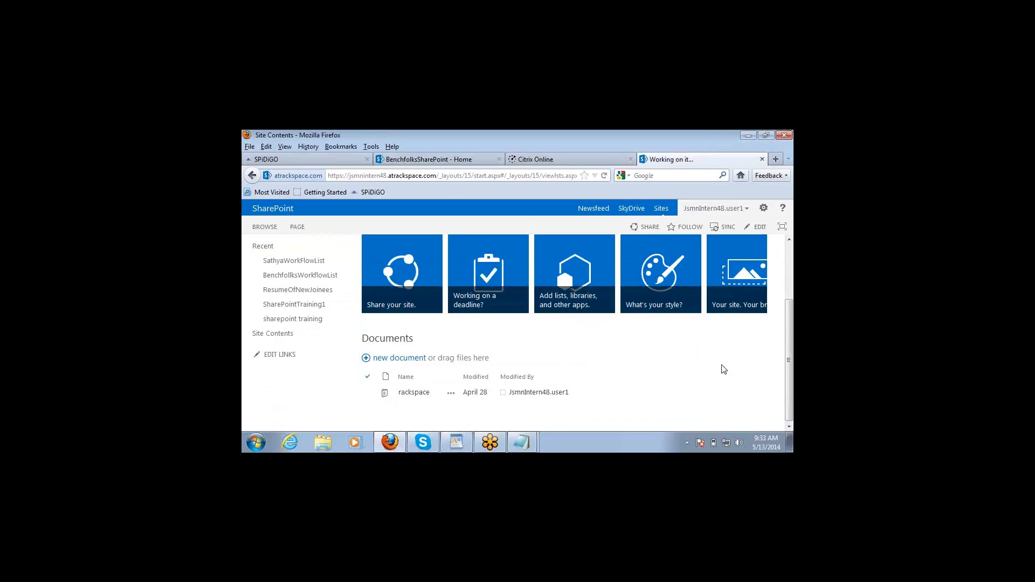
Step: Scroll Site Contents down to the Subsites list and open SampleSite_Jeevan's home page
click(789, 428)
click(789, 427)
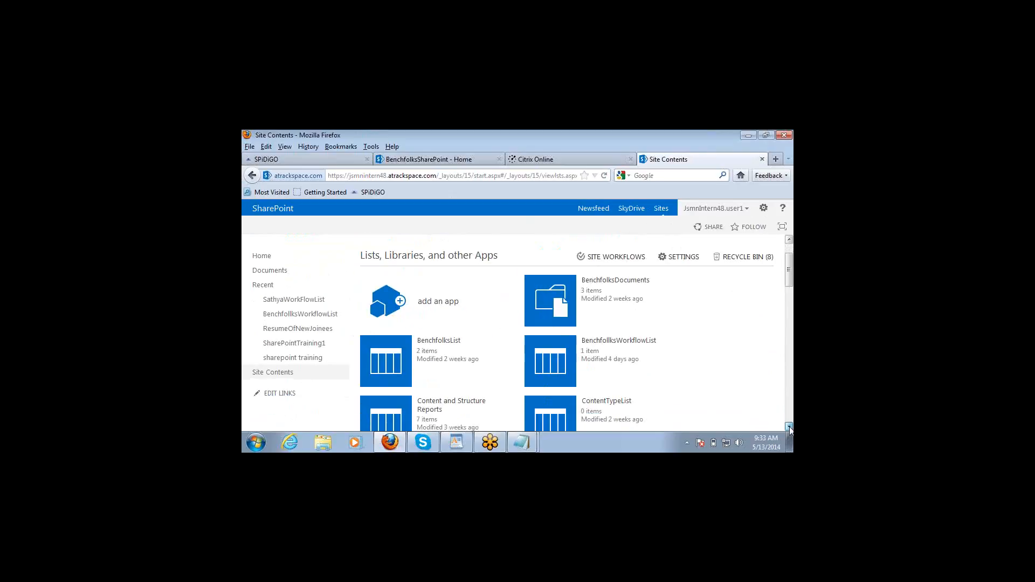
click(789, 428)
click(789, 428)
click(789, 427)
click(789, 428)
click(789, 427)
click(789, 427)
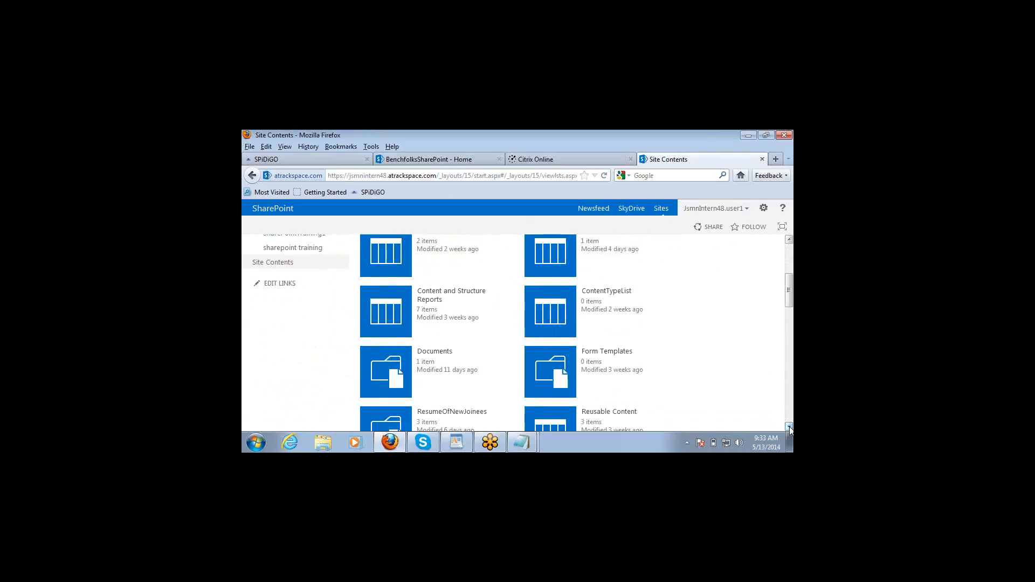
click(789, 428)
click(789, 427)
click(789, 428)
click(789, 428)
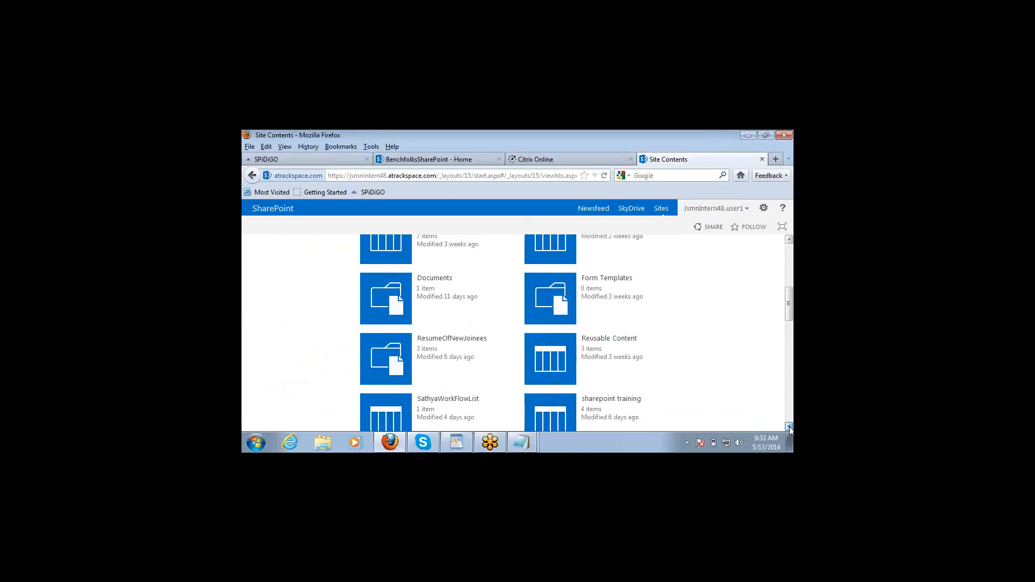
click(789, 427)
click(789, 428)
click(789, 427)
click(789, 428)
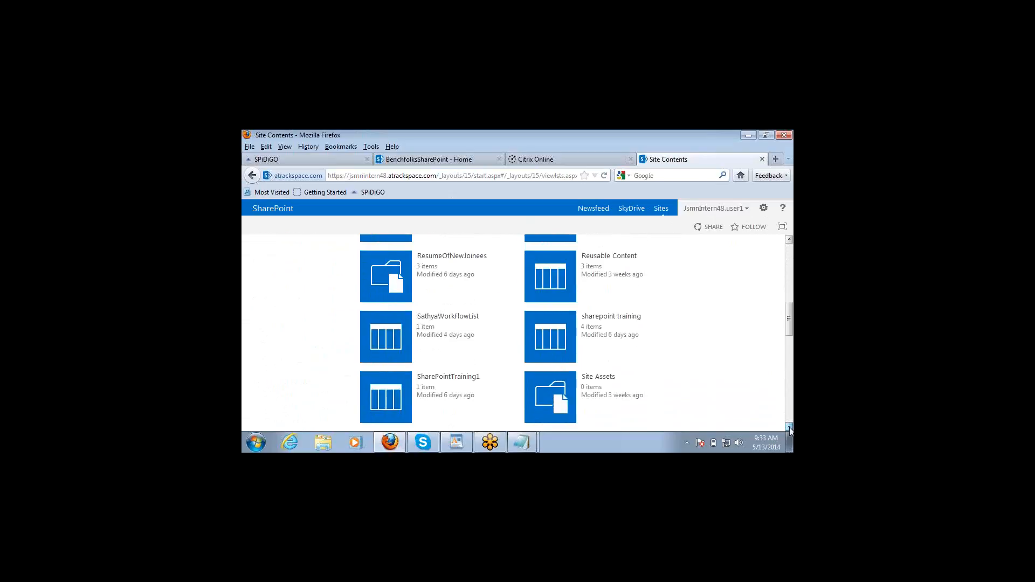
click(789, 428)
click(789, 427)
click(789, 427)
click(789, 428)
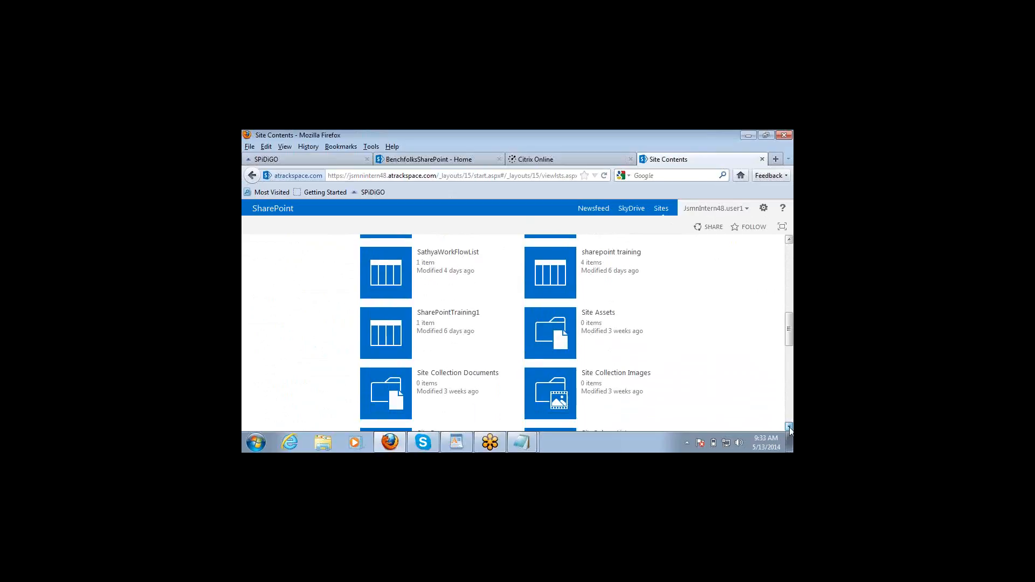
click(789, 428)
click(789, 428)
click(789, 427)
click(789, 428)
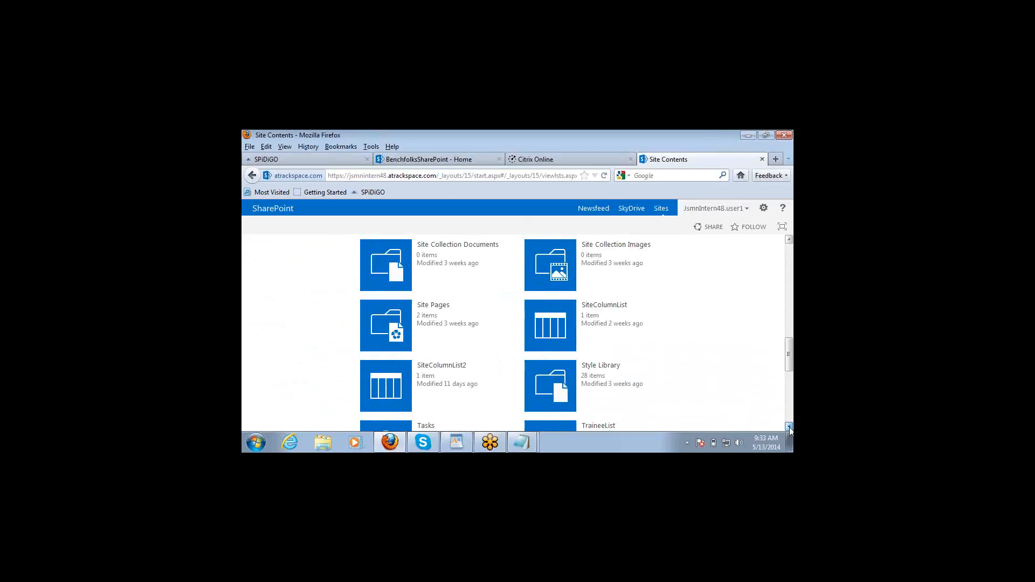
click(789, 428)
click(789, 428)
click(789, 428)
click(789, 427)
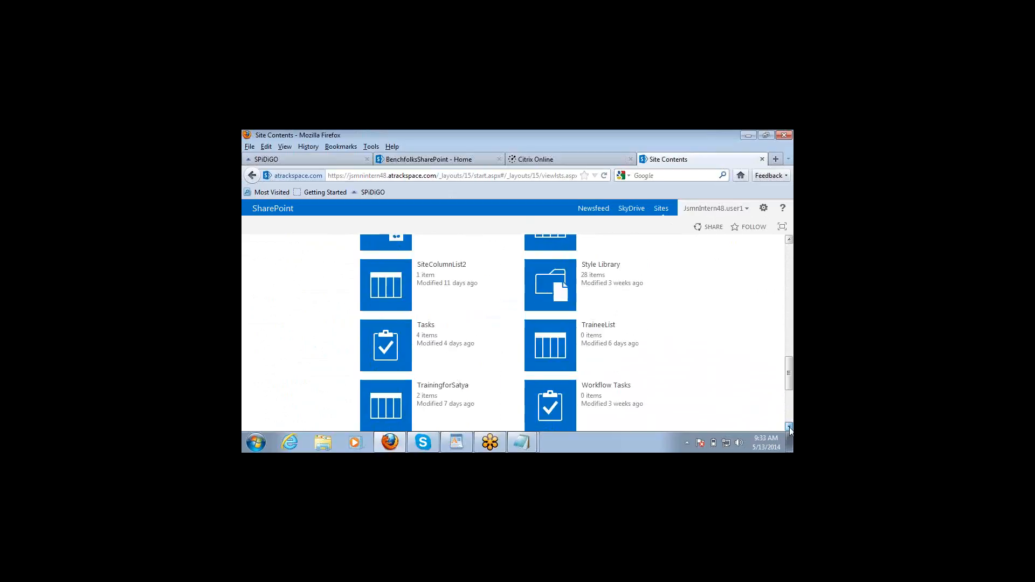
click(789, 427)
click(789, 428)
click(789, 428)
click(789, 427)
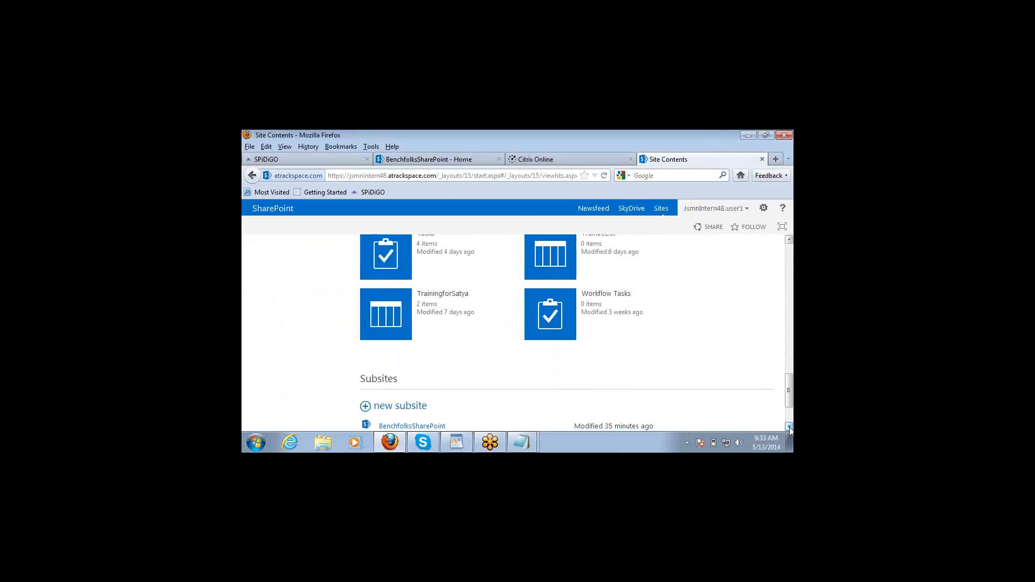
click(789, 427)
click(789, 427)
click(789, 427)
click(789, 428)
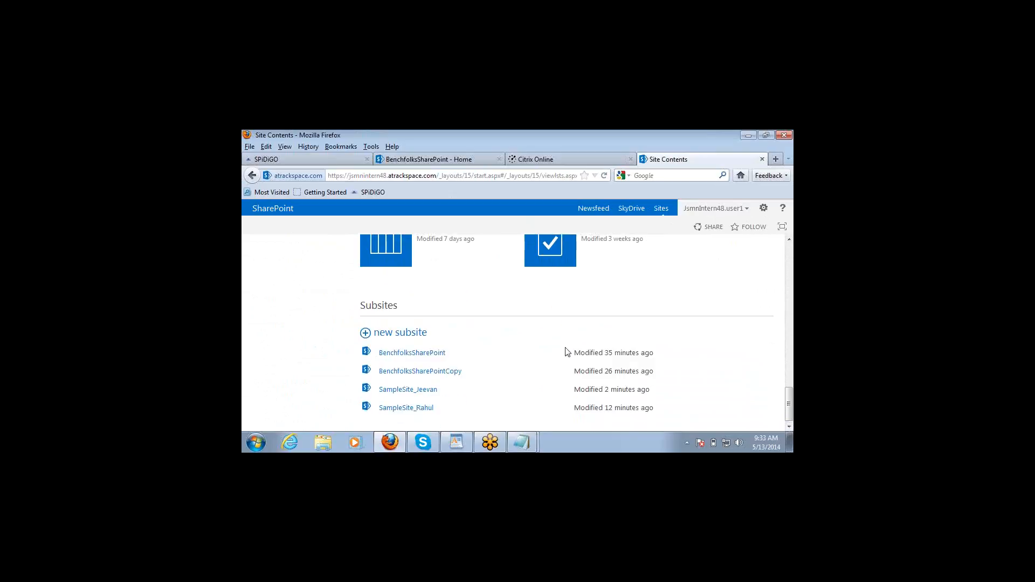
click(406, 390)
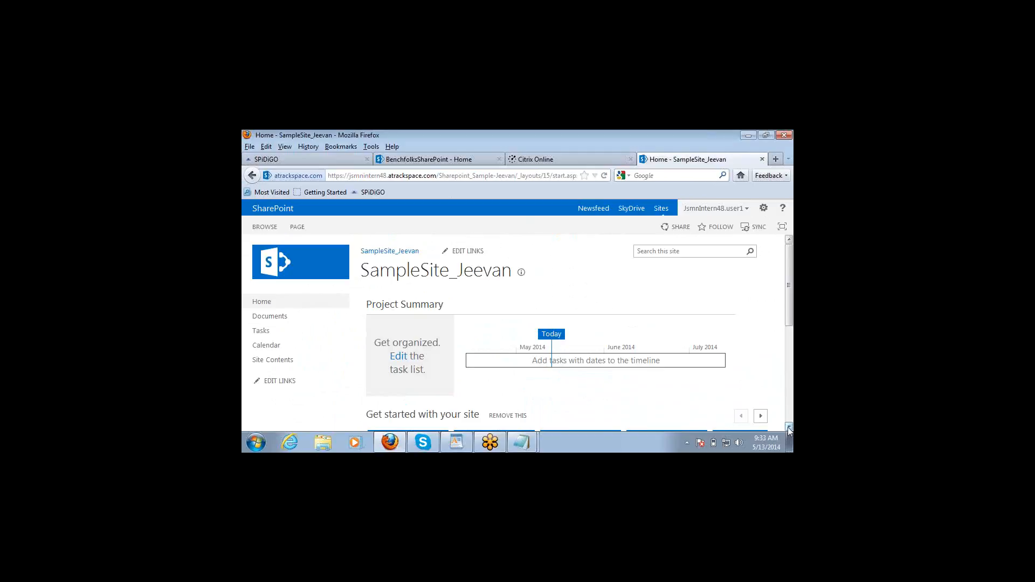
click(789, 428)
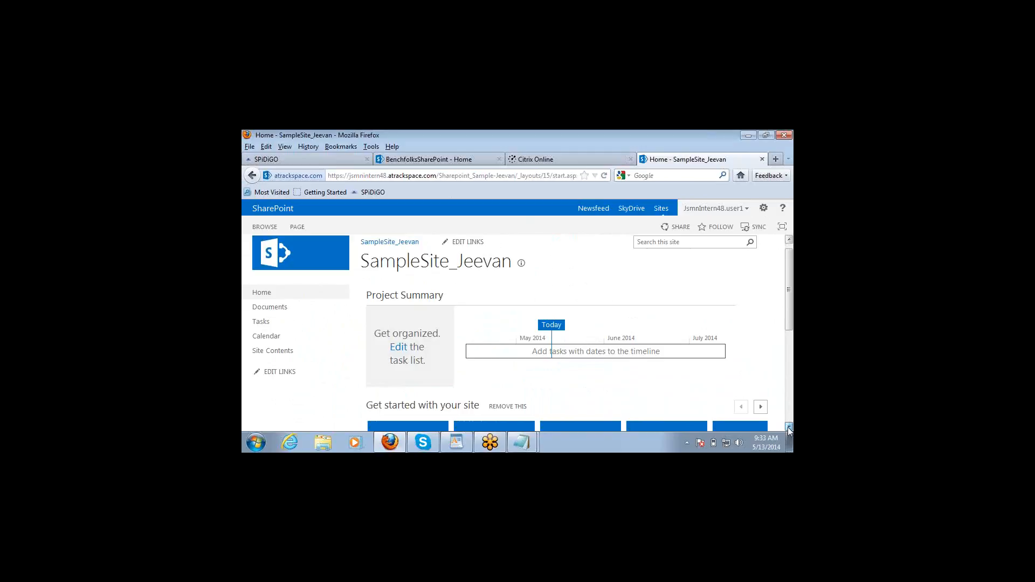
click(789, 428)
click(789, 428)
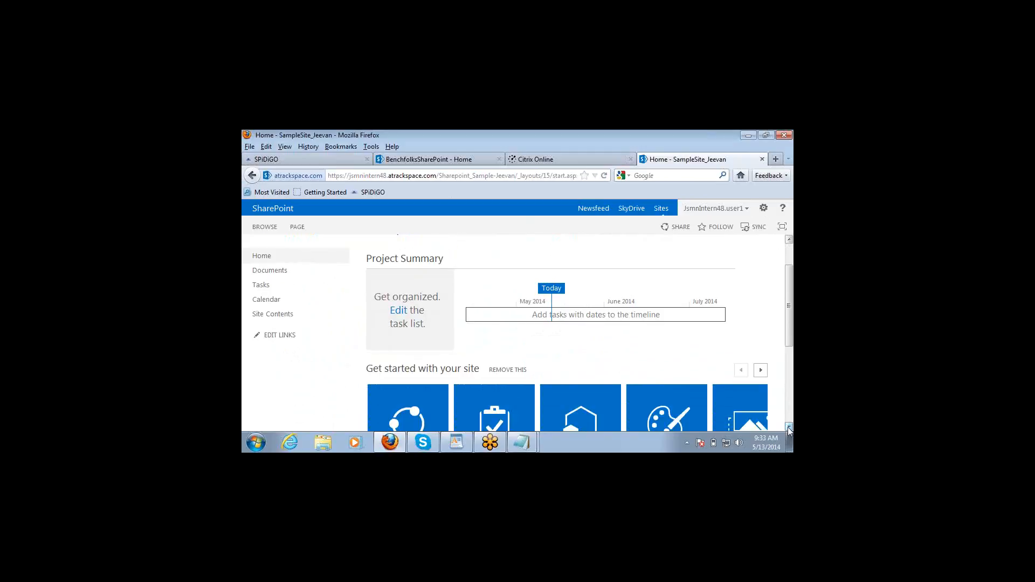
click(789, 429)
click(789, 429)
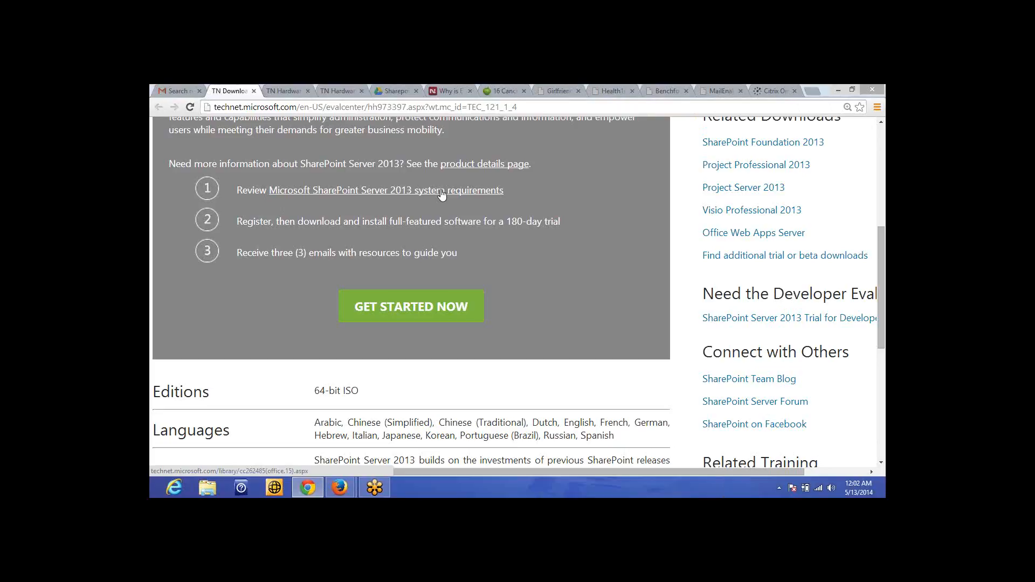
Step: Follow the 'Microsoft SharePoint Server 2013 system requirements' link from the evaluation page's step 1
click(442, 195)
drag(303, 221, 532, 221)
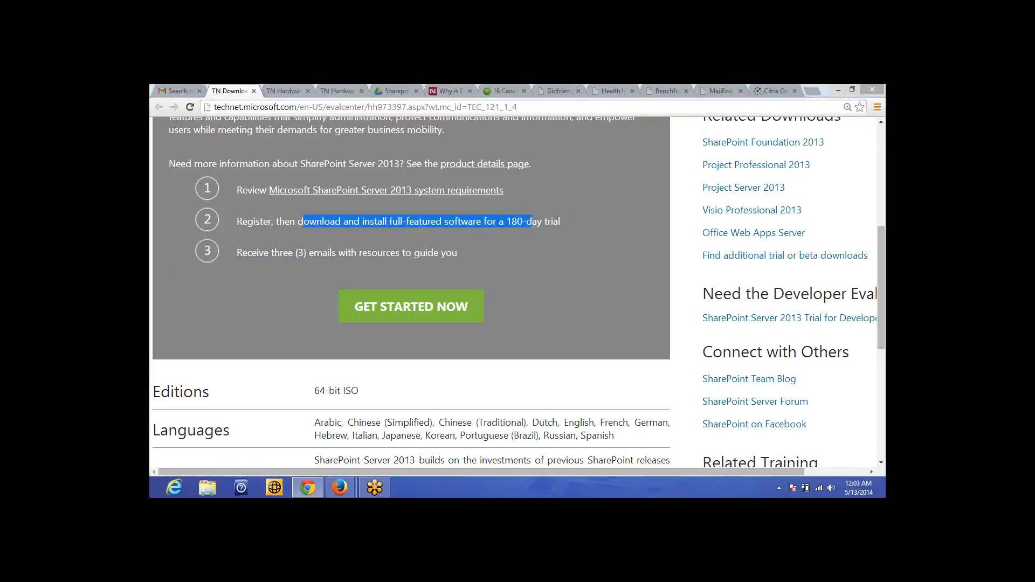
click(548, 223)
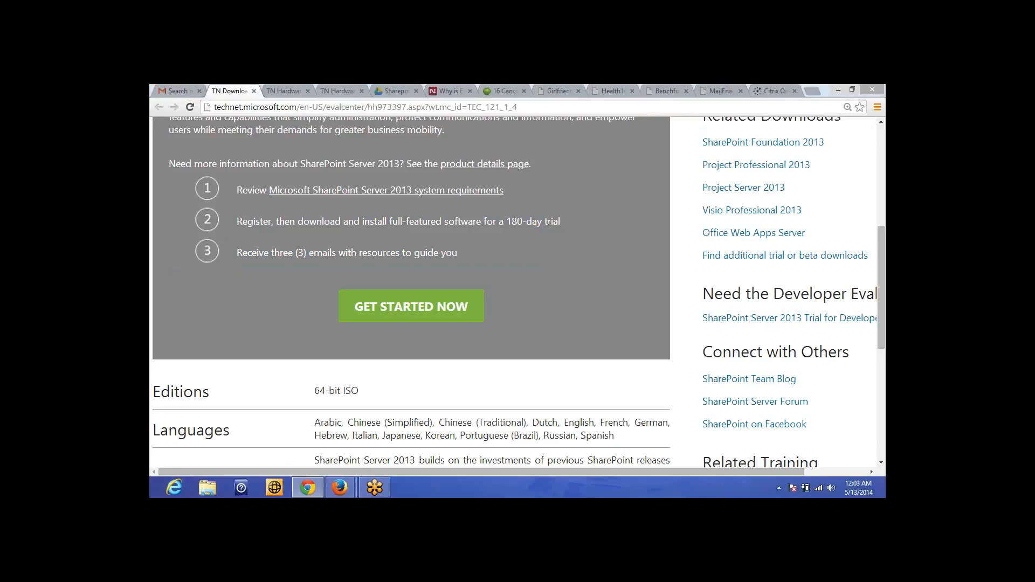
scroll(465, 242, down, 1)
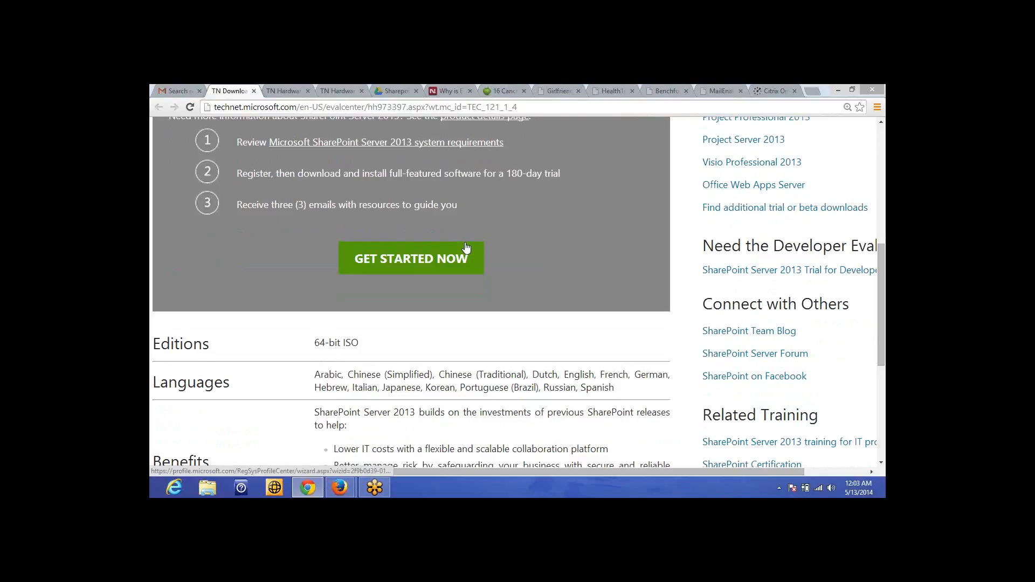
click(466, 248)
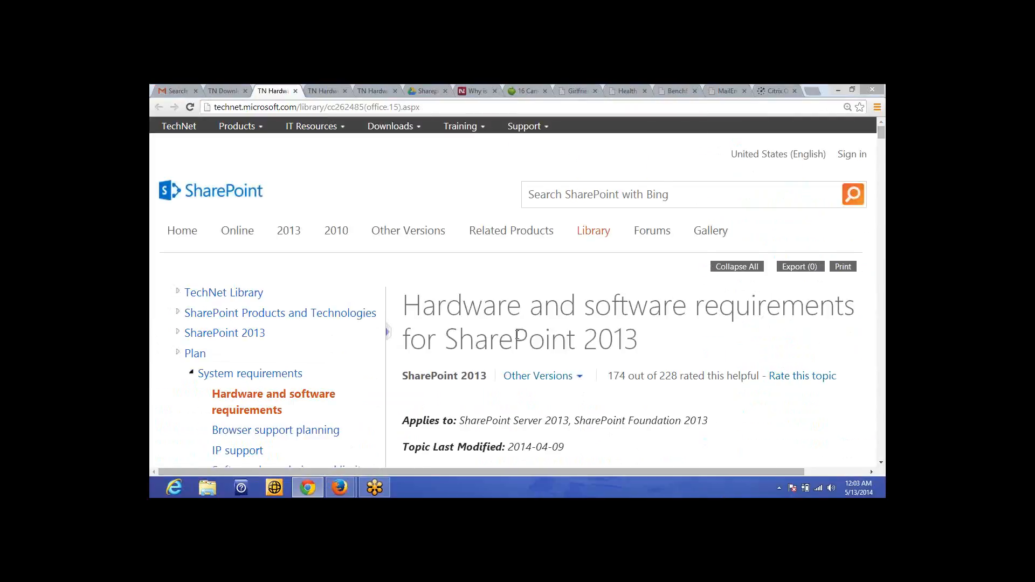
Step: Scroll past the database server table (8–16 GB RAM, 80 GB drive) to Software requirements
scroll(516, 334, down, 1)
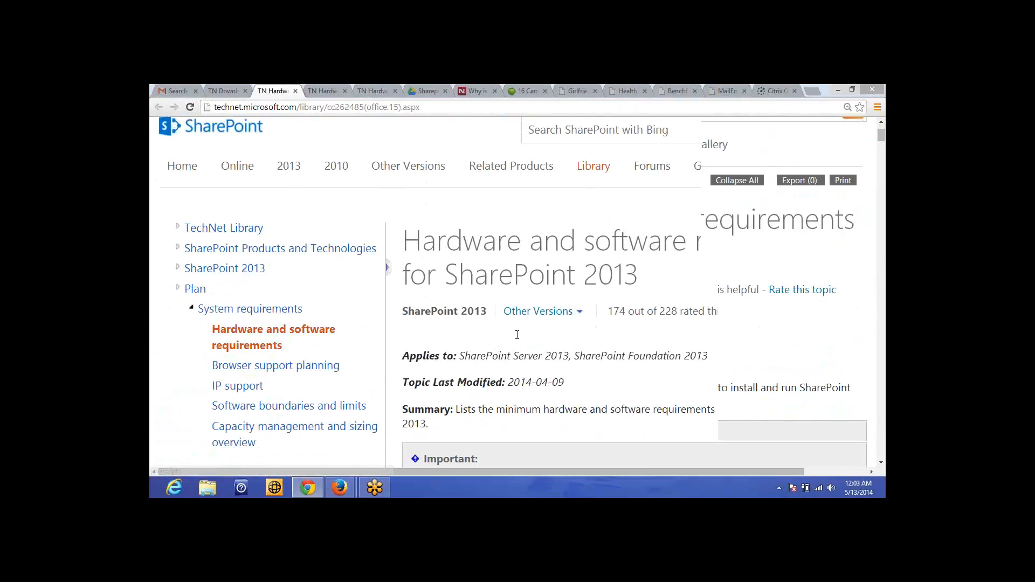
scroll(517, 335, down, 4)
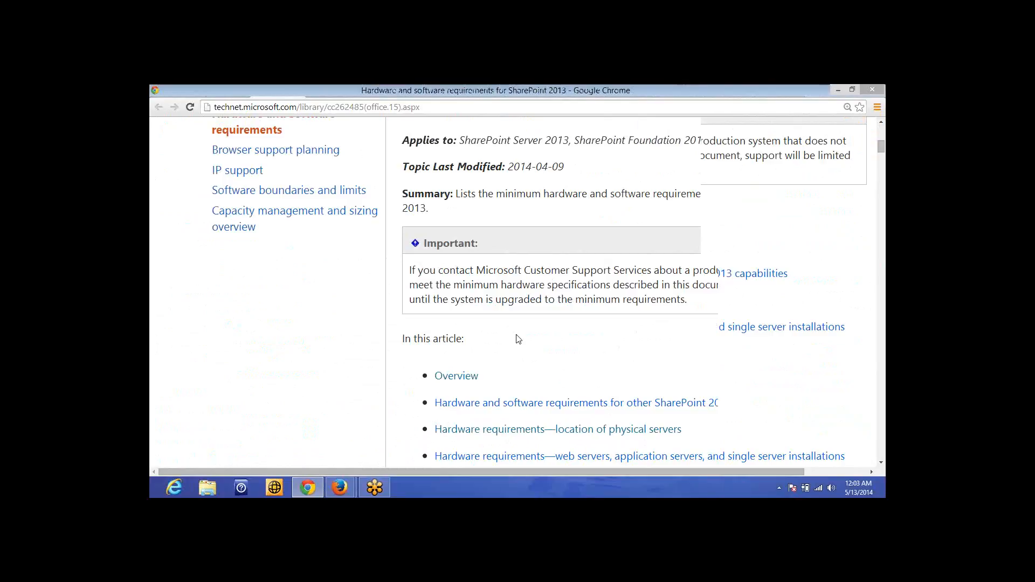
scroll(516, 339, down, 3)
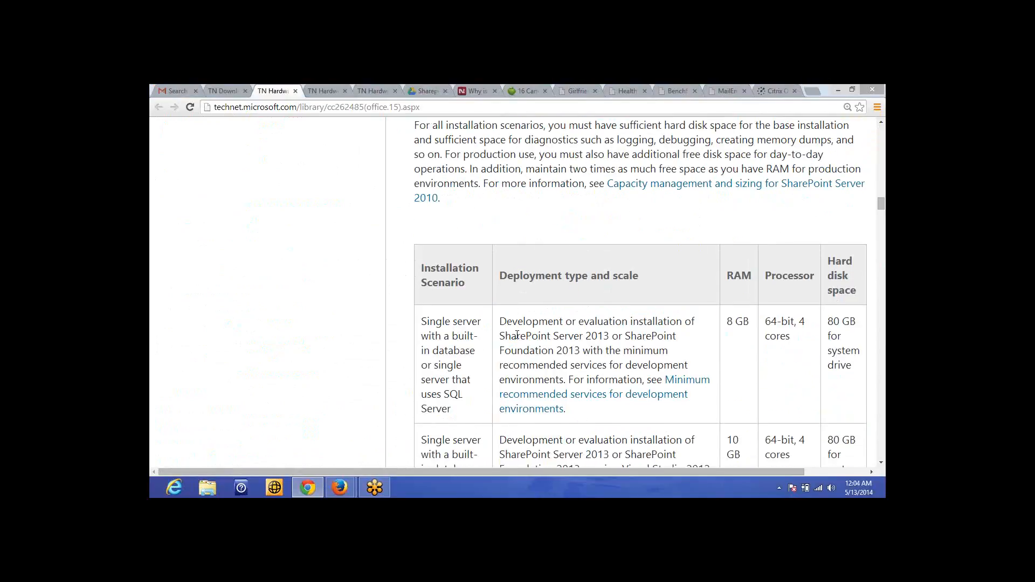
scroll(517, 335, down, 1)
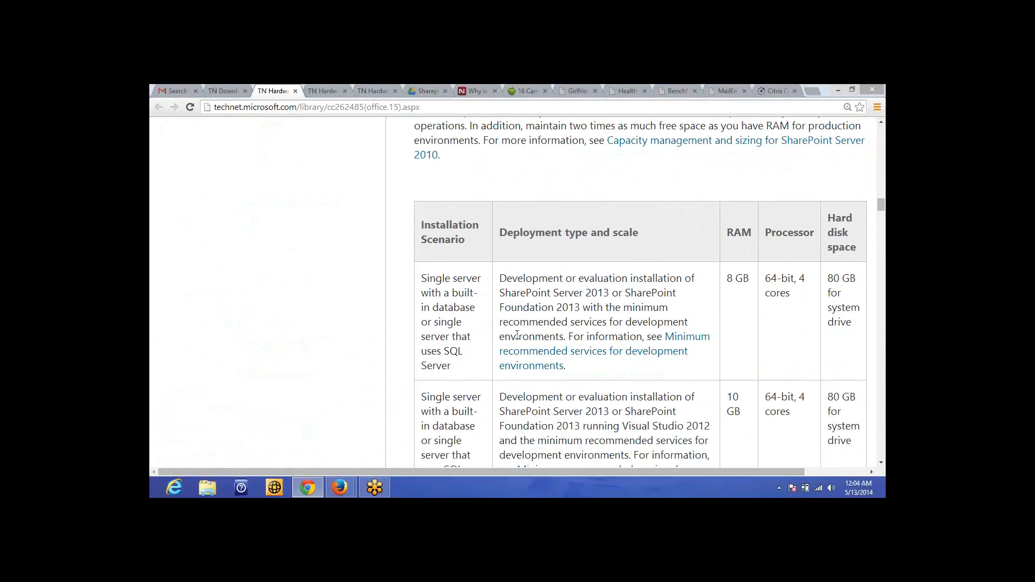
scroll(516, 335, down, 6)
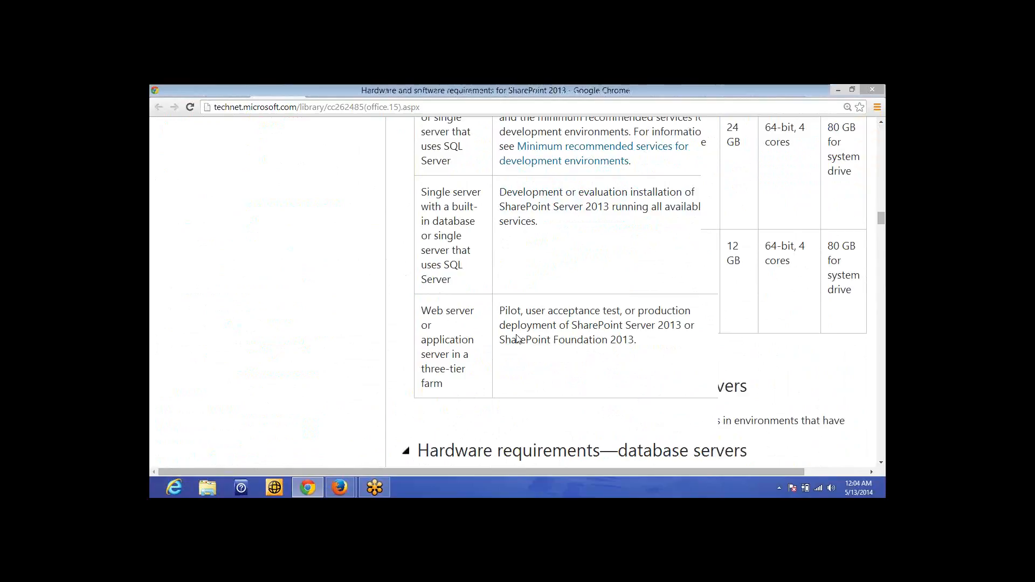
scroll(516, 339, down, 4)
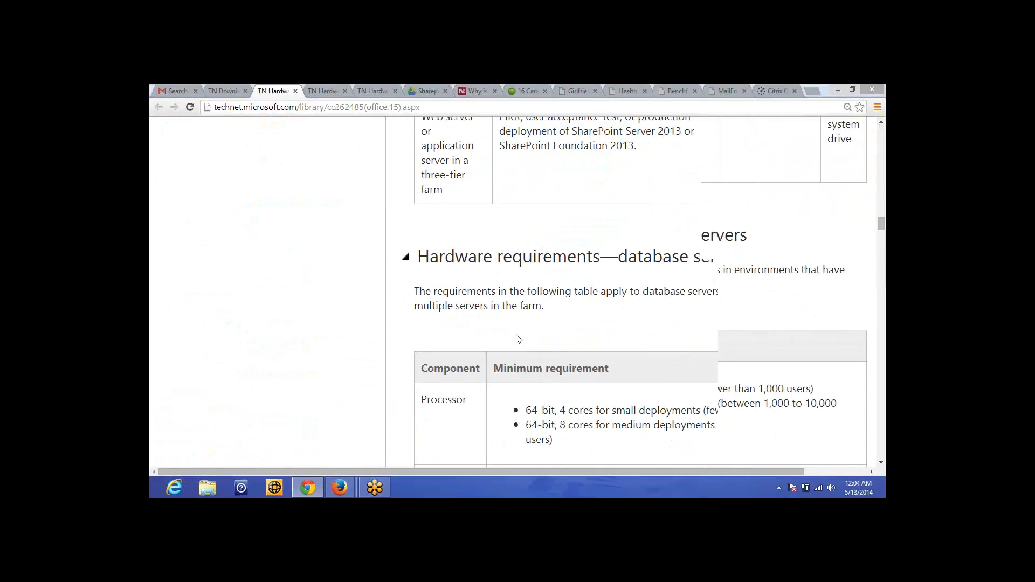
scroll(517, 339, down, 3)
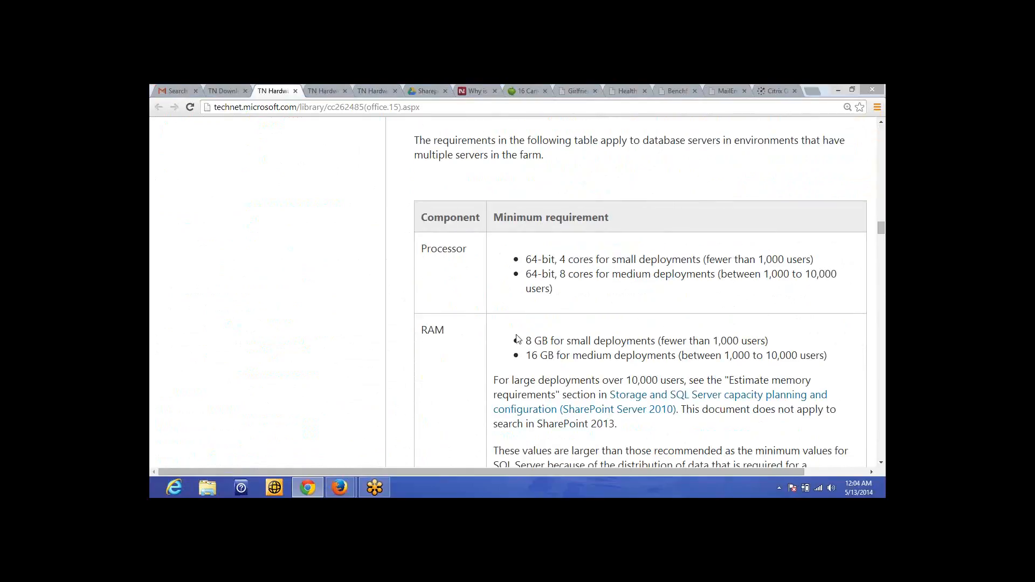
scroll(517, 339, down, 1)
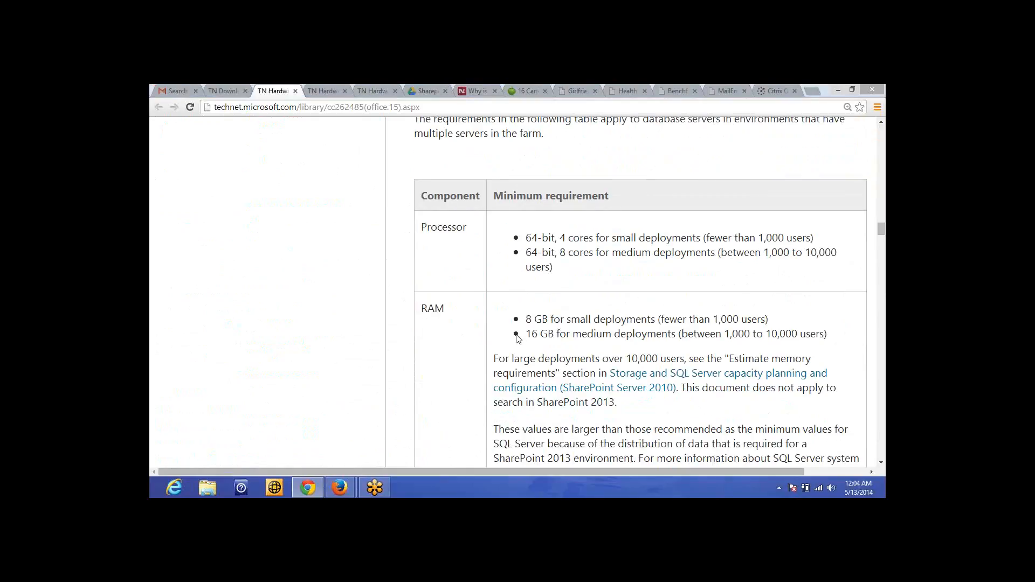
scroll(517, 339, down, 1)
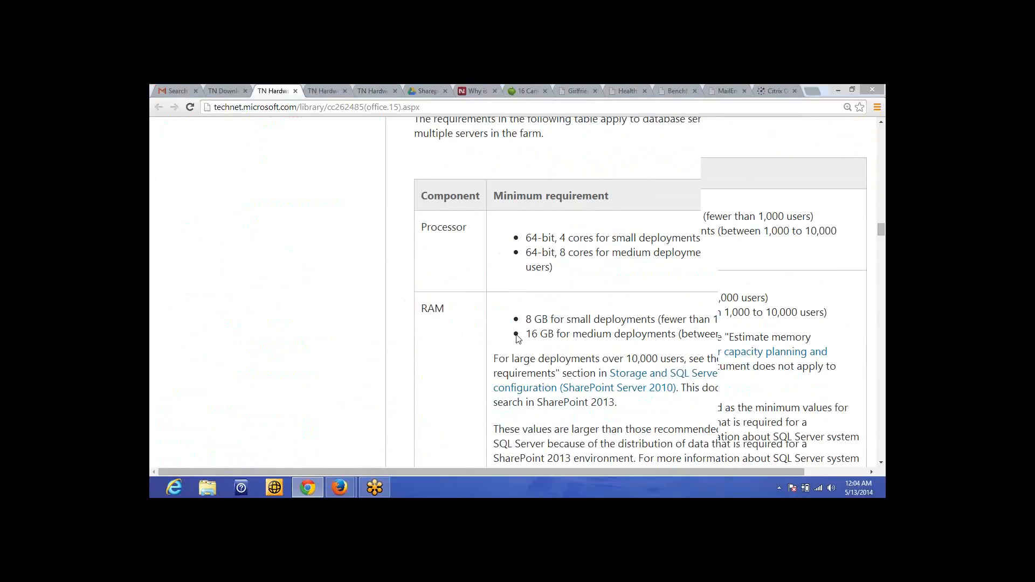
scroll(518, 339, down, 3)
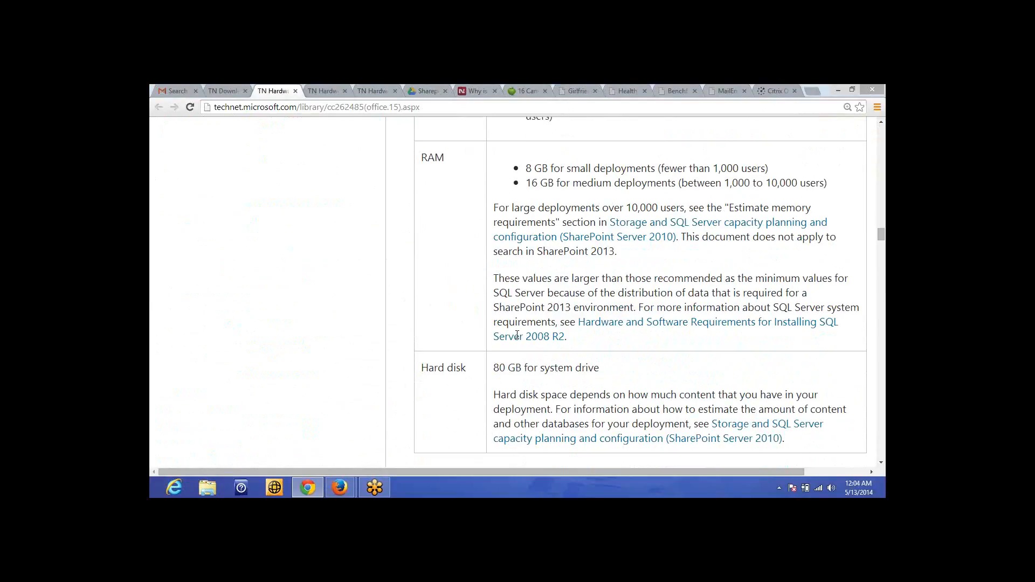
scroll(517, 335, down, 6)
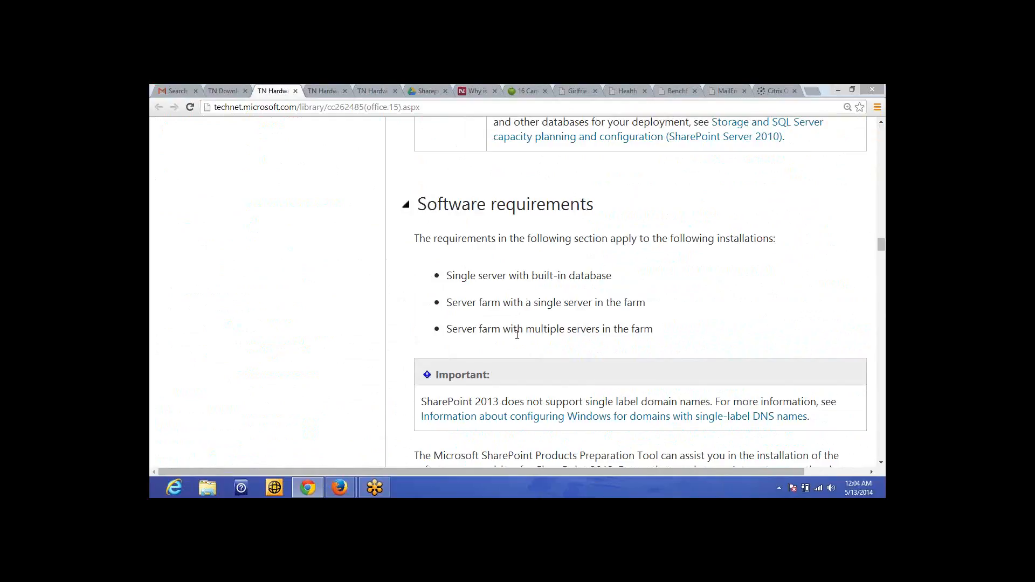
drag(444, 275, 658, 291)
click(376, 108)
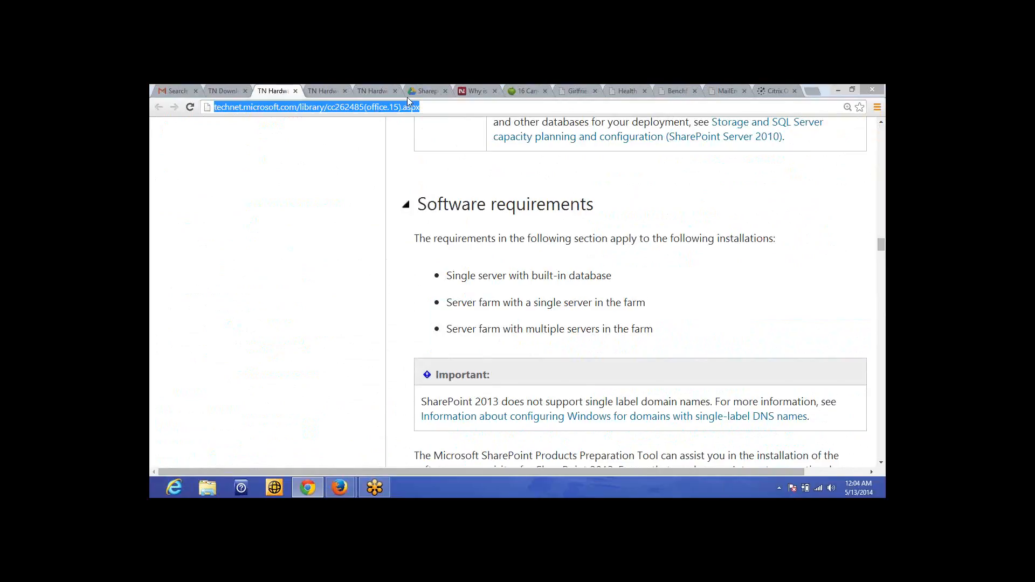
click(770, 430)
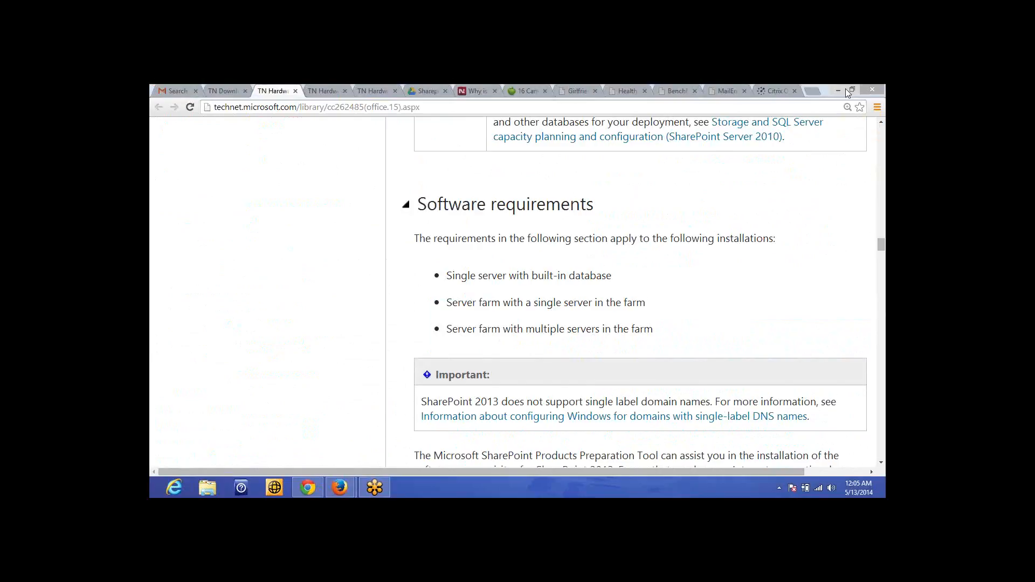
Step: Scroll through minimum software, client computer and development services sections down to Optional software
drag(878, 250, 877, 258)
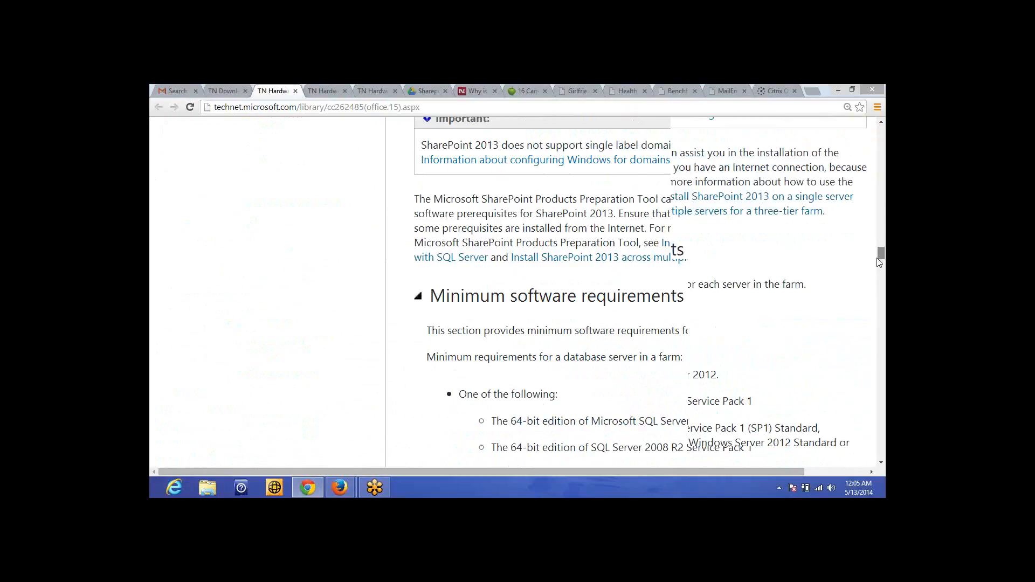
drag(879, 262, 878, 273)
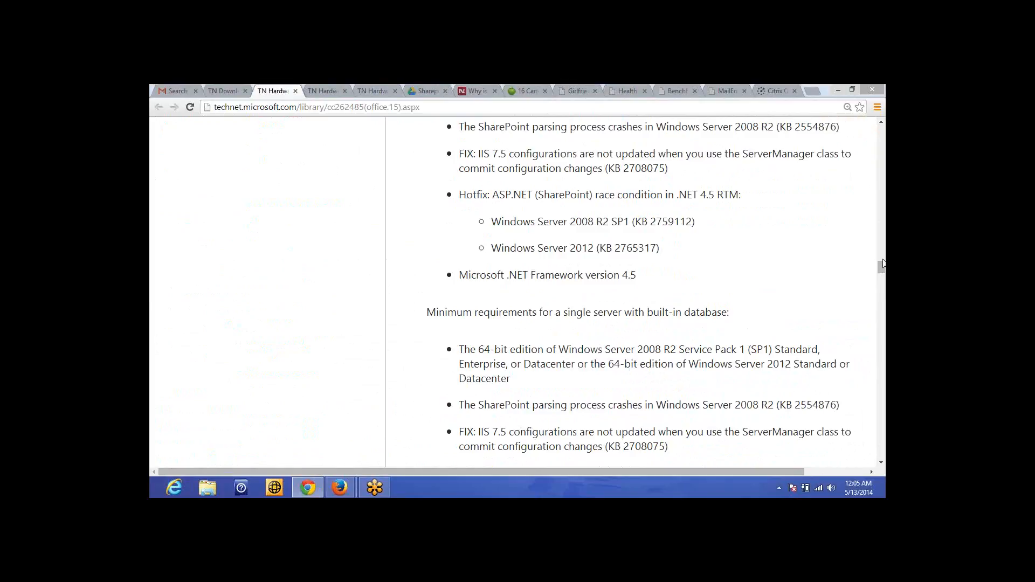
drag(884, 264, 883, 289)
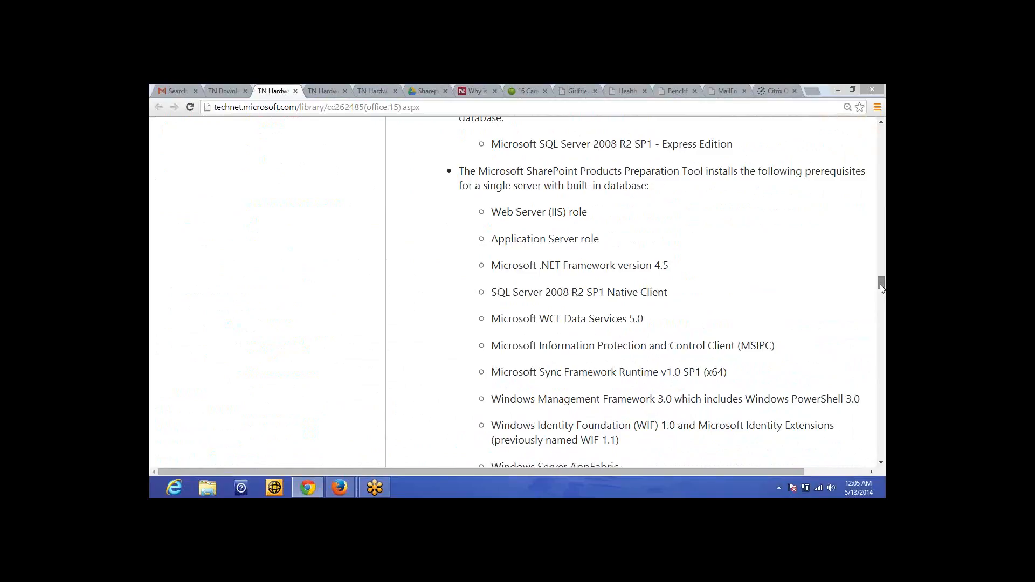
scroll(528, 178, down, 2)
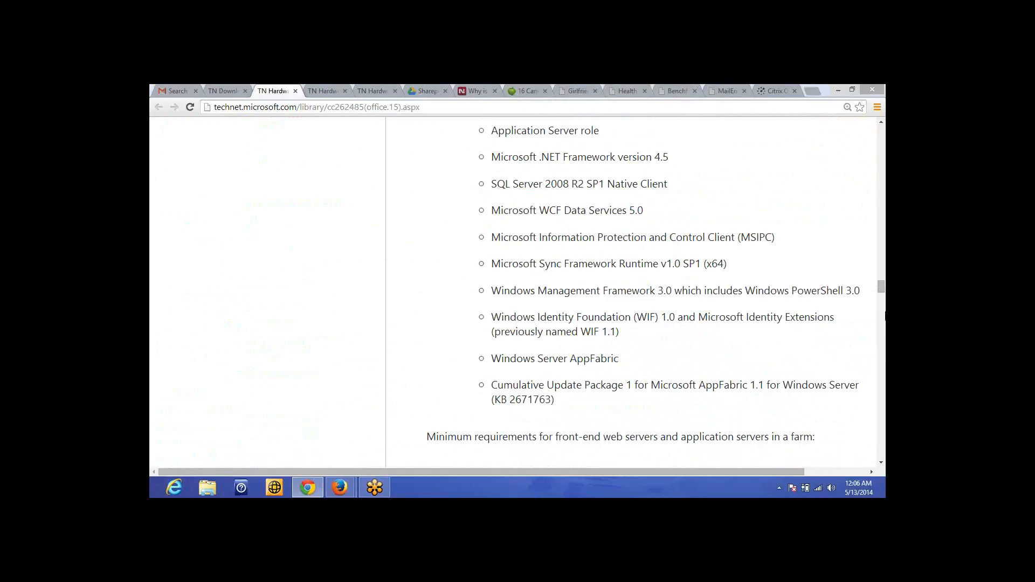
drag(879, 287, 879, 288)
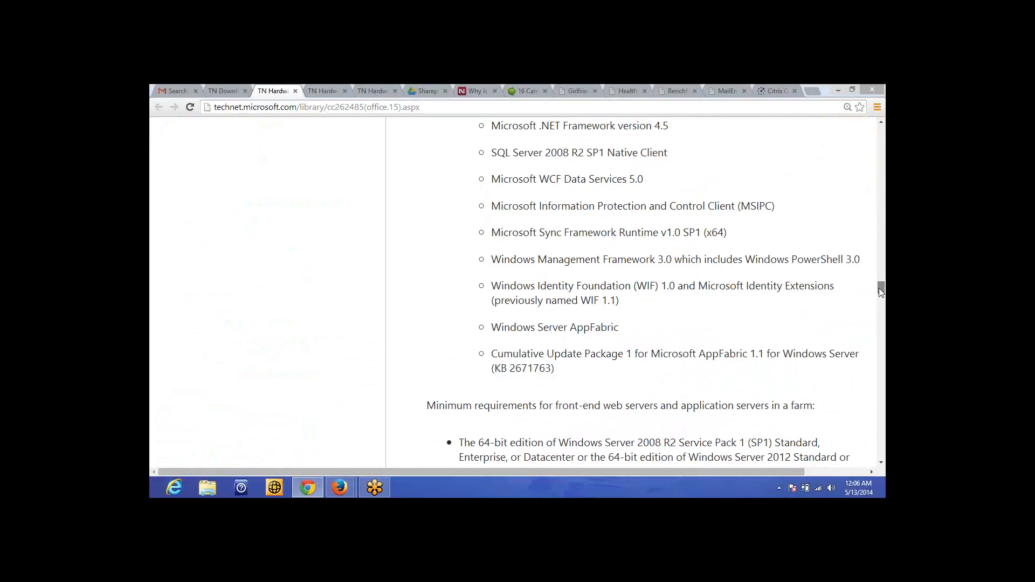
drag(880, 288, 879, 292)
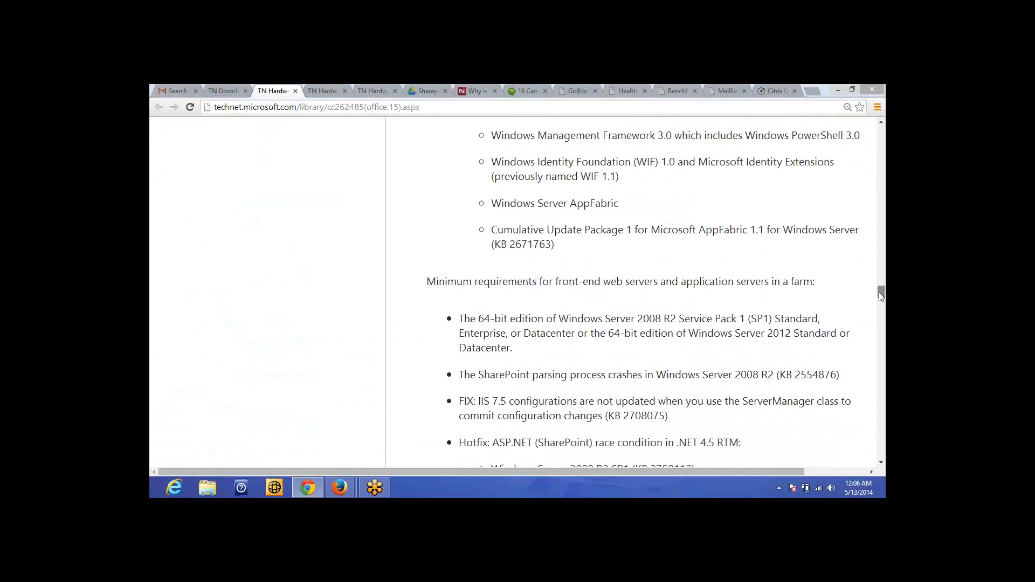
drag(879, 294, 879, 297)
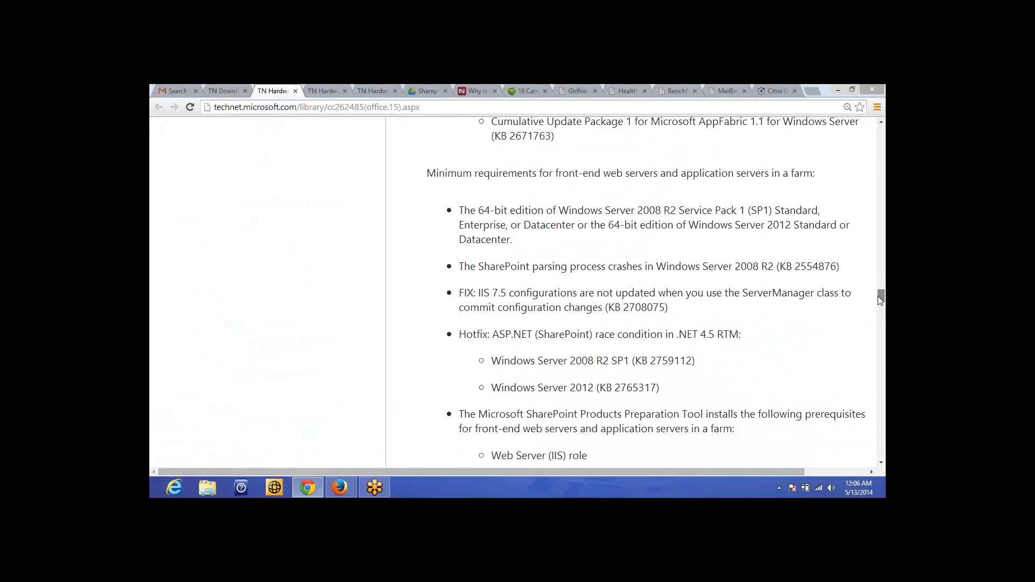
drag(878, 297, 877, 296)
drag(877, 296, 877, 319)
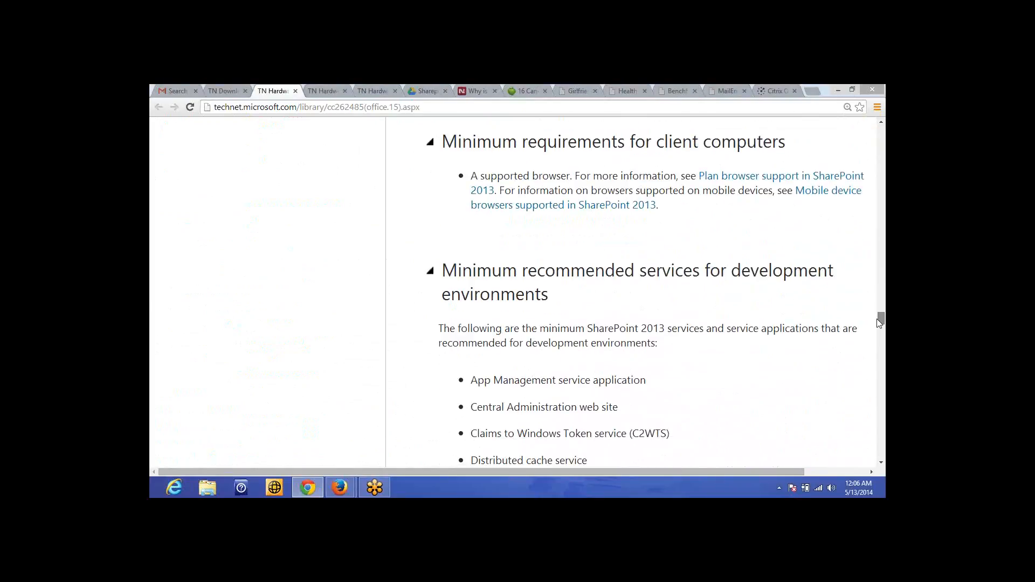
drag(877, 319, 876, 322)
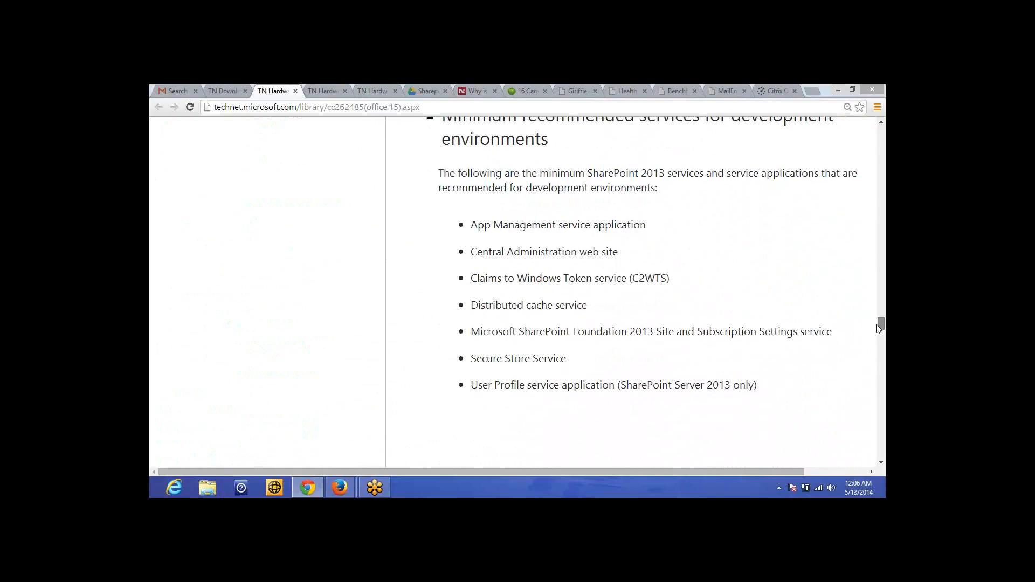
drag(879, 328, 879, 325)
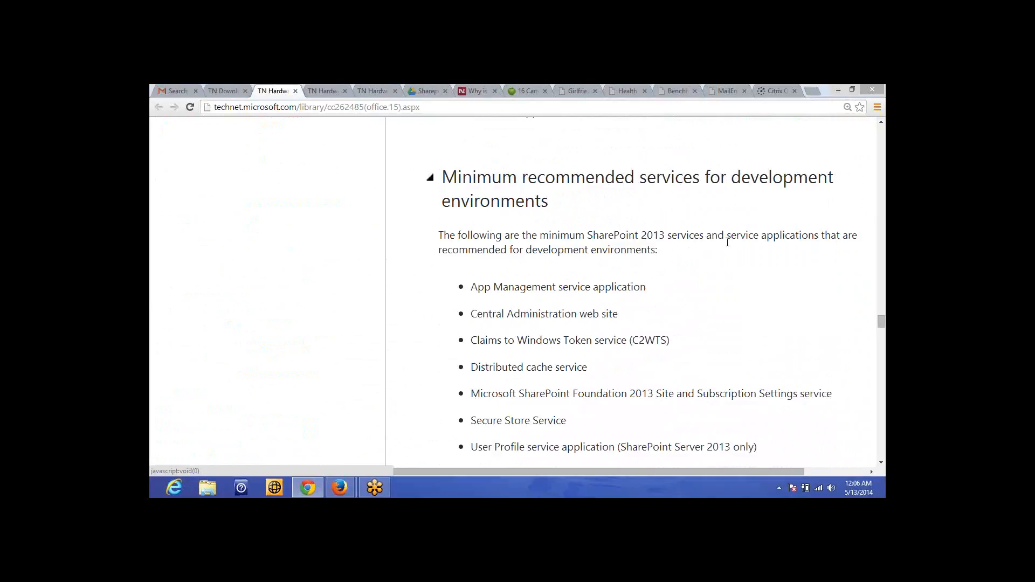
drag(881, 322, 882, 338)
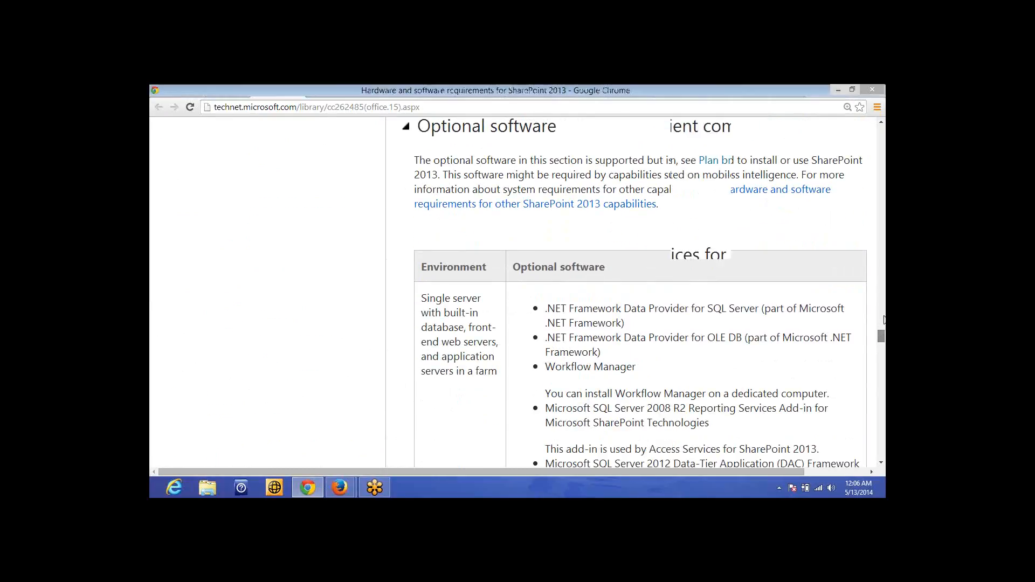
Step: Scroll back up the SharePoint 2013 requirements article
scroll(882, 321, up, 10)
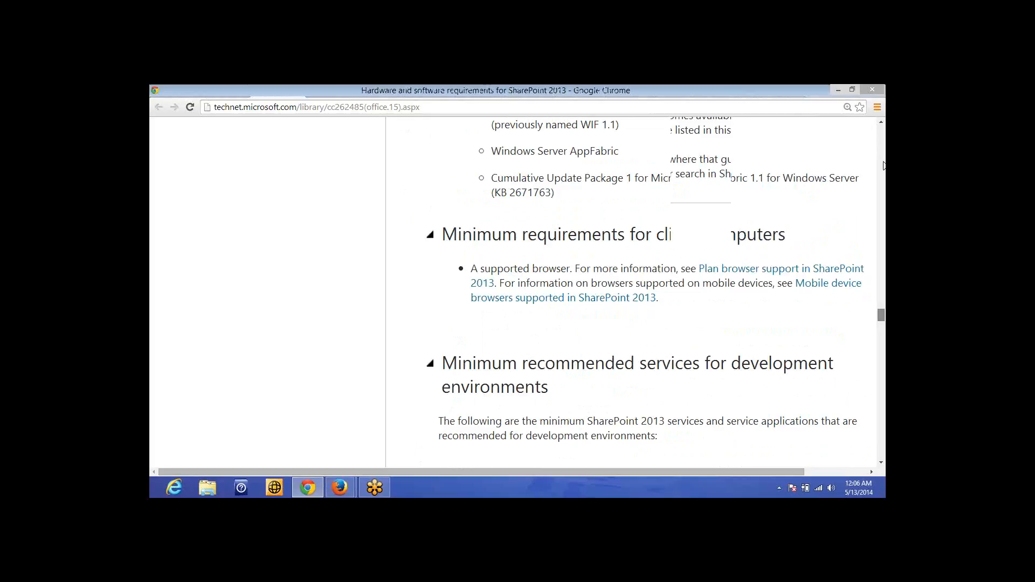
scroll(884, 165, up, 15)
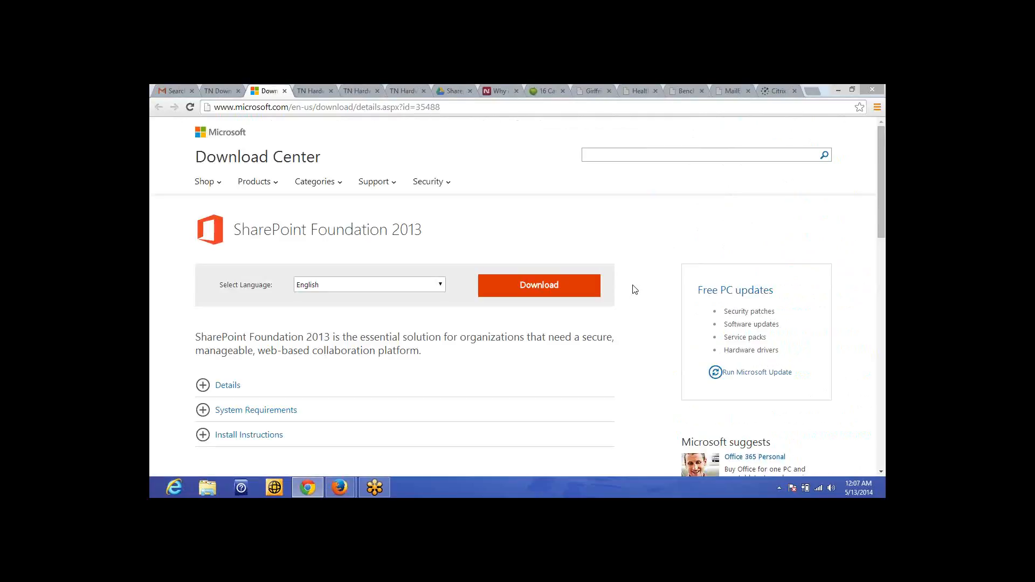
Step: Highlight the SharePoint Foundation 2013 title and address, then return to the Server 2013 trial page
drag(425, 230, 236, 230)
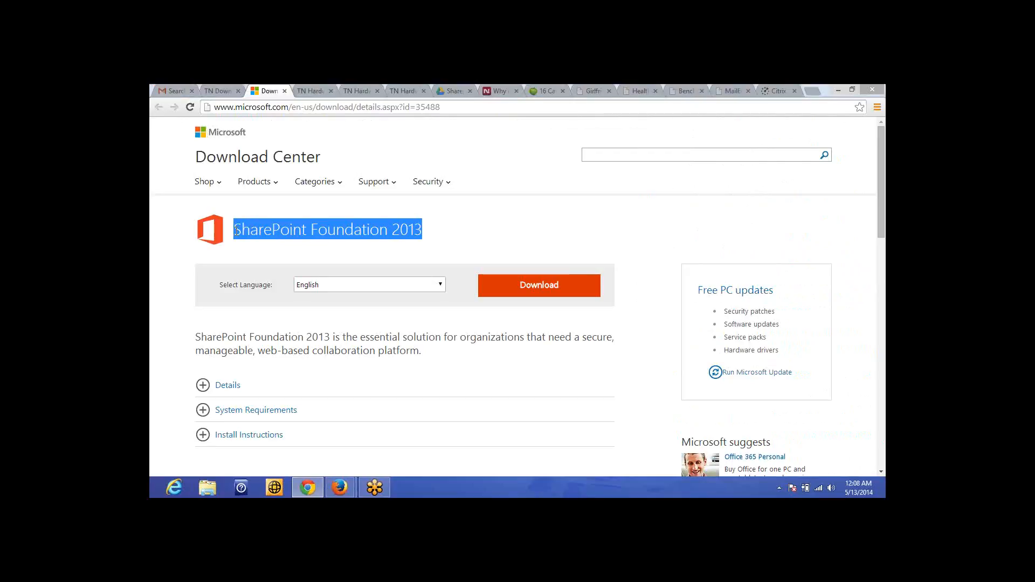
click(296, 207)
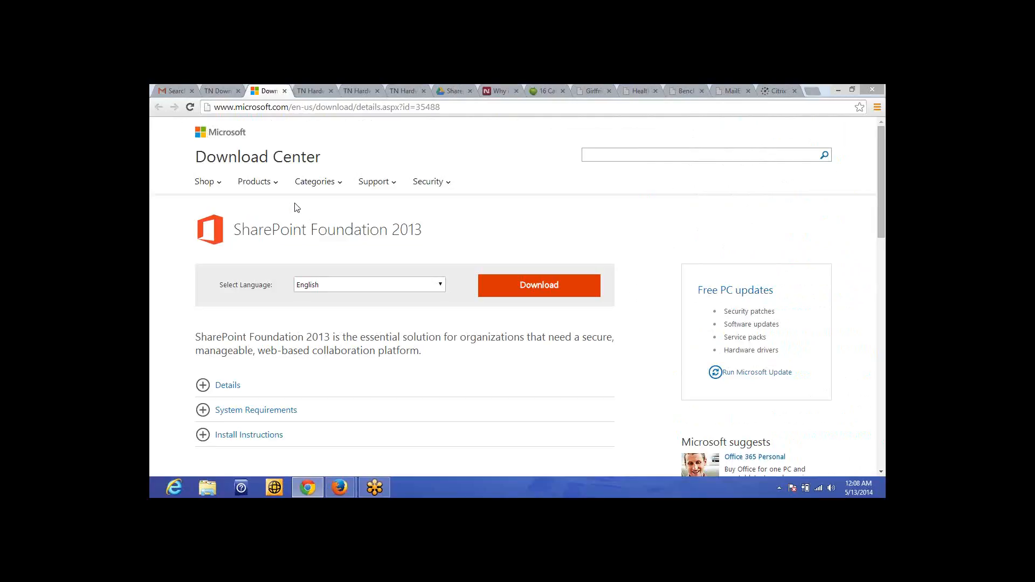
click(280, 108)
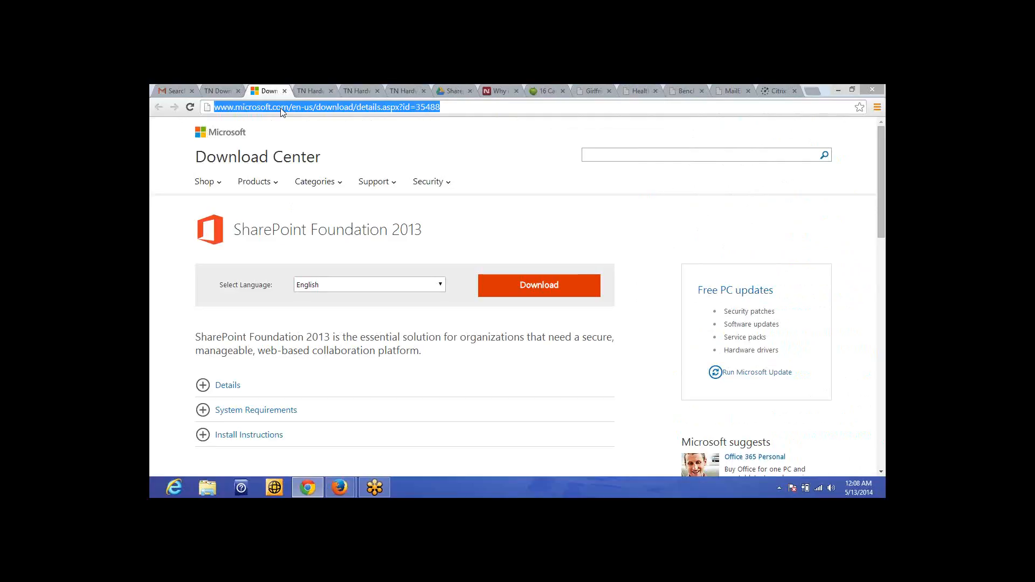
key(ctrl+1)
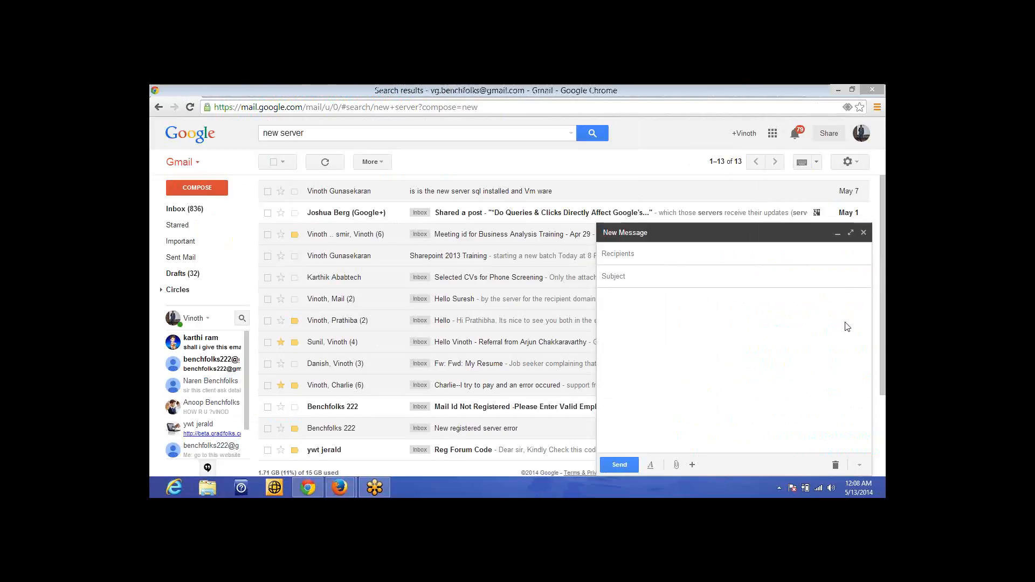
click(225, 88)
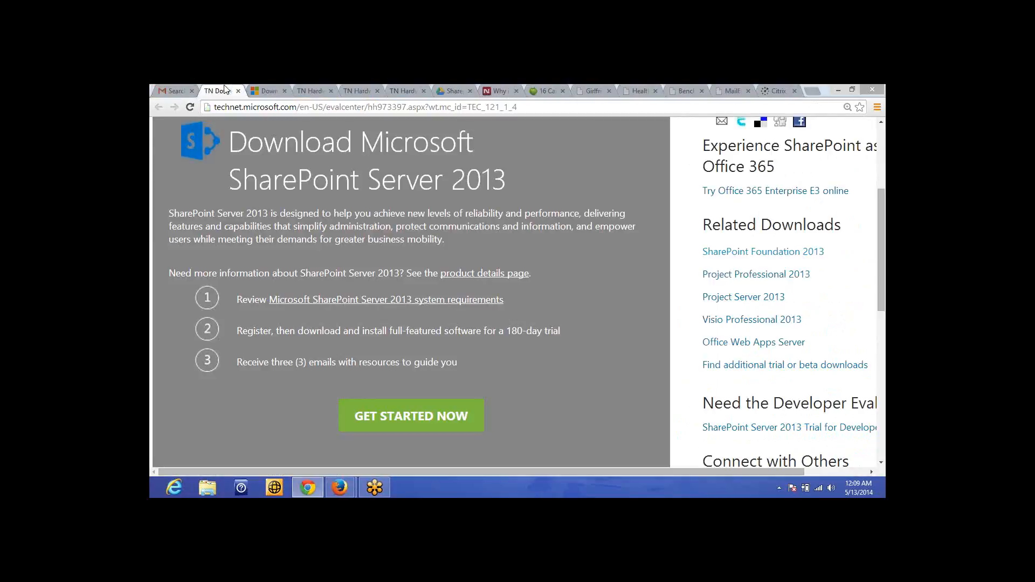